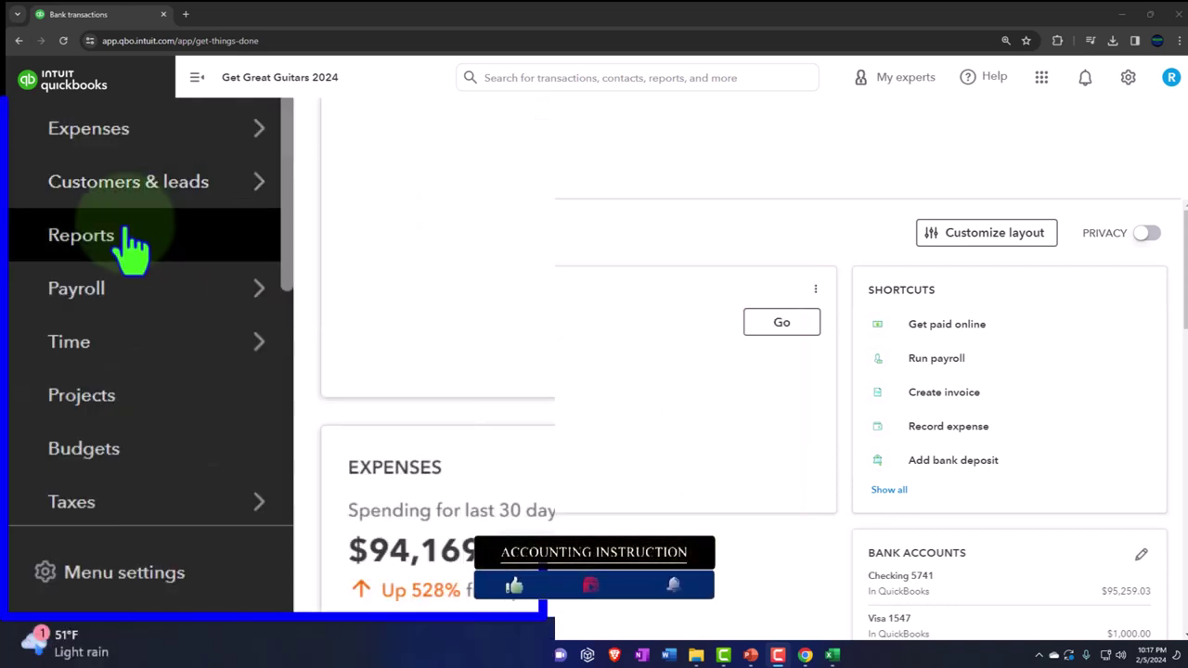
Step: Open the Balance Sheet, Profit and Loss, and Trial Balance favorite reports, each in its own new browser tab
left_click(98, 248)
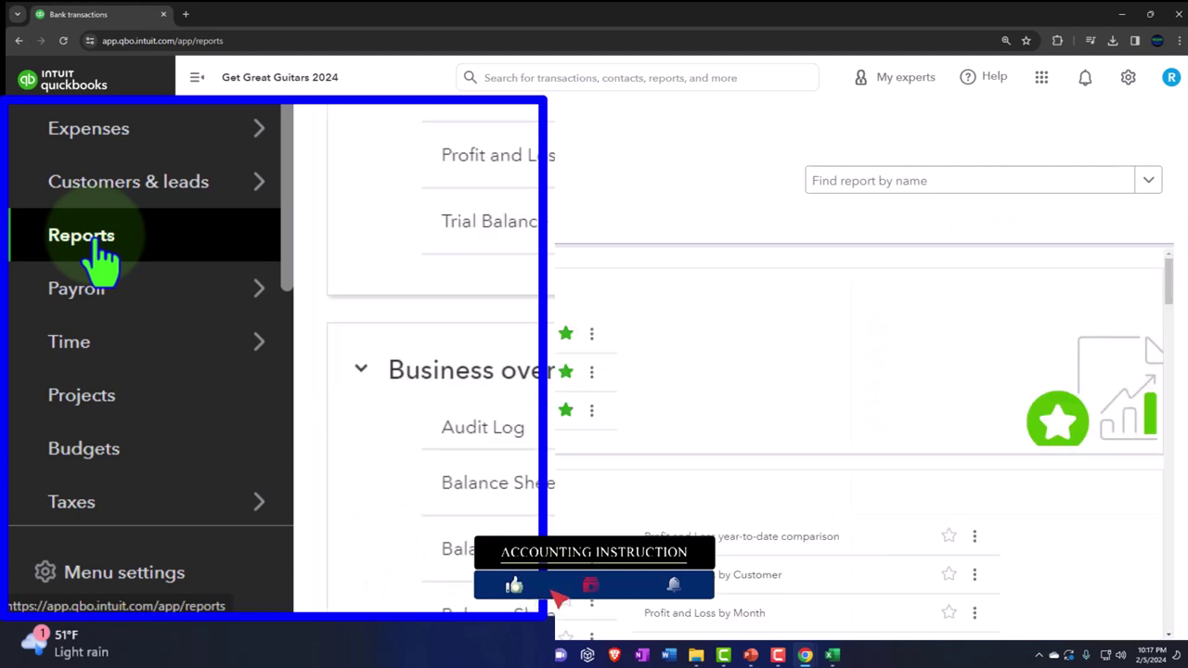
mouse_move(320, 139)
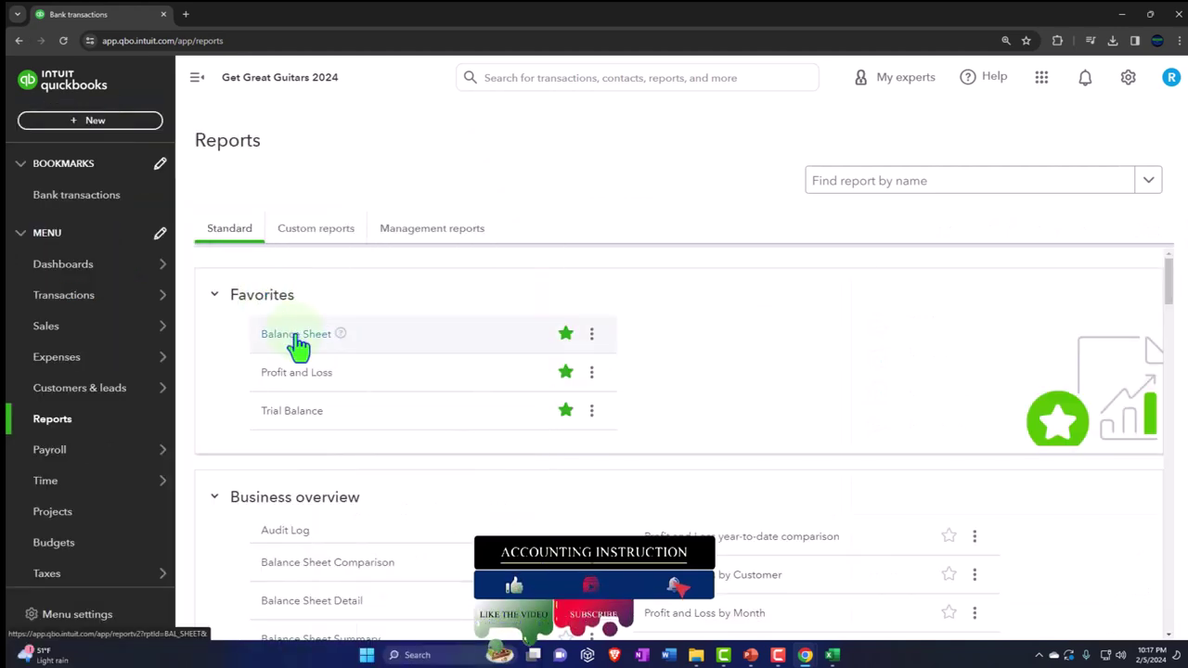
right_click(283, 336)
left_click(389, 156)
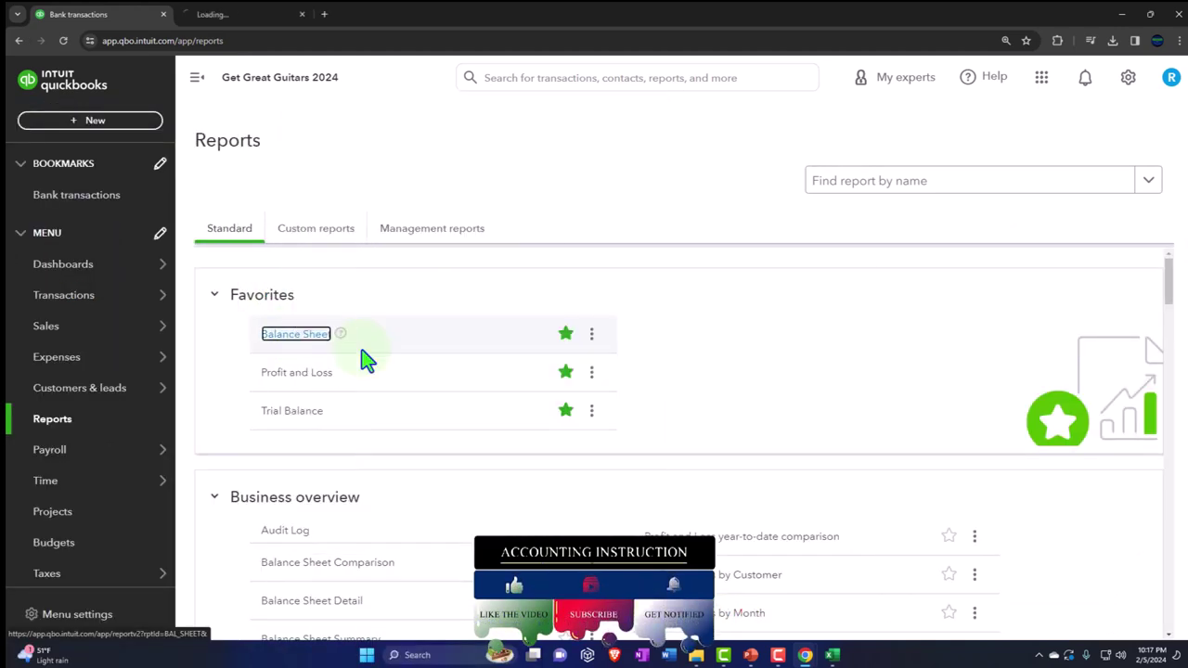
right_click(321, 376)
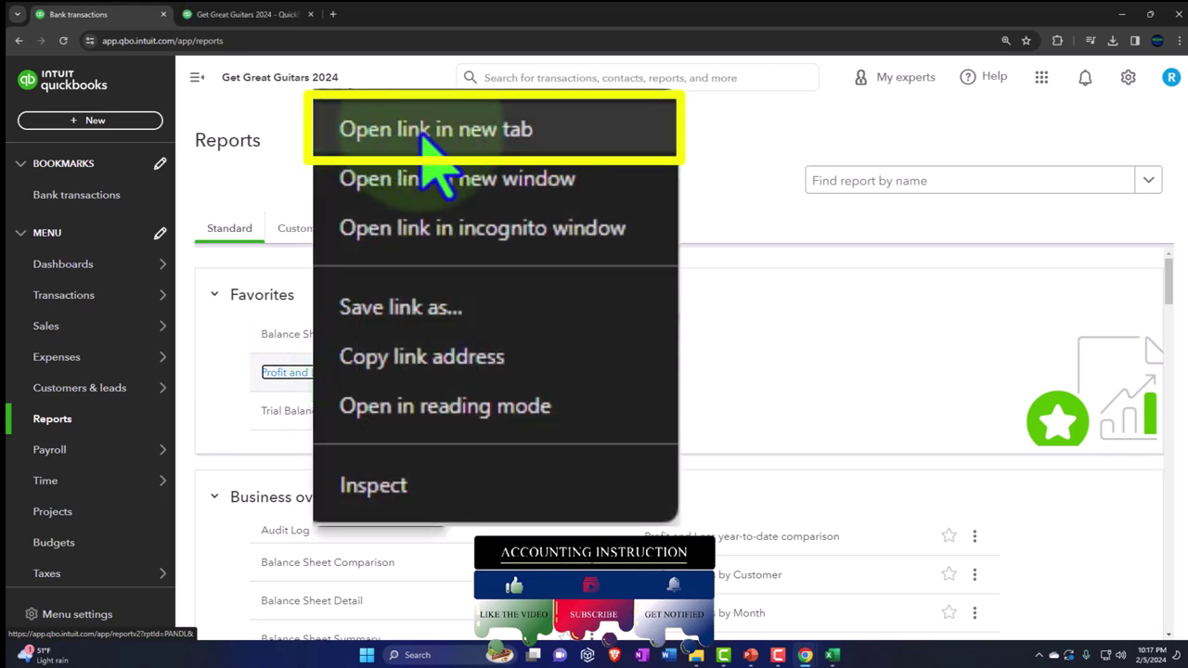
left_click(431, 135)
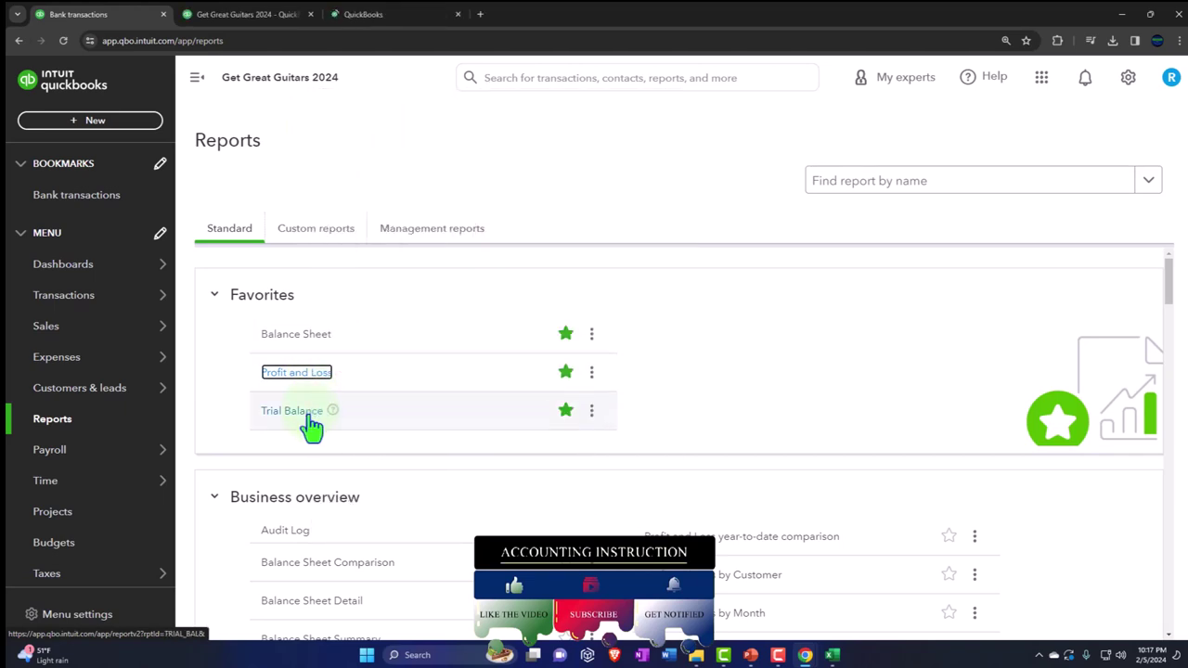
right_click(311, 417)
left_click(417, 160)
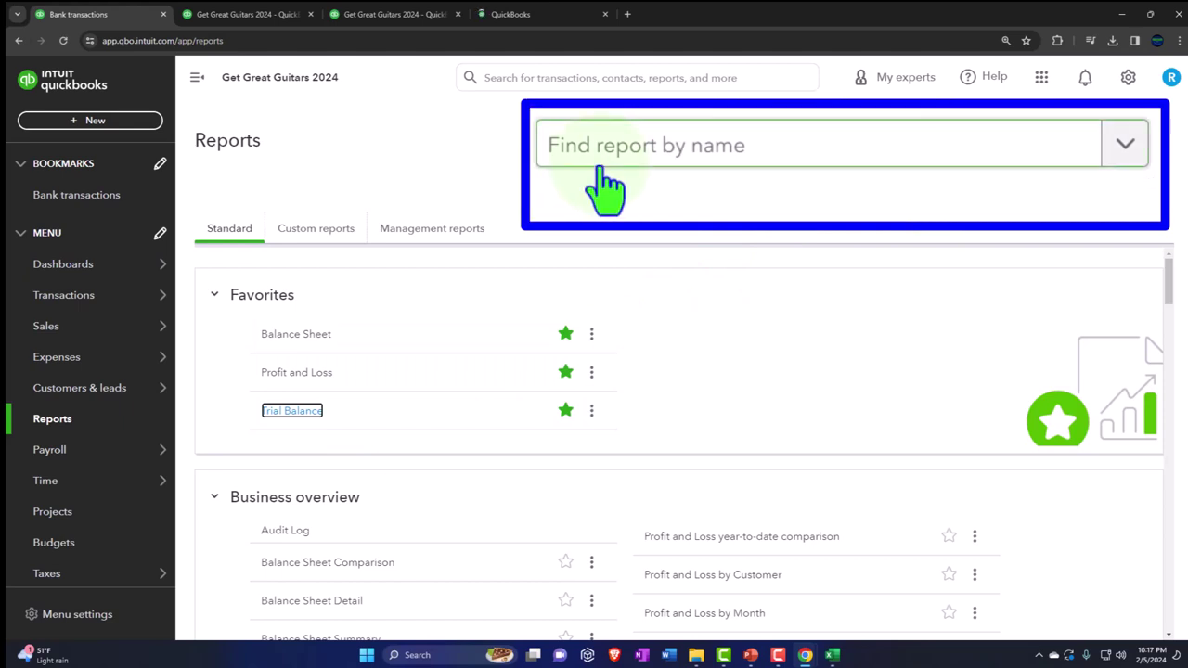
Step: Collapse the navigation beside the Balance Sheet report and set its report period to 01/01/2024 to 02/29/2024
left_click(247, 15)
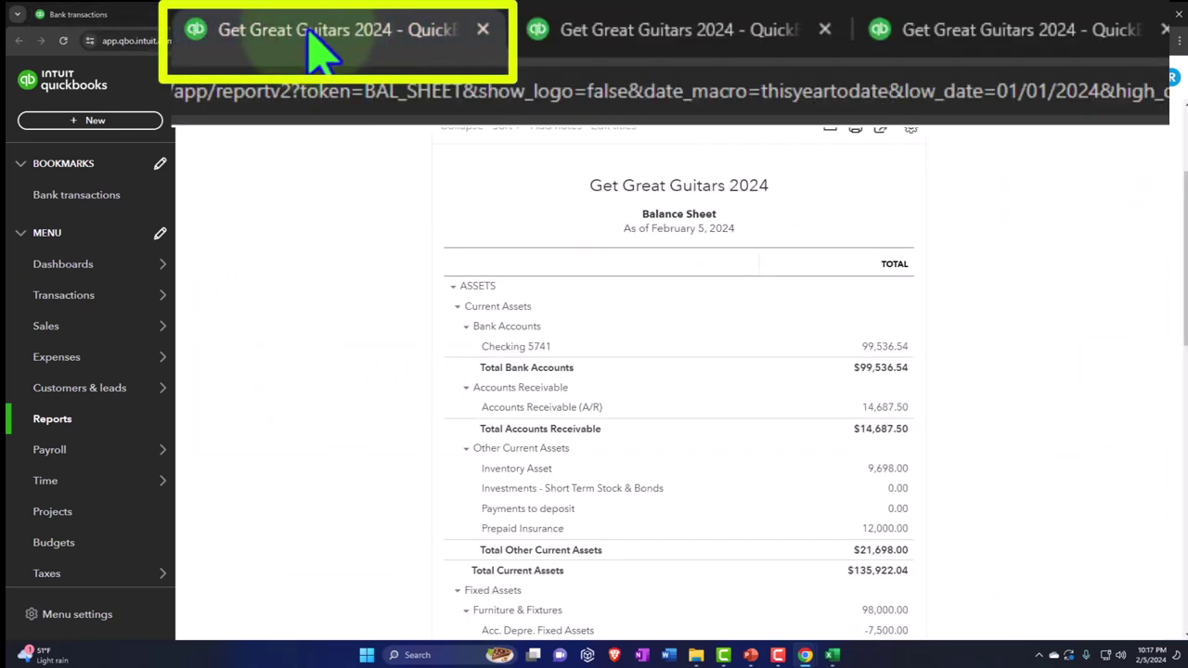
left_click(202, 74)
scroll(235, 240, "up", 2)
scroll(231, 239, "up", 1)
left_click_drag(285, 201, 118, 272)
type("010124")
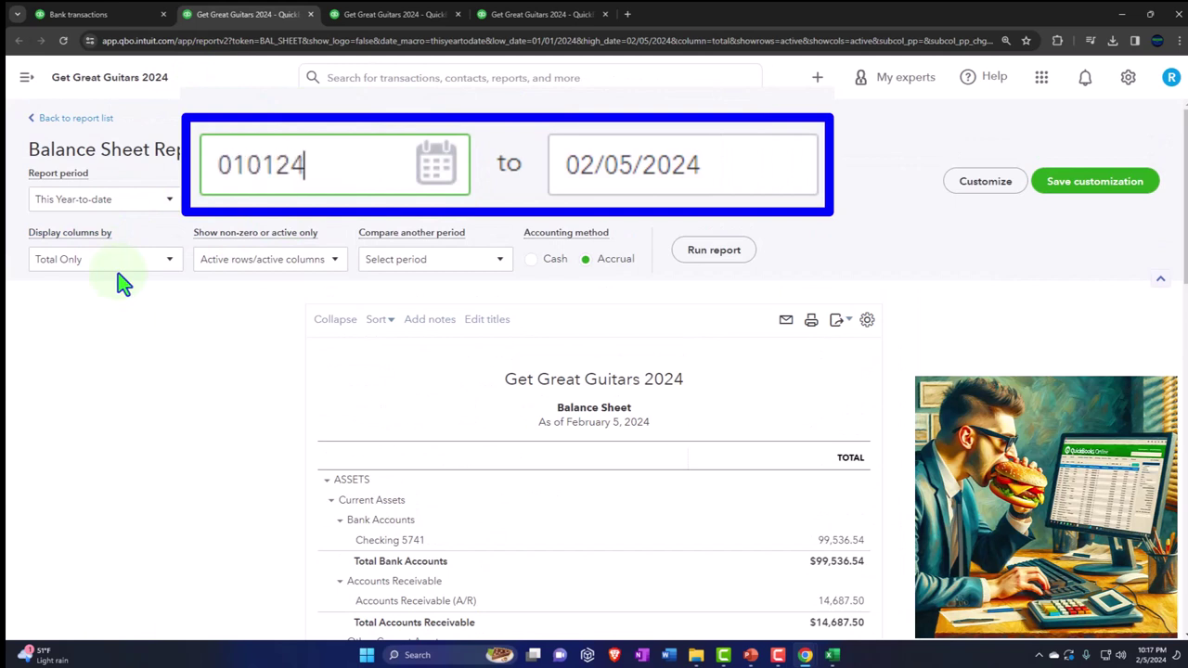
key("Tab")
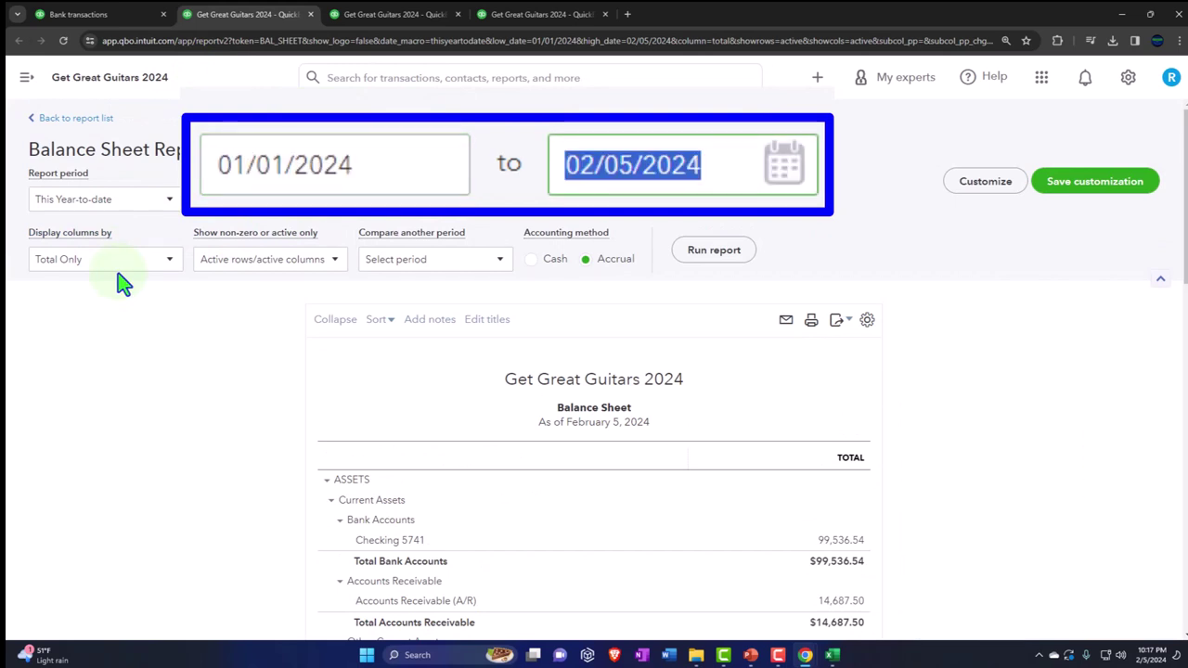
type("022924")
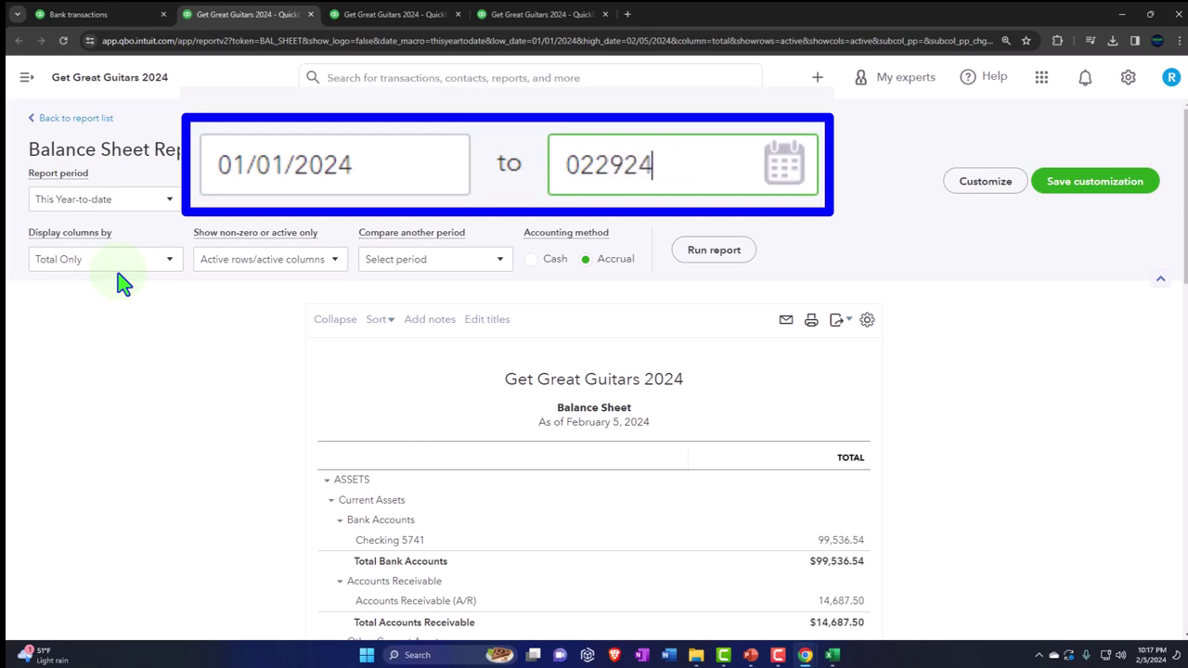
key("Tab")
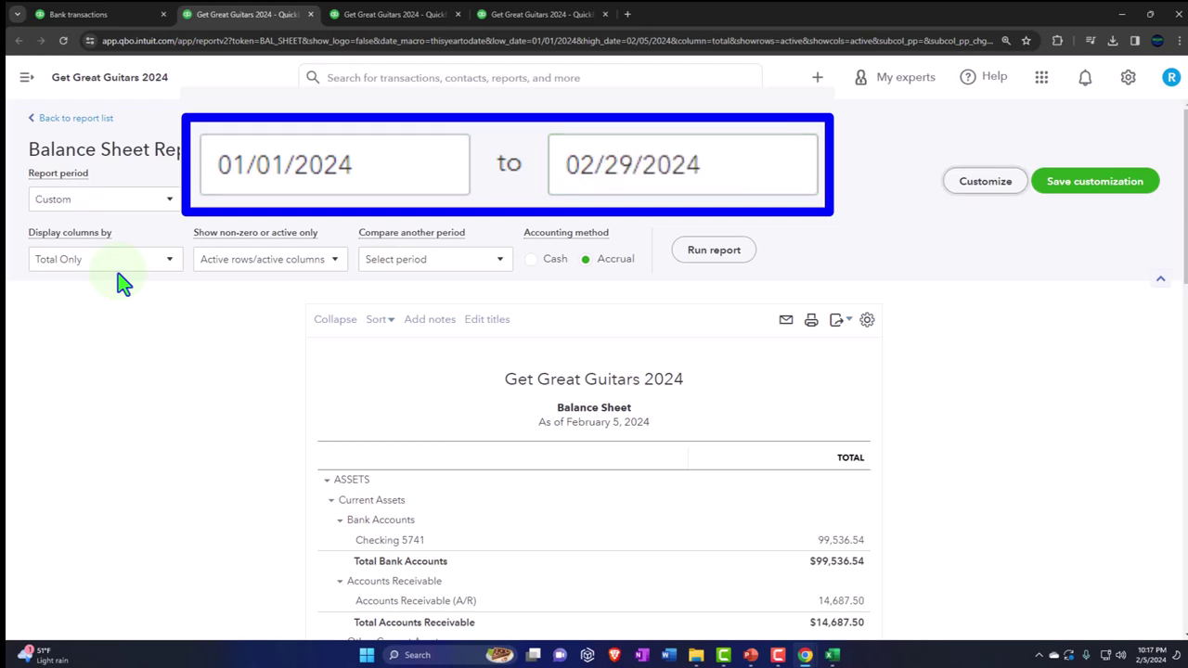
Step: Display the Balance Sheet columns by Months and run the report
left_click(139, 274)
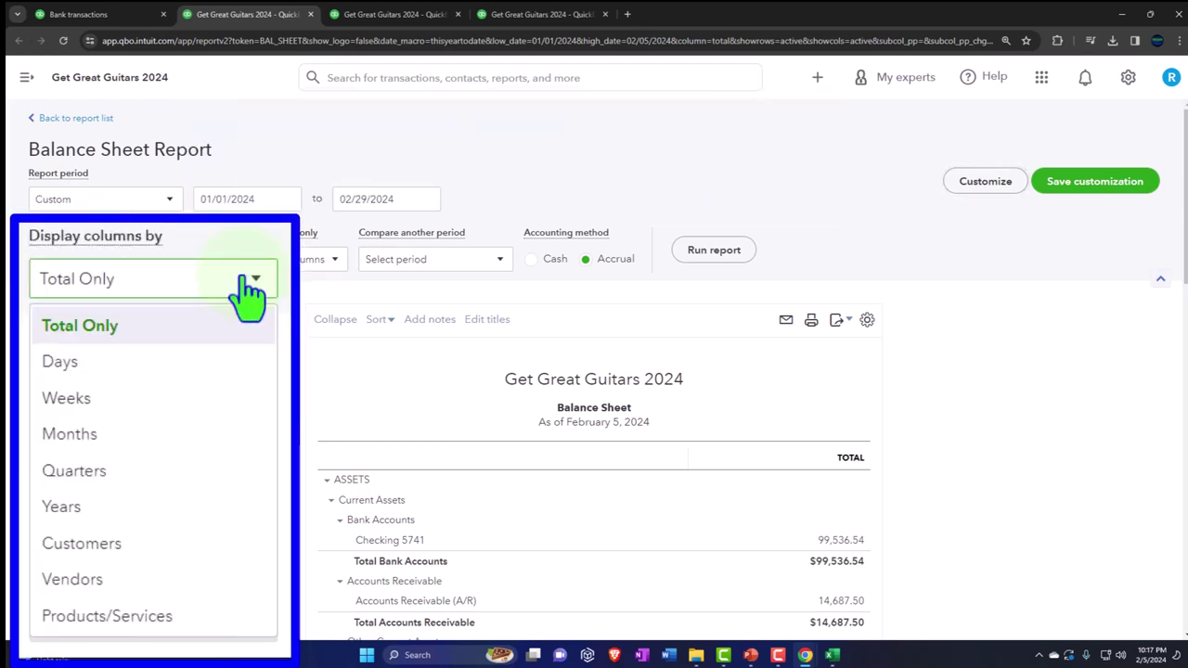
left_click(162, 434)
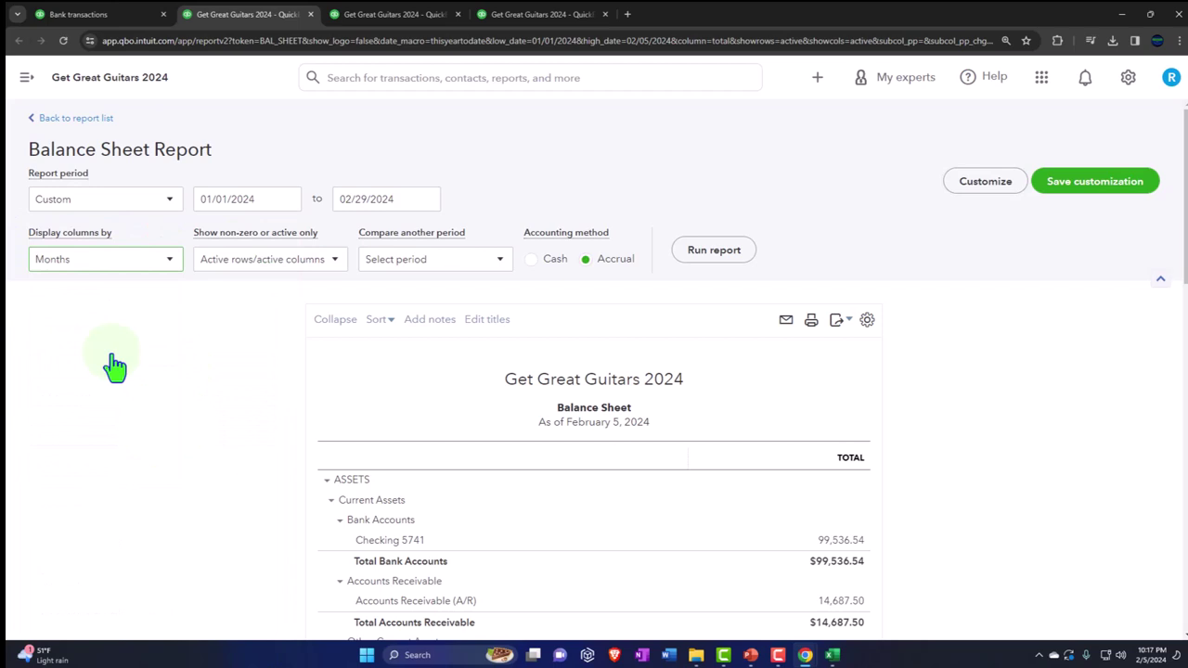
left_click(694, 259)
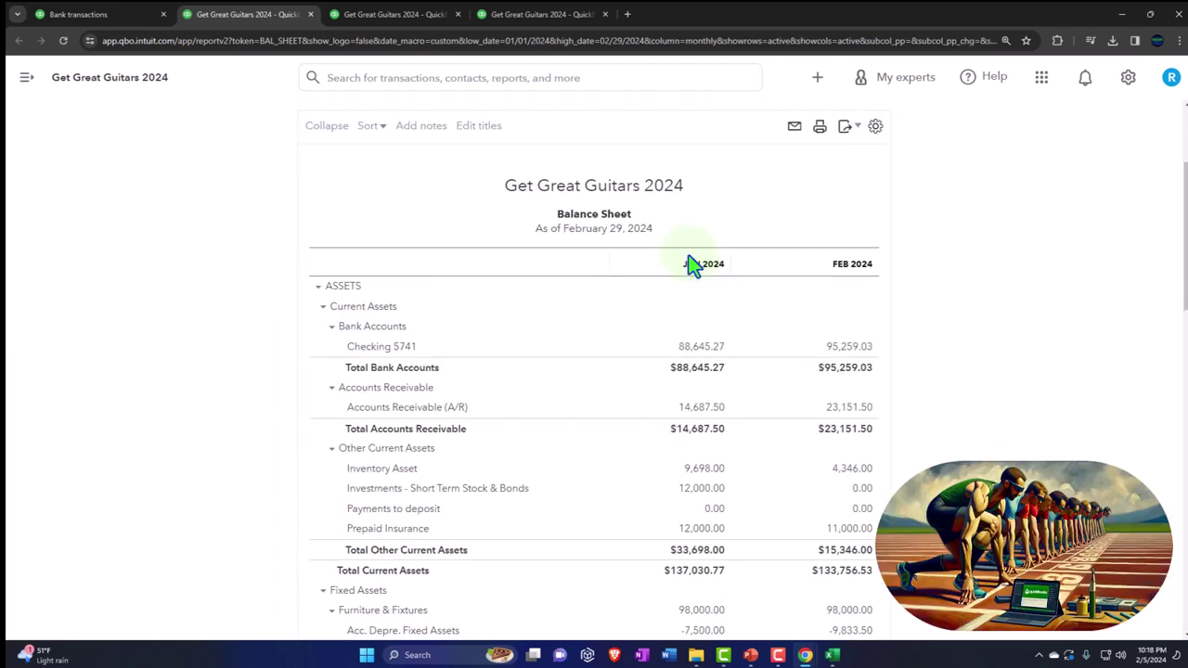
Step: Collapse the navigation beside the Profit and Loss report and set its report period to 01/01/2024 to 02/29/2024
left_click(401, 17)
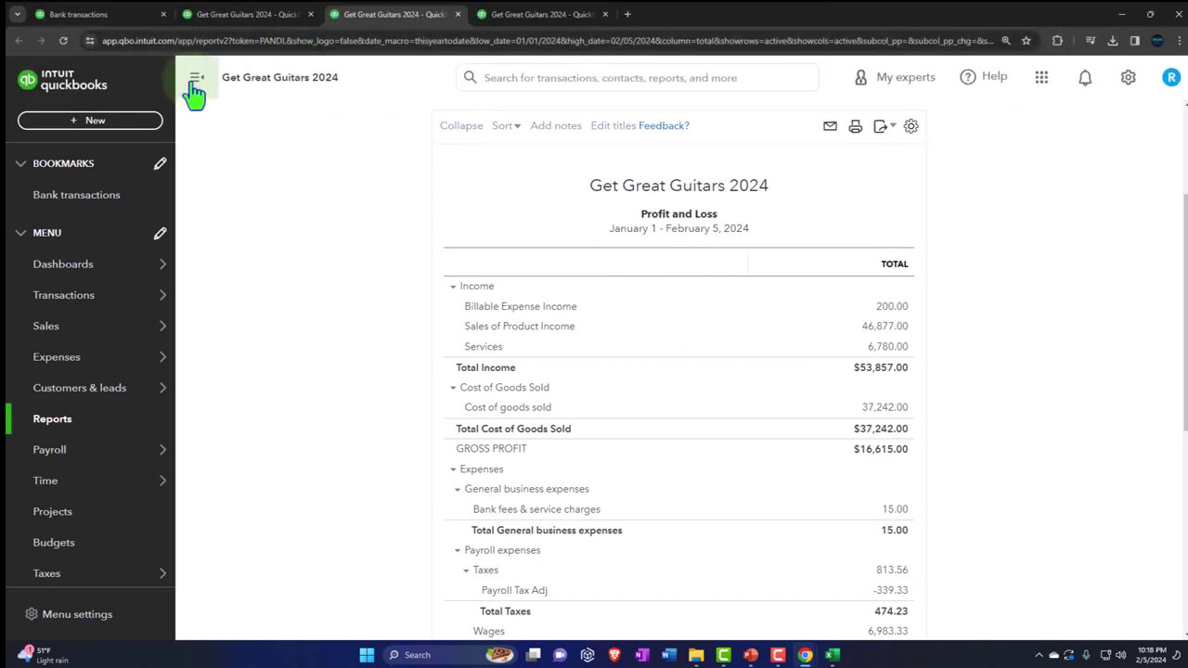
left_click(194, 82)
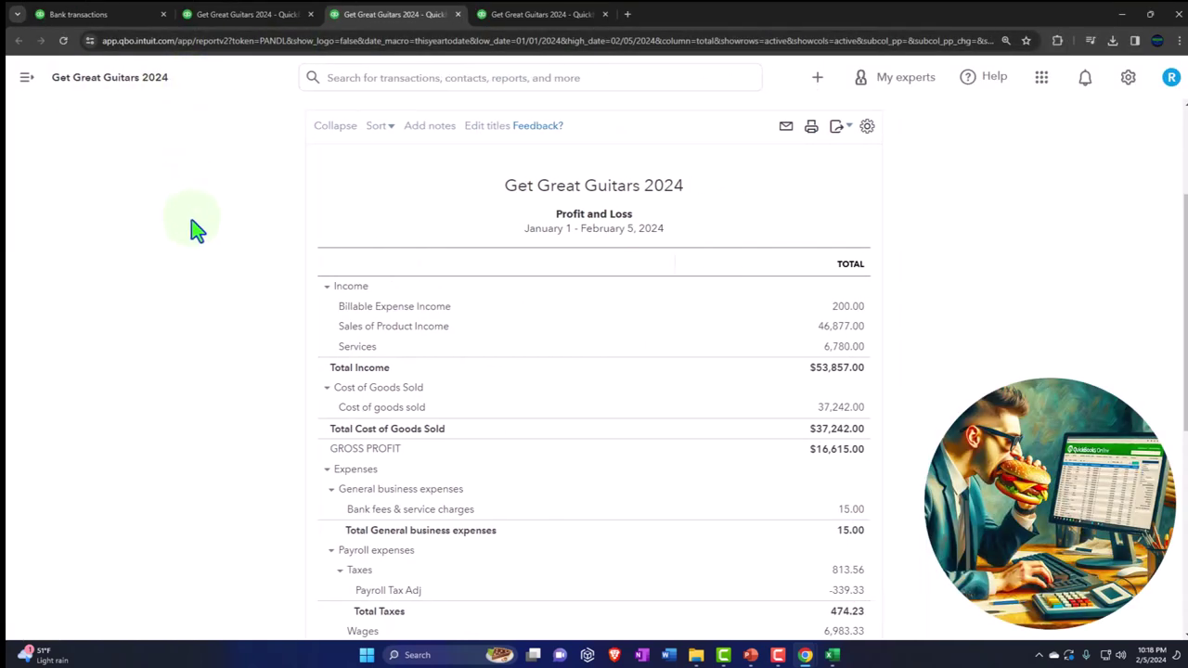
left_click(252, 198)
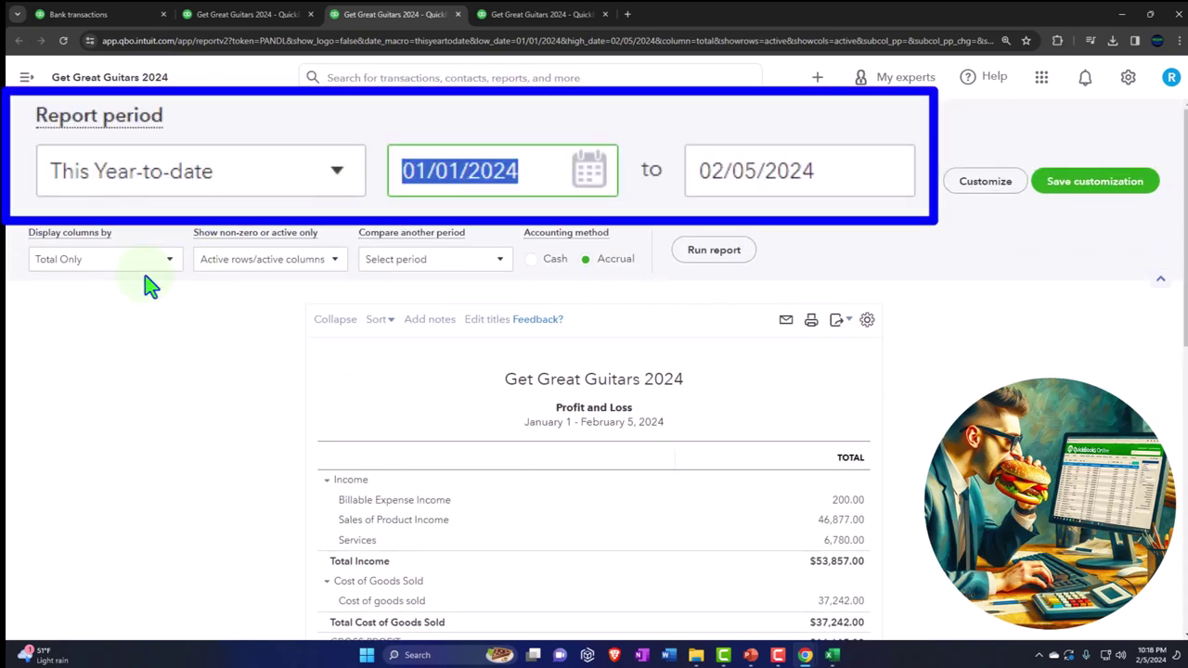
type("010124")
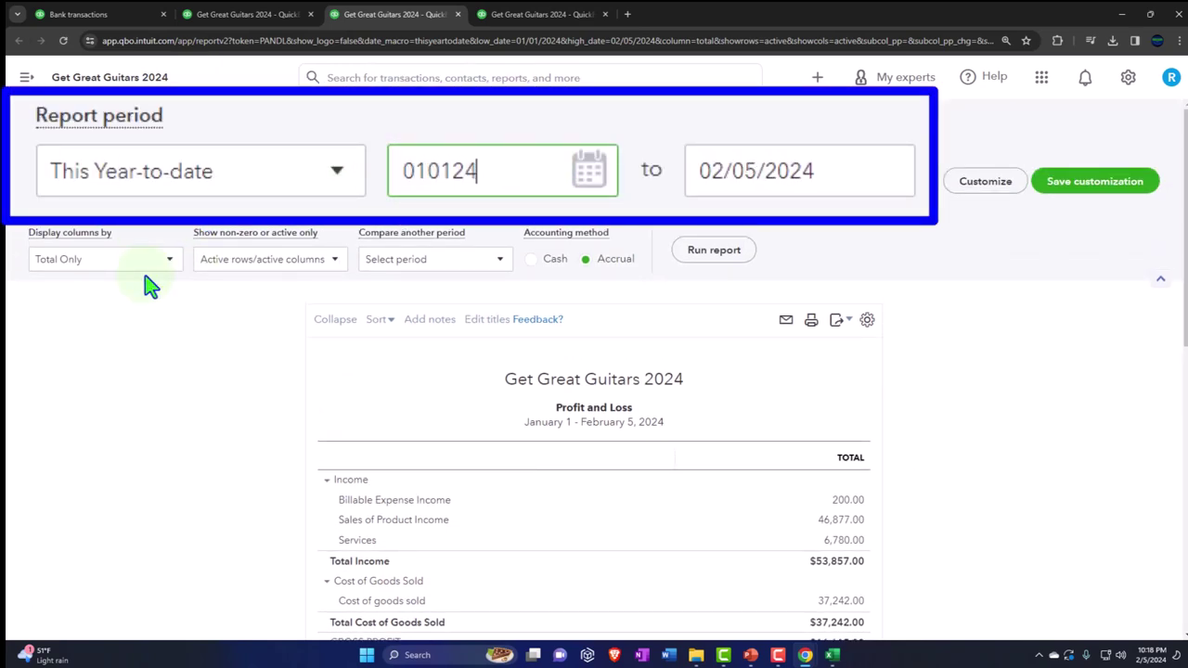
key("Tab")
type("022924")
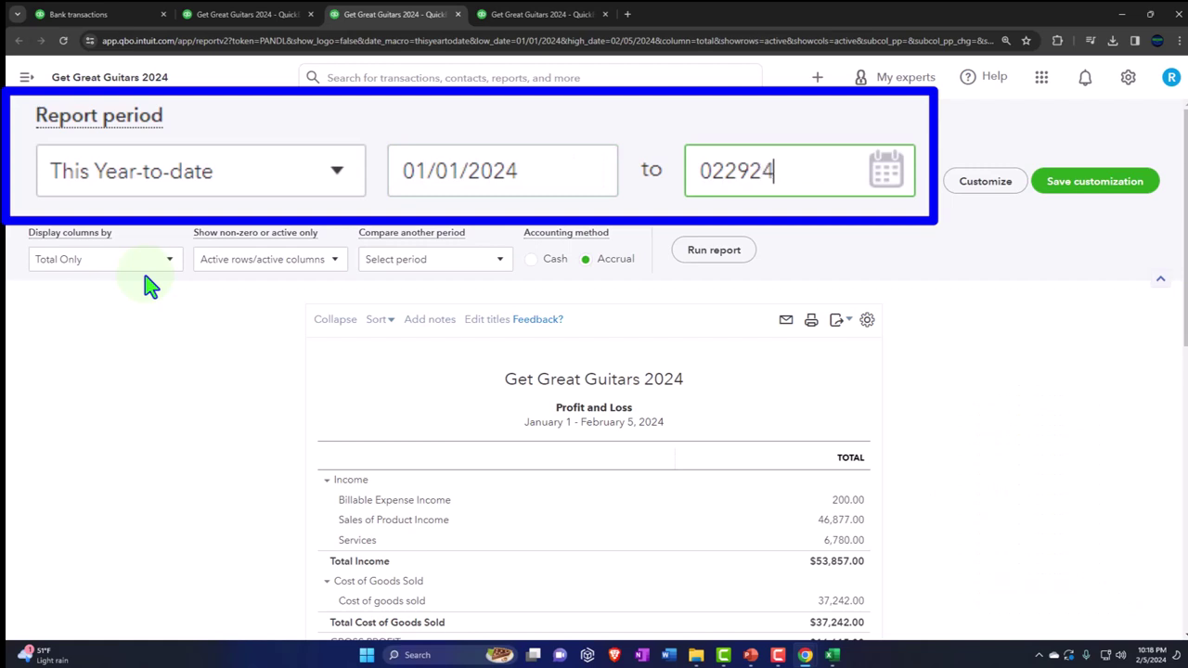
Step: Display the Profit and Loss columns by Months and run the report
left_click(163, 267)
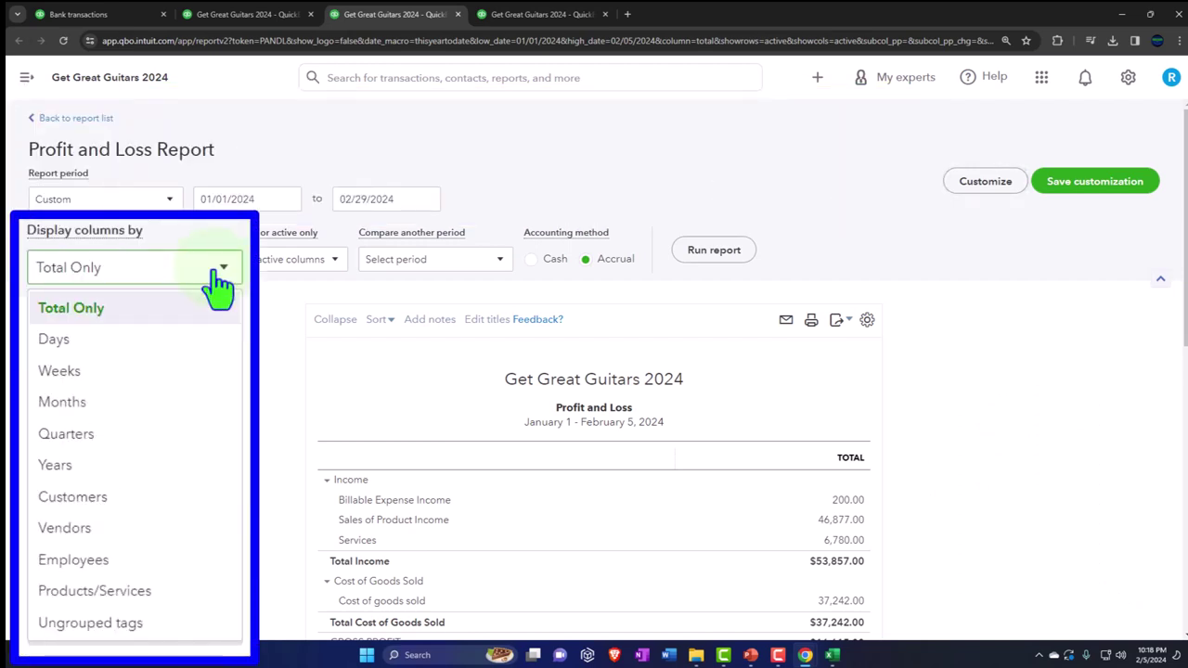
left_click(142, 374)
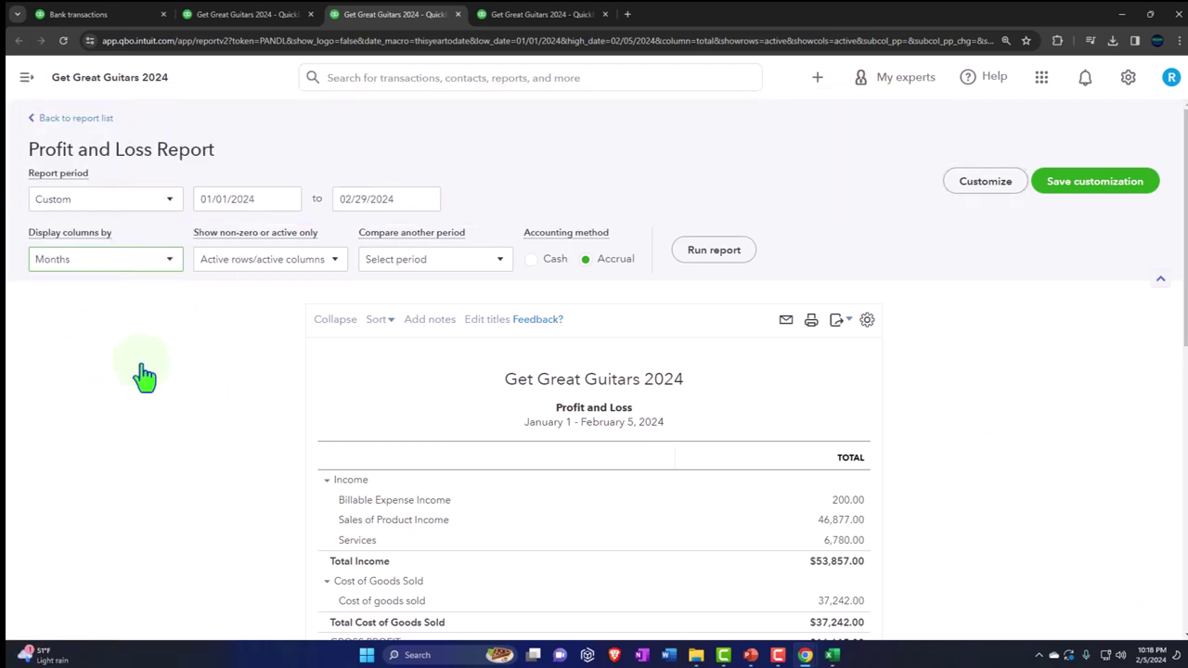
left_click(689, 260)
scroll(689, 274, "down", 2)
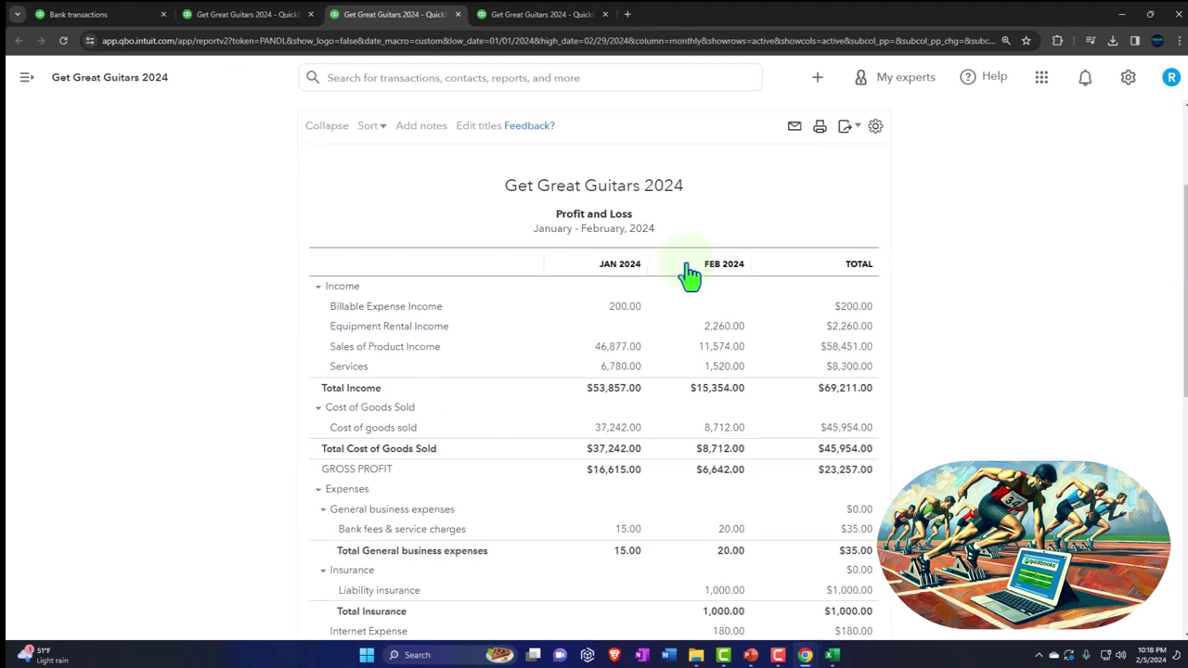
Step: Collapse the navigation beside the Trial Balance report and run it for the period 01/01/2024 to 02/29/2024
left_click(557, 14)
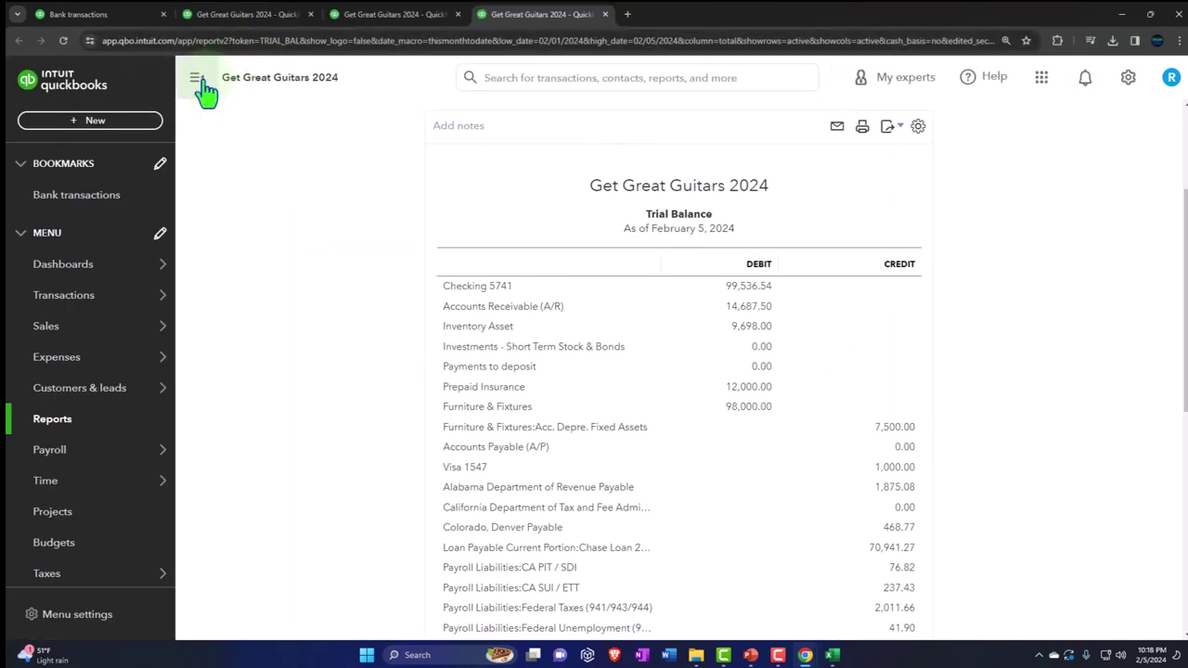
left_click(200, 84)
scroll(214, 255, "up", 2)
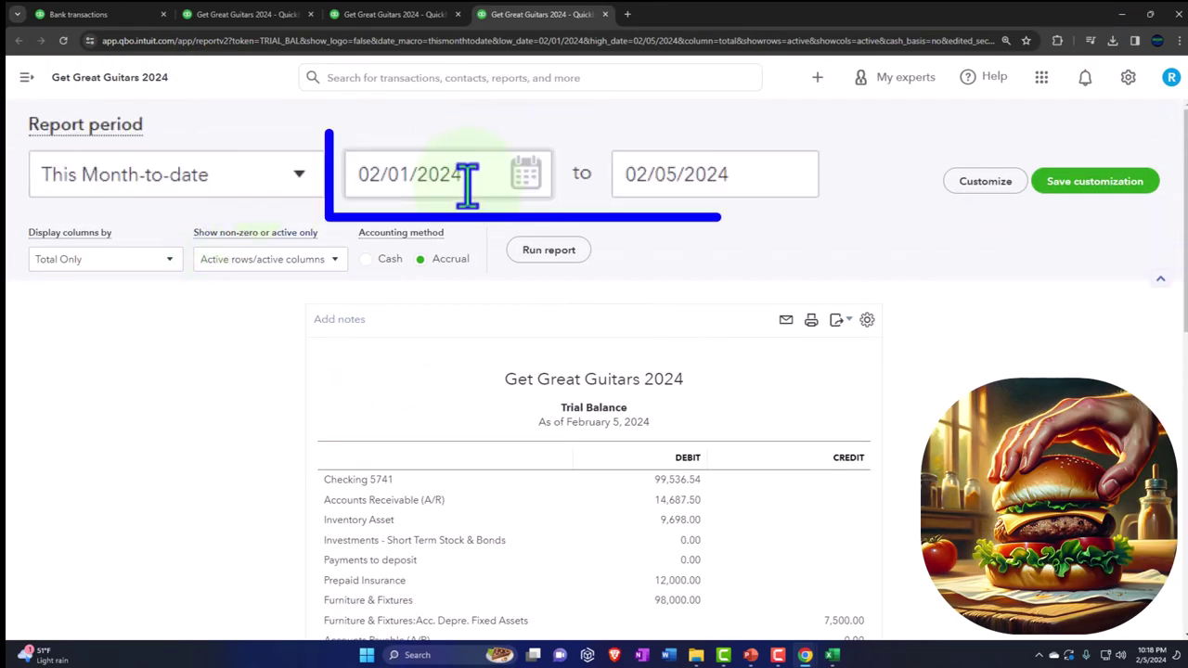
triple_click(467, 186)
type("010124")
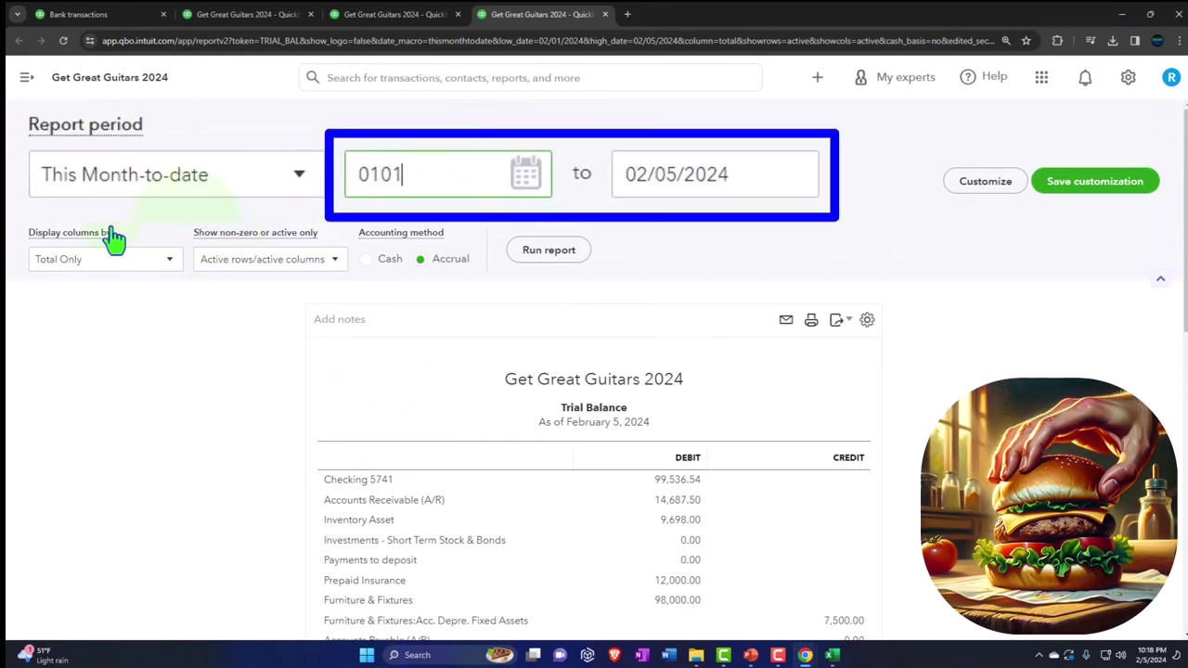
key("Tab")
type("02/29/2024")
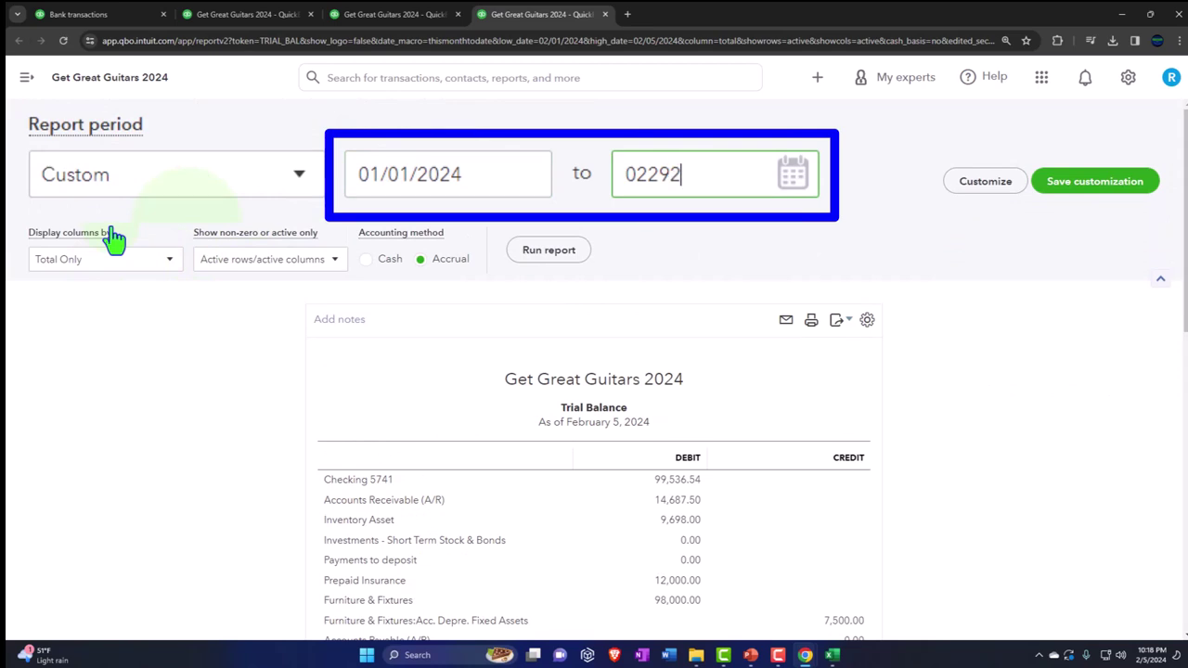
key("Tab")
left_click(530, 256)
scroll(538, 267, "down", 2)
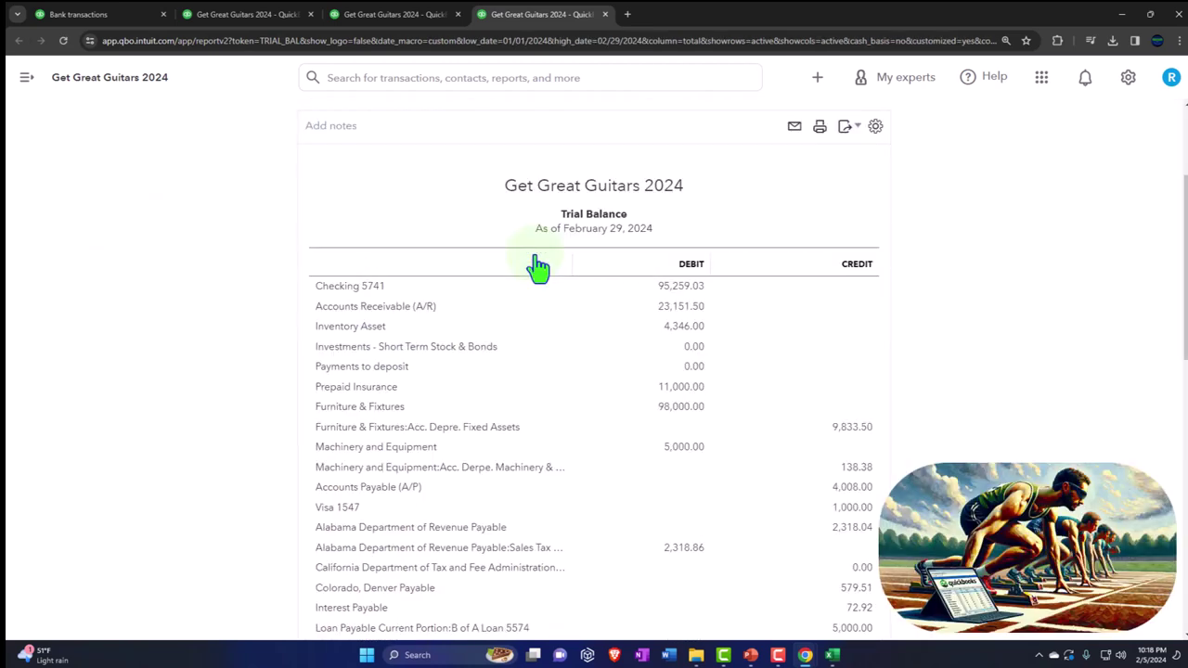
Step: Display the Trial Balance columns by Months and rerun the report
scroll(538, 267, "up", 2)
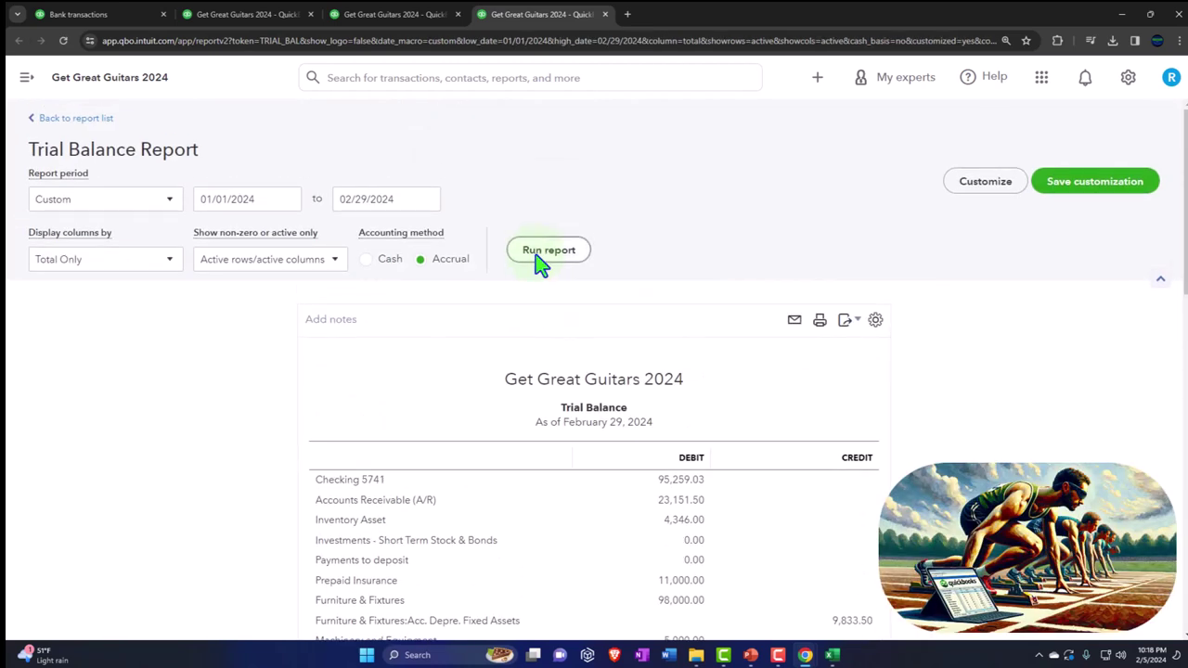
left_click(169, 262)
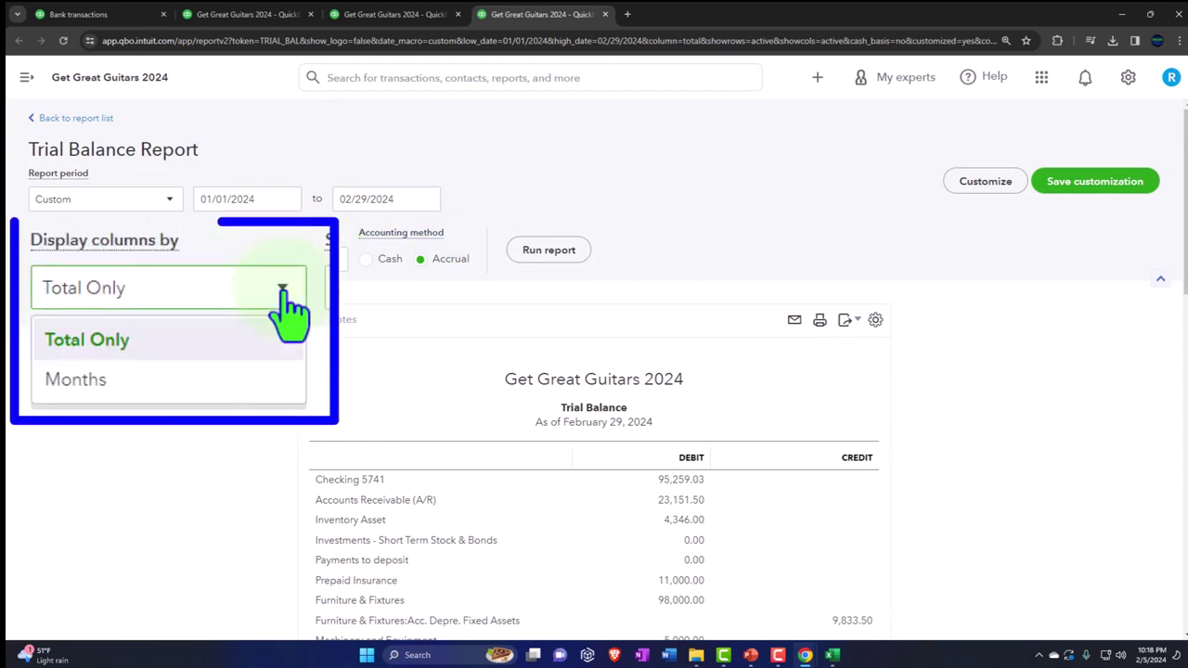
left_click(151, 310)
left_click(546, 261)
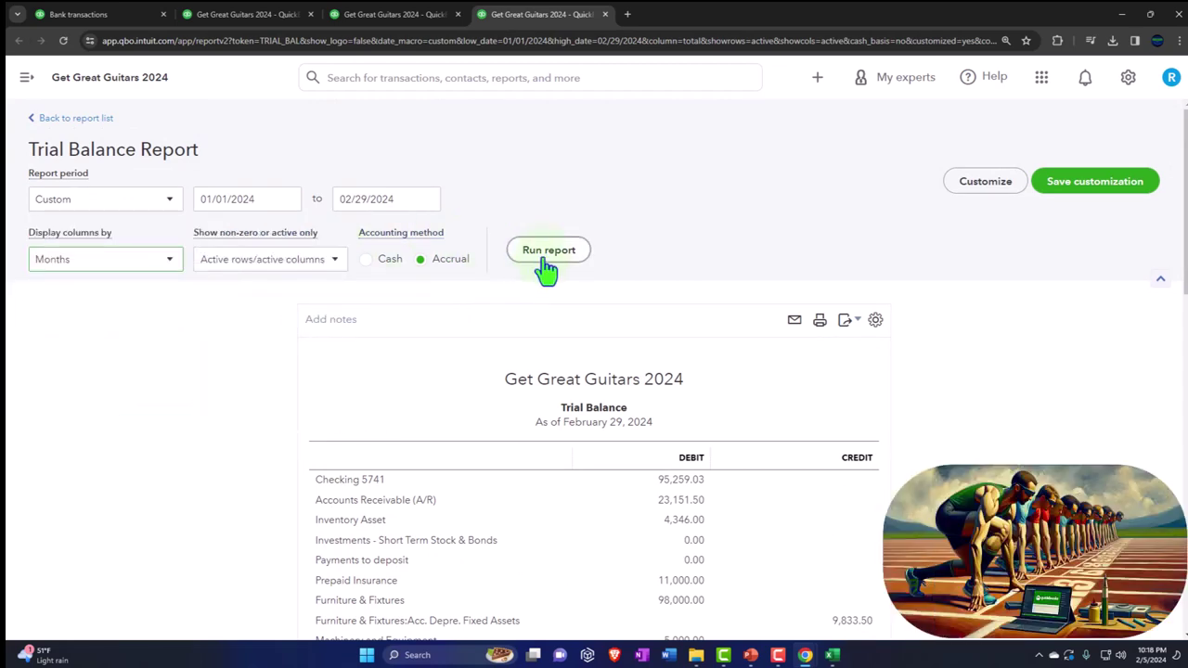
scroll(546, 265, "down", 2)
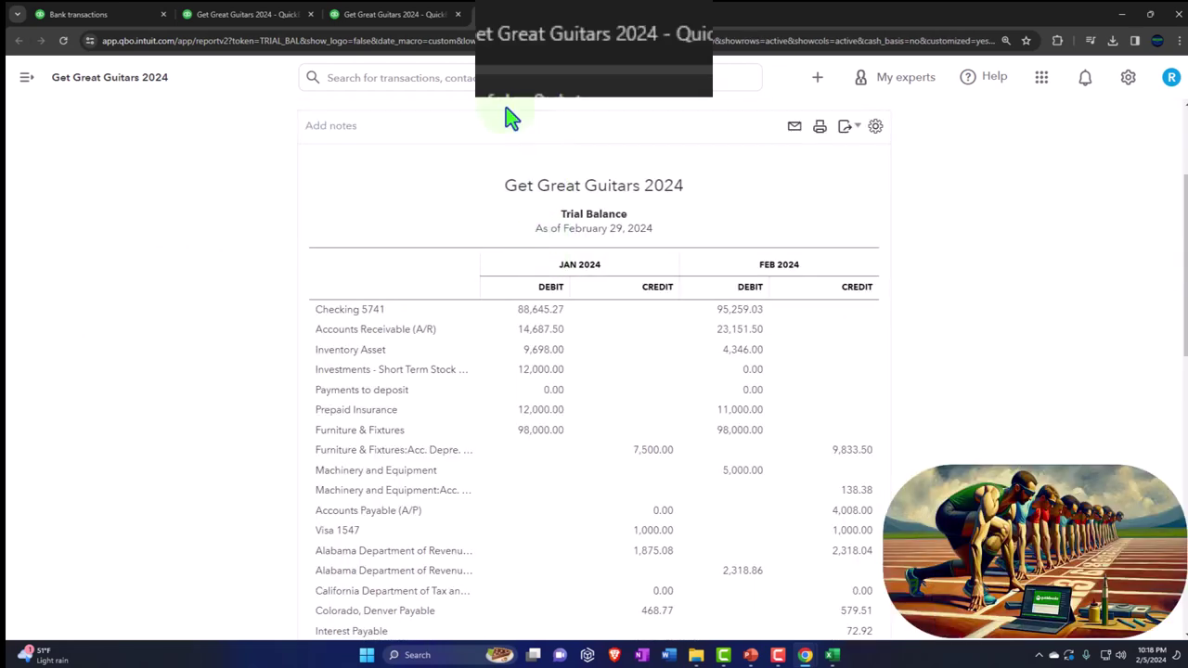
Step: Return to the Profit and Loss report and examine its monthly income, cost of goods sold and expense lines
left_click(403, 12)
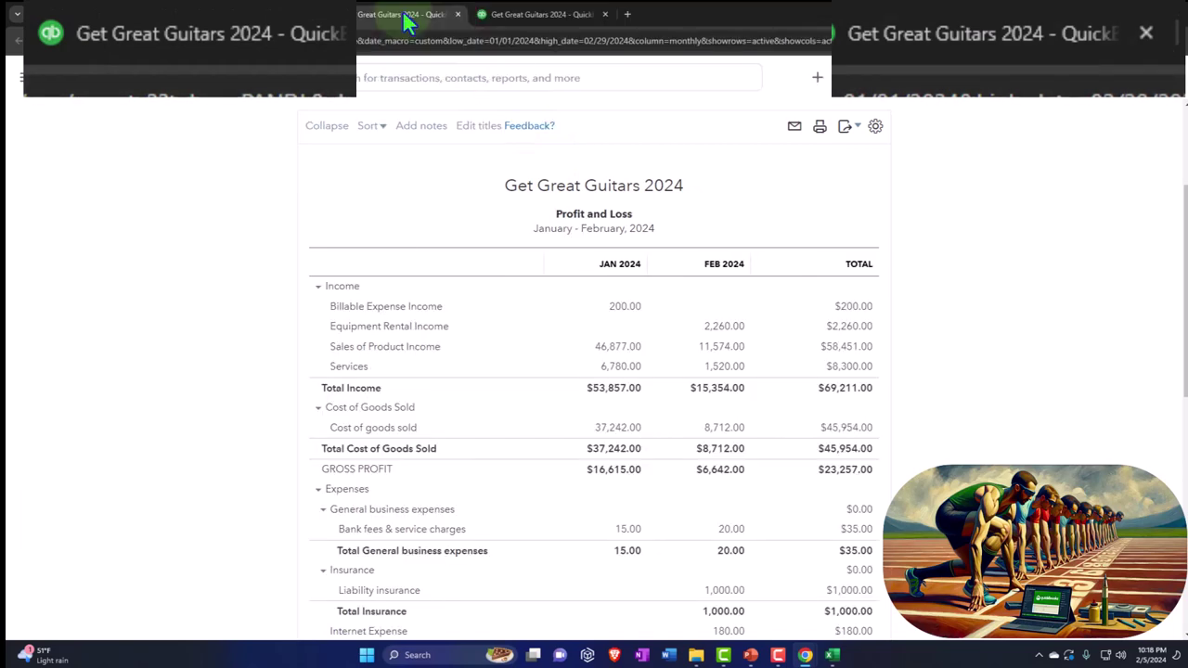
key("ctrl+plus")
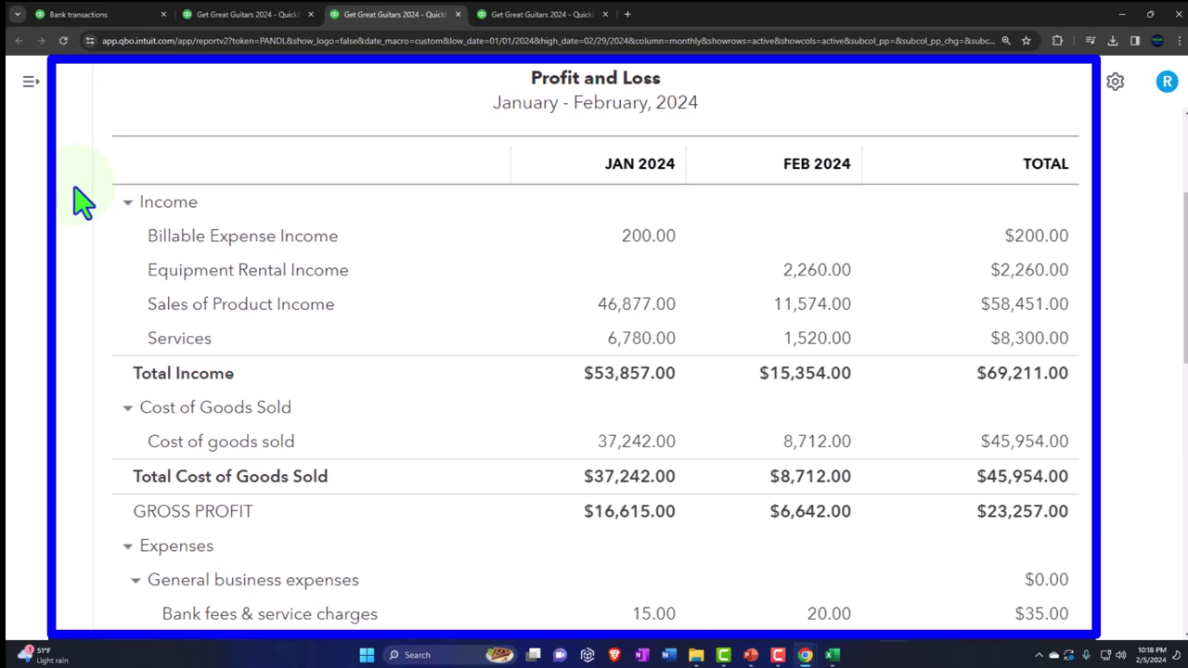
scroll(269, 296, "down", 2)
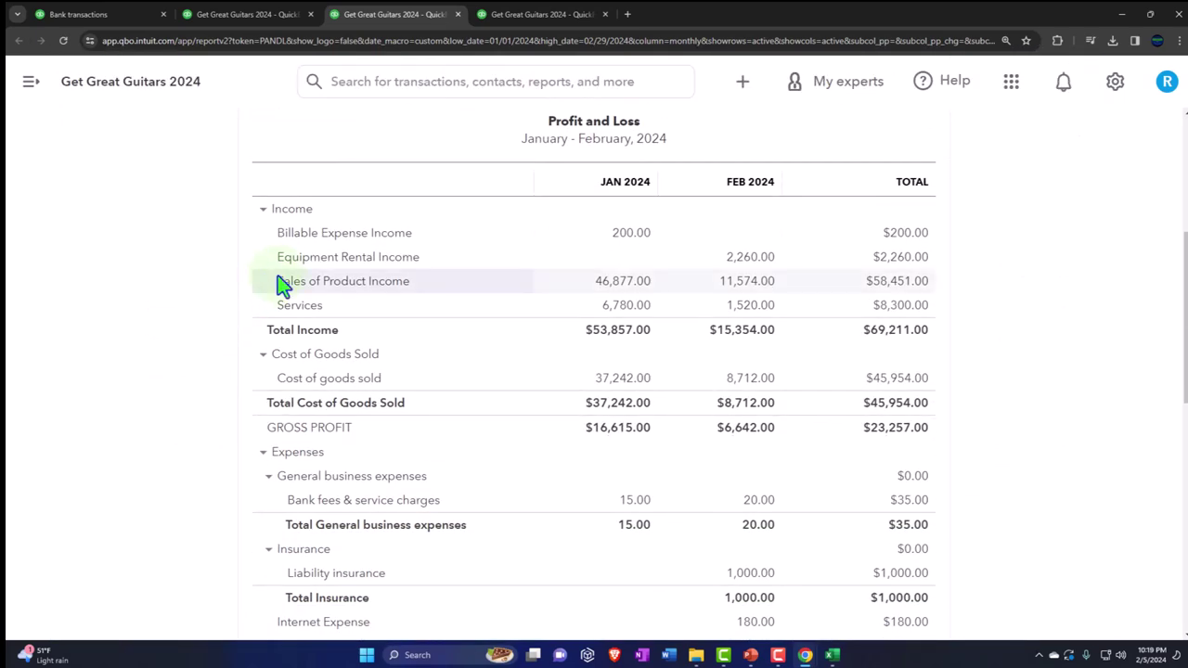
scroll(259, 371, "down", 2)
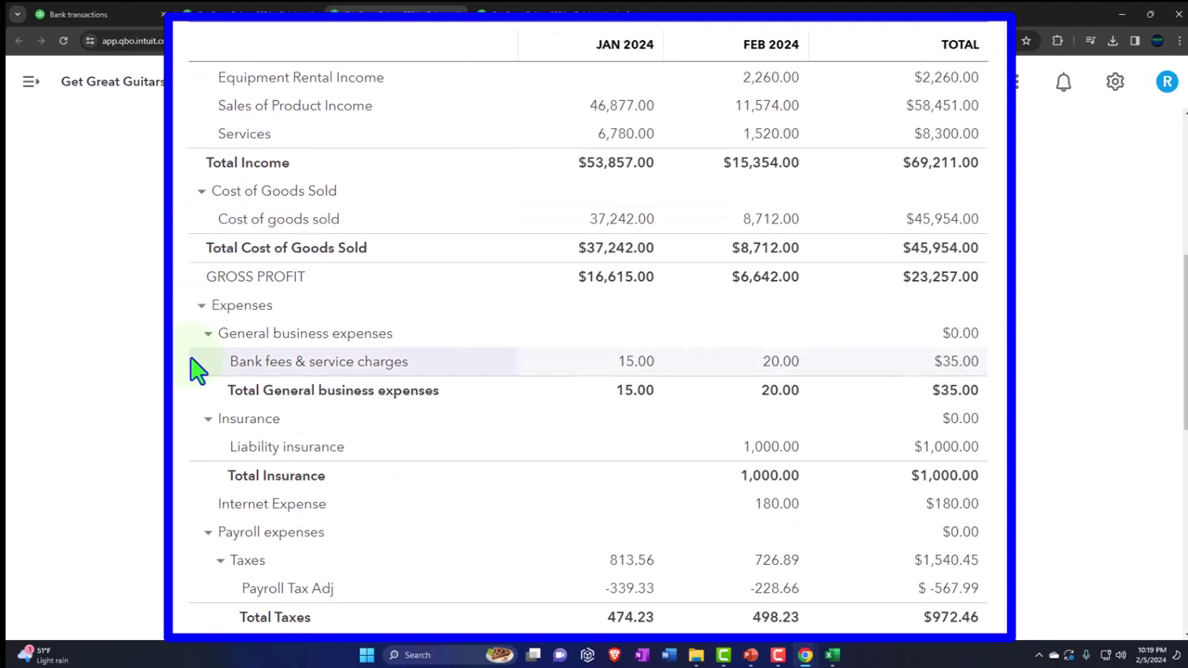
Step: Examine the Profit and Loss report's monthly columns down to net income
scroll(197, 366, "down", 8)
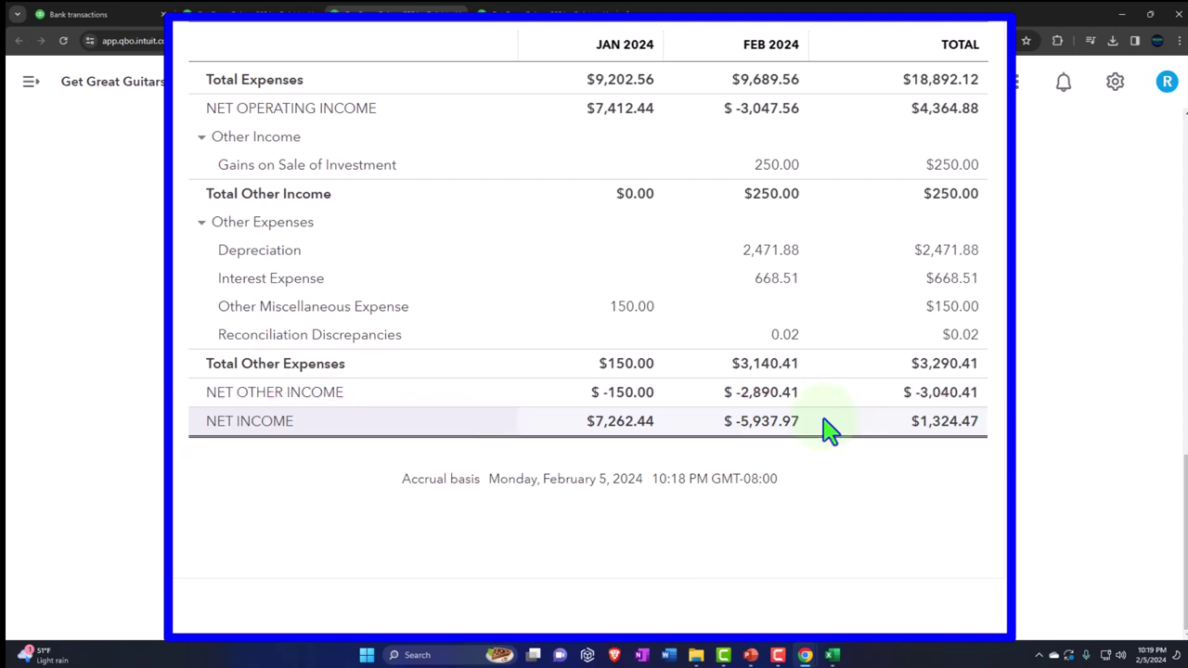
scroll(831, 428, "up", 8)
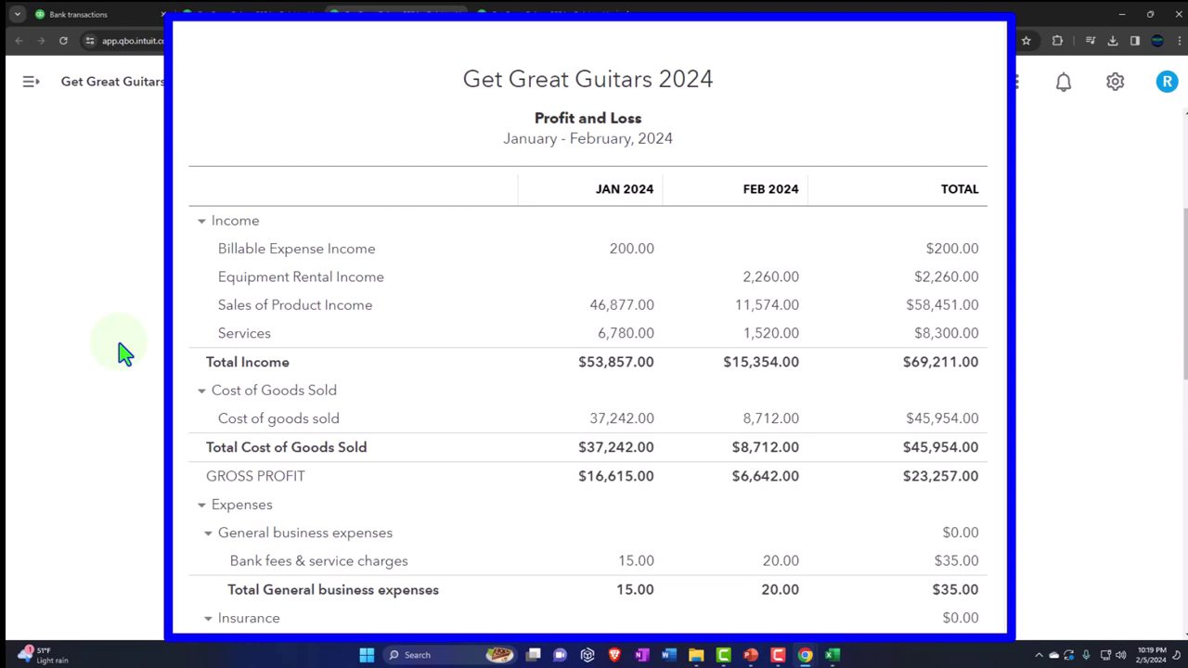
scroll(126, 353, "down", 1)
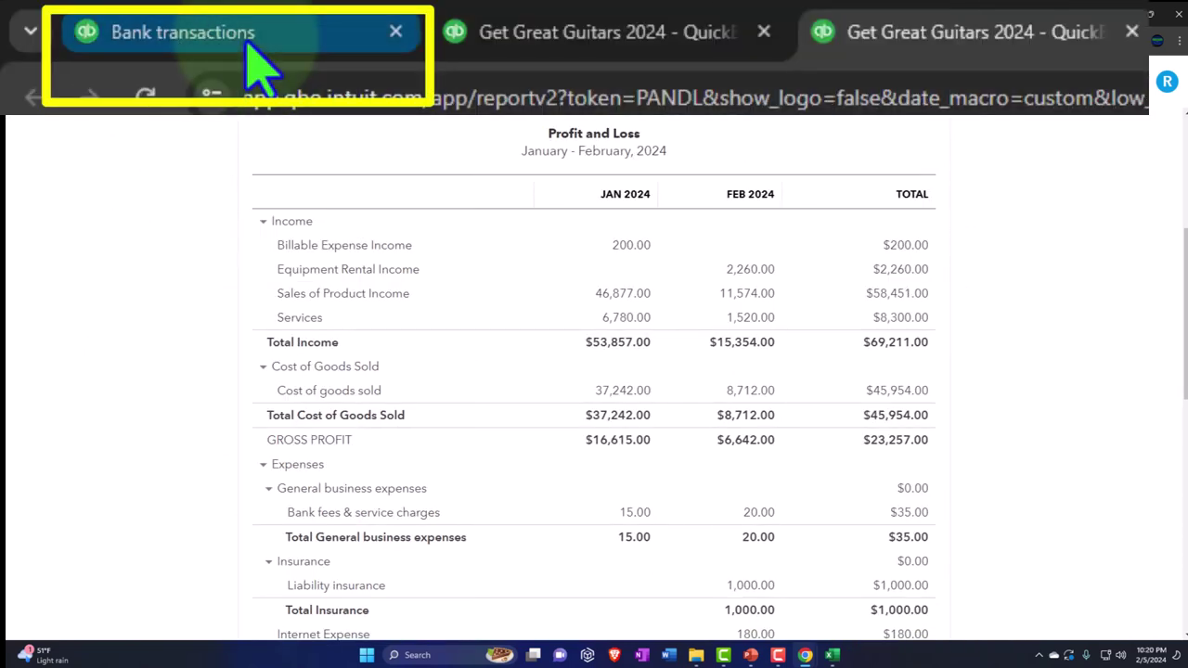
Step: Open the company's Budgeting tool and start creating a new budget
left_click(103, 17)
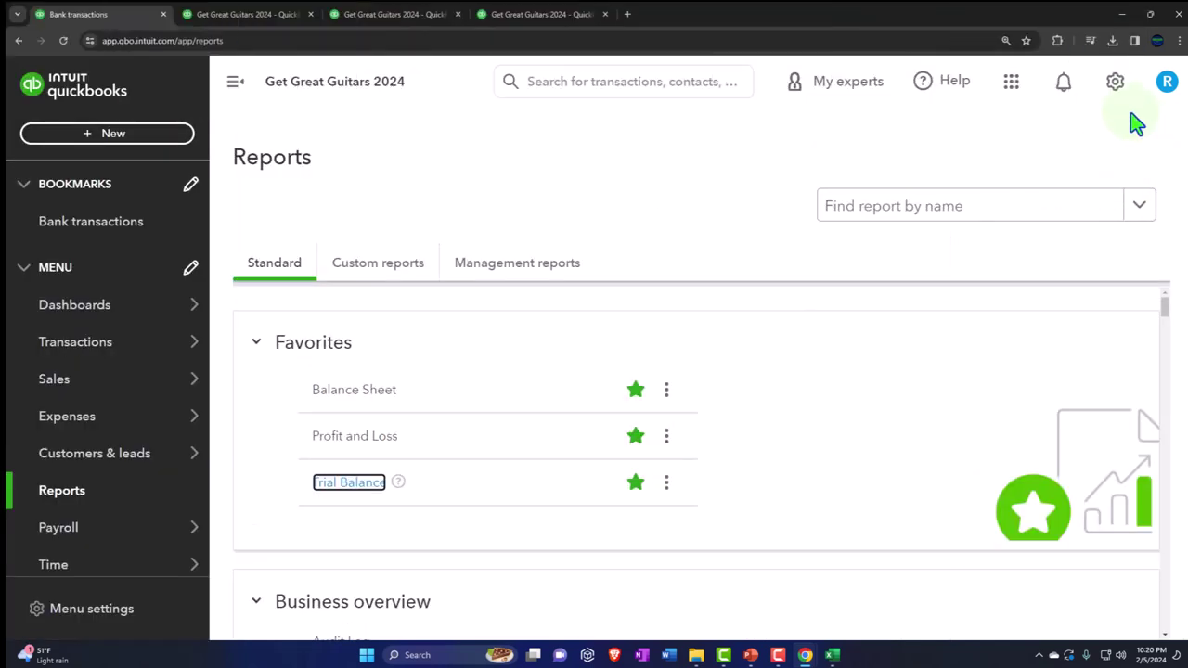
left_click(1116, 88)
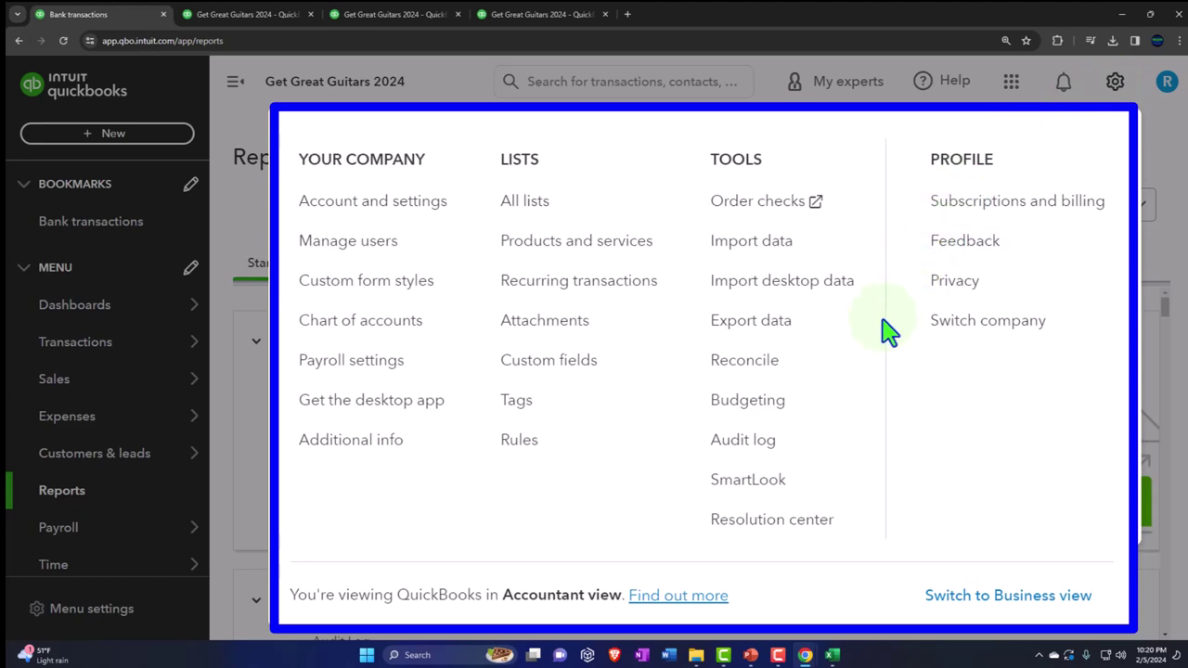
left_click(779, 401)
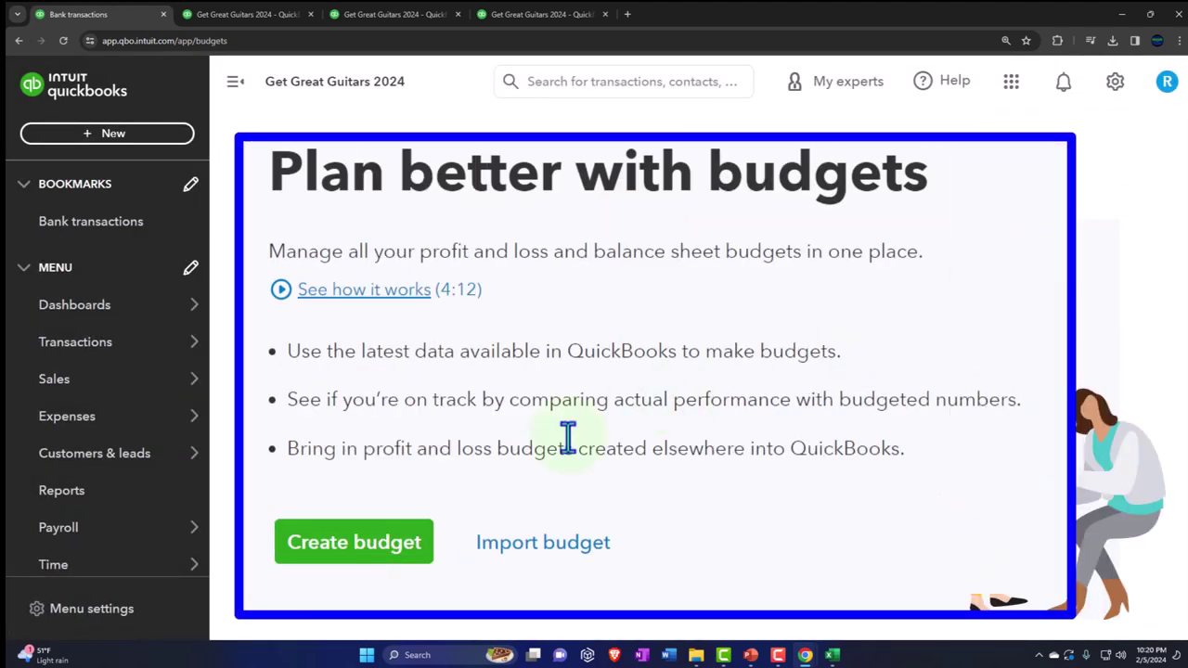
left_click(348, 560)
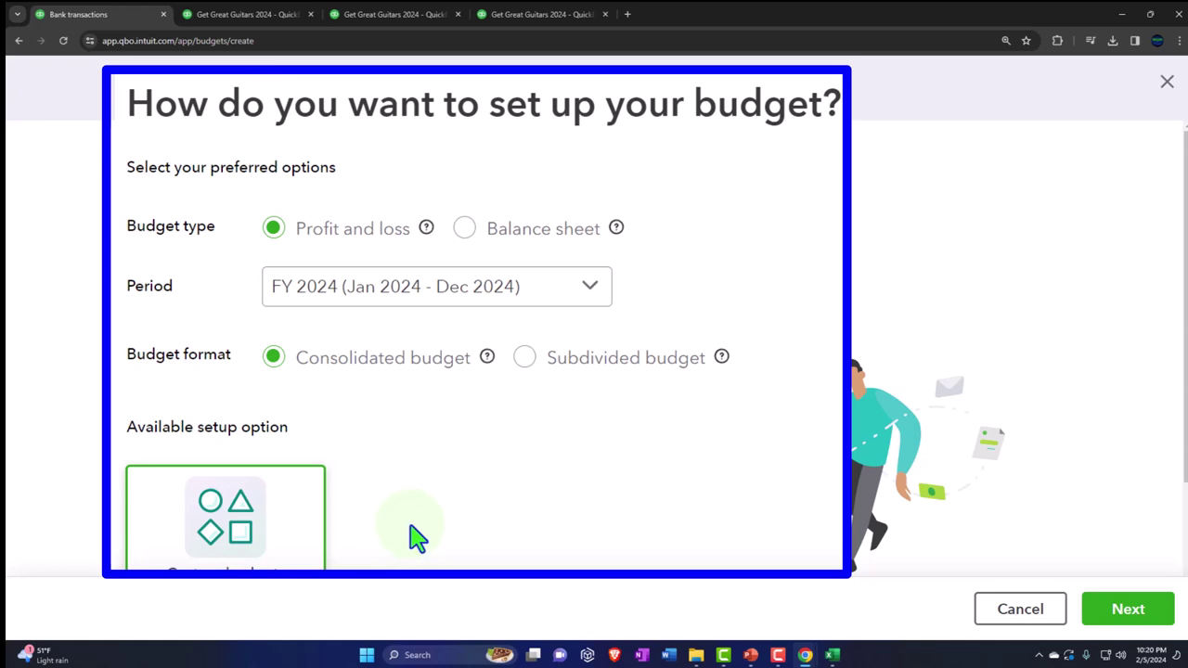
Step: Return to the Trial Balance report and rerun it with columns displayed by Total Only
left_click(391, 15)
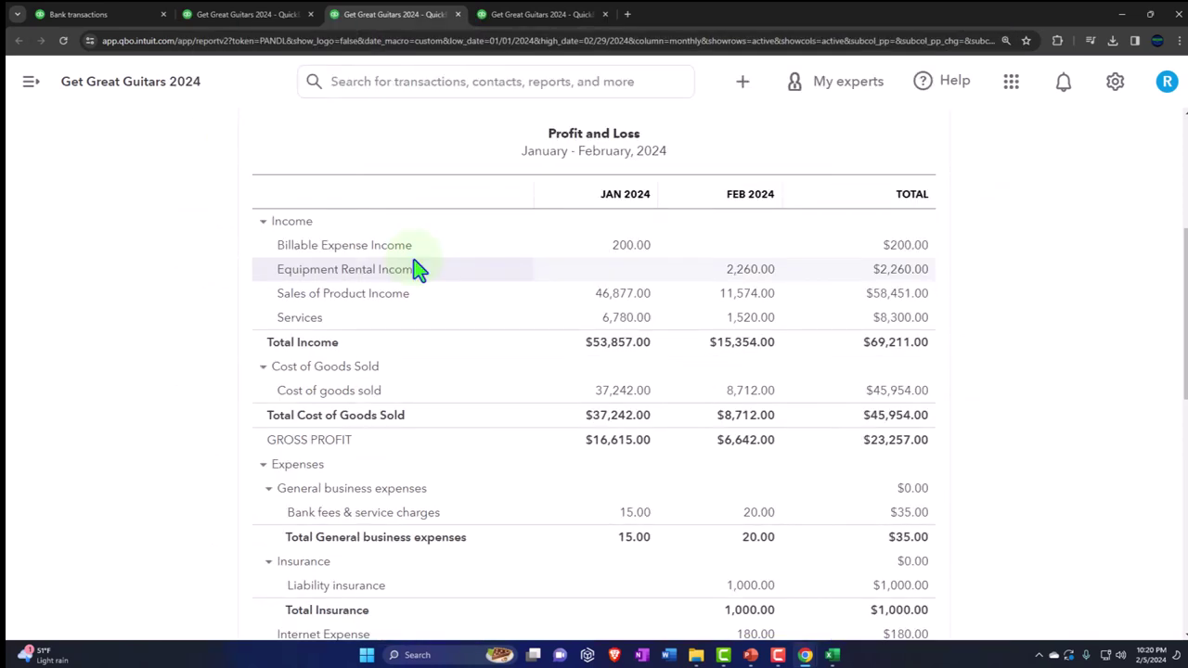
left_click(545, 15)
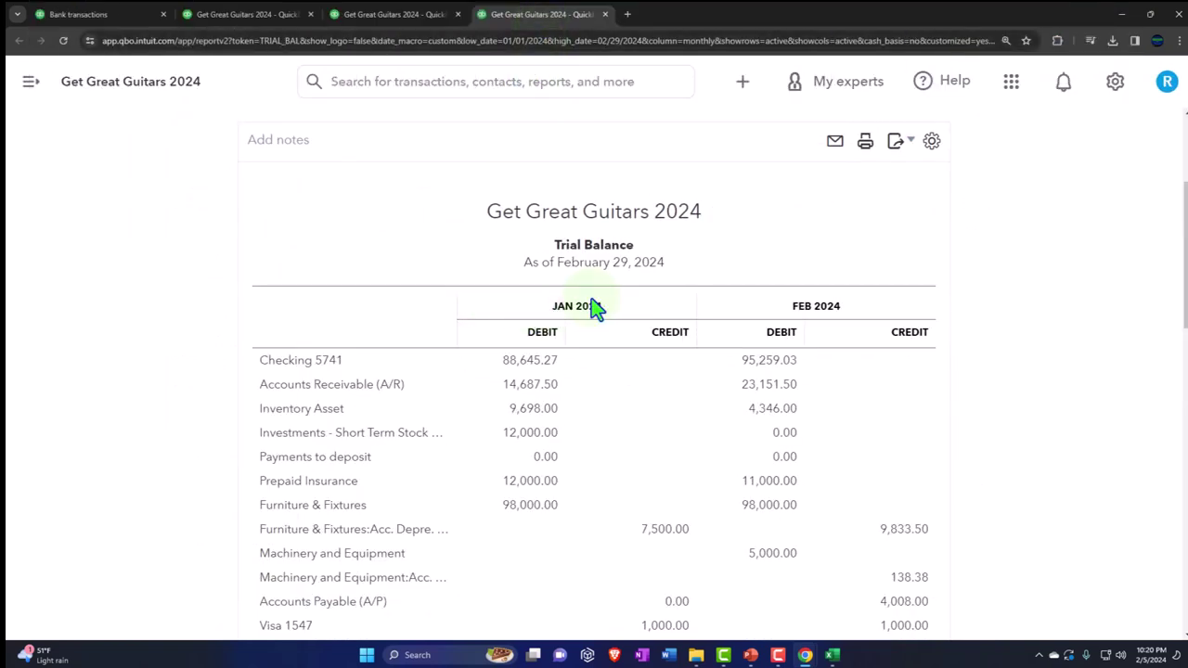
scroll(599, 309, "up", 3)
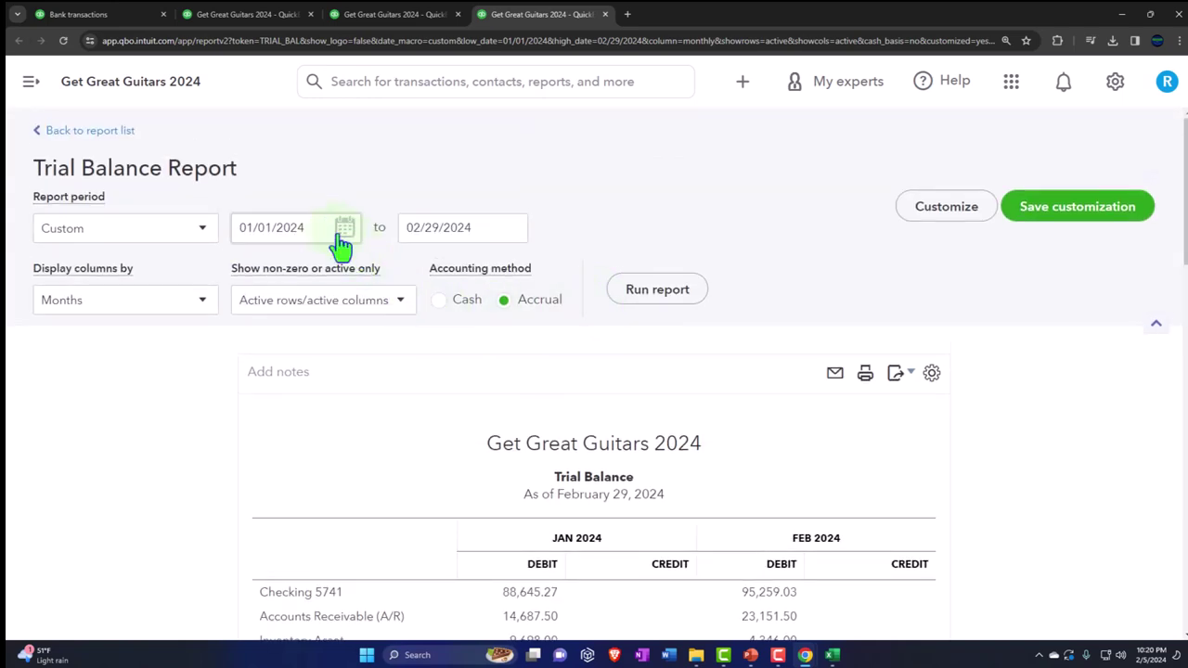
left_click(208, 300)
left_click(170, 331)
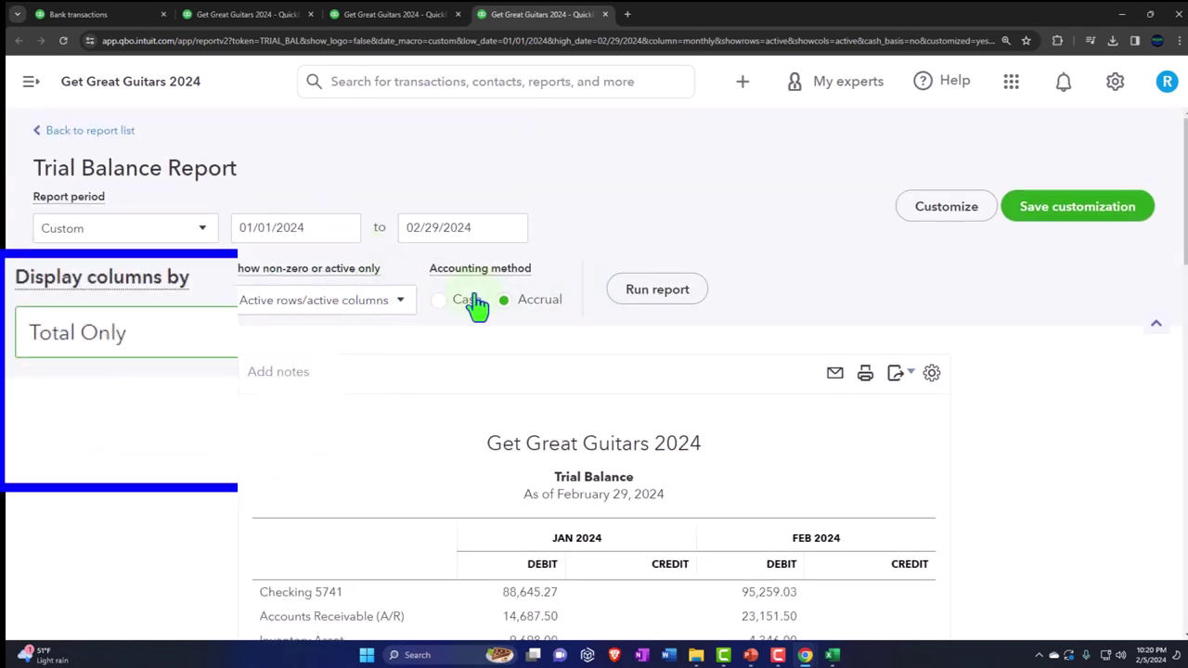
left_click(660, 294)
Step: Examine the Trial Balance accounts from the balance sheet items through income and expenses to the totals
scroll(657, 302, "down", 3)
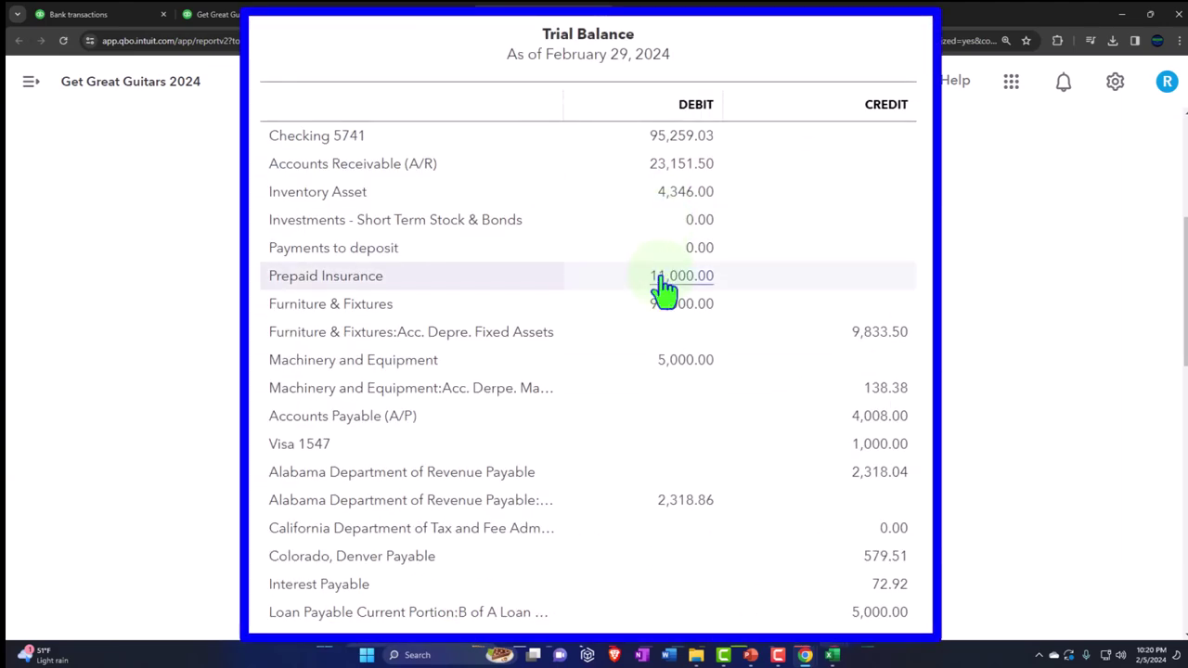
scroll(666, 292, "down", 5)
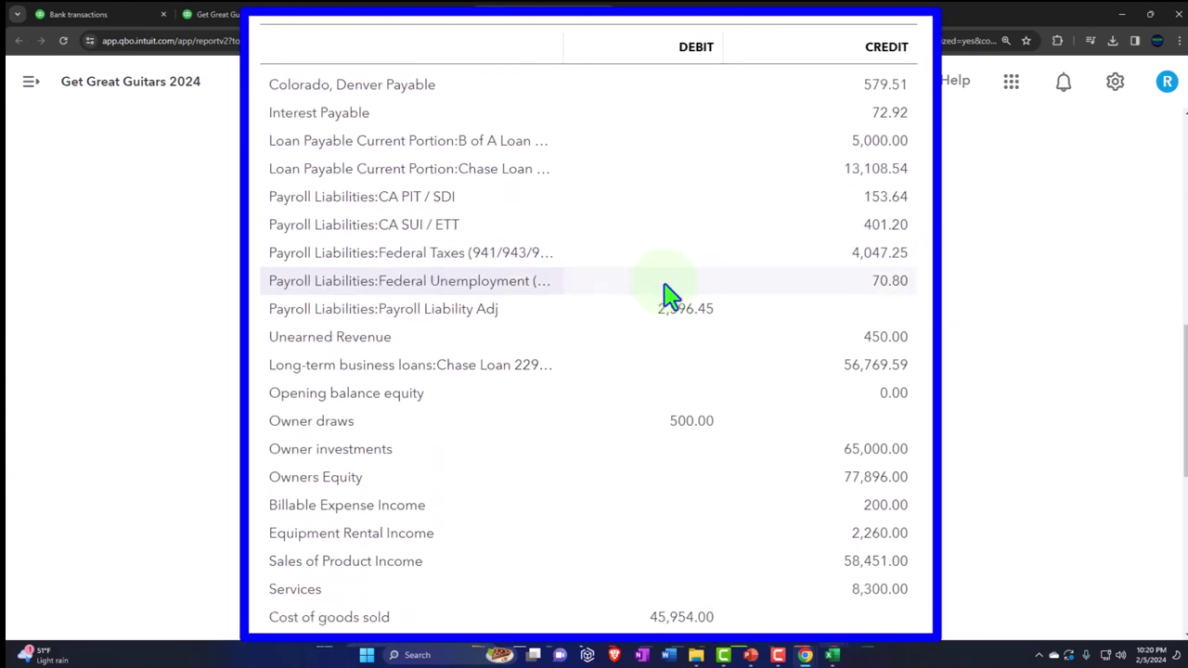
scroll(668, 294, "down", 3)
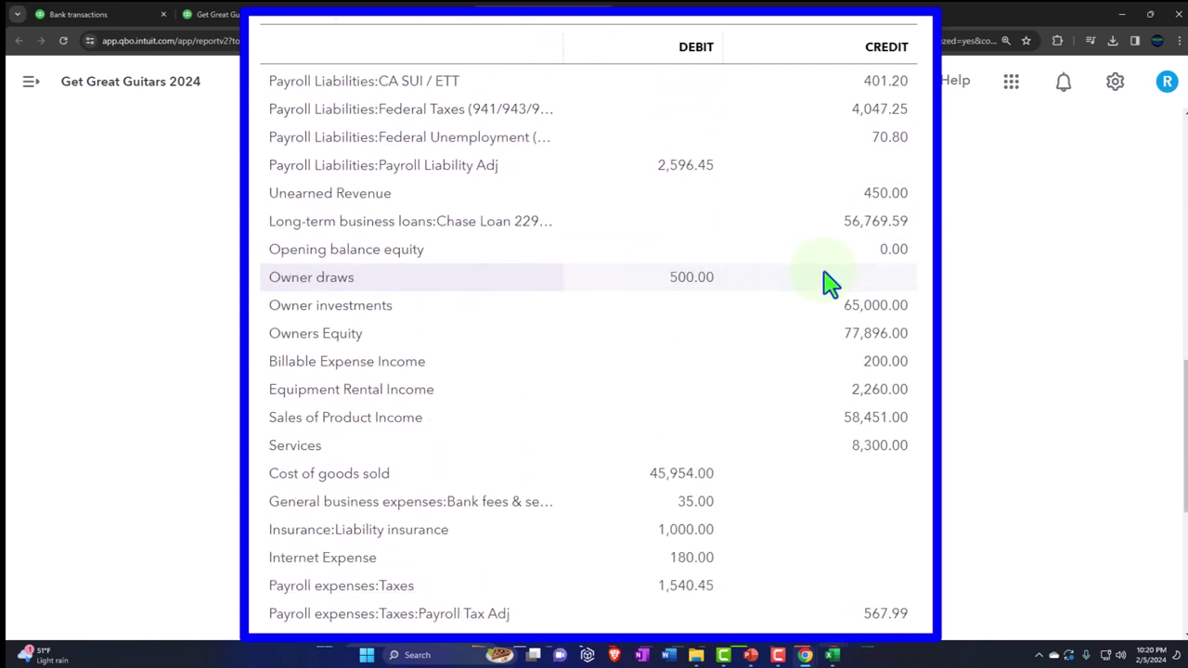
scroll(830, 283, "down", 3)
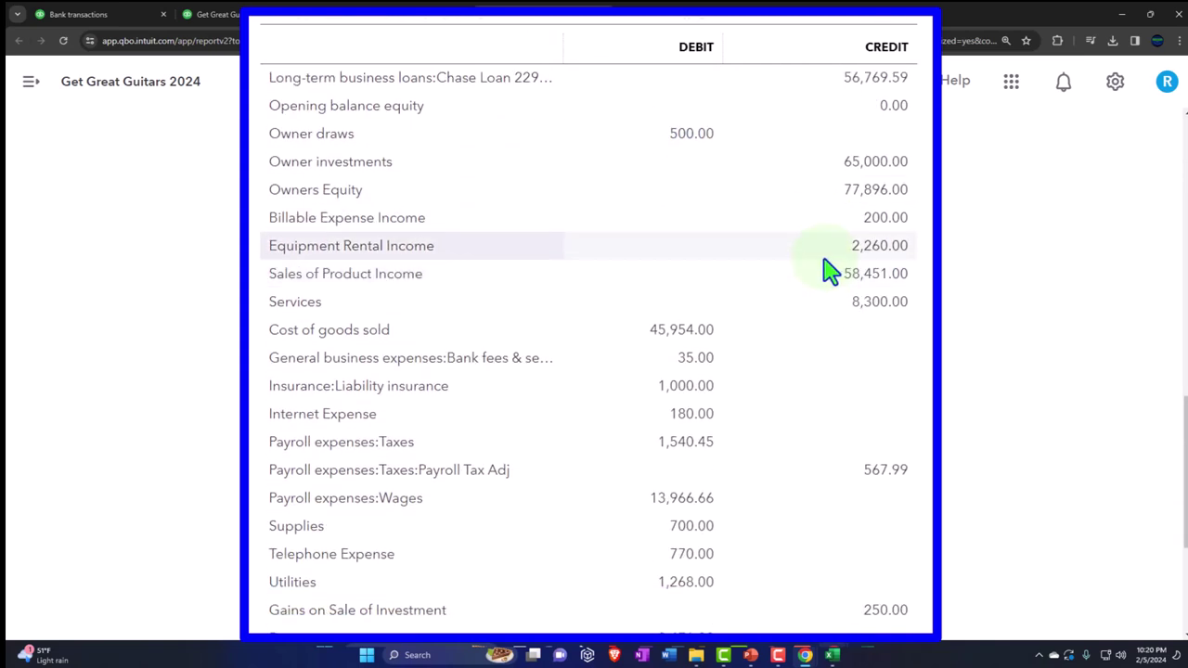
scroll(890, 232, "down", 2)
scroll(745, 268, "down", 1)
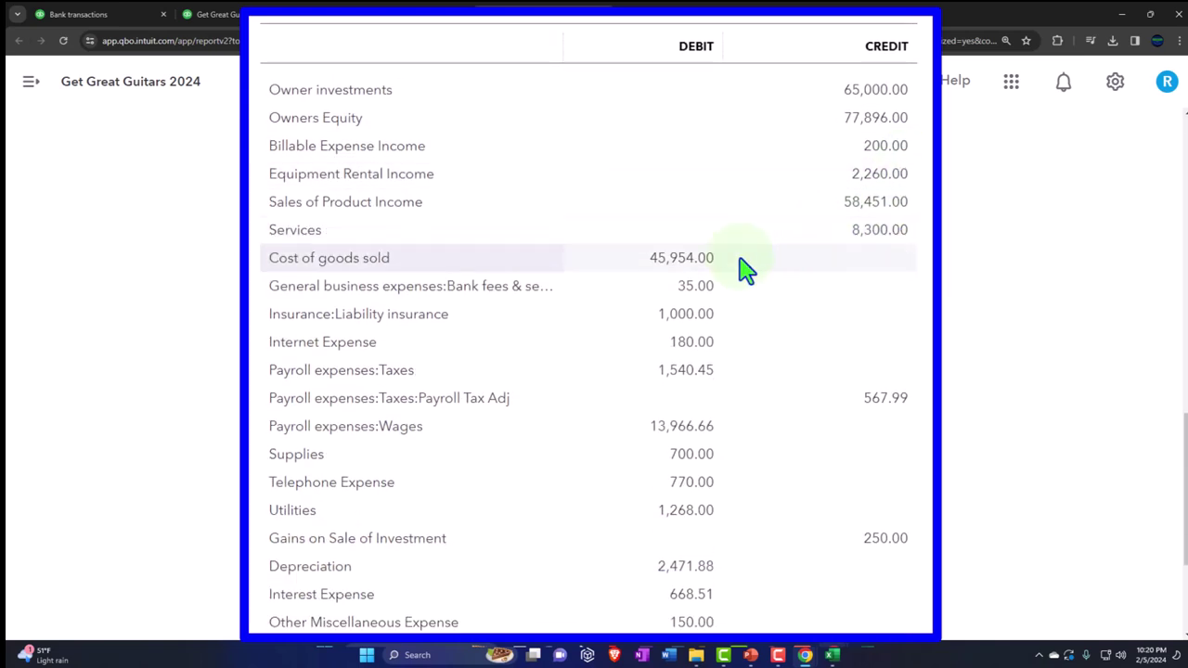
scroll(724, 301, "down", 3)
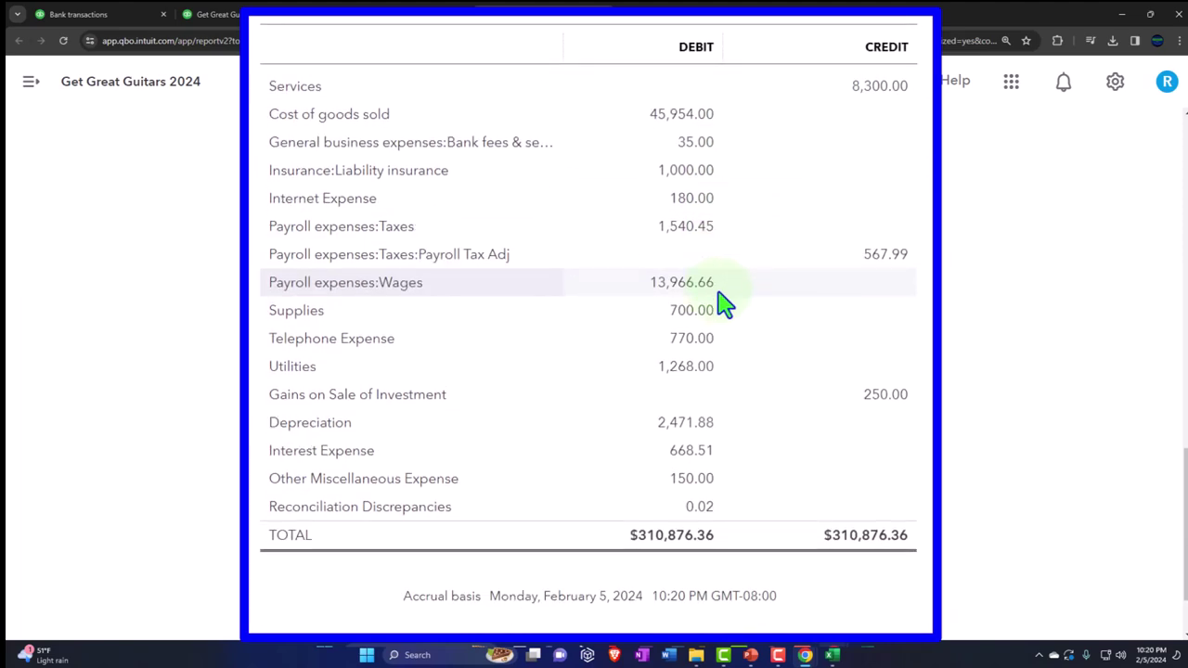
Step: Compare the net income in the Excel Budget workbook with the total column of the Profit and Loss report
left_click(832, 655)
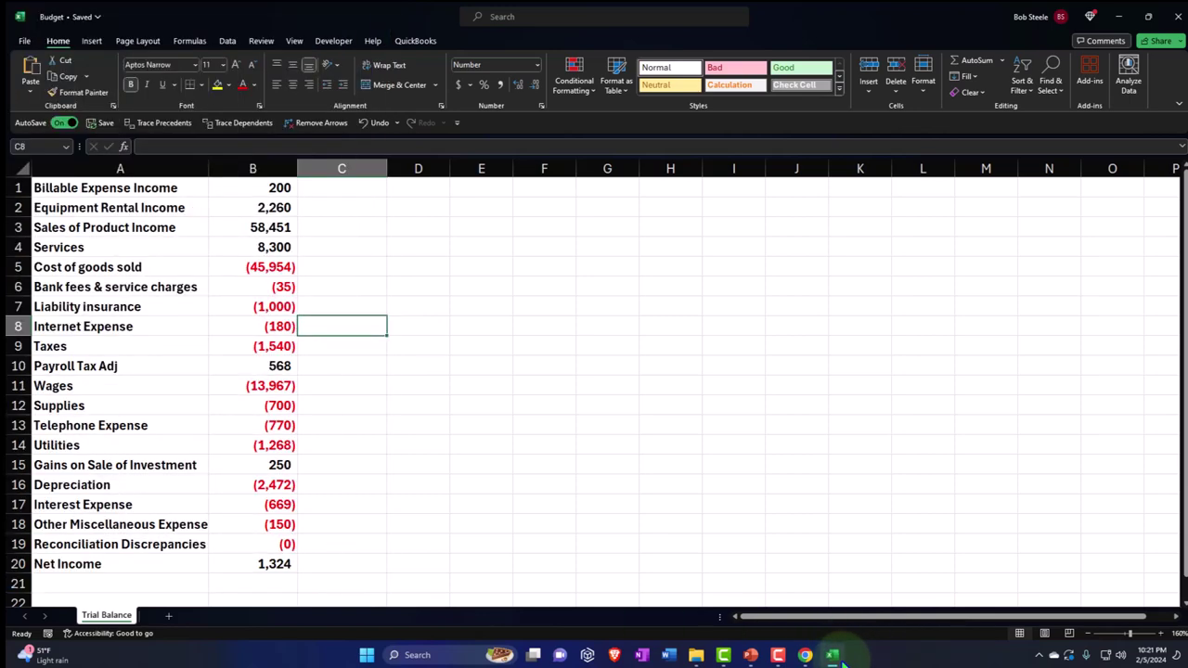
left_click(805, 654)
left_click(399, 15)
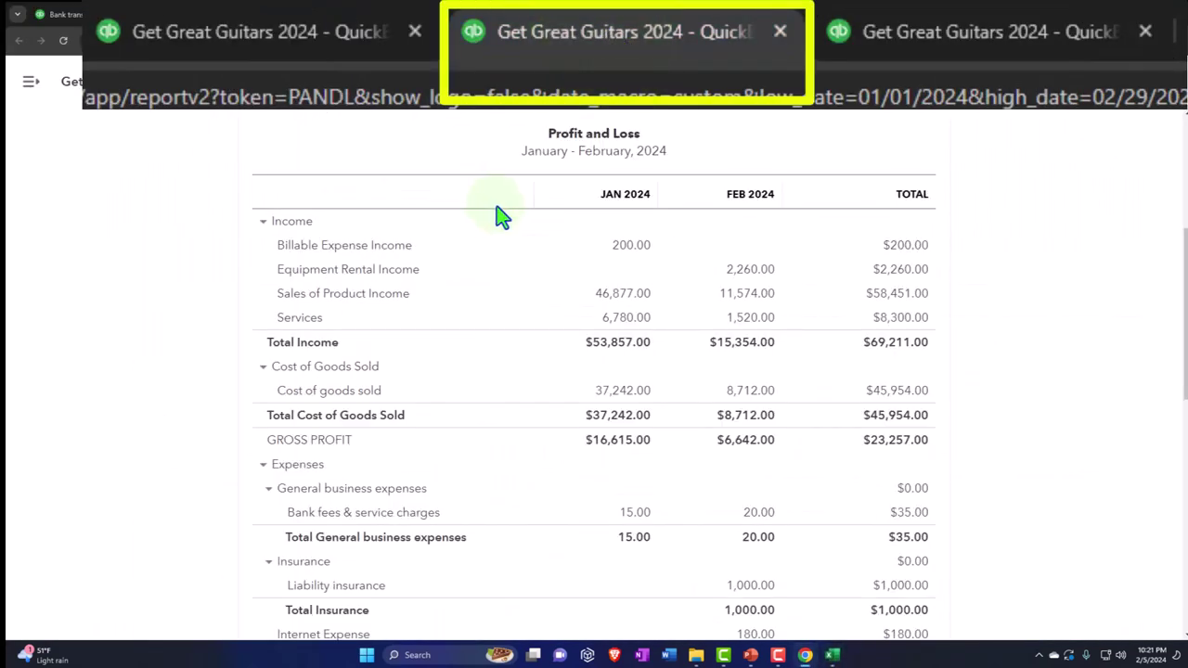
scroll(566, 202, "down", 7)
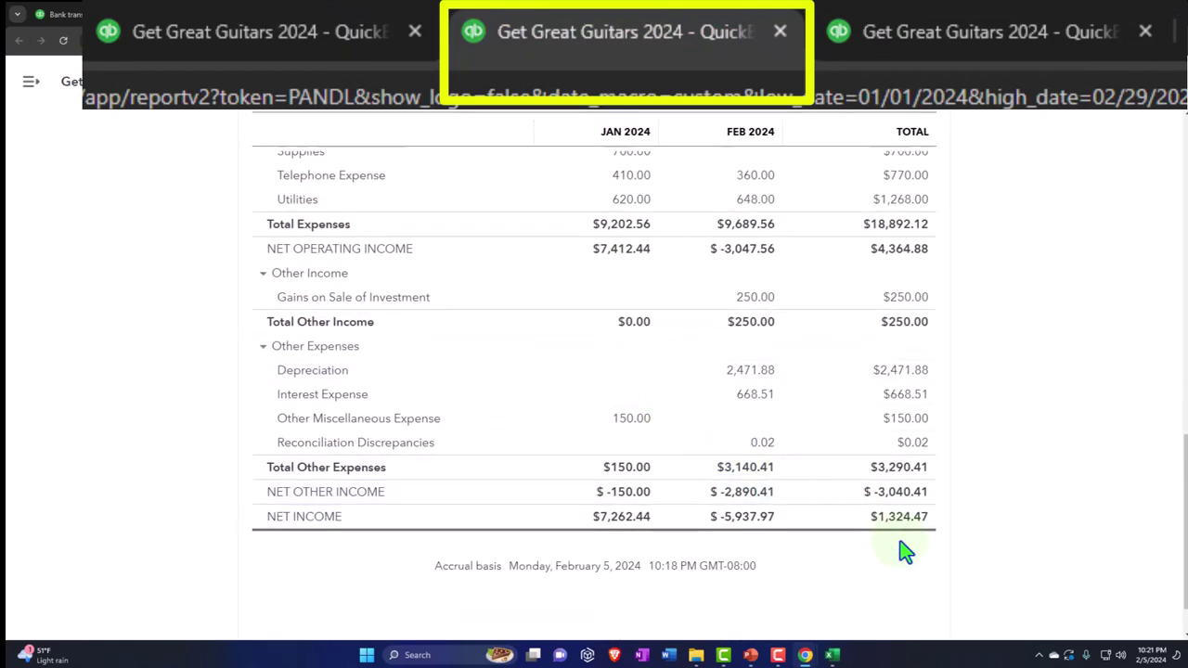
left_click(831, 655)
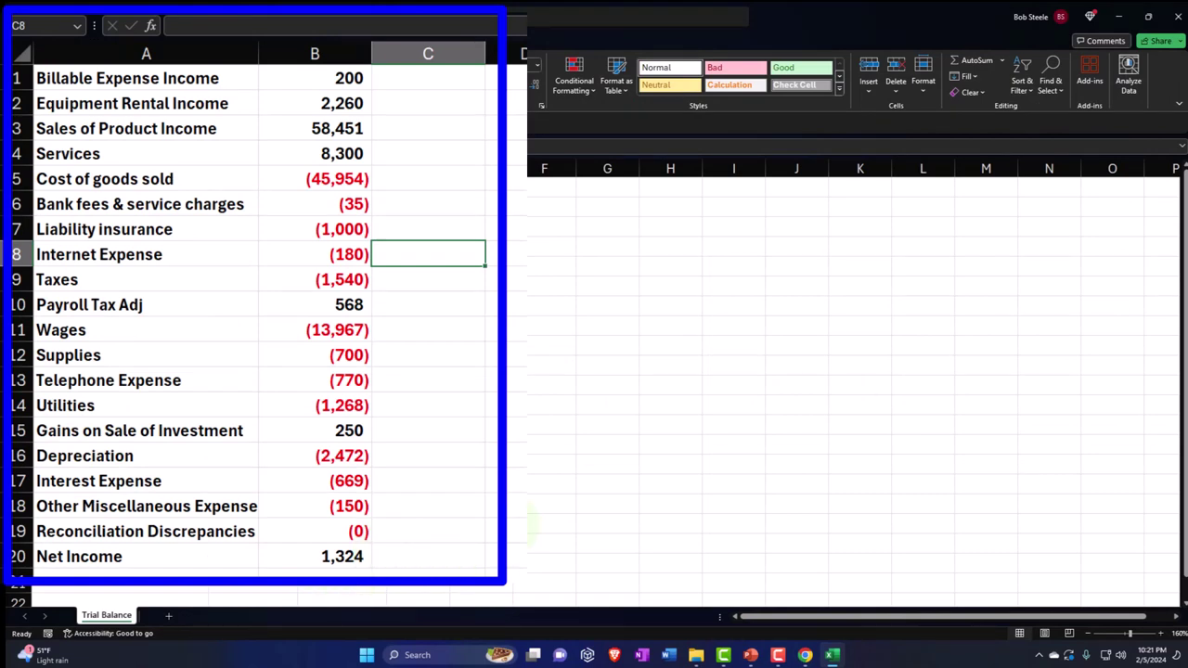
Step: Insert a blank row above Billable Expense Income in the Budget worksheet and narrow column C to a spacer
left_click(465, 171)
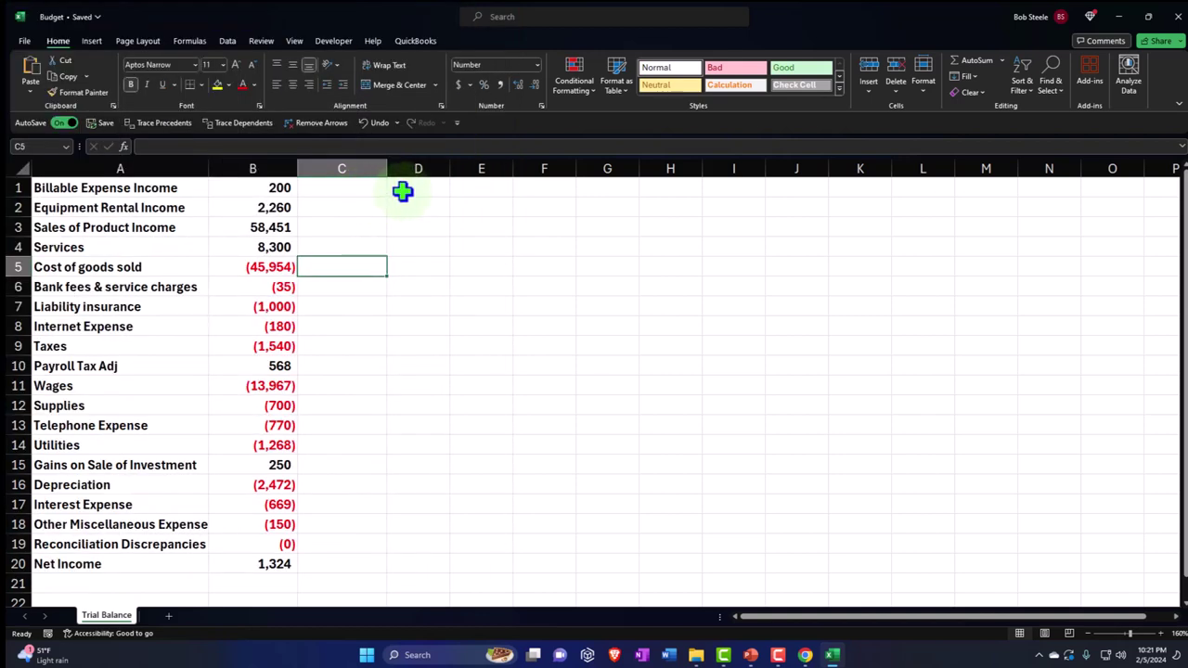
left_click(556, 188)
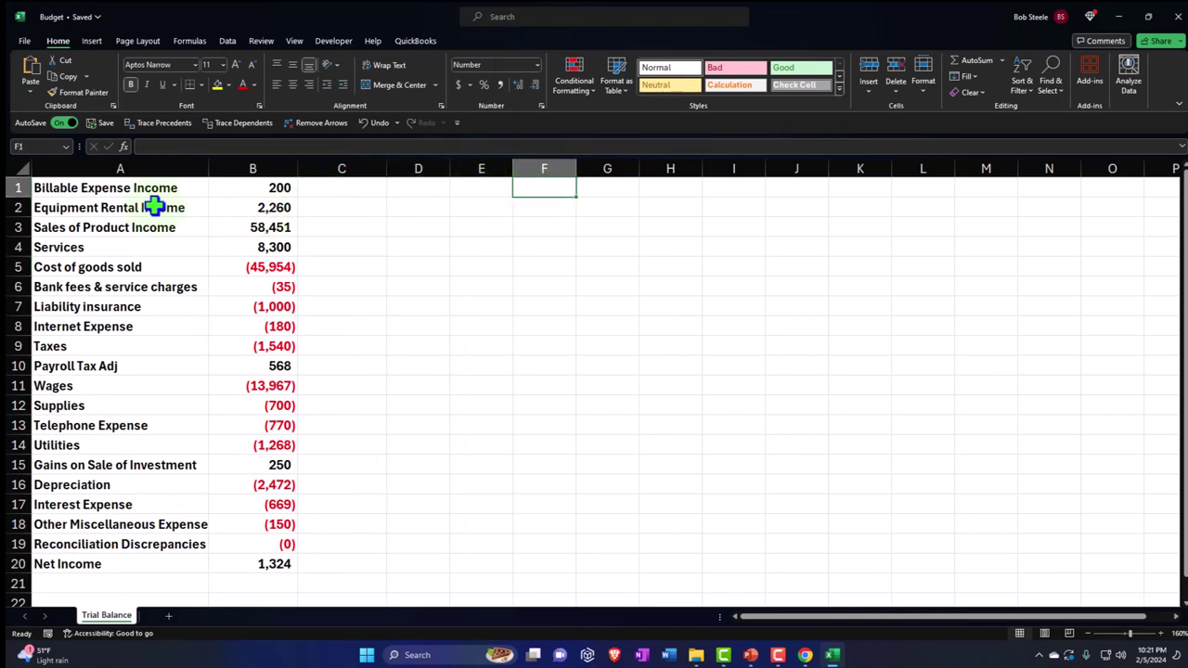
left_click(15, 188)
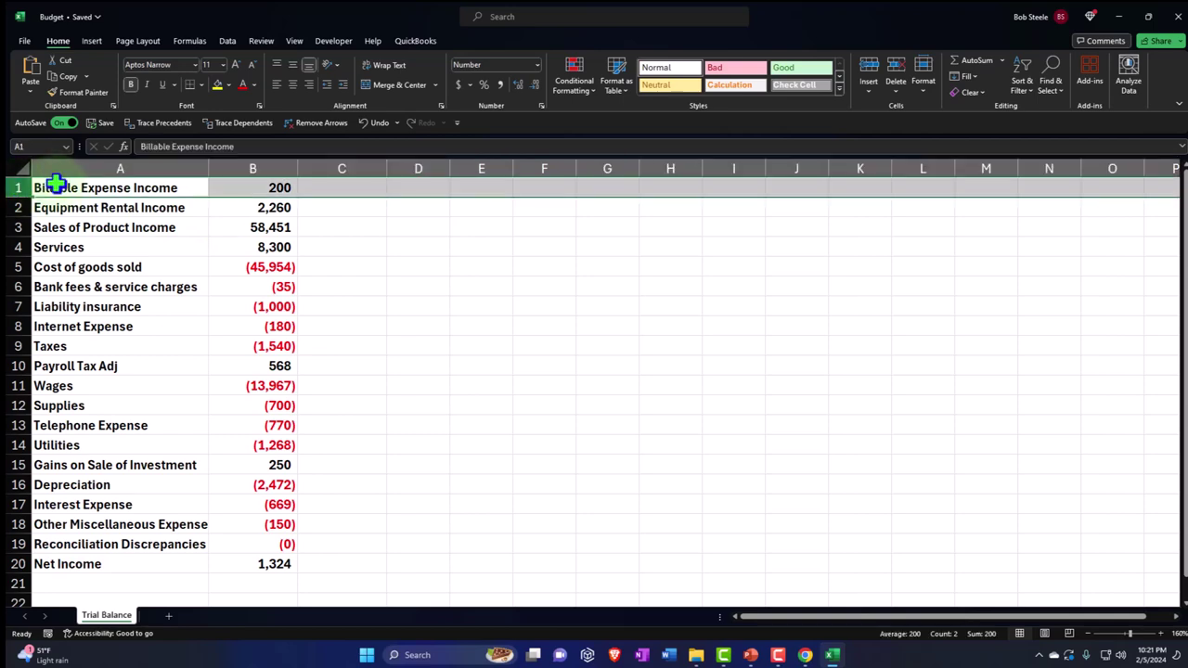
right_click(123, 185)
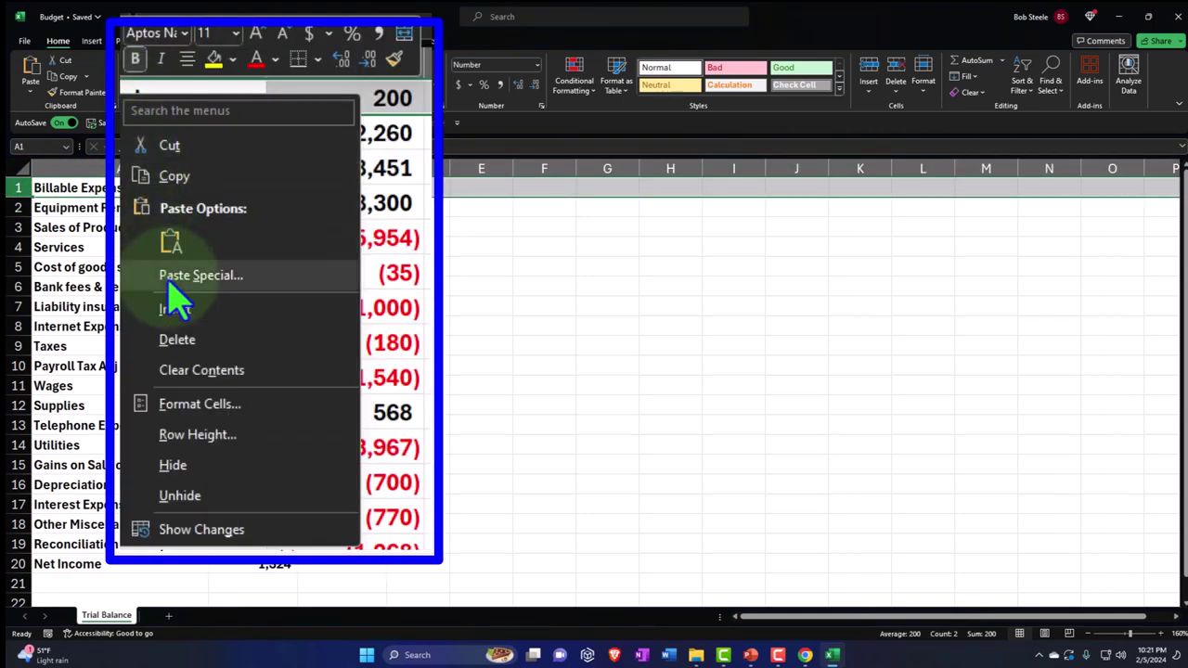
left_click(171, 307)
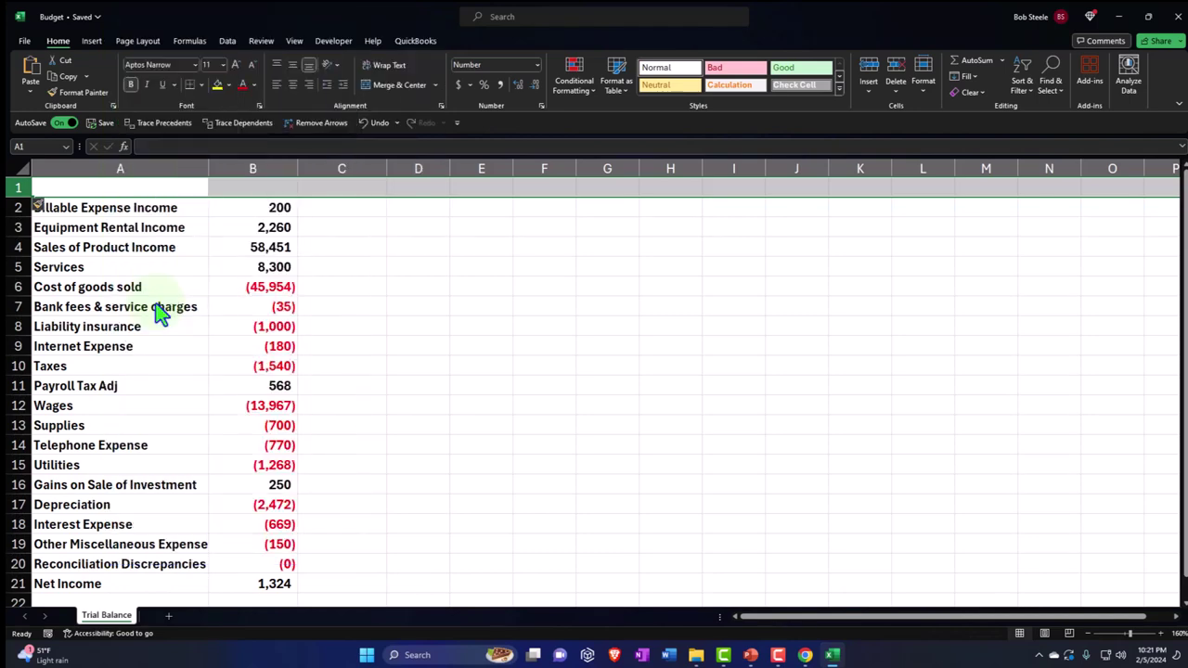
left_click(264, 212)
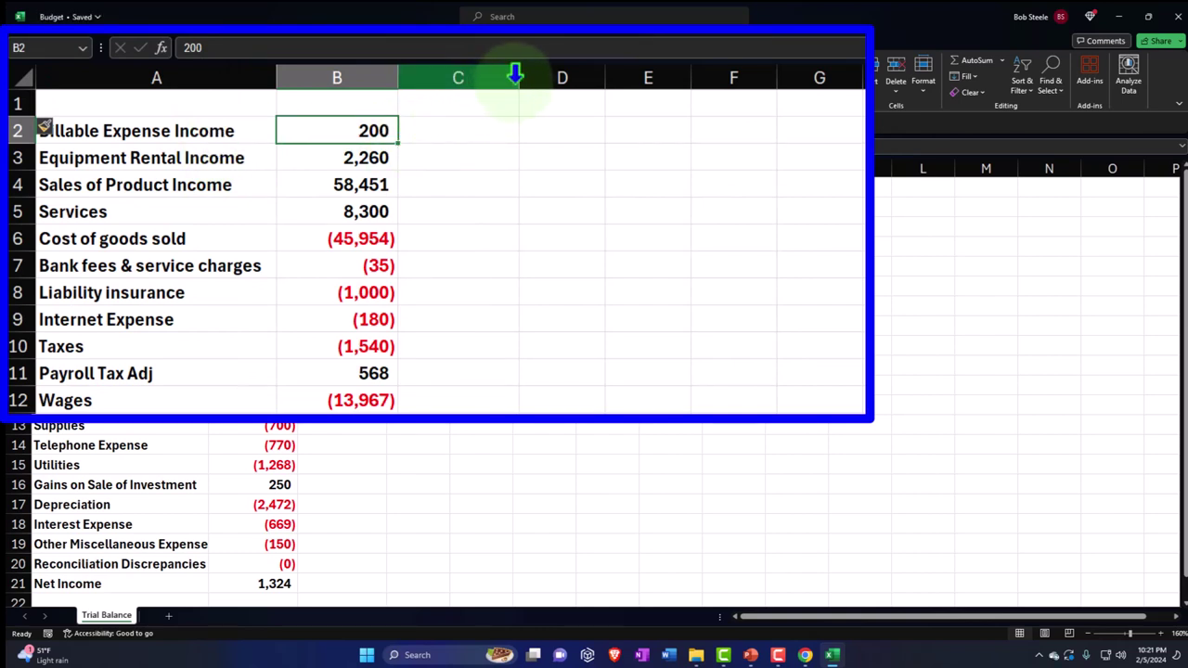
left_click_drag(517, 79, 414, 81)
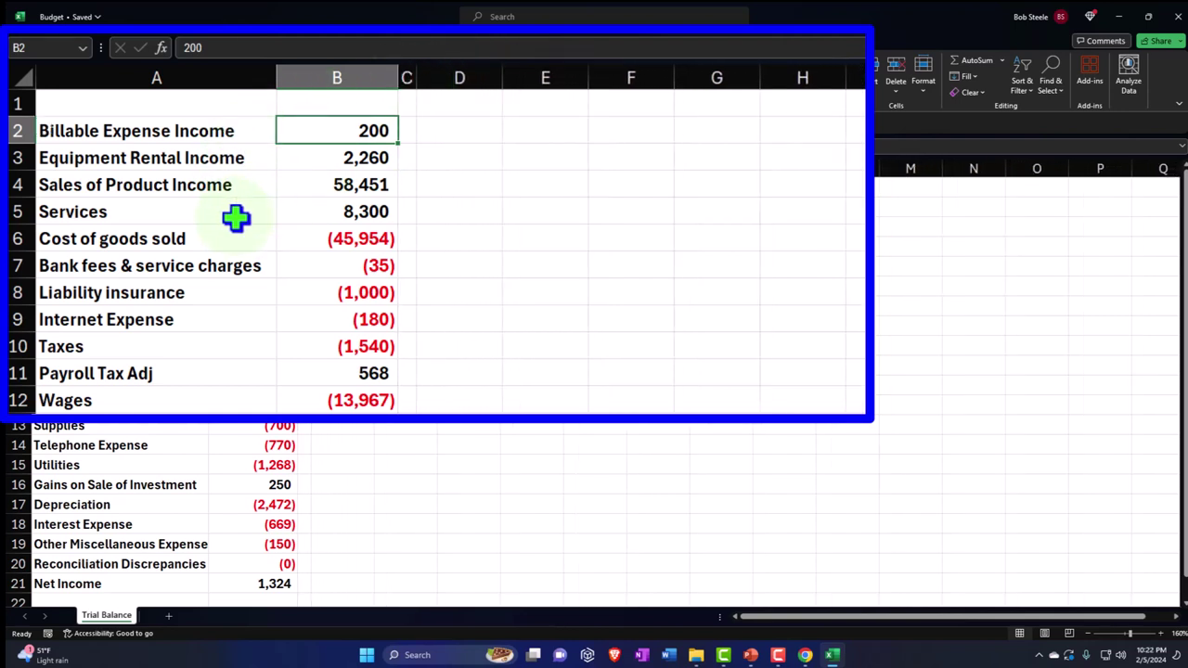
Step: Enter Jan and Feb in D1:E1 and extend the month headings through Dec in O1
left_click(488, 103)
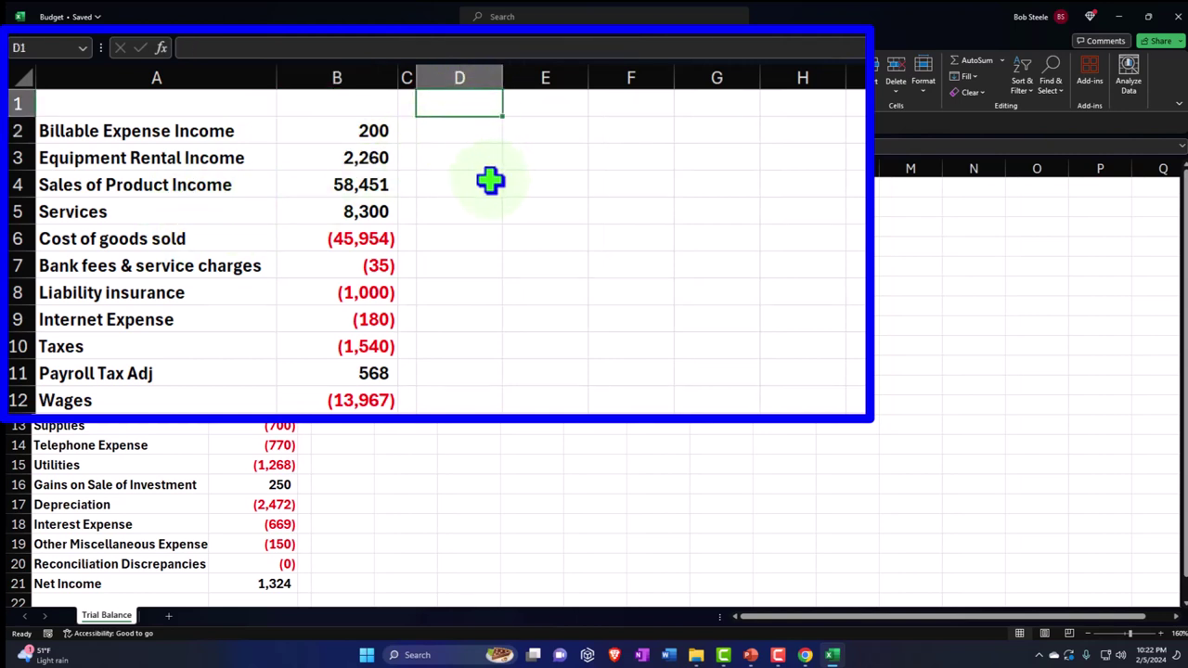
type("Jan")
key("Tab")
type("F")
key("Return")
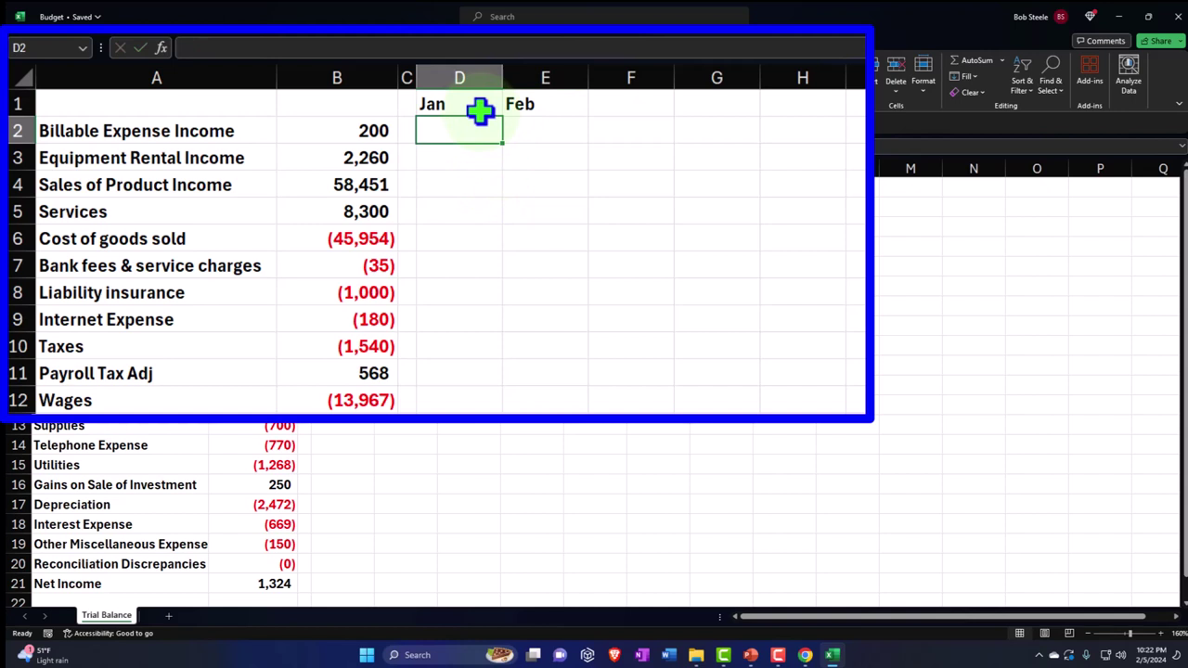
left_click_drag(480, 109, 519, 106)
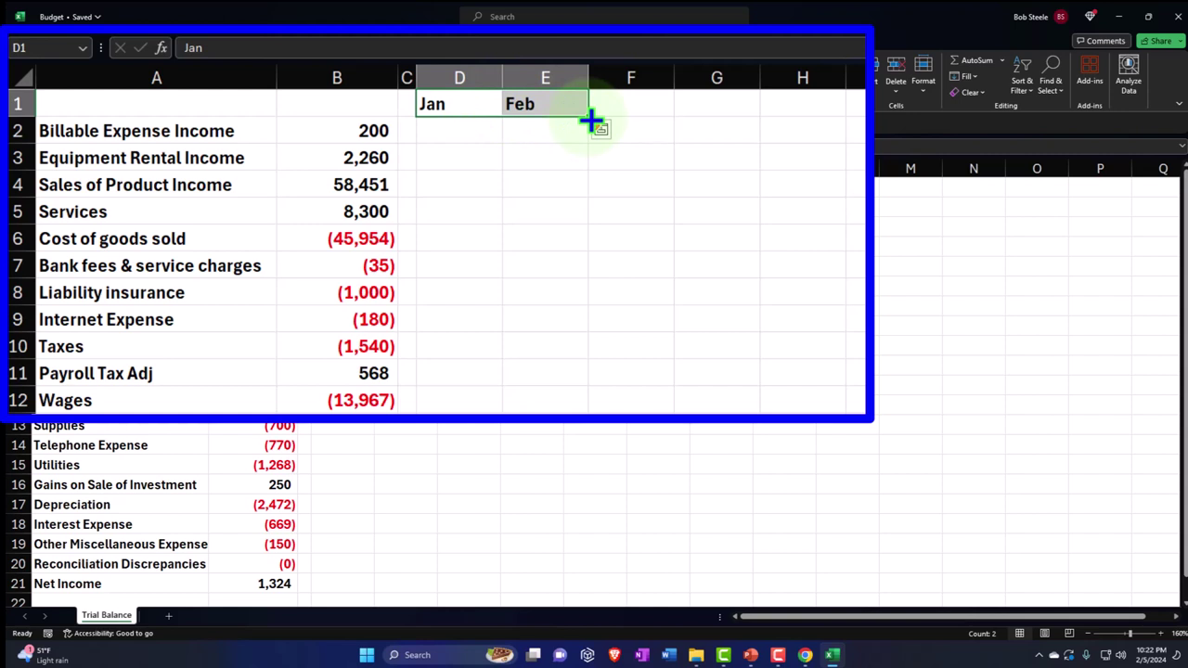
left_click_drag(590, 121, 898, 118)
Step: Center the month headings in D1:O1
left_click_drag(493, 99, 1029, 91)
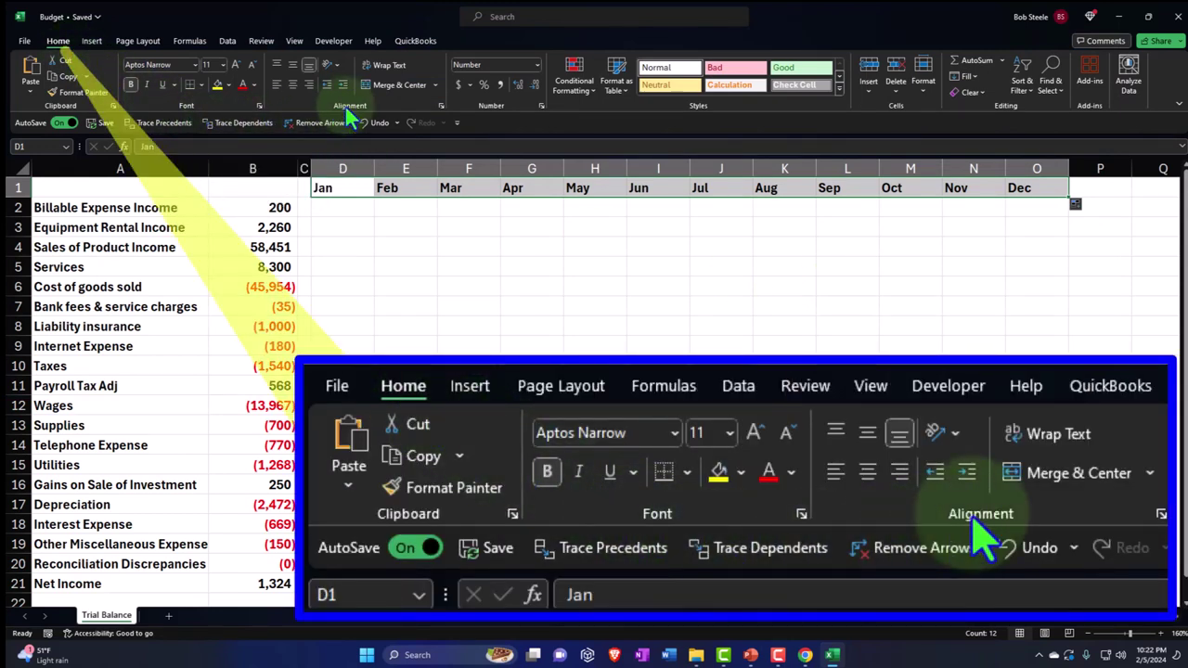
left_click(309, 84)
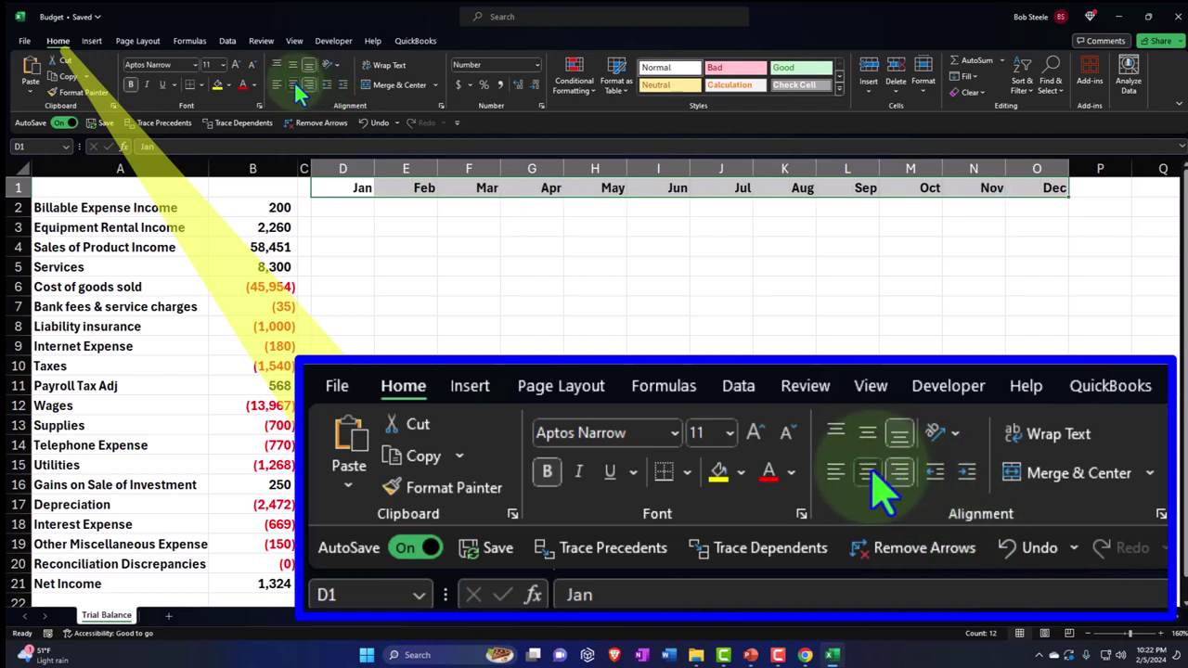
left_click(293, 84)
type("a1")
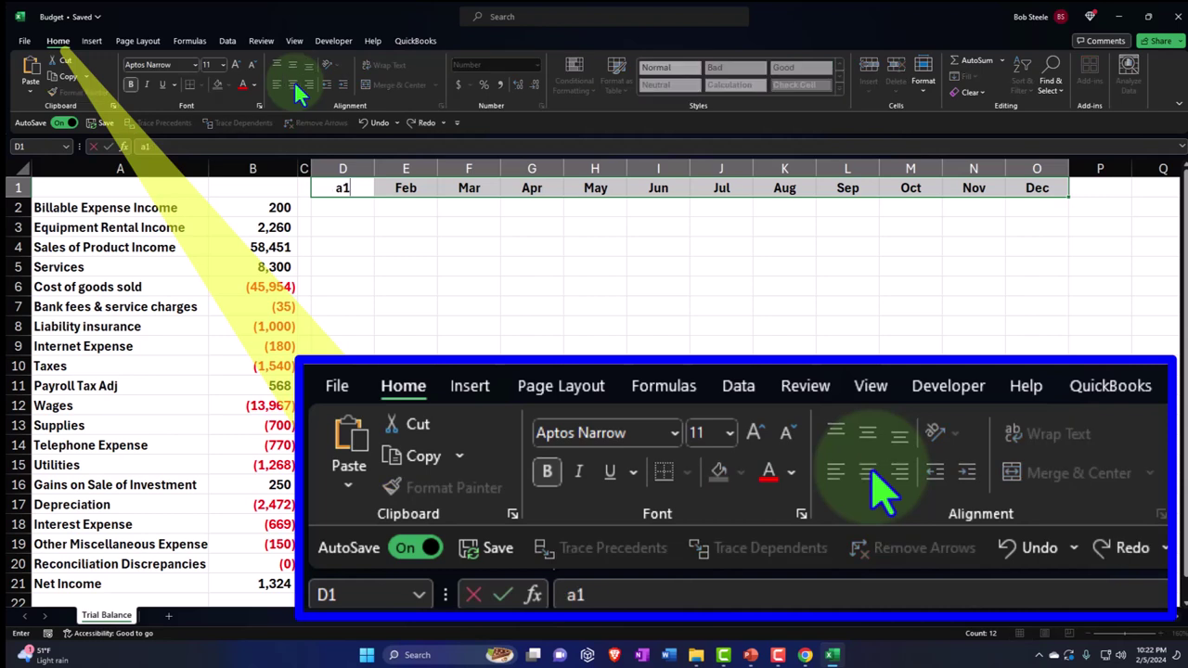
type("a2a1")
key("BackSpace")
key("BackSpace")
key("BackSpace")
key("BackSpace")
key("BackSpace")
key("BackSpace")
key("Return")
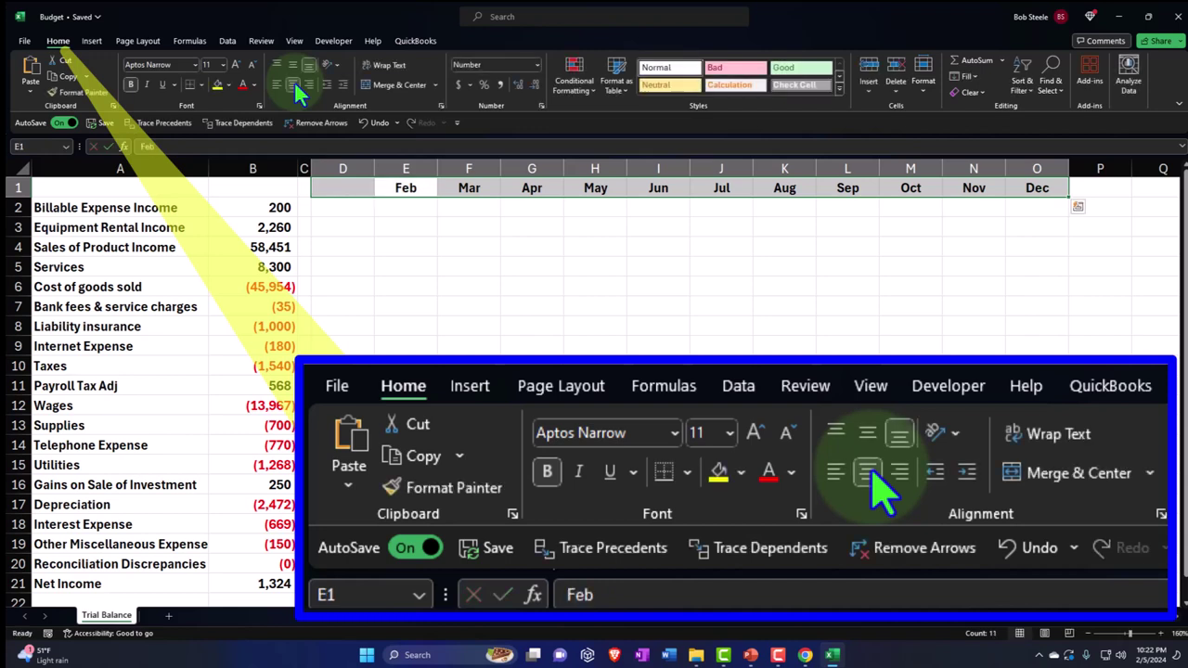
Step: Undo the change that cleared the Jan heading, and format the month headings in D1:O1 with black fill and white text
left_click(378, 124)
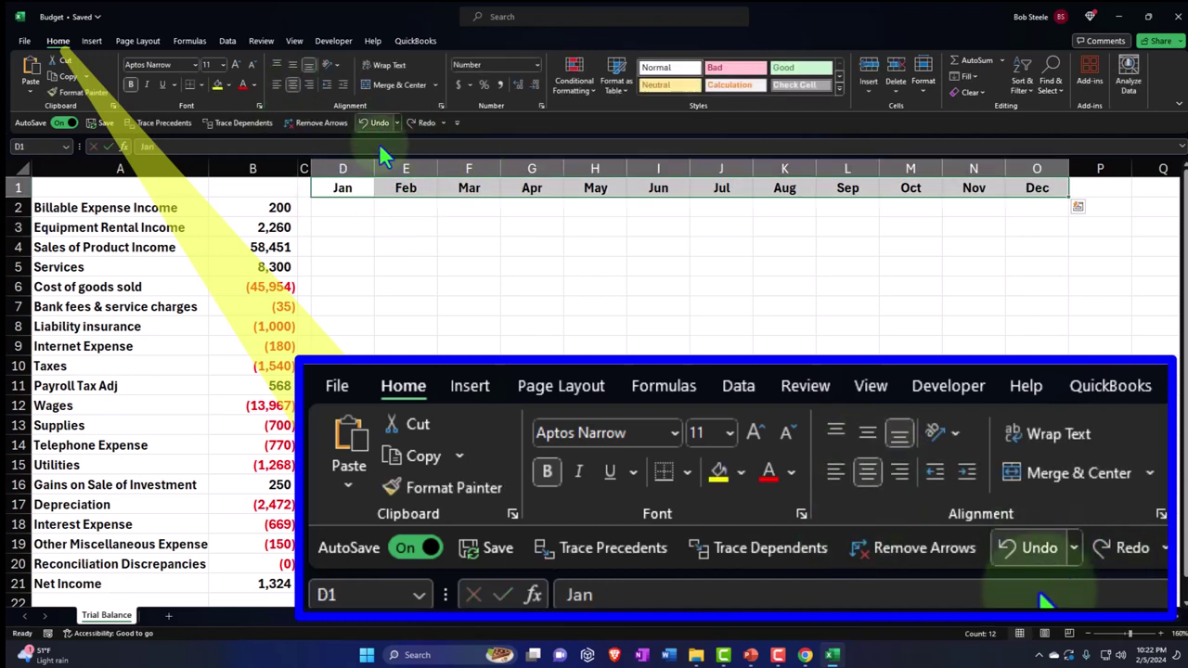
left_click(402, 244)
left_click_drag(363, 191, 1033, 180)
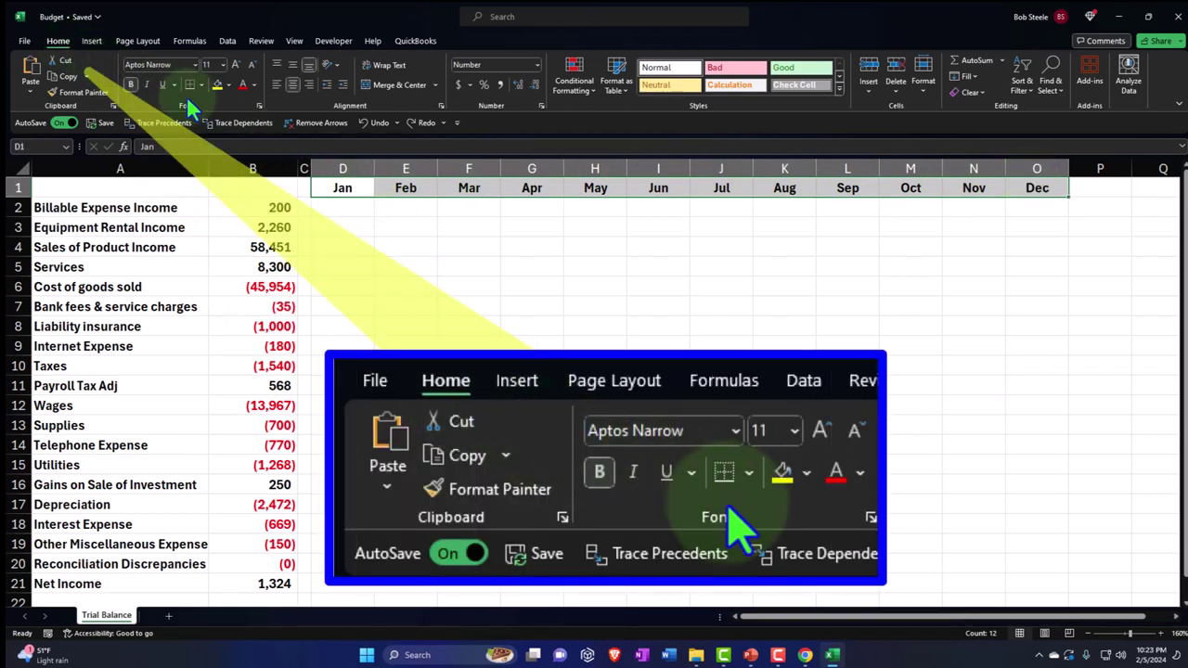
left_click(228, 84)
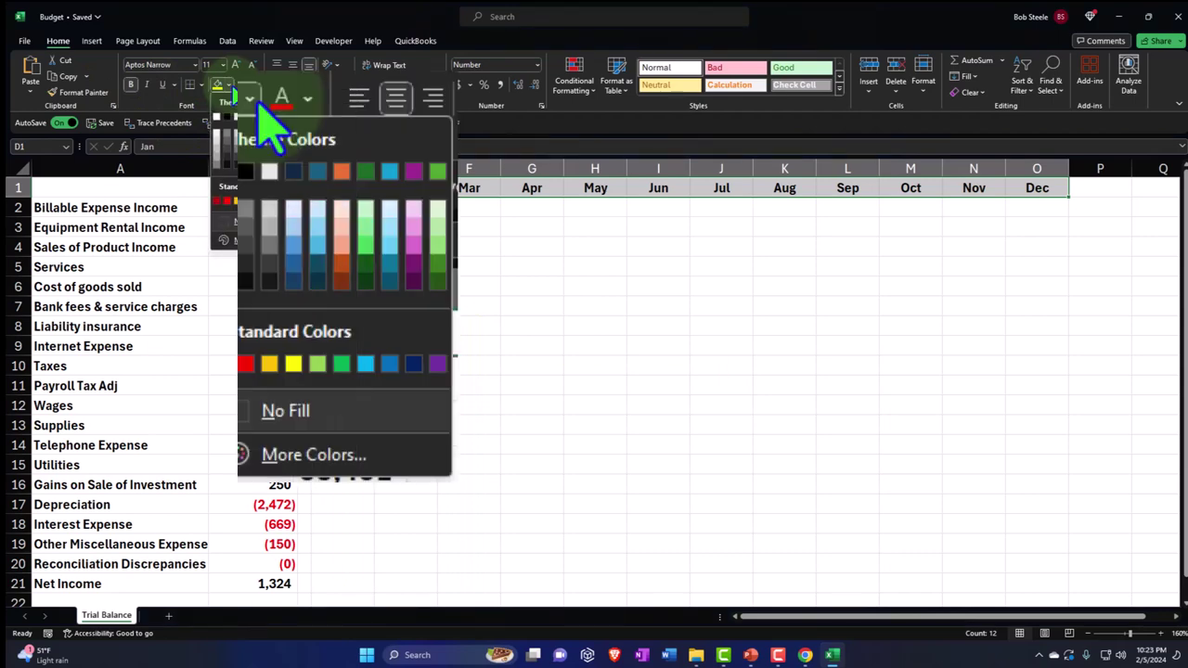
left_click(234, 135)
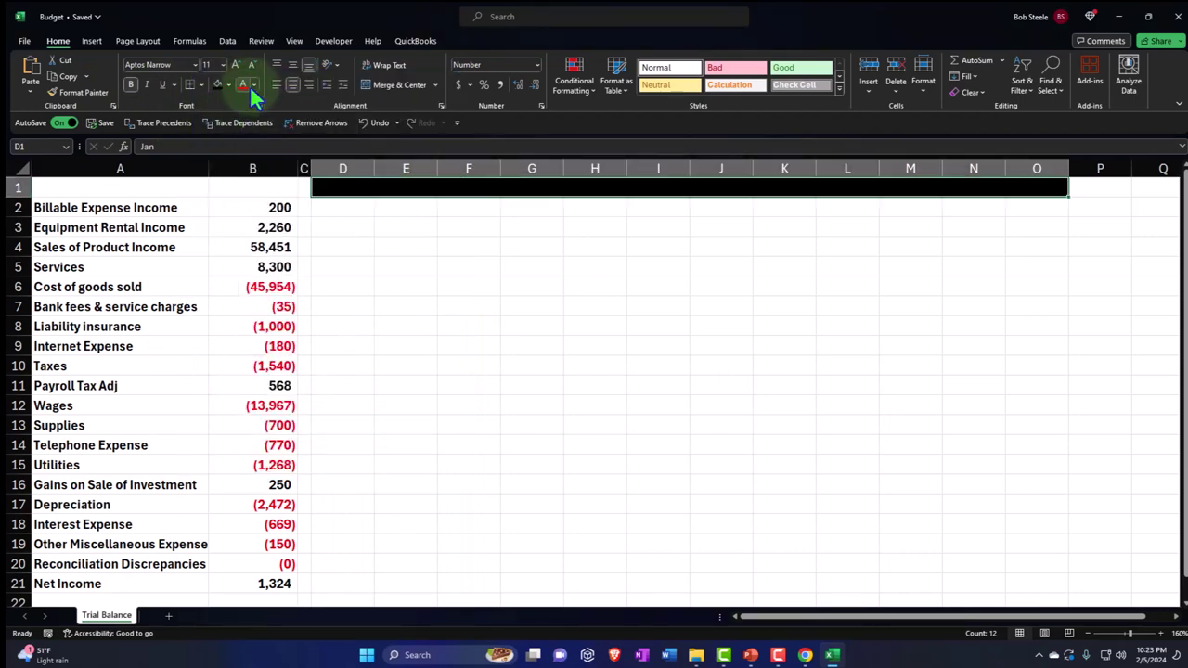
left_click(254, 84)
left_click(241, 136)
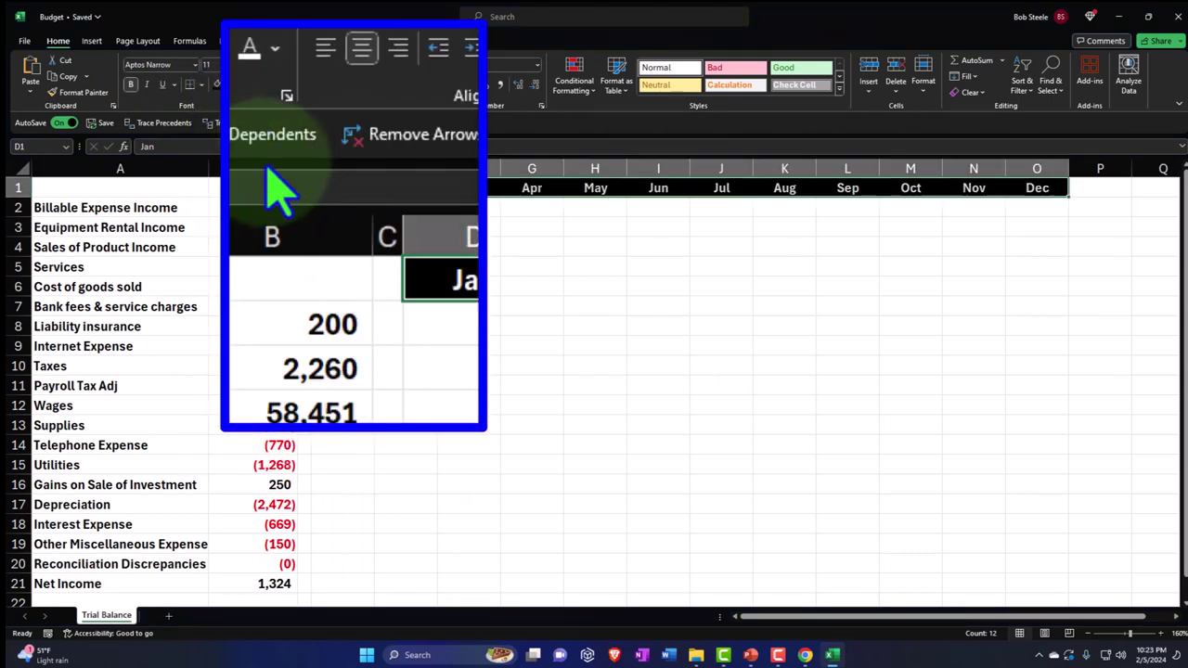
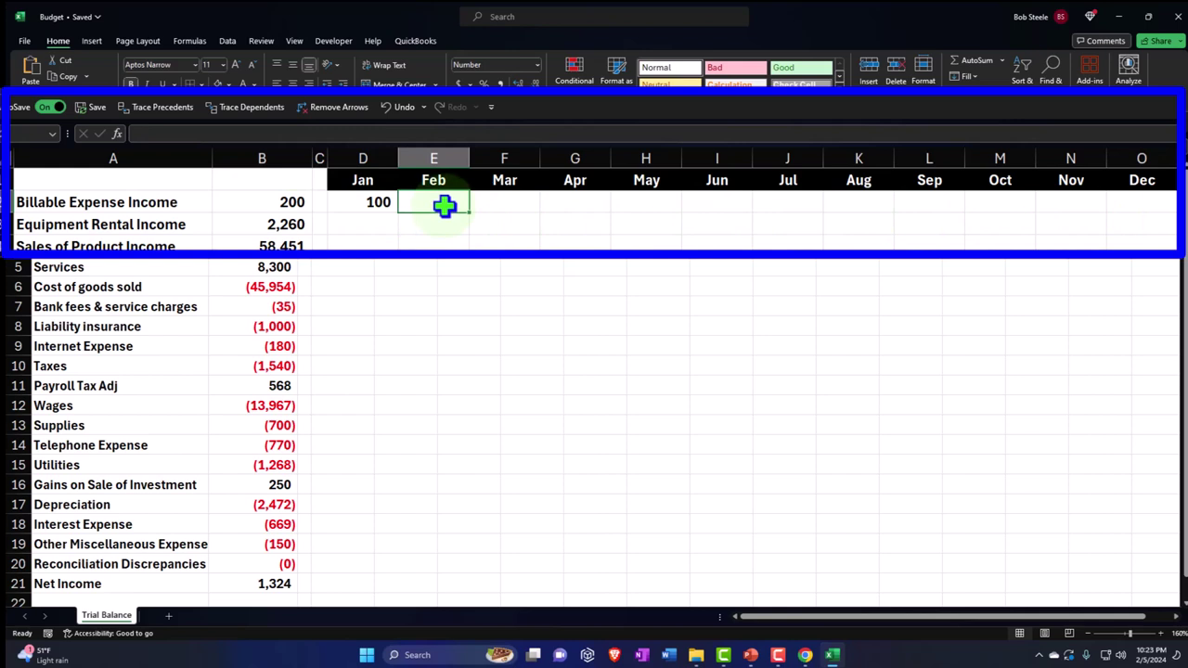
Step: Enter =D2 in the Feb cell E2, copy it across to Dec in O2, and check the formula in O2
type("=")
key("Left")
key("Return")
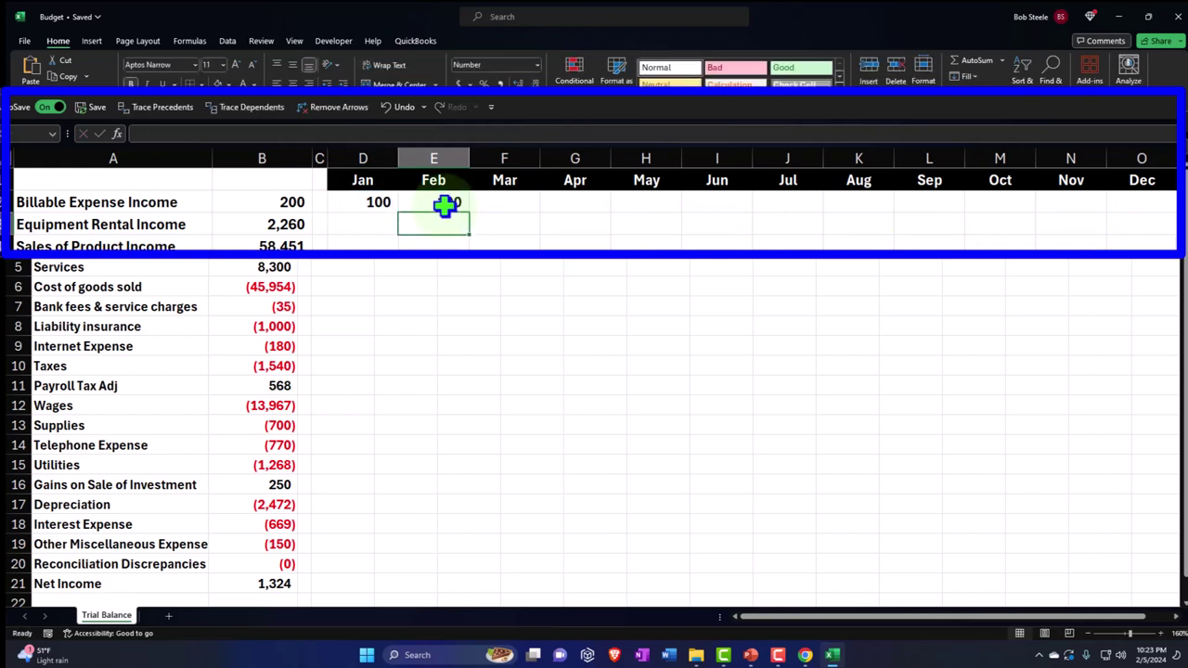
key("Up")
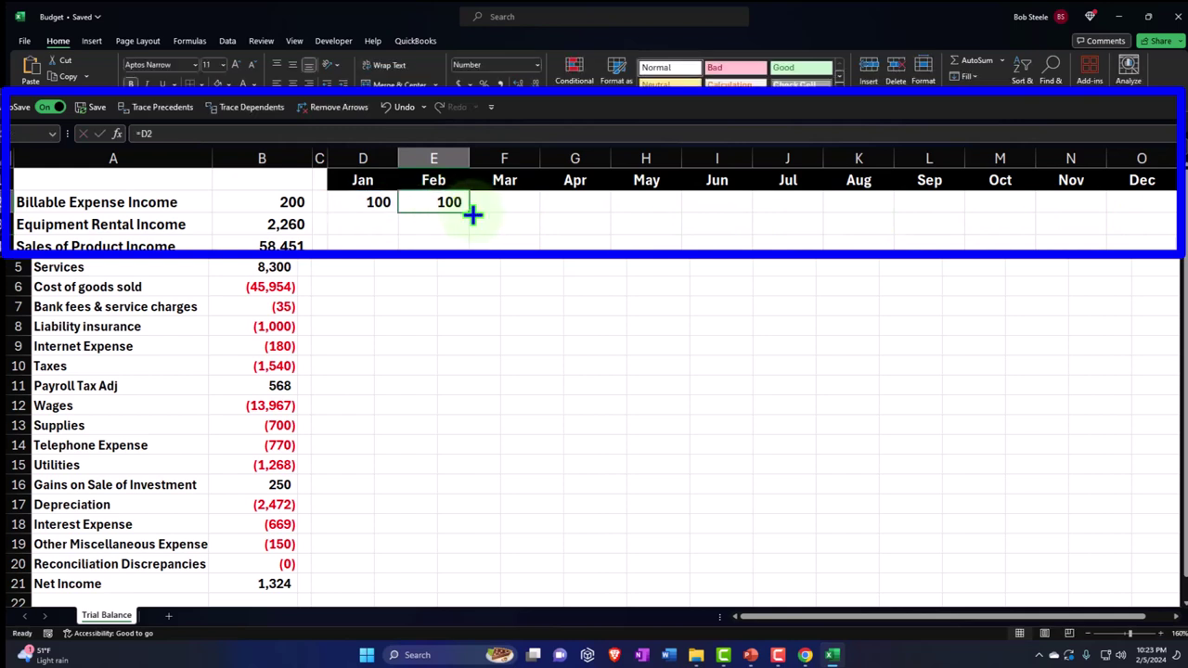
left_click_drag(472, 213, 1145, 215)
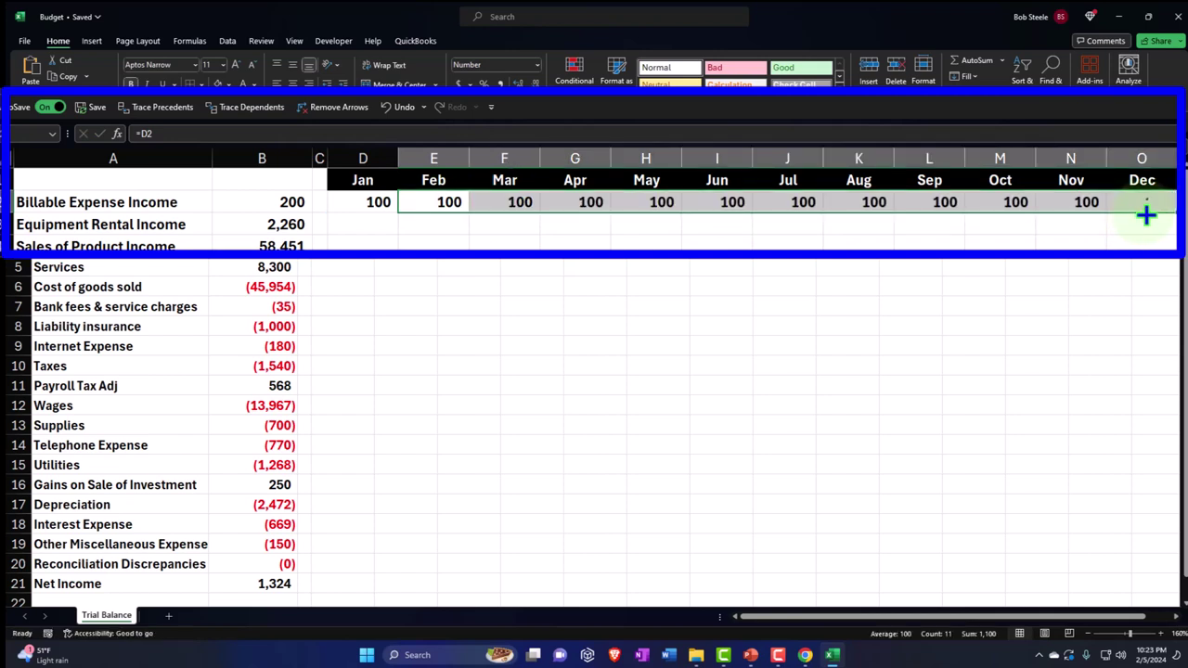
double_click(1141, 206)
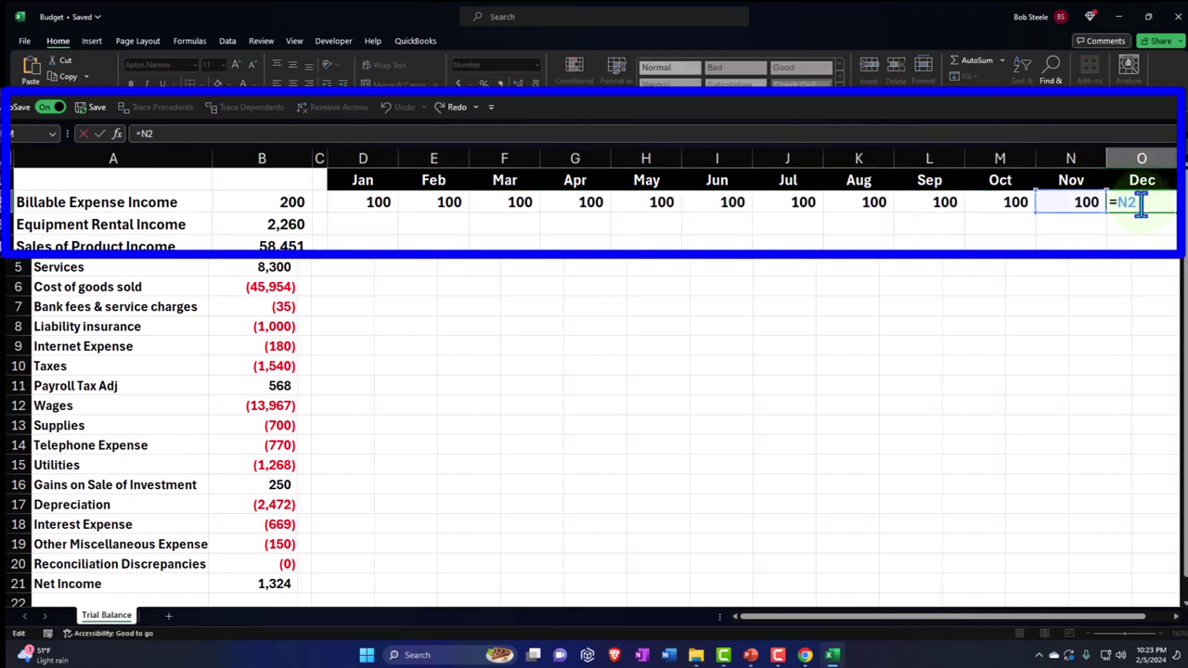
key("Return")
Step: Try overriding the Jun amount in I2 with 50, and clear the Billable Expense Income amounts in D2:O2
left_click(723, 206)
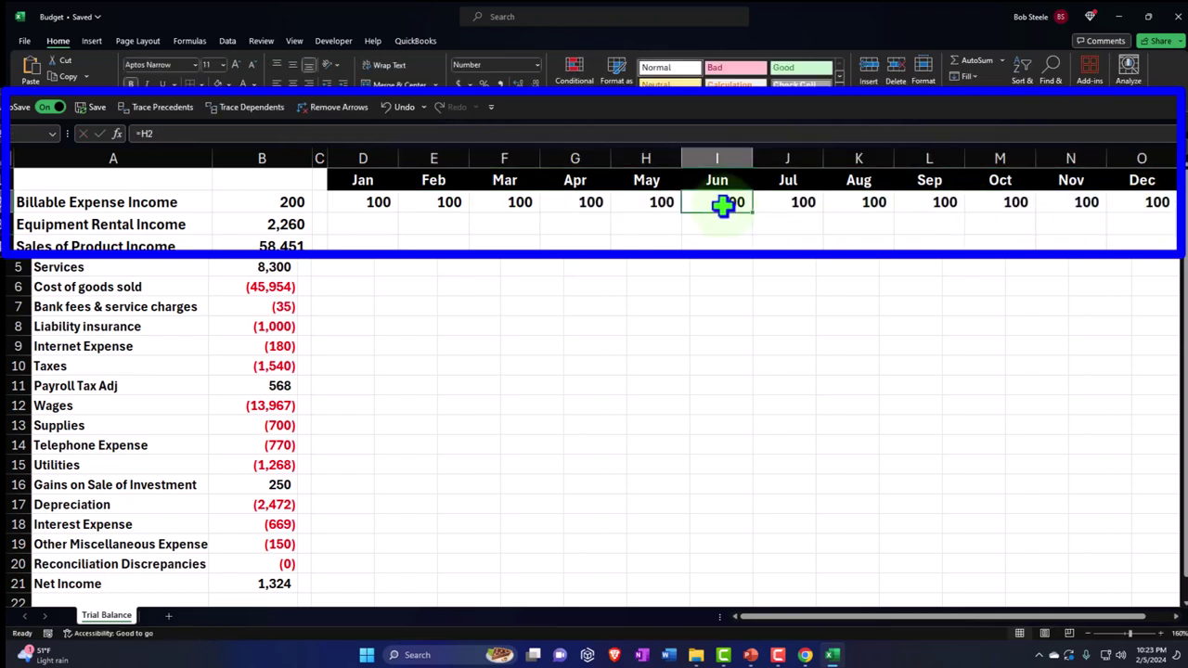
type("50")
key("Return")
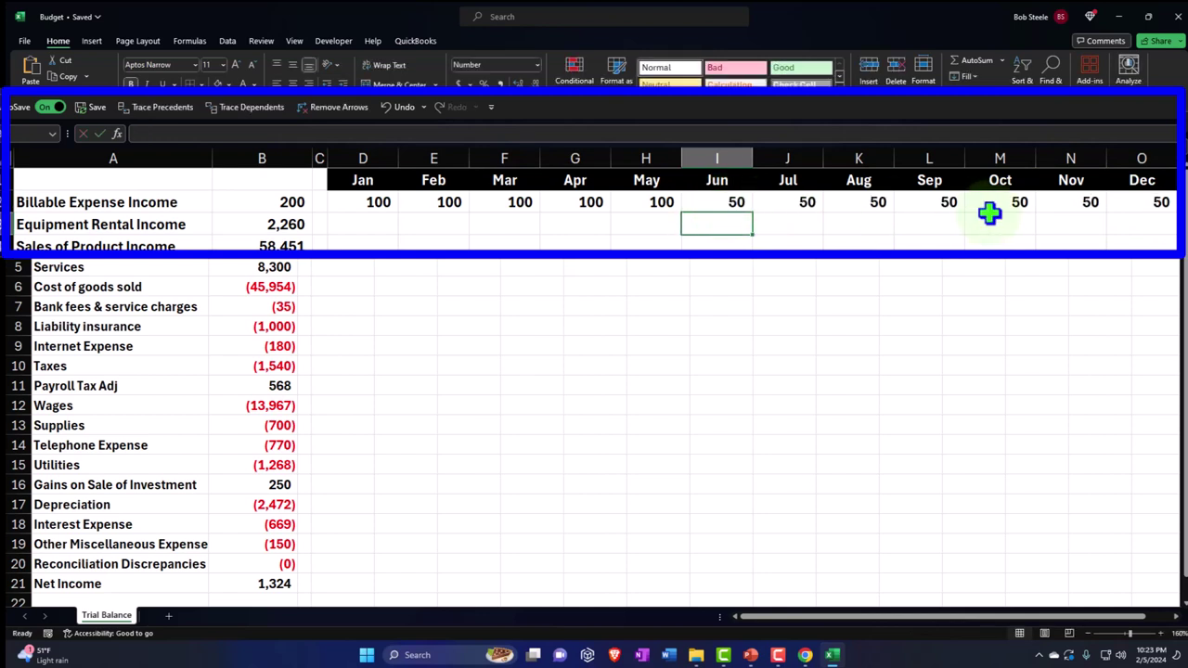
left_click_drag(376, 204, 1140, 198)
key("Delete")
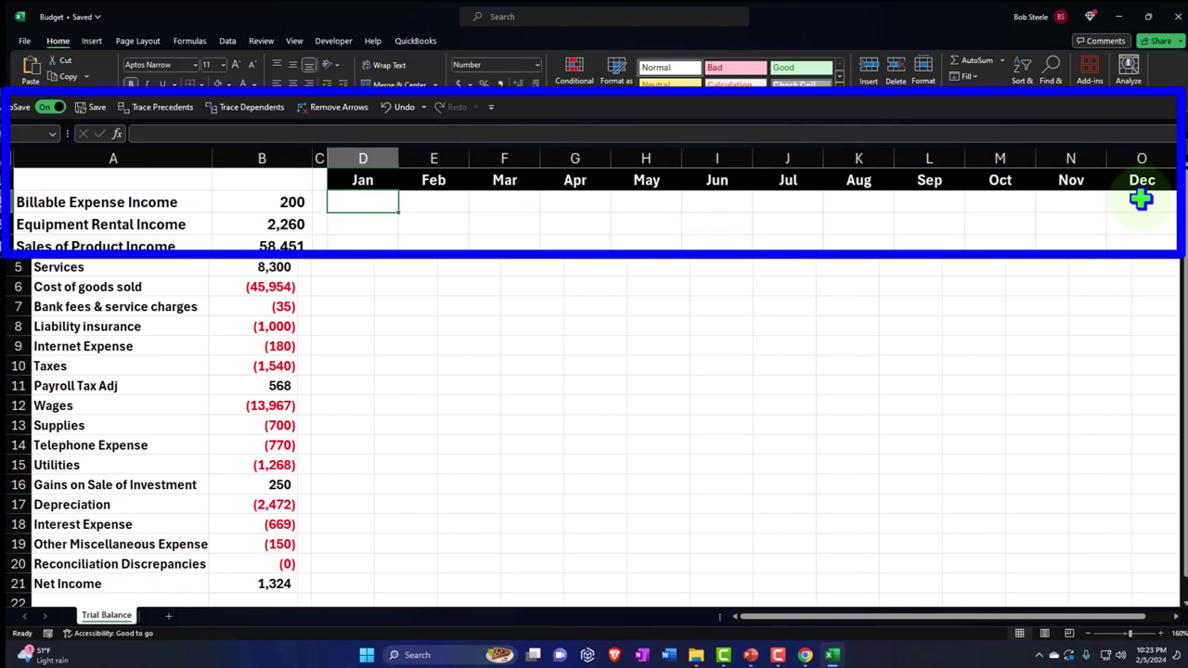
Step: Enter =$B$2/2 with an absolute reference in the Jan cell D2 and copy it across through Dec in O2
type("=")
key("Left")
key("Left")
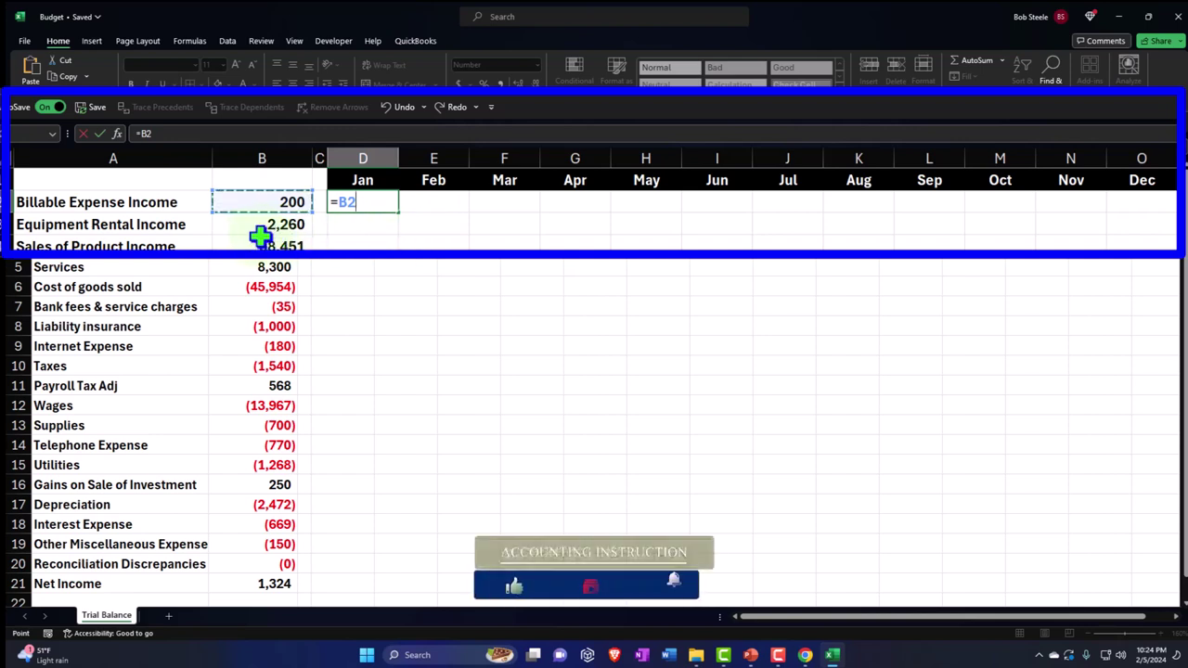
key("F4")
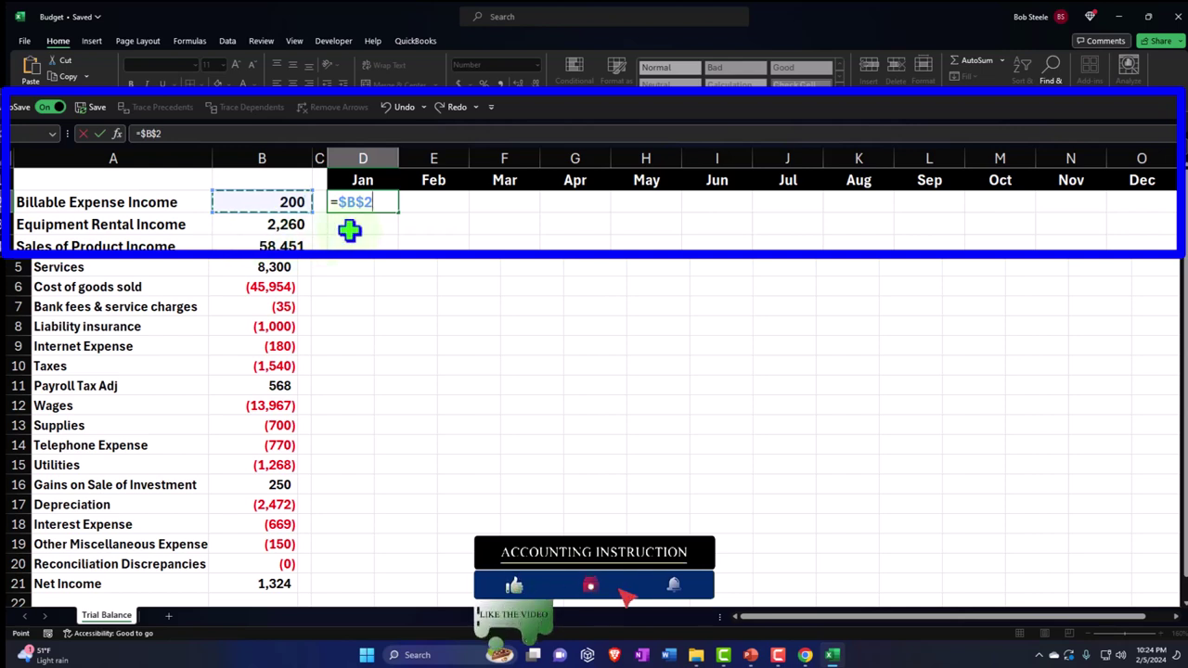
type("/2")
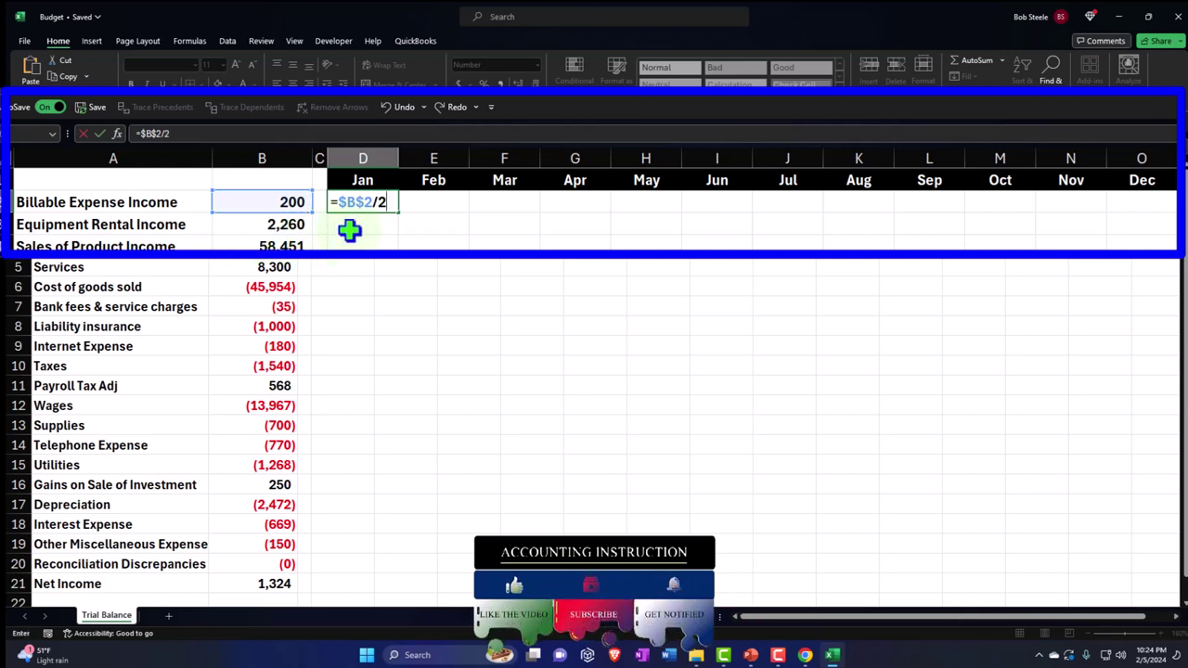
key("Return")
left_click(373, 204)
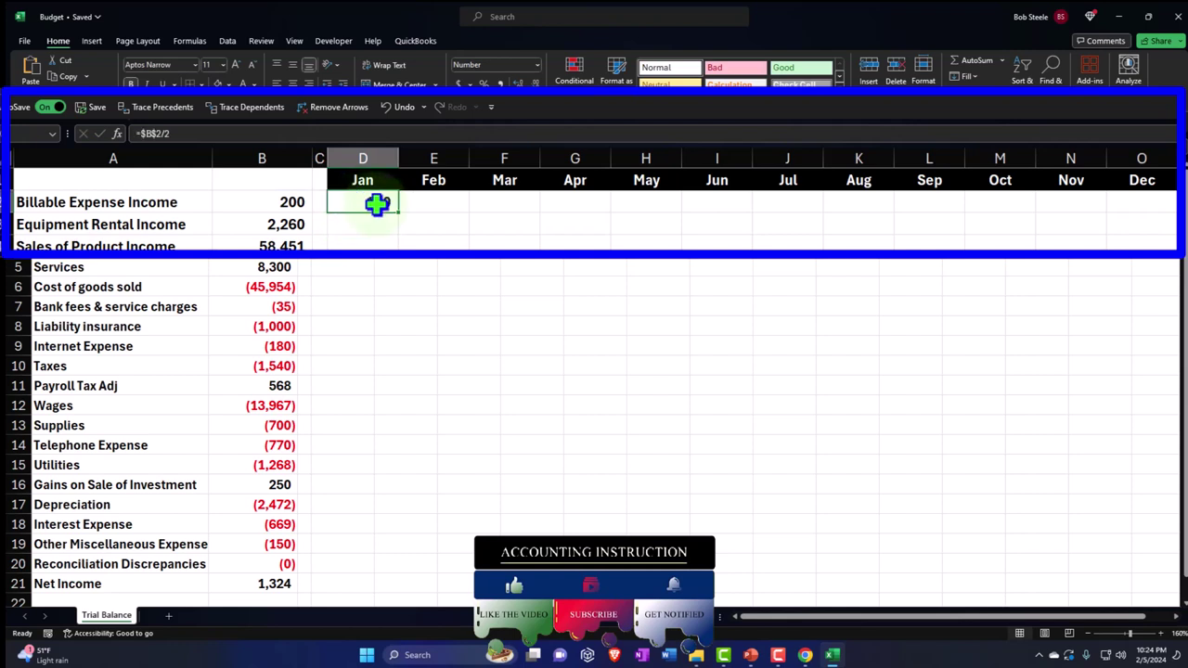
left_click_drag(401, 216, 1164, 204)
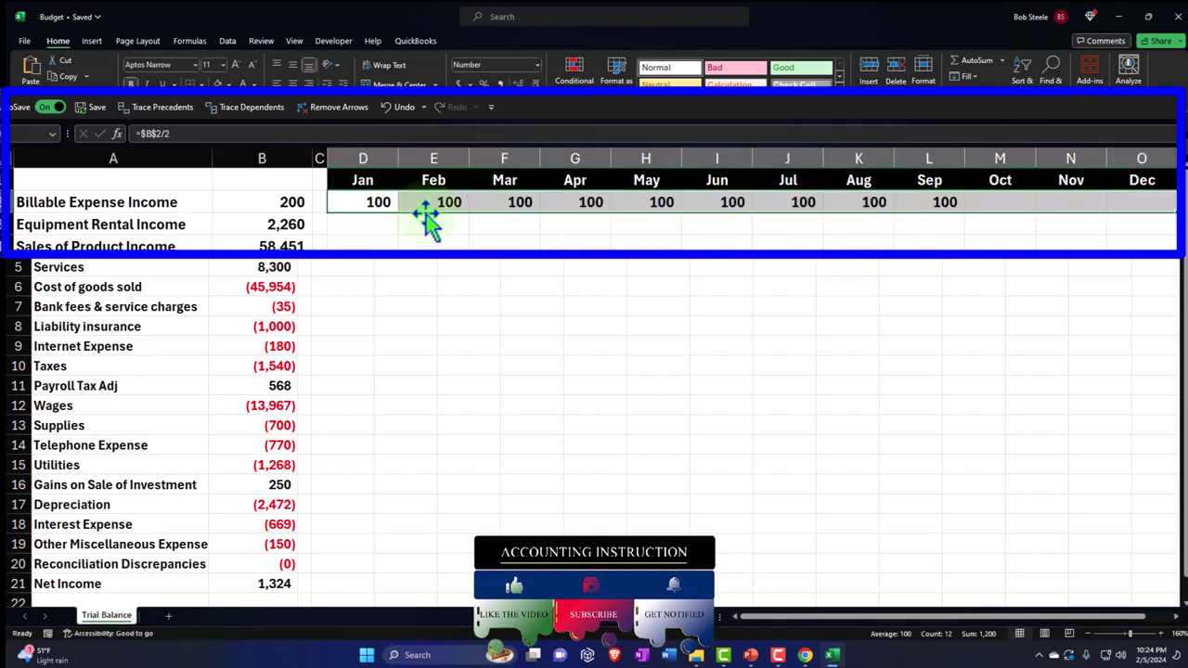
Step: Replace the absolute-reference formula in Jun cell I2 with 50, compare it with Jul through Dec, and clear D2:O3
left_click(292, 198)
left_click(704, 205)
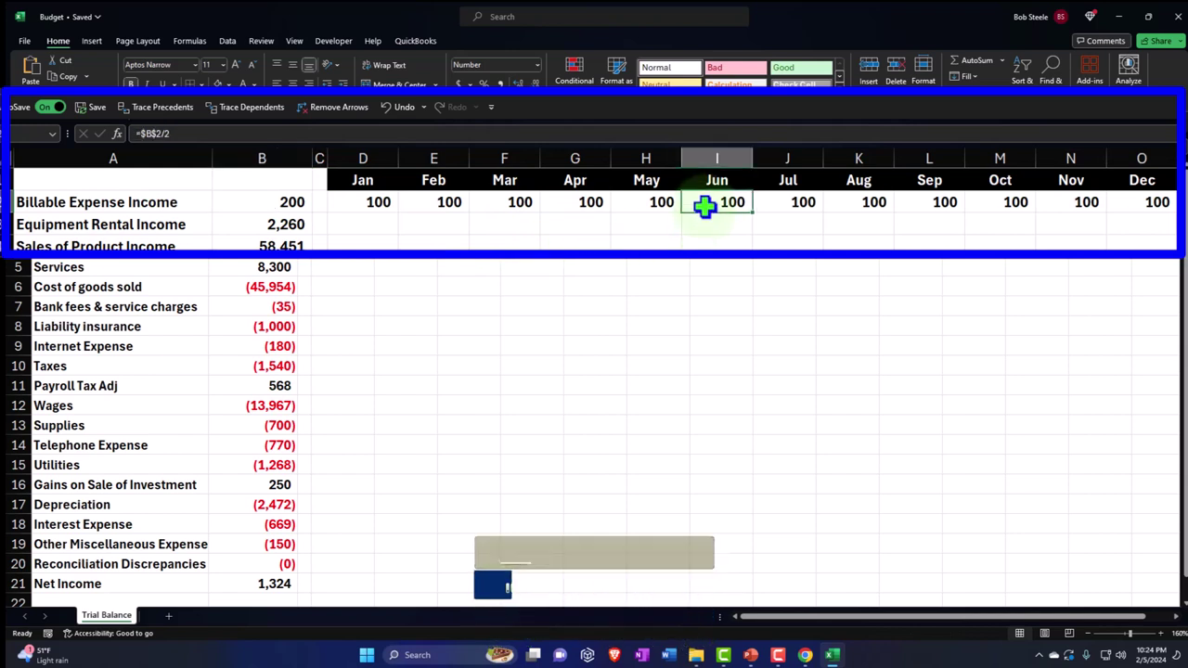
key("Return")
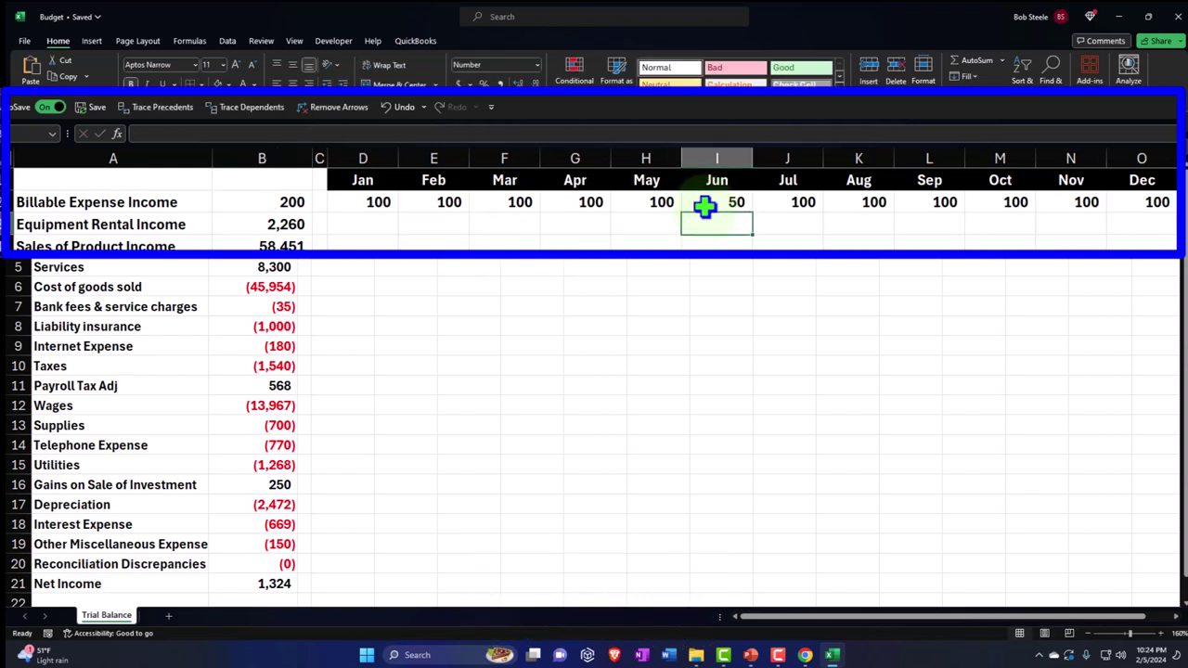
left_click(796, 198)
left_click_drag(796, 197, 1120, 202)
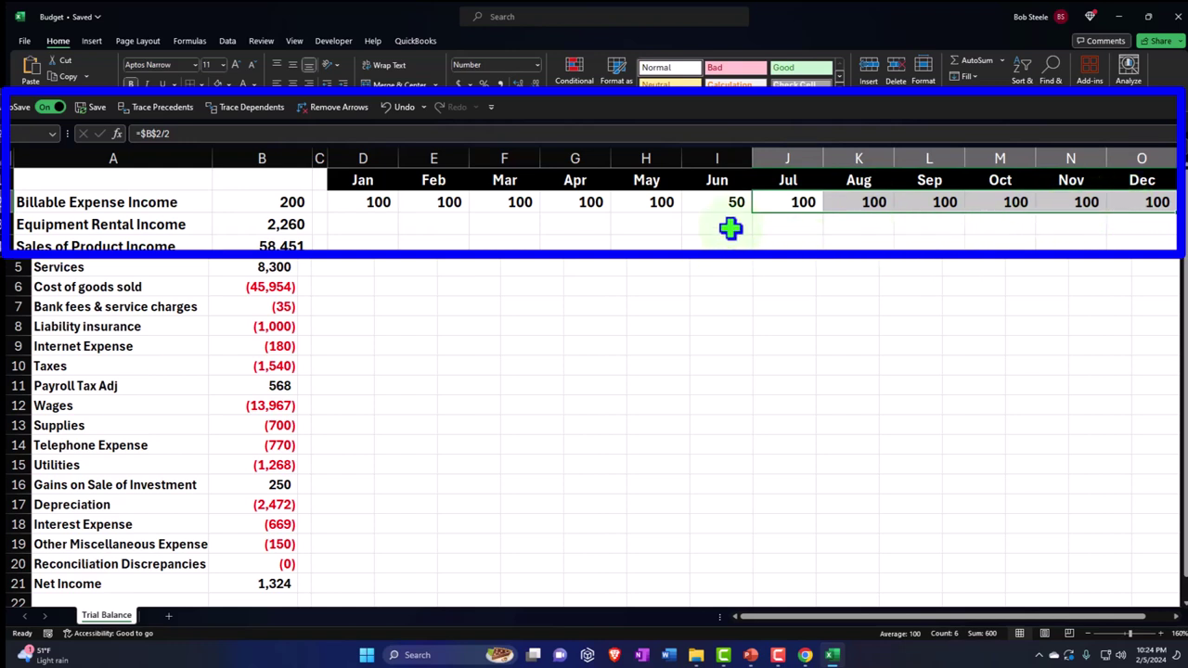
left_click_drag(386, 202, 1132, 228)
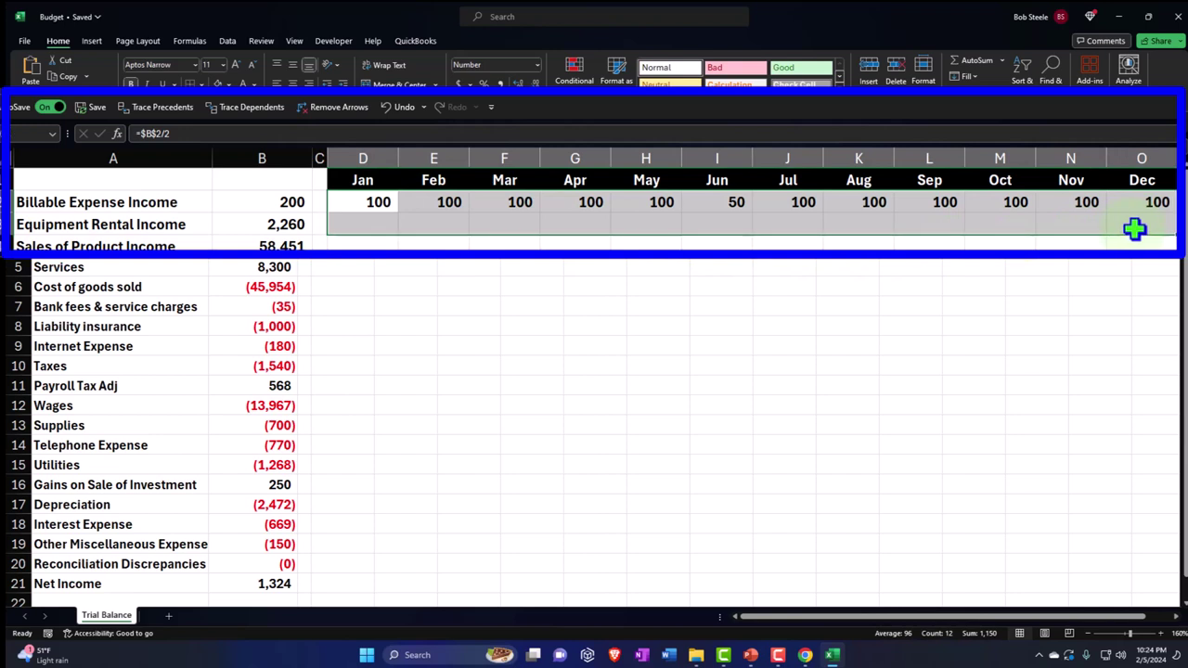
key("Delete")
key("shift+BackSpace")
Step: Enter =B2/2 in D2 as the Jan amount for Billable Expense Income
type("=")
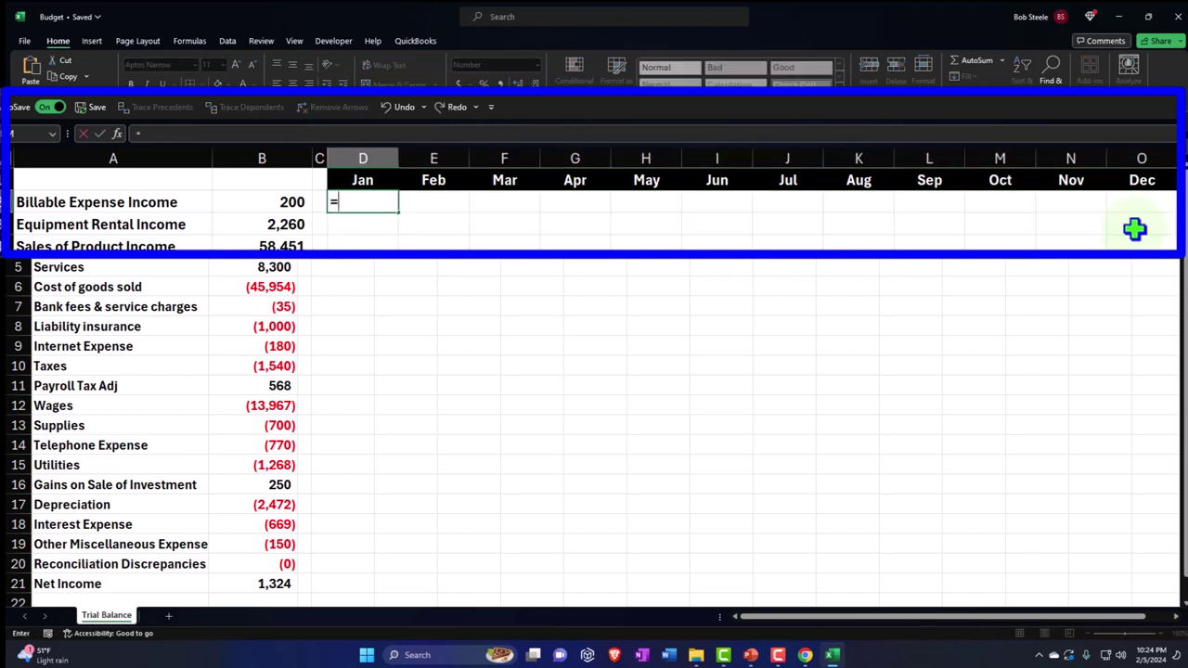
key("Left")
key("Left")
type("/2")
key("Return")
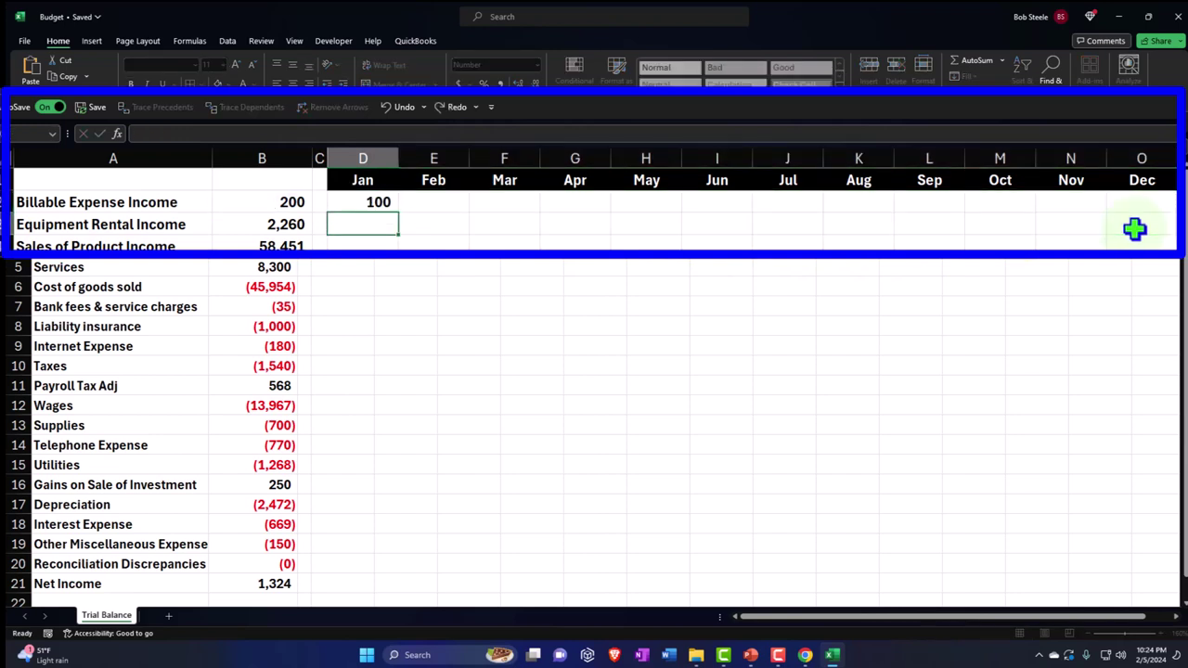
Step: Link the Feb amount in E2 to January with =D2 and copy the formula across through Dec in O2
key("Up")
key("Right")
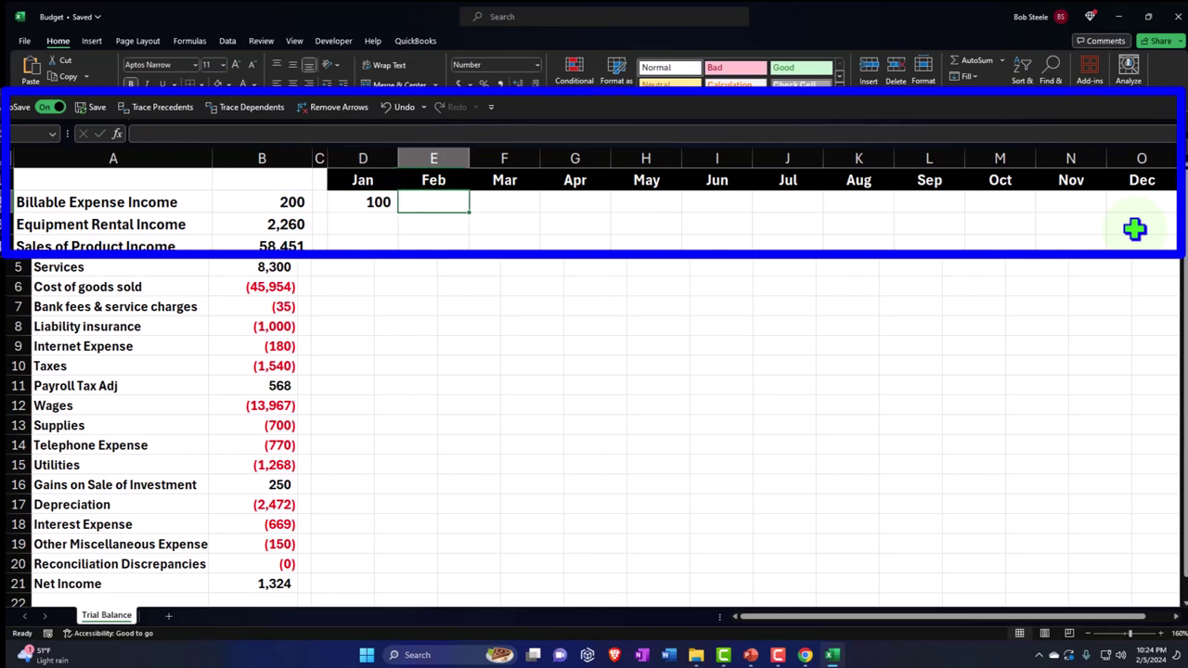
type("=")
key("Left")
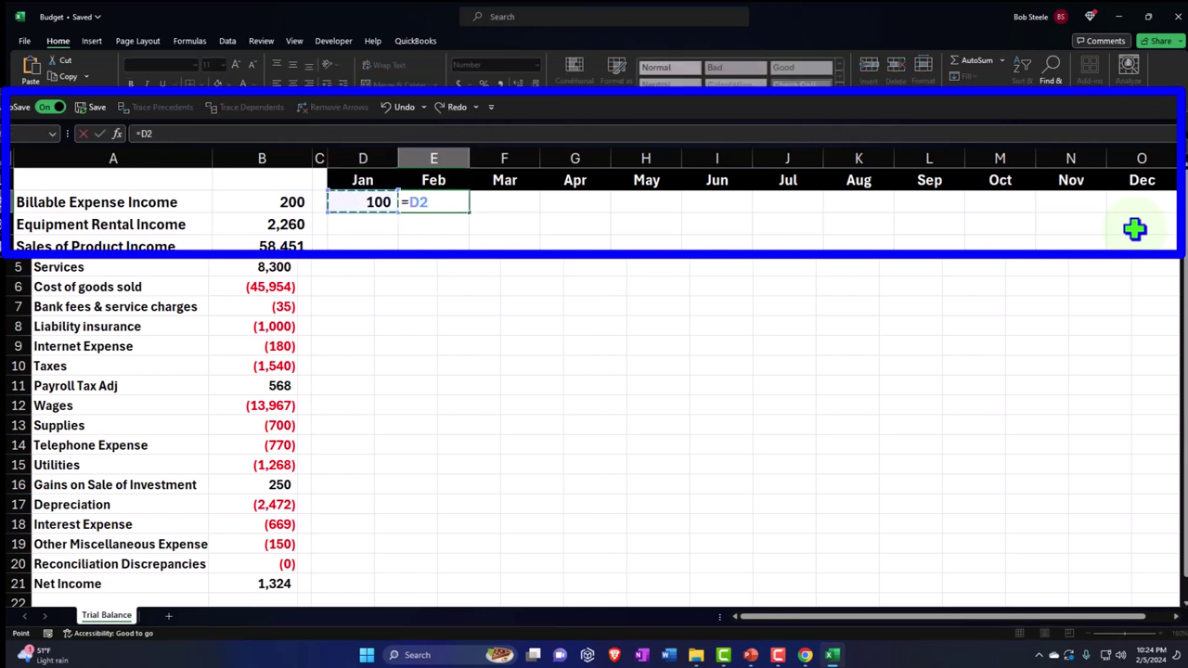
key("Return")
left_click(432, 185)
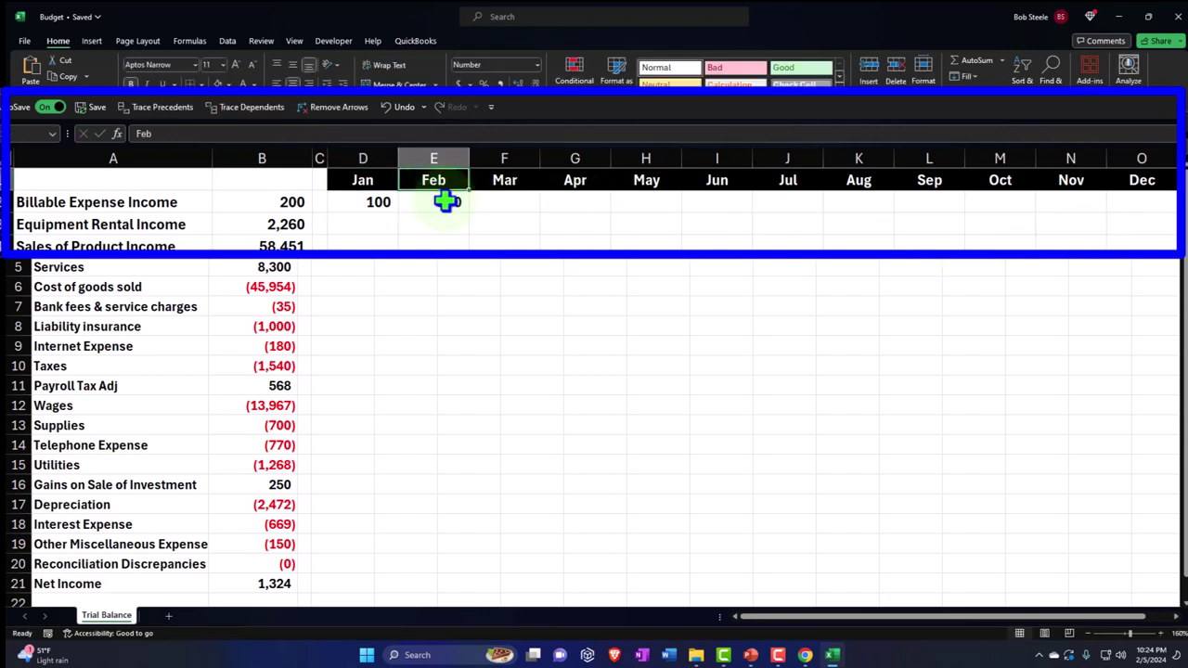
left_click(445, 201)
left_click_drag(469, 212, 1145, 201)
Step: Try overriding the Sep amount in L2 with 300, and undo the override
left_click(925, 198)
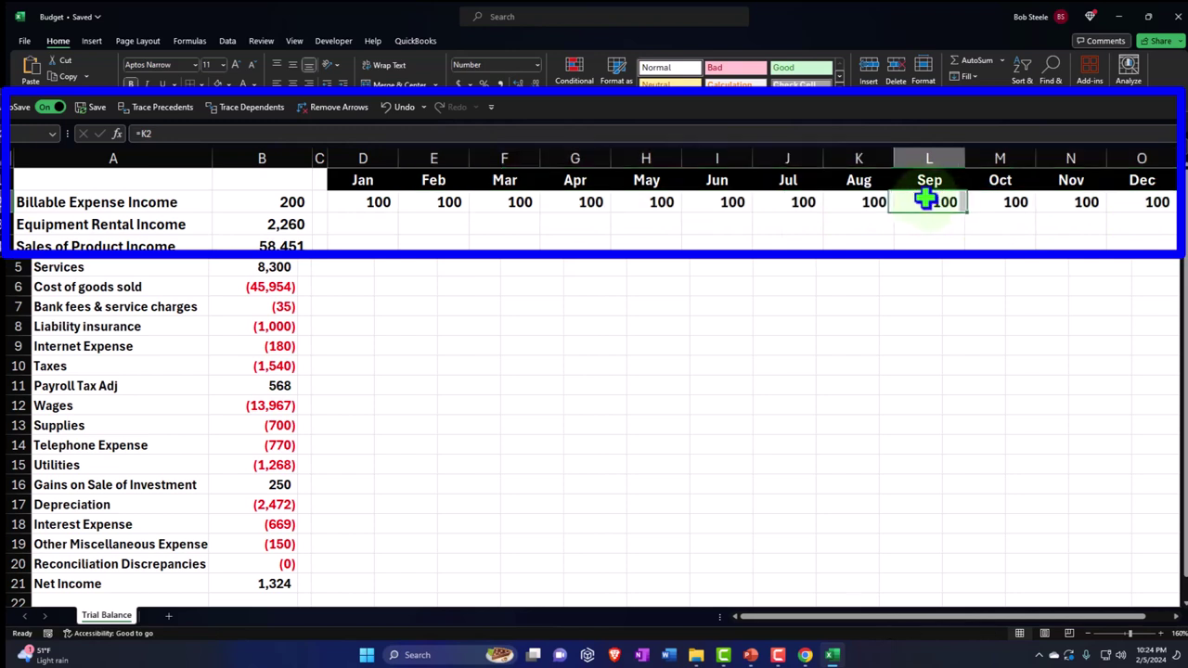
double_click(925, 200)
key("Escape")
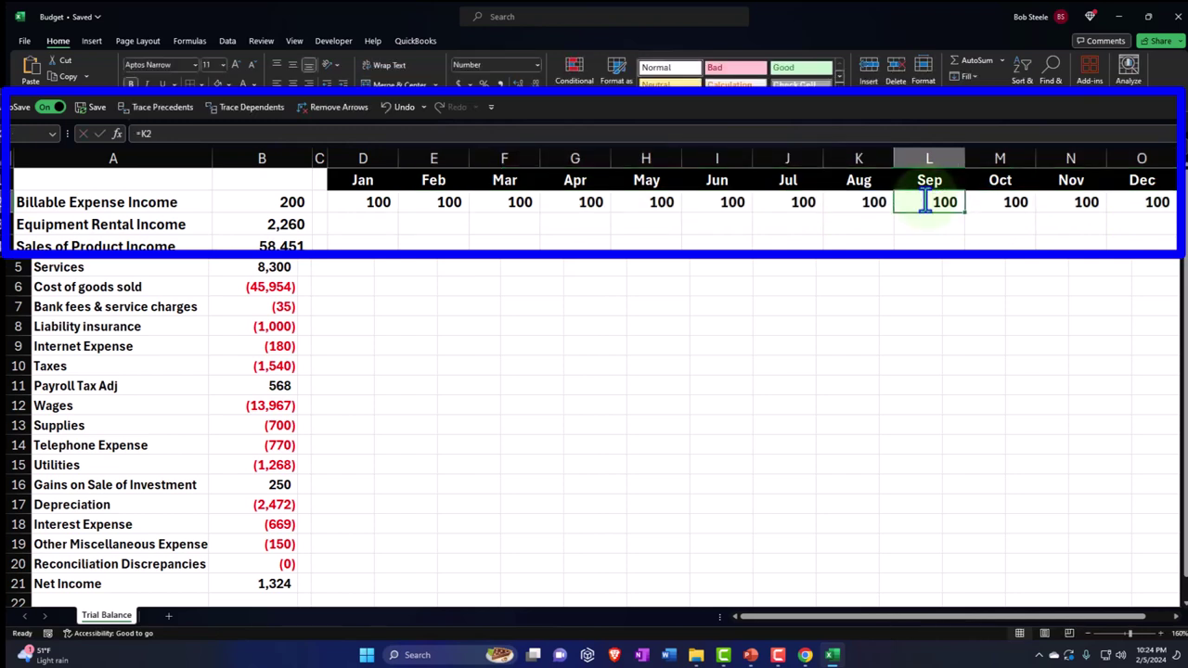
type("300")
key("Return")
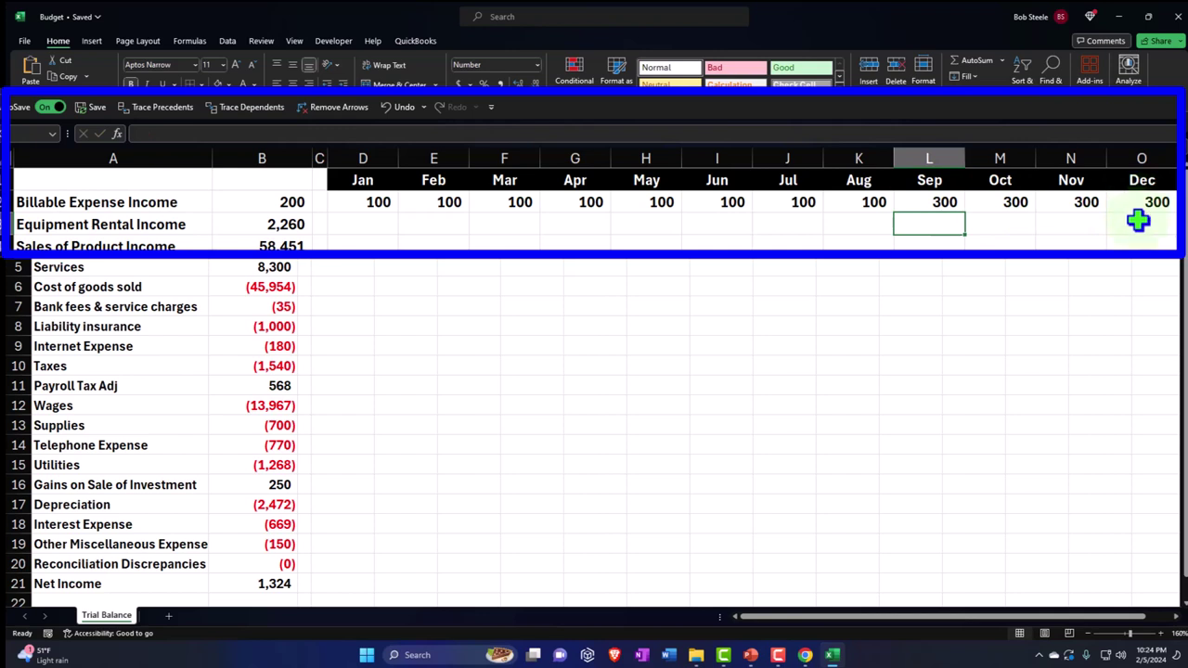
left_click(393, 108)
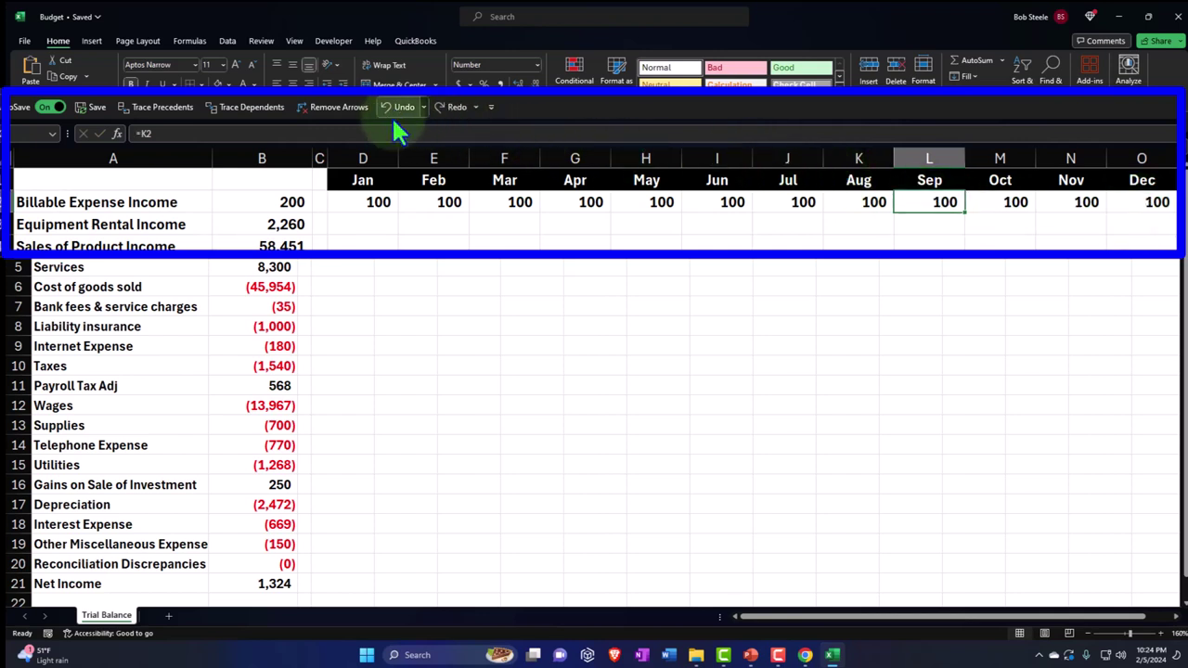
Step: Check the =B2/2 formula in D2 and copy it down the Jan column through Reconciliation Discrepancies in D20
left_click(358, 208)
type("=B2/2")
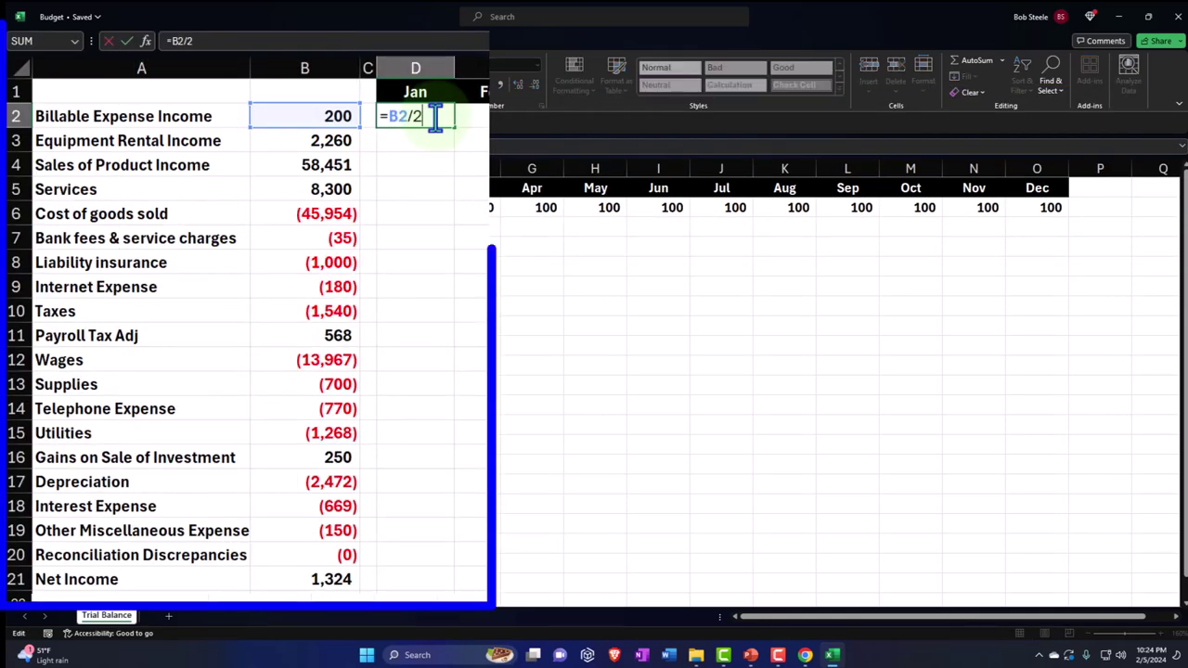
key("Return")
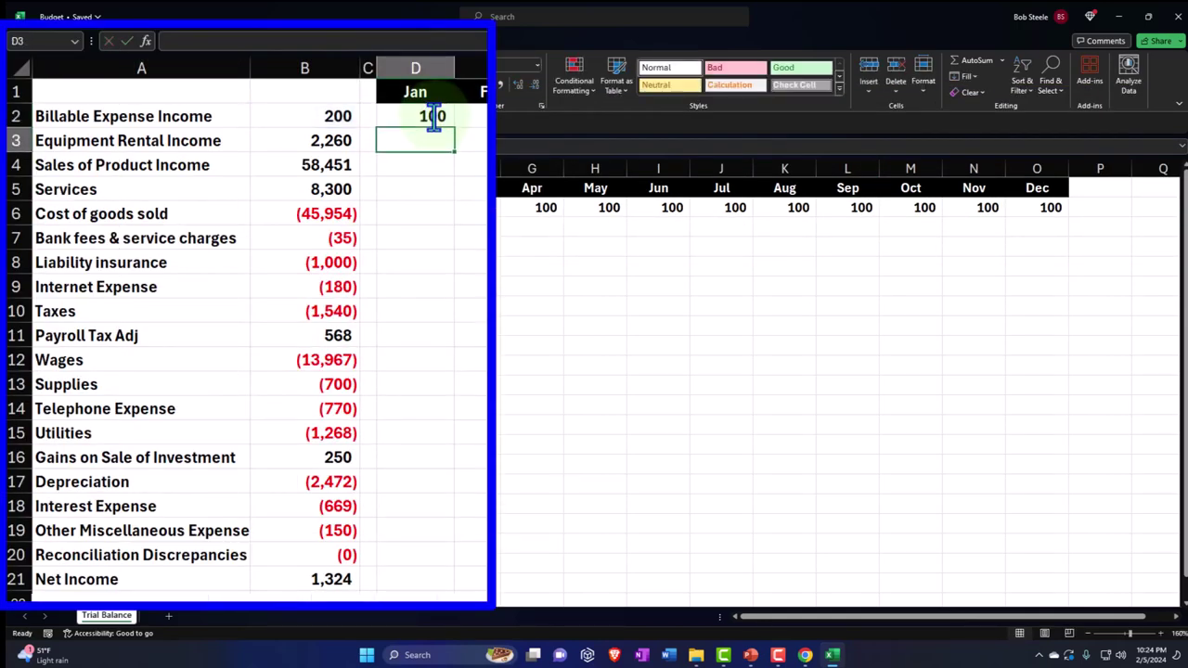
left_click(432, 115)
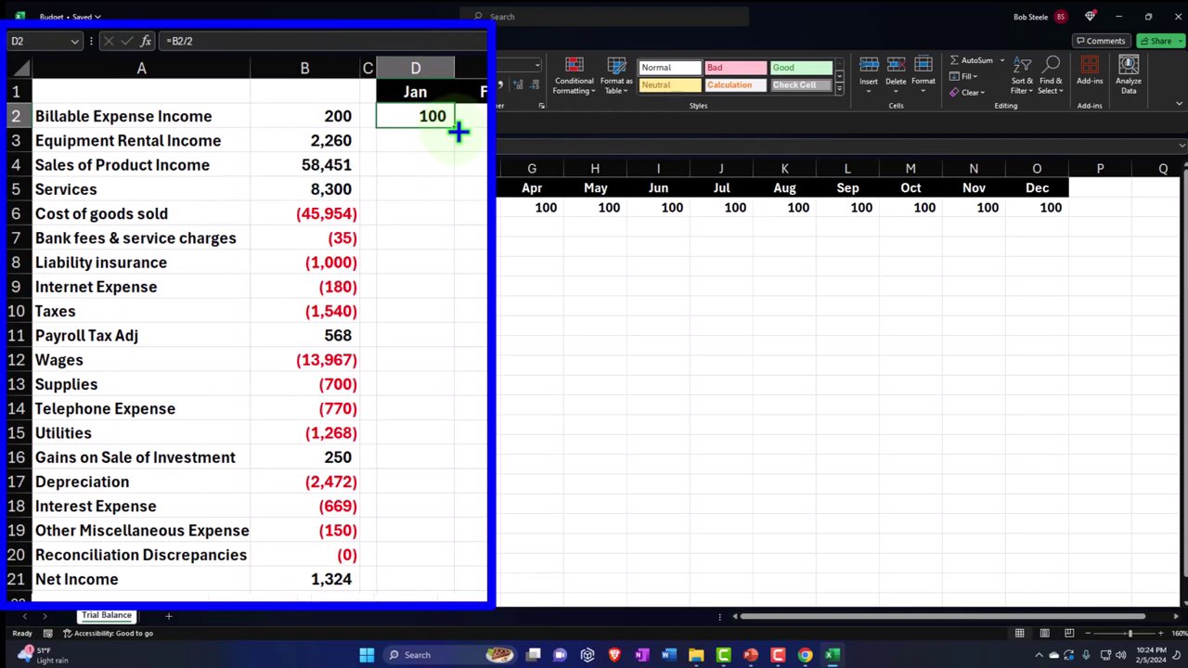
left_click_drag(454, 129, 409, 579)
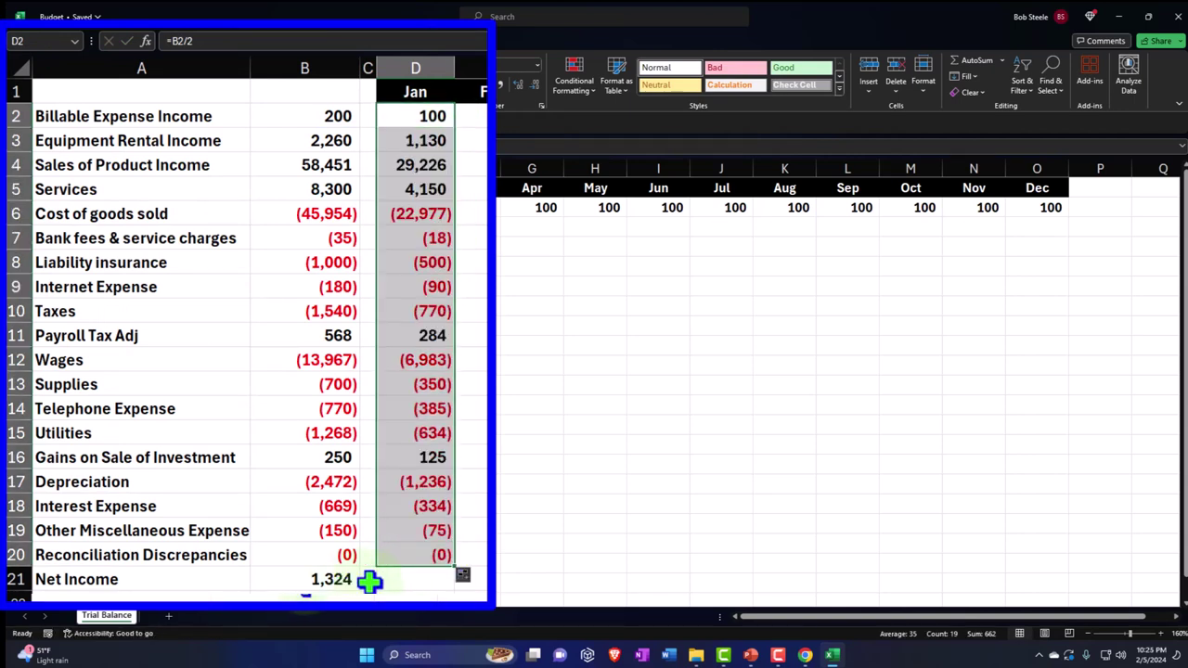
Step: Copy the Net Income SUM formula from B21 into D21 and check its range in the Jan column
left_click(338, 579)
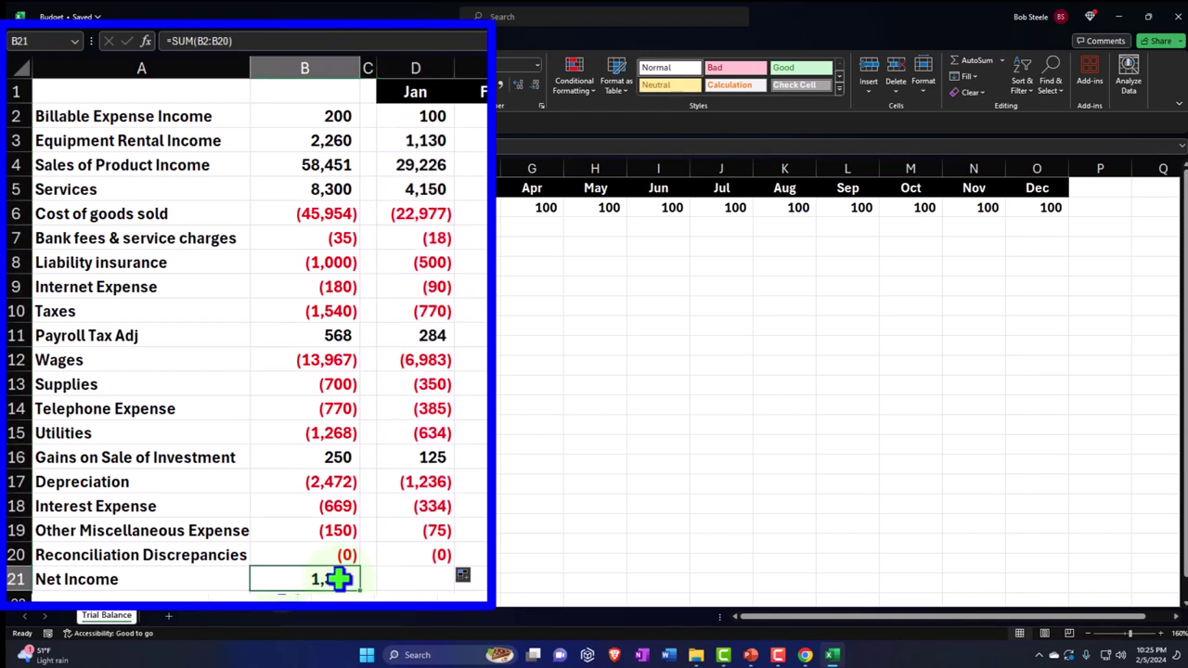
key("ctrl+c")
left_click(397, 579)
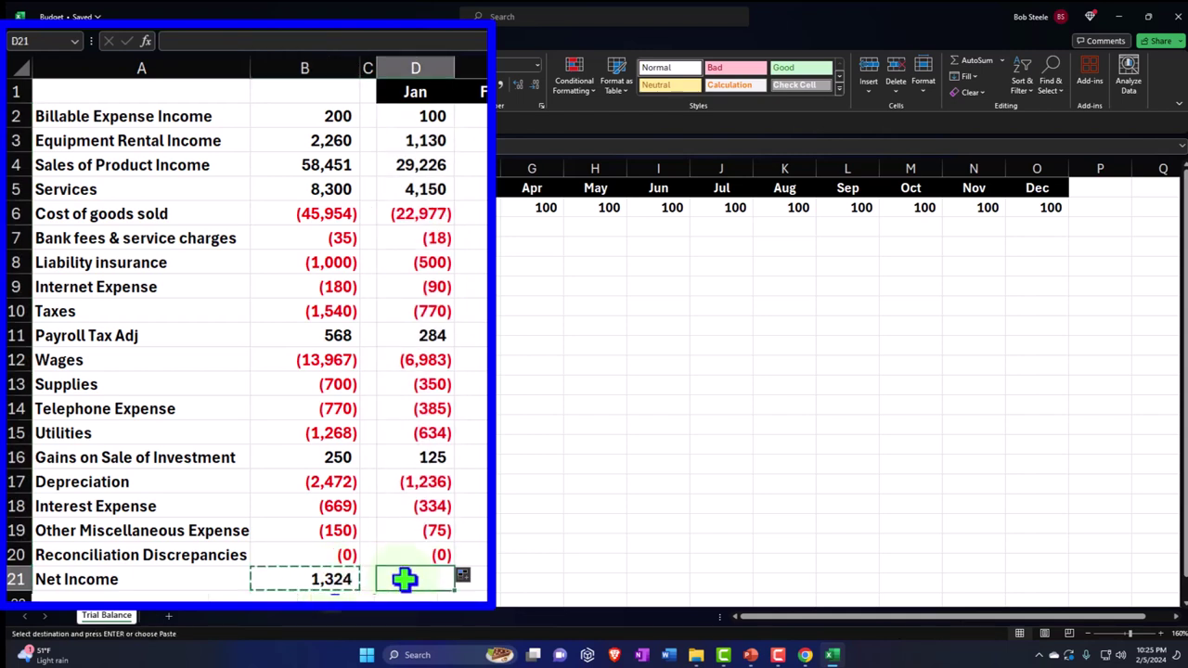
key("ctrl+v")
double_click(417, 579)
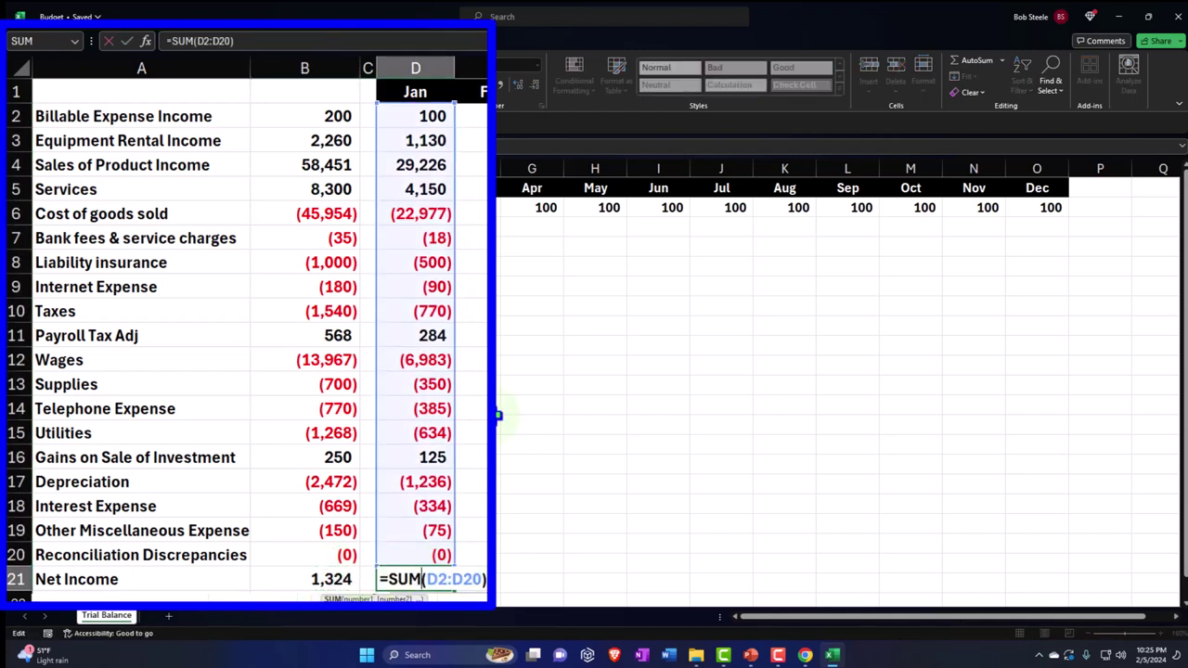
key("Return")
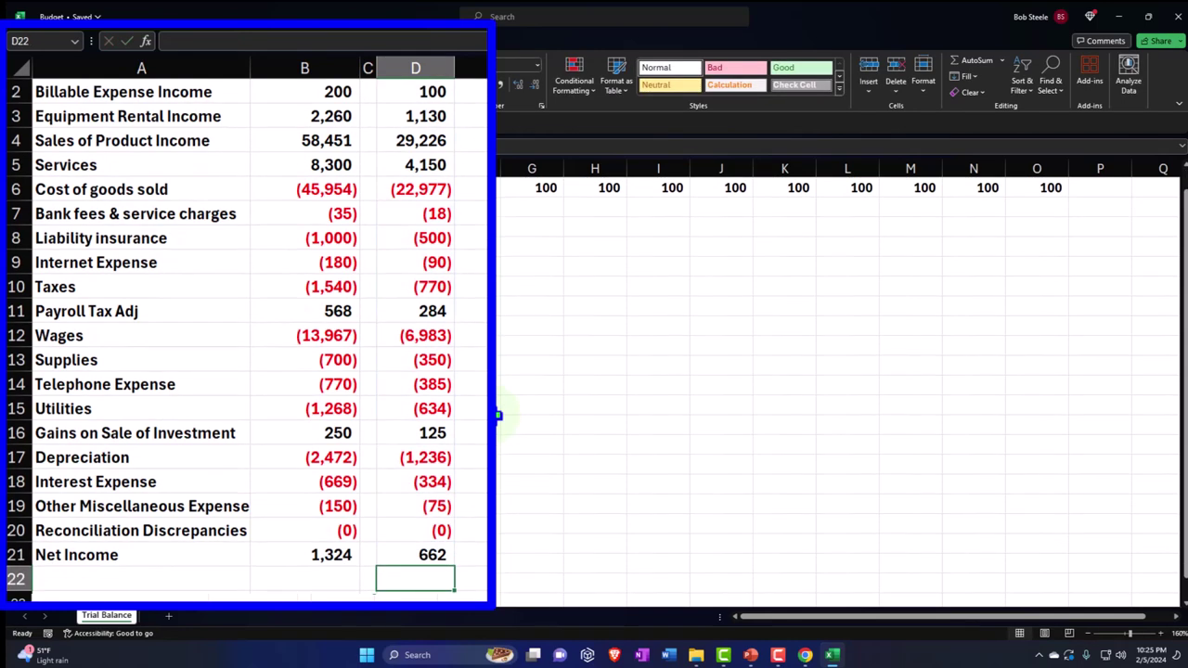
Step: Enter =D2 as the Feb amount in E2 and copy it down through Reconciliation Discrepancies in E20
scroll(594, 324, "up", 1)
left_click(470, 116)
type("=D2")
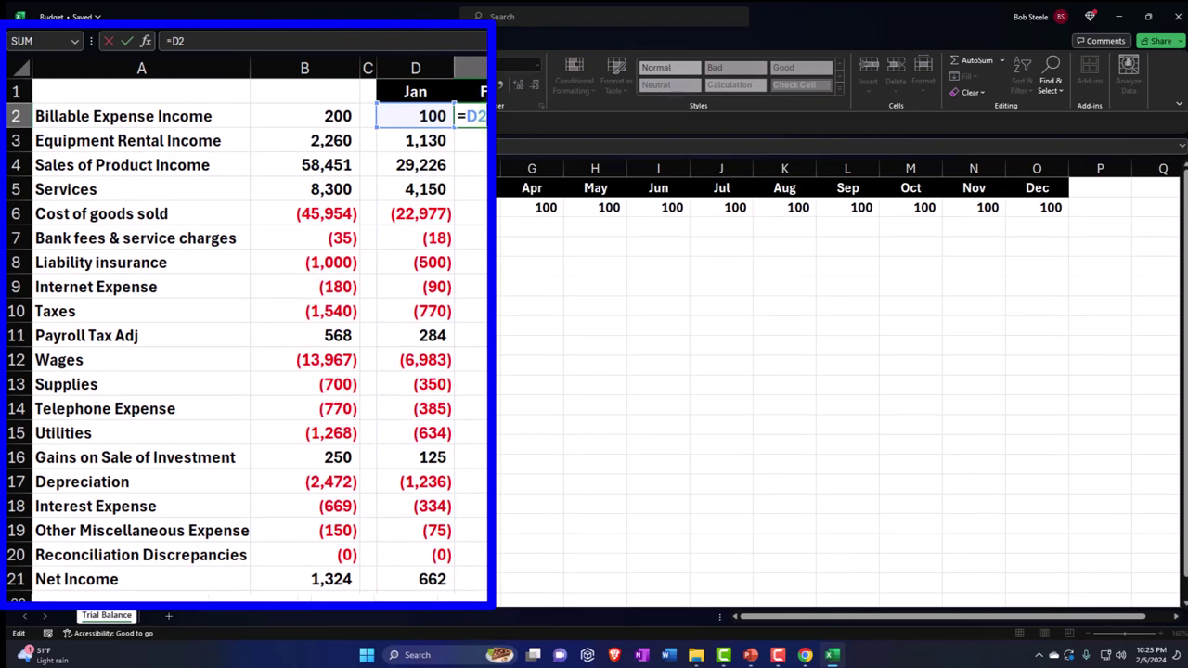
key("Return")
key("Up")
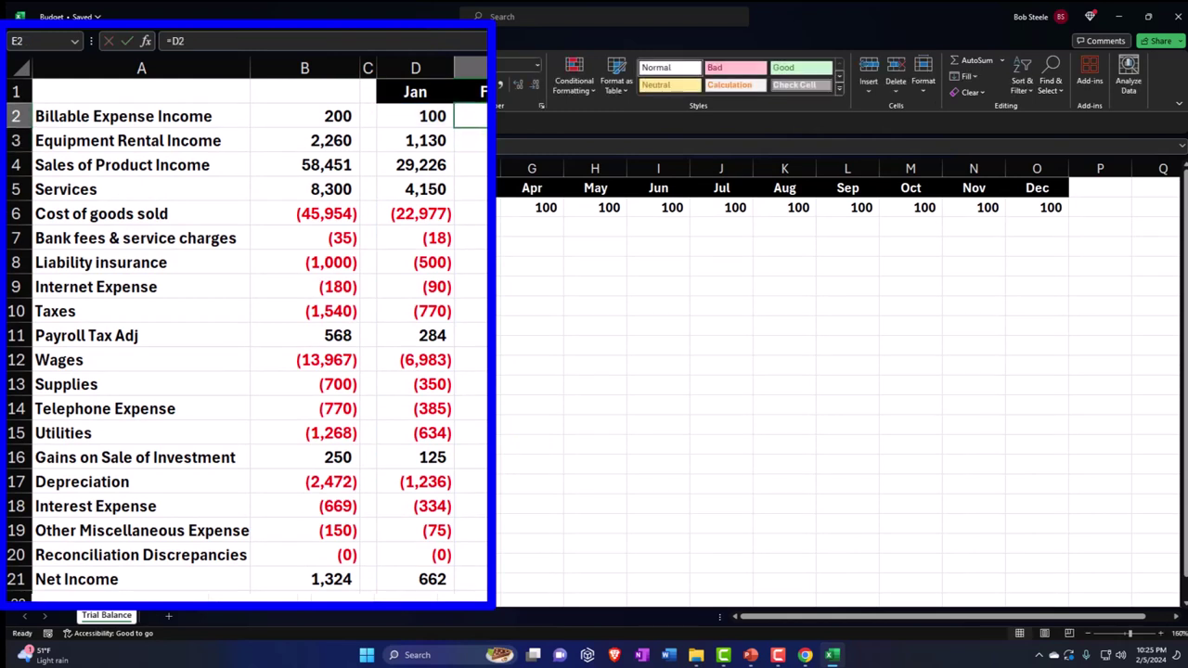
key("shift+Down")
key("shift+Down")
key("shift+Down")
key("shift+Down")
key("shift+Down")
key("shift+Down")
key("shift+Down")
key("shift+Down")
key("shift+Down")
key("shift+Down")
key("shift+Down")
key("shift+Down")
key("shift+Down")
key("shift+Down")
key("shift+Down")
key("shift+Down")
key("shift+Down")
key("shift+Down")
key("ctrl+d")
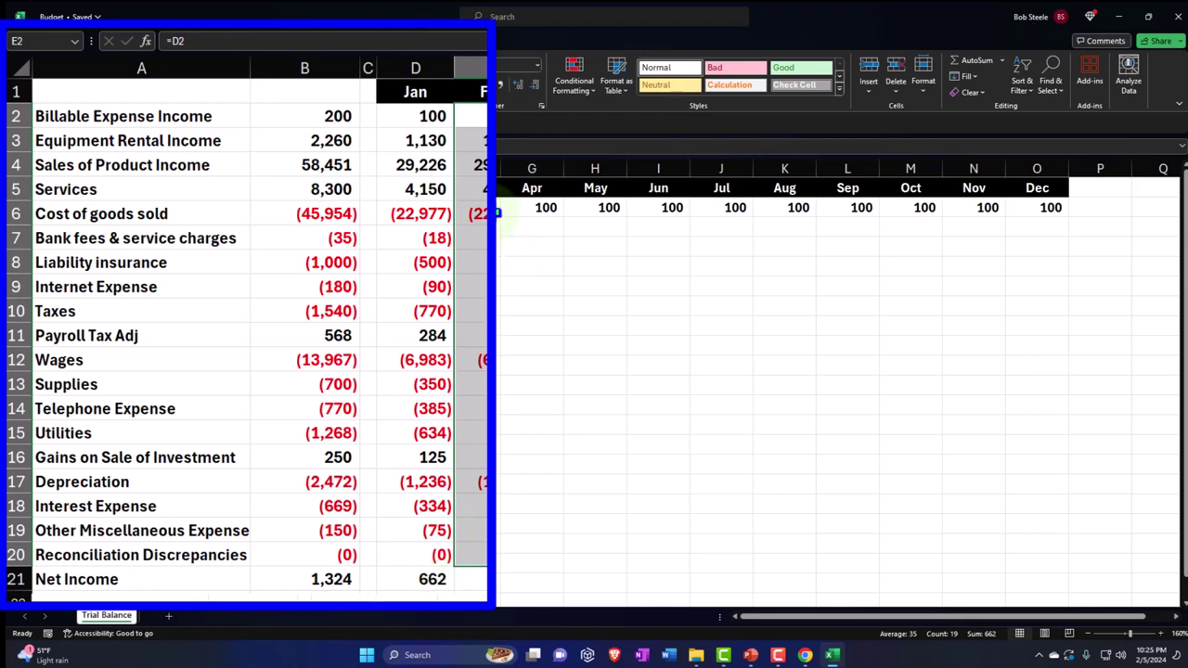
Step: Copy the monthly link formulas across F2:O20 for Mar through Dec, and extend the Net Income formula from D21 to O21
left_click_drag(510, 208, 1044, 568)
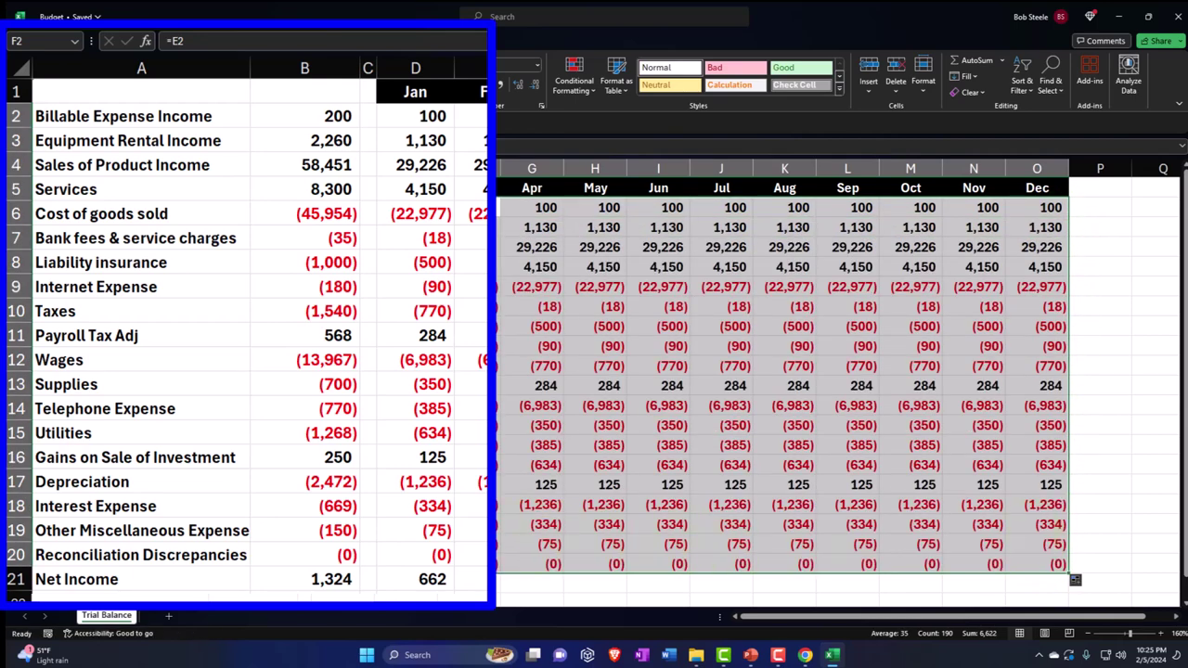
left_click(434, 580)
left_click_drag(448, 586, 1069, 581)
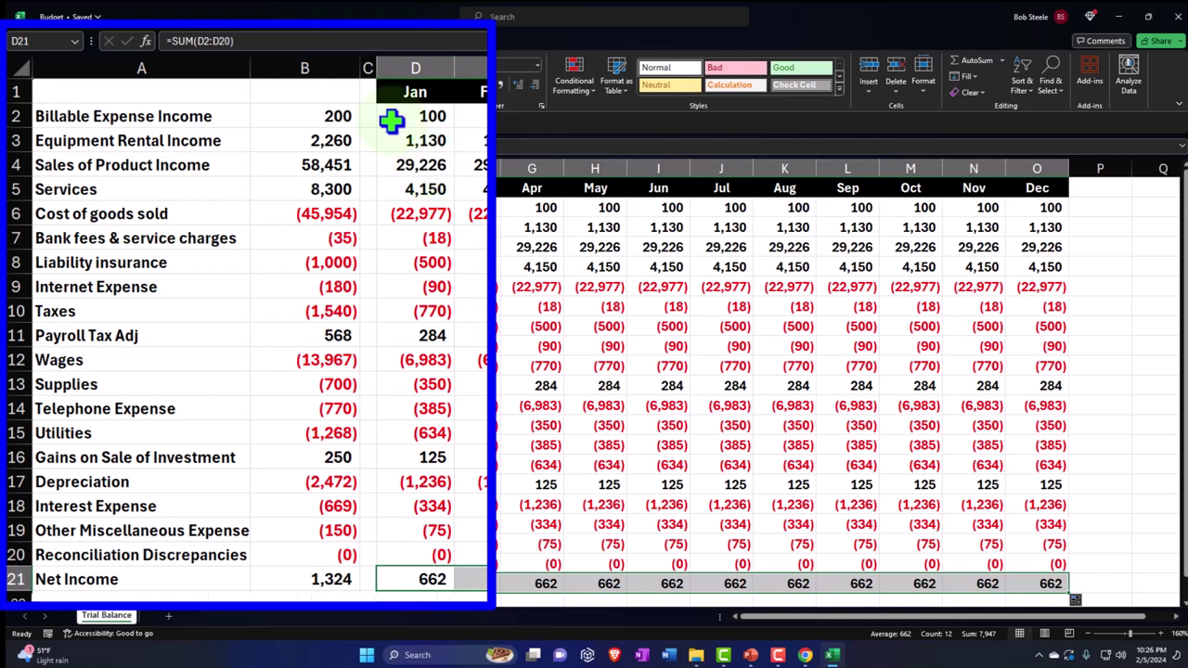
Step: Review the two-month amounts in column B against the Jan through Dec projections in D2:O20
left_click_drag(291, 117, 317, 497)
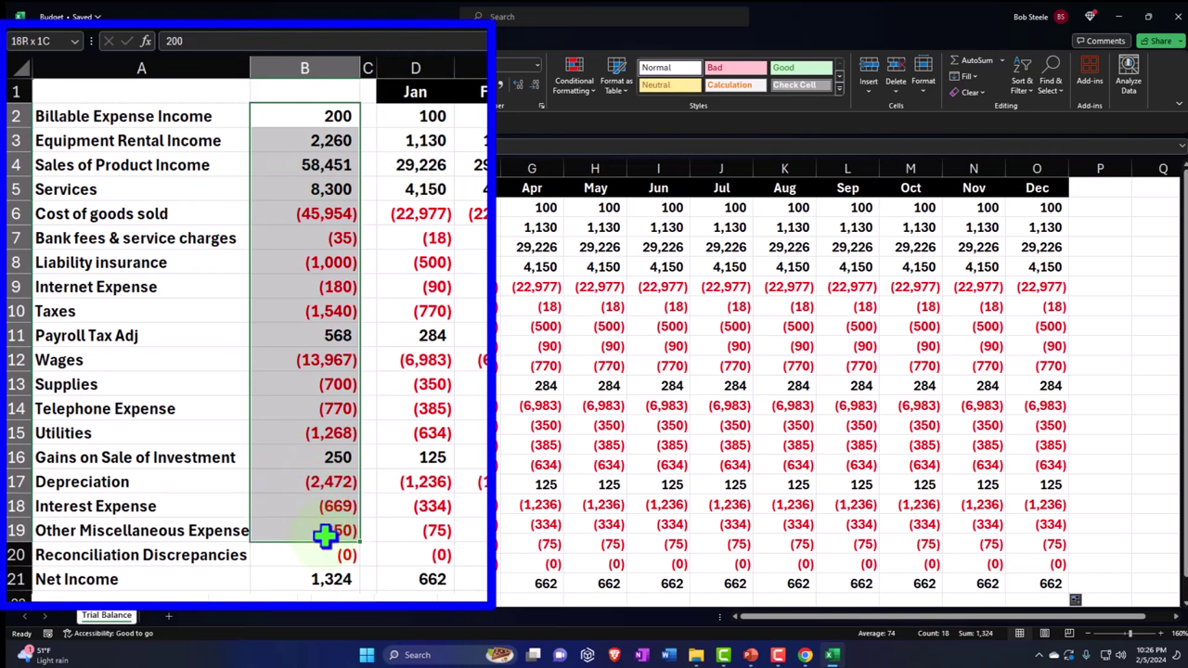
left_click_drag(423, 120, 1057, 565)
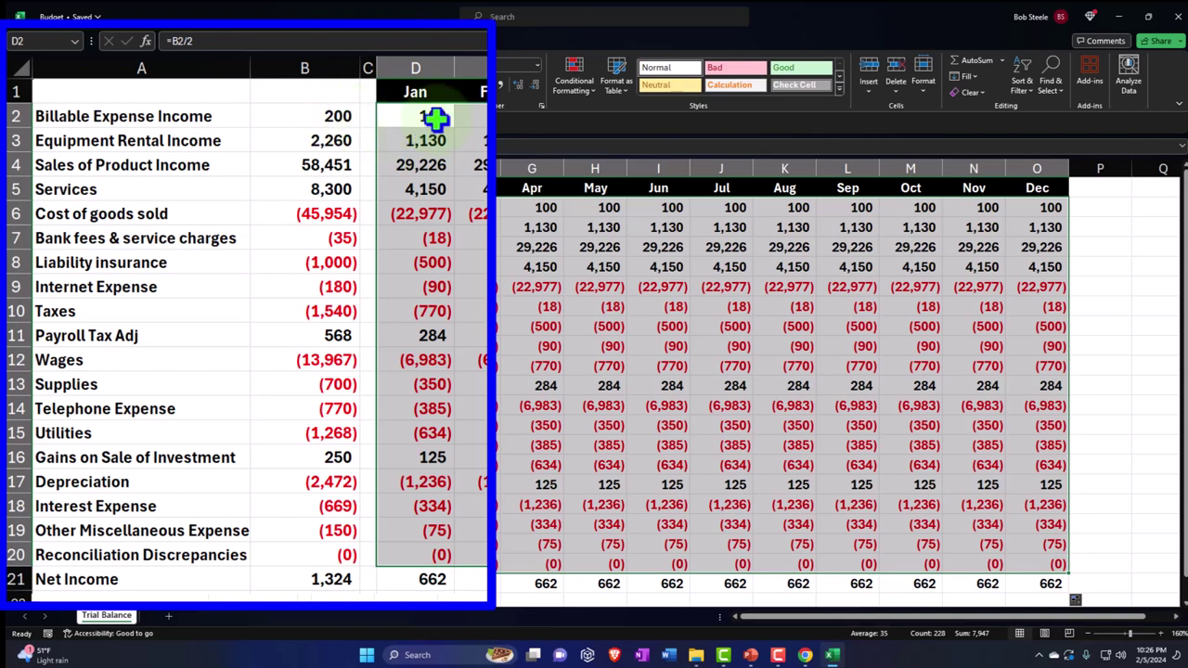
left_click_drag(432, 117, 1030, 566)
Step: Highlight the Equipment Rental Income label and amount in A3:B3 with a light green fill
left_click(83, 230)
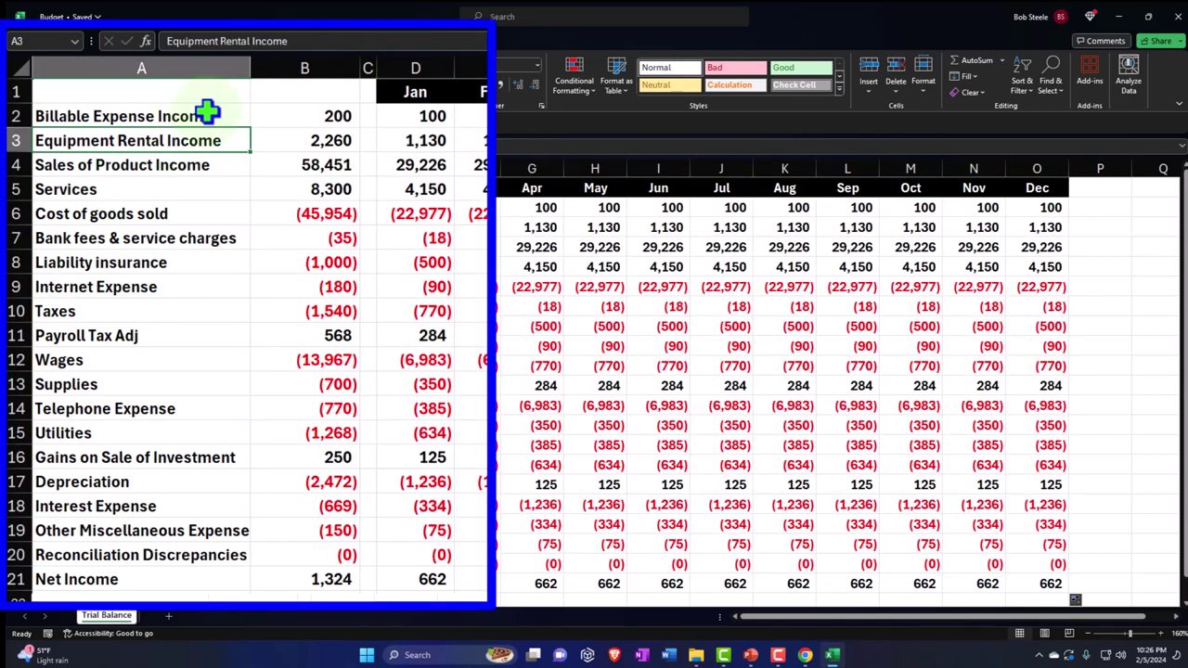
left_click(231, 83)
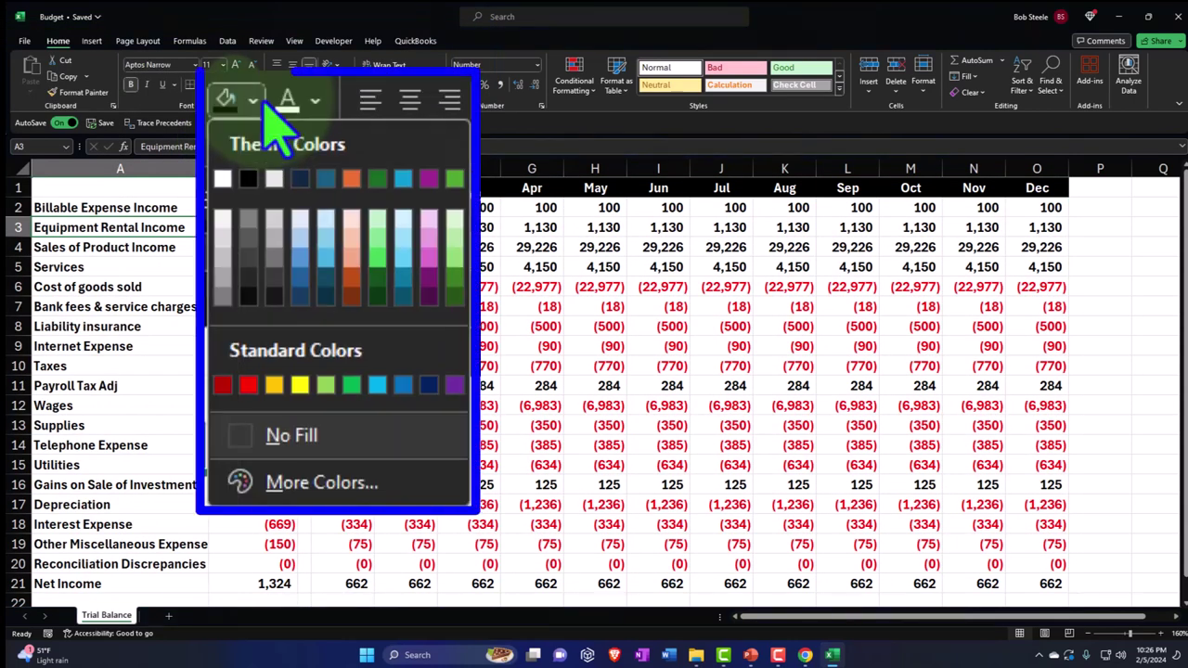
left_click(130, 227)
left_click_drag(130, 227, 231, 232)
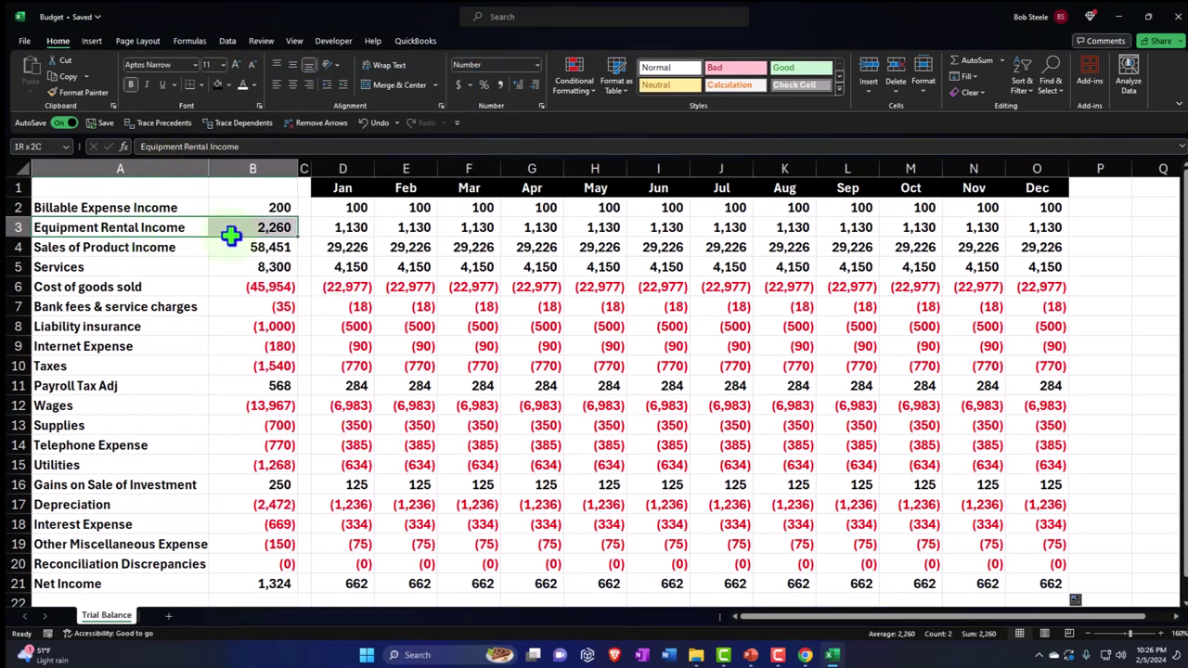
left_click(225, 85)
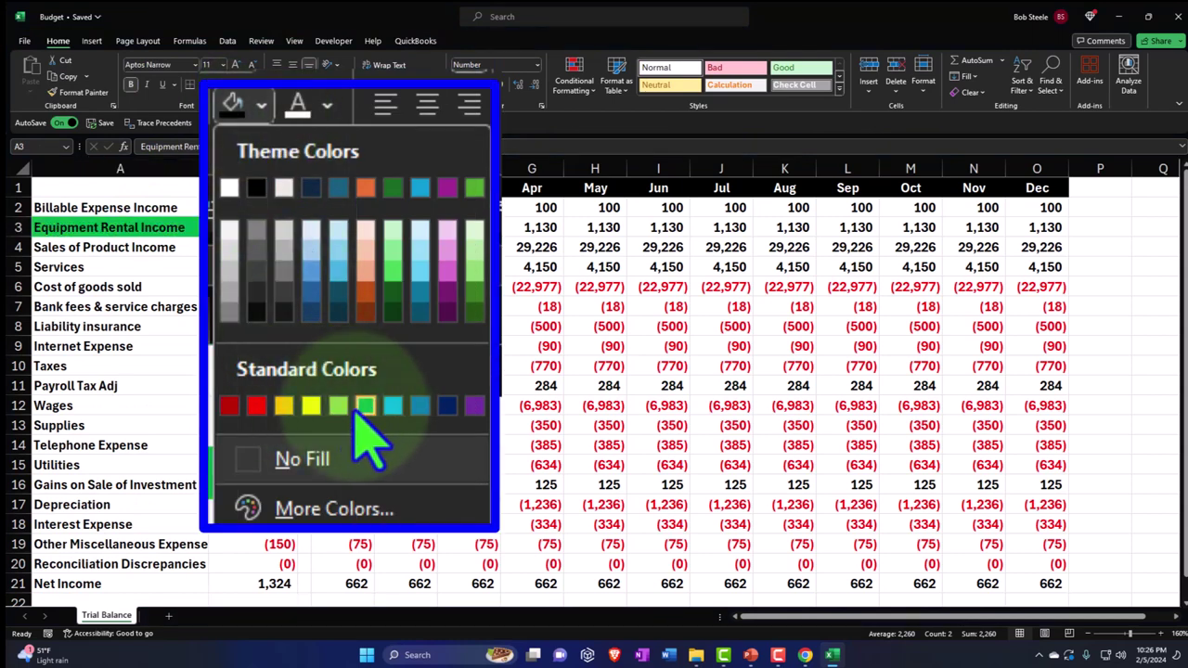
left_click(260, 203)
left_click(207, 340)
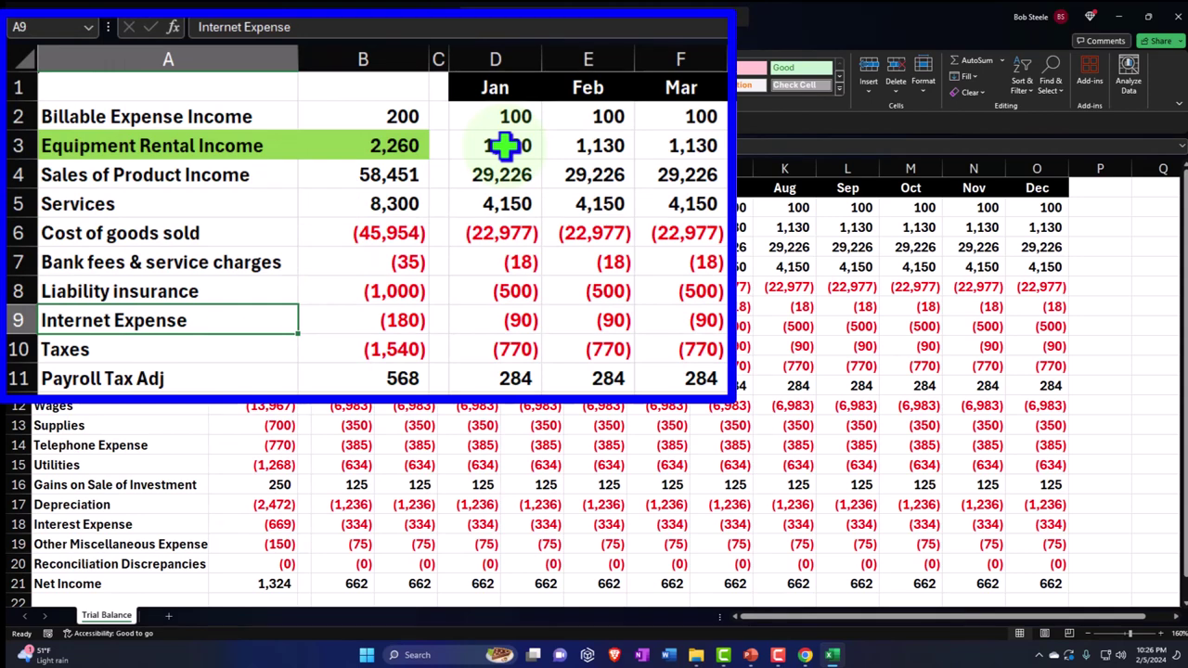
Step: Check the =B3/2 formula in D3 and re-enter =D3 as the Feb Equipment Rental Income amount in E3
left_click(504, 146)
key("F2")
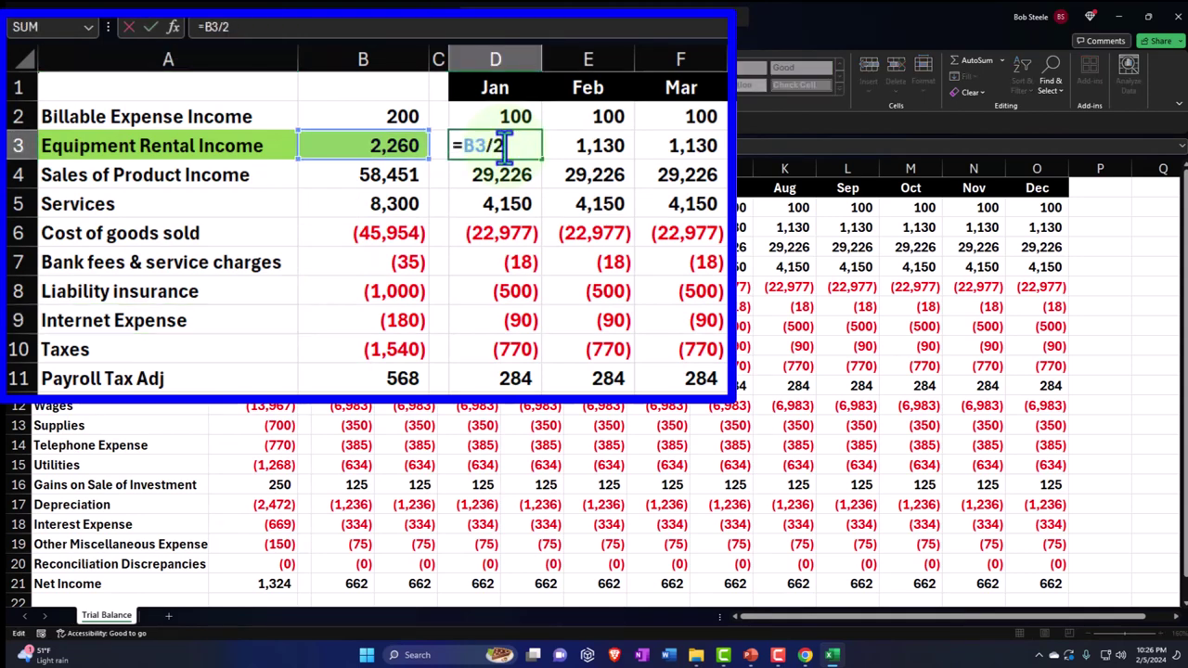
key("Return")
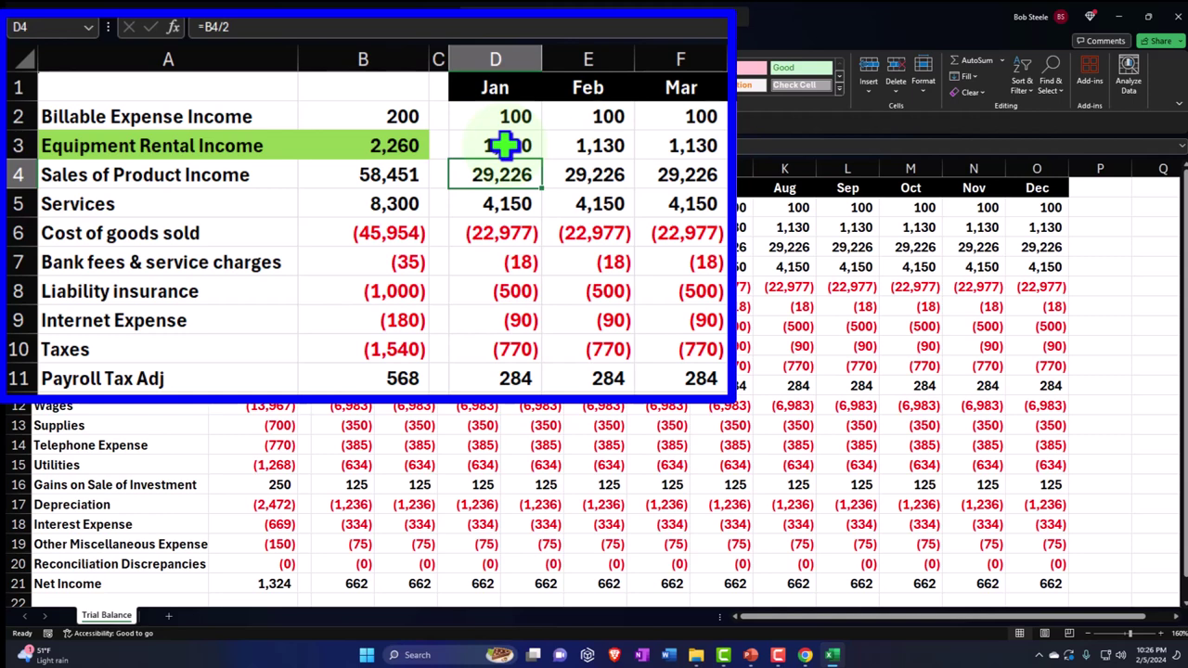
left_click(580, 147)
type("=")
key("Left")
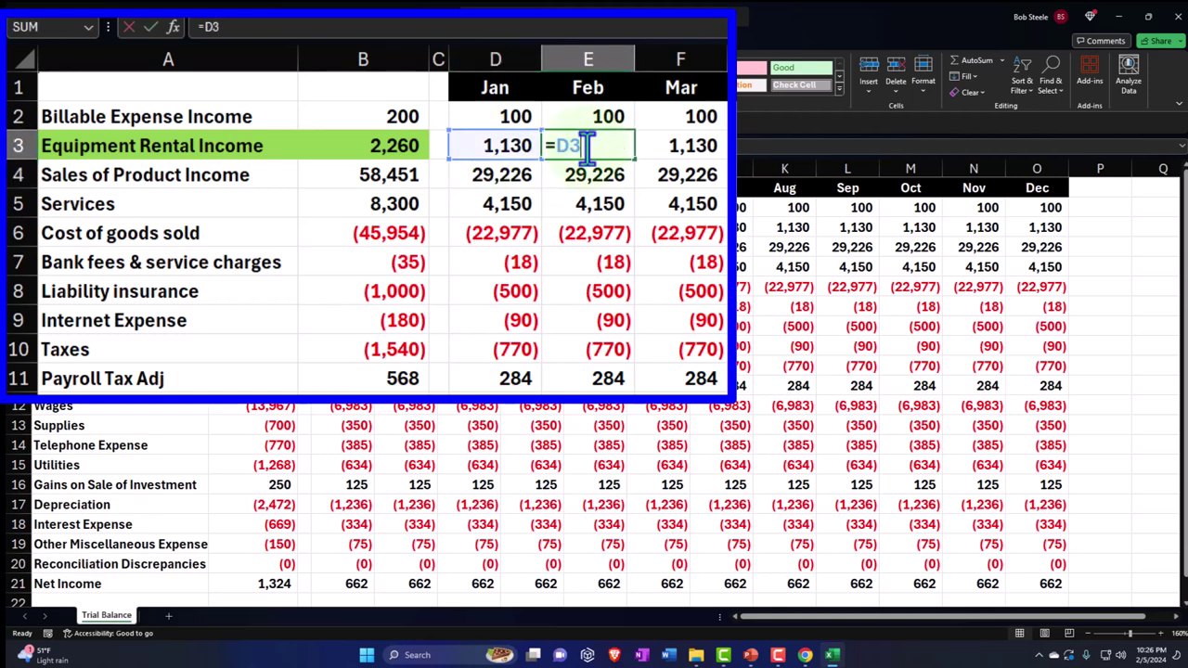
key("Return")
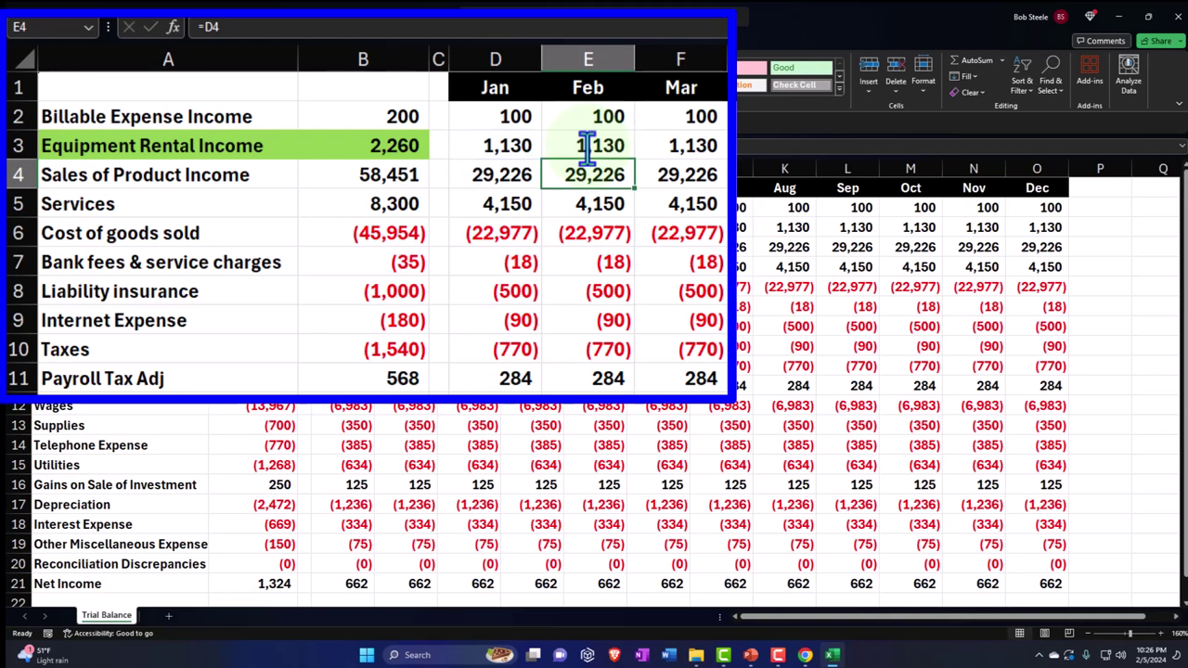
left_click(587, 146)
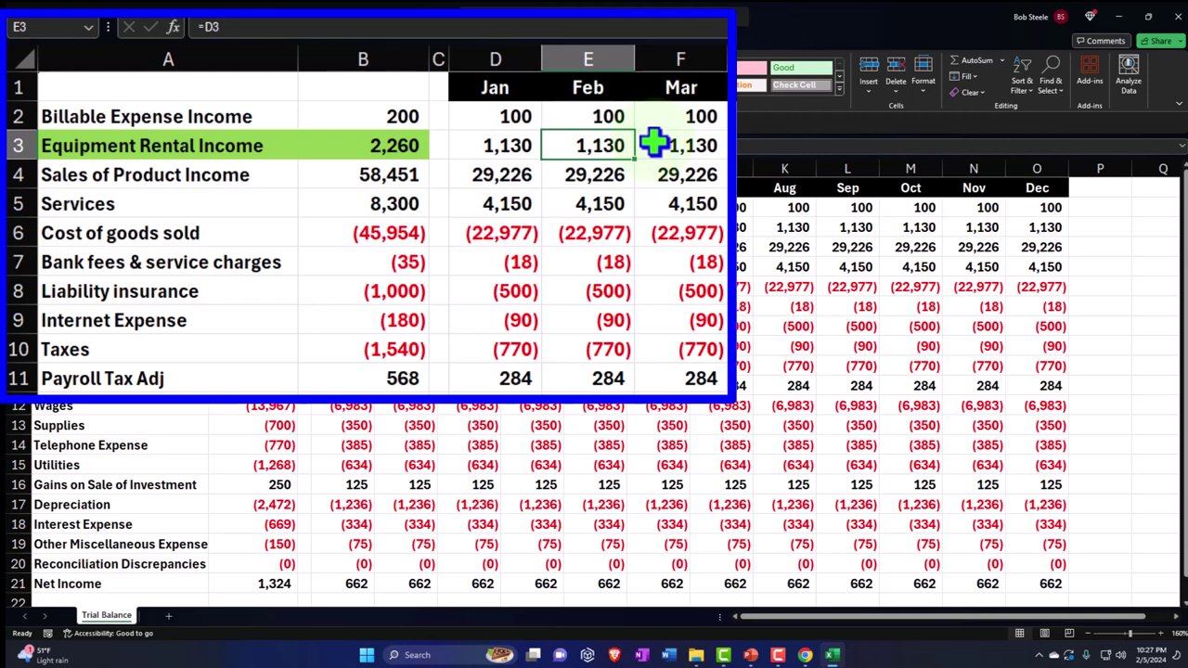
Step: Switch to Calculator and work out a 5% increase by multiplying 1130 by .05 and adding 1130 to the result
left_click(422, 654)
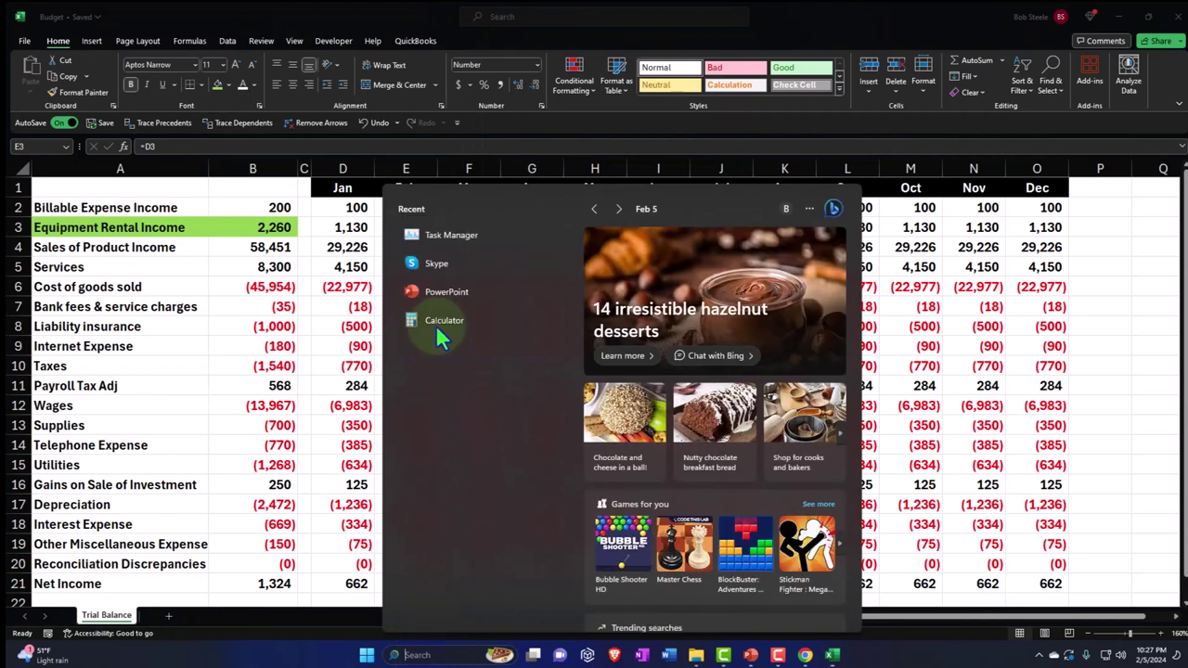
left_click(436, 322)
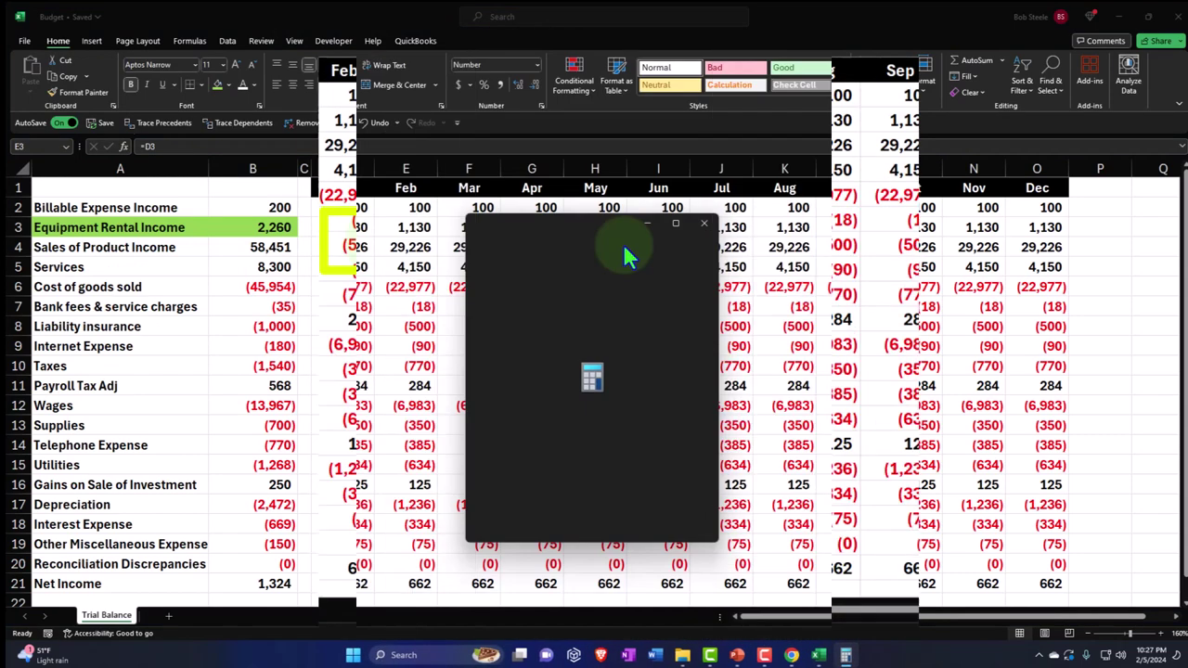
left_click(562, 248)
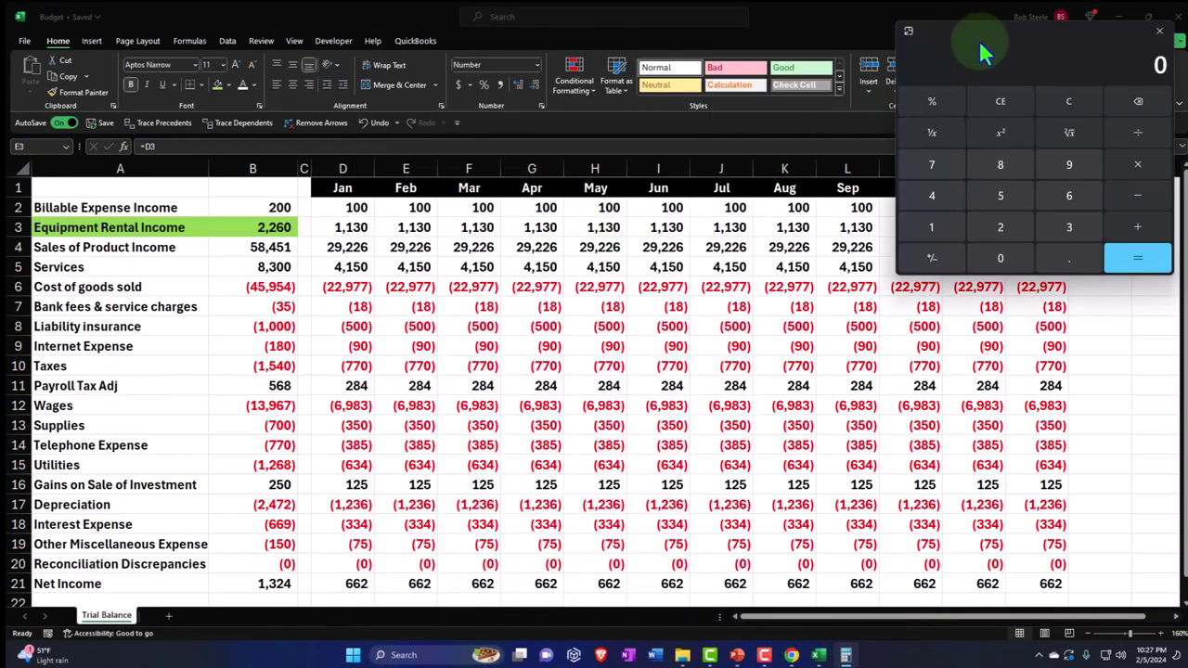
left_click_drag(966, 55, 378, 283)
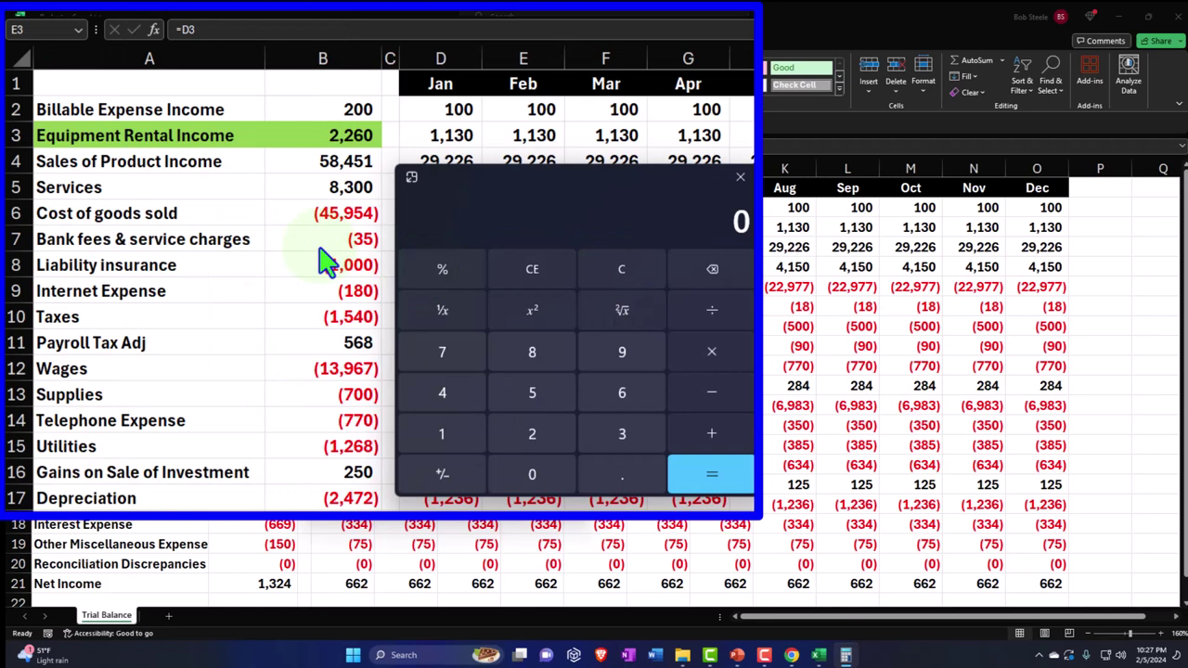
type("1130")
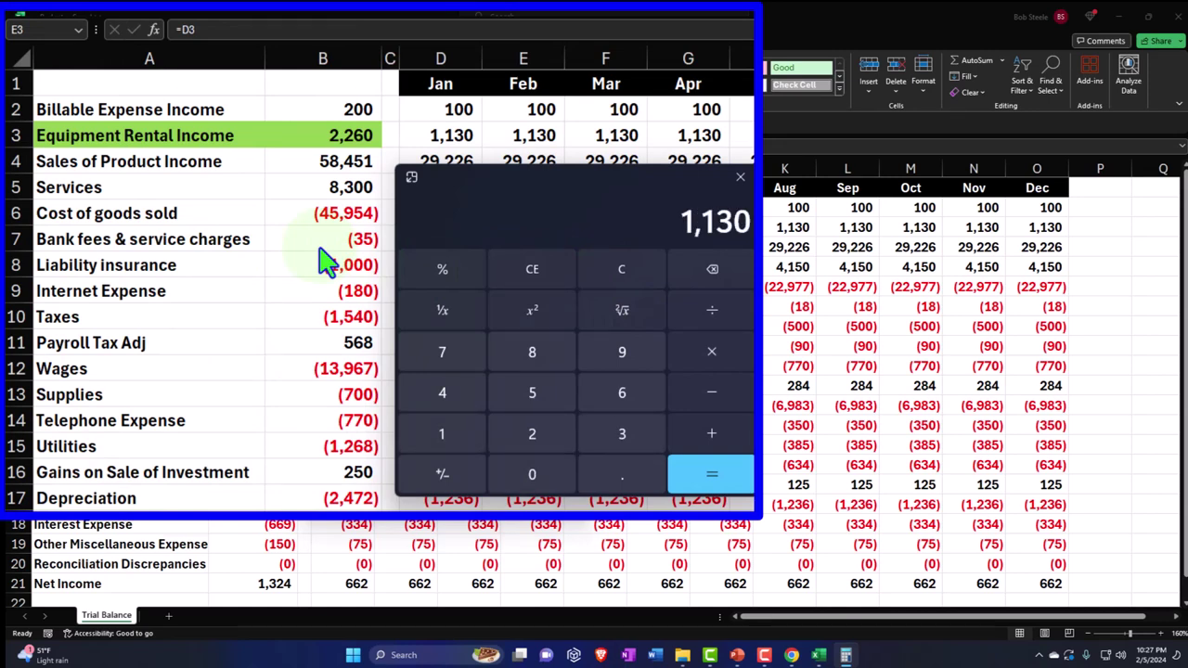
type("*.05")
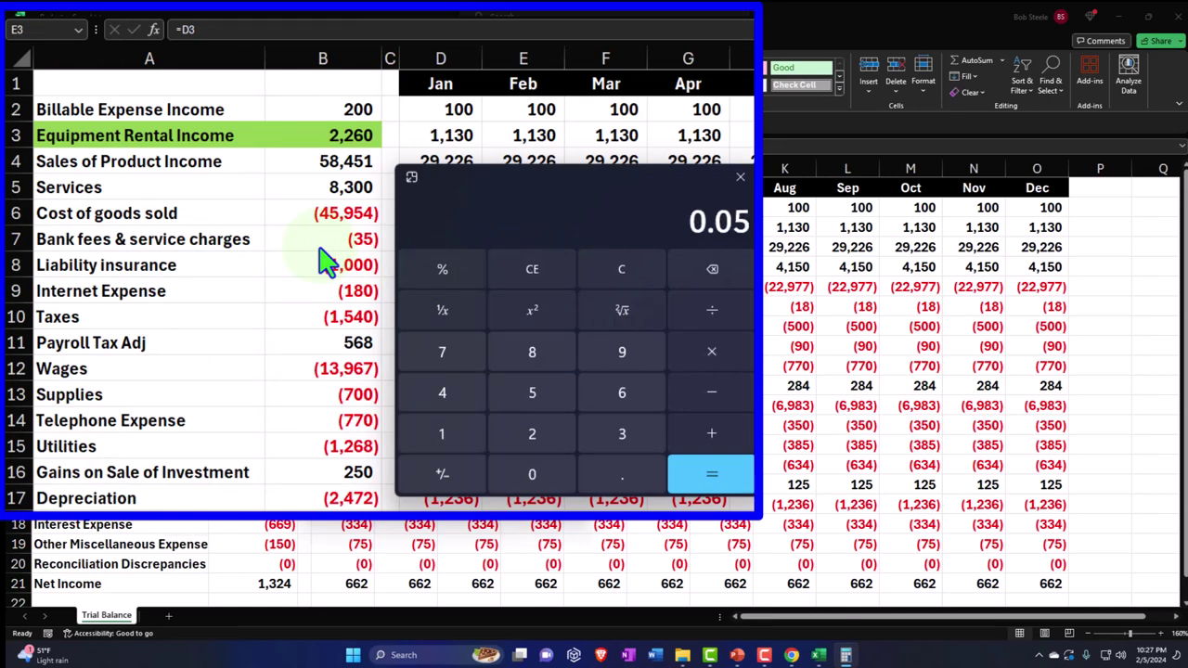
key("Return")
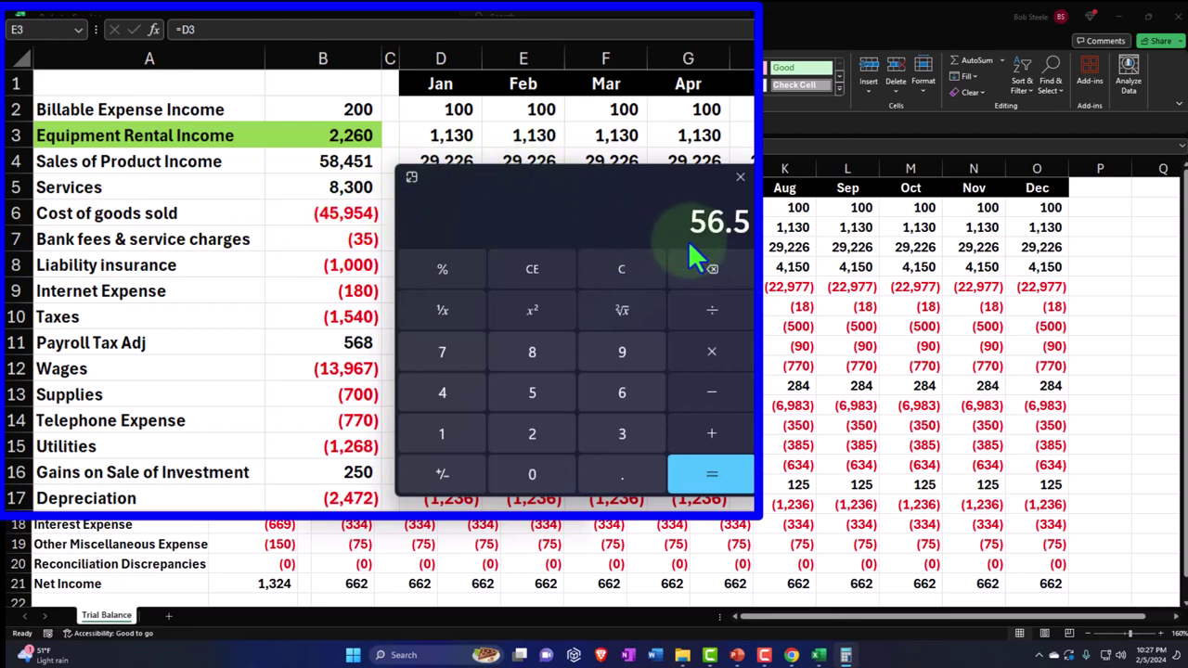
type("+1130")
key("Return")
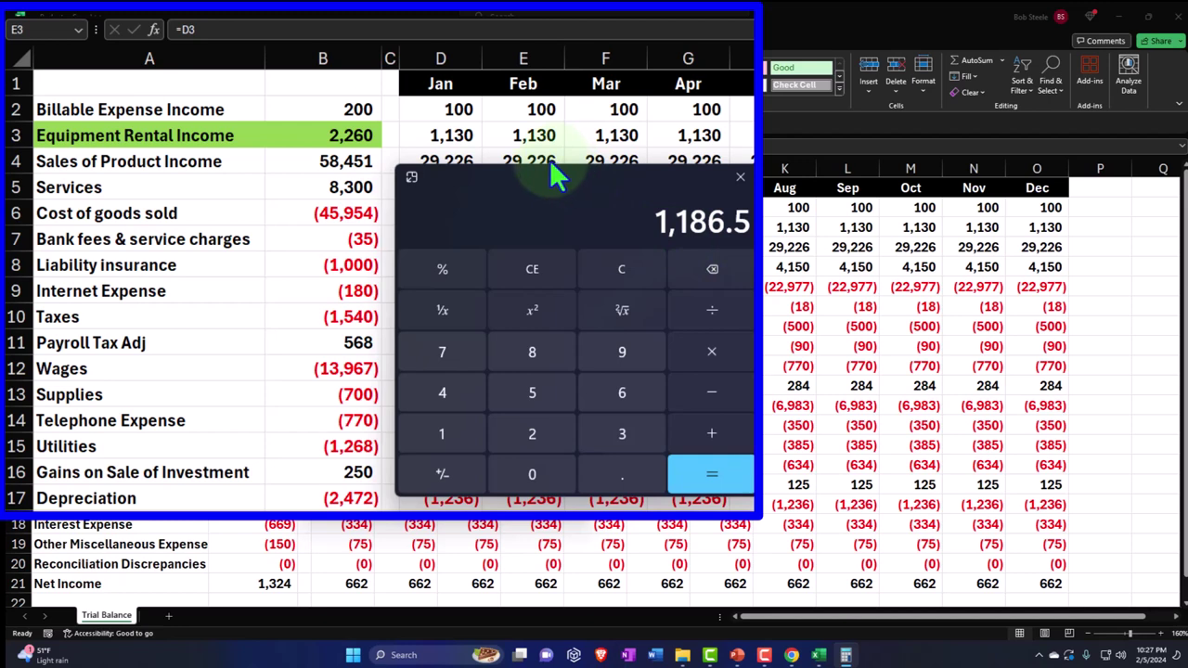
Step: Clear the calculator and compute the same 5% increase directly by multiplying 1130 by 1.05
left_click(605, 267)
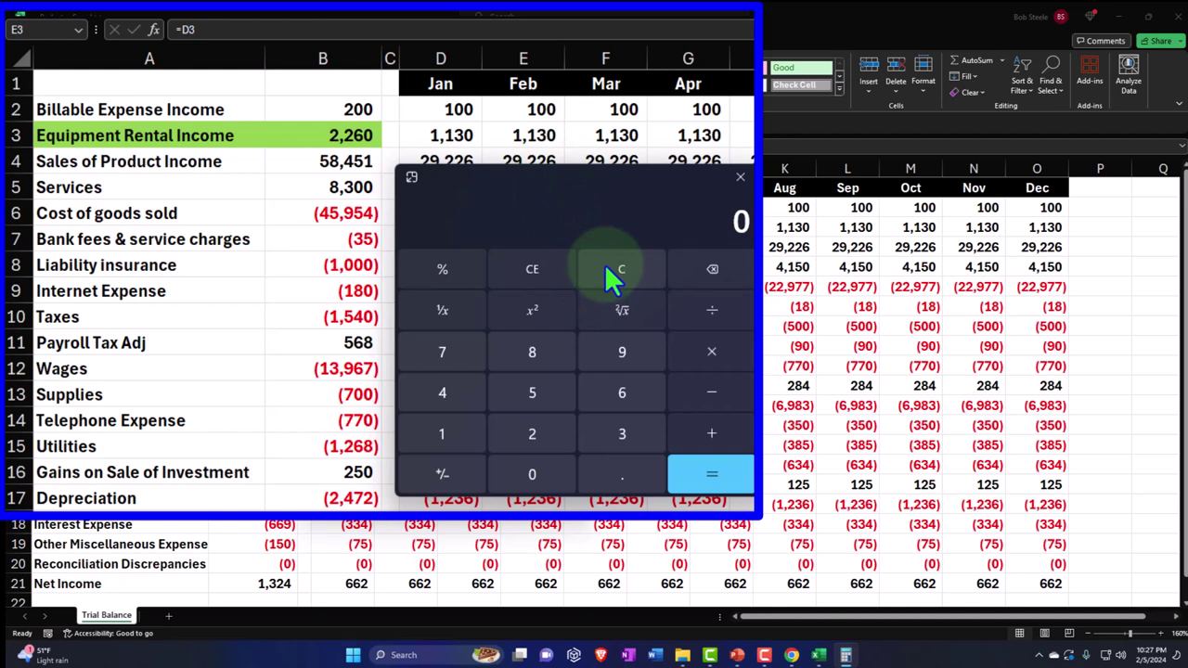
type("1130")
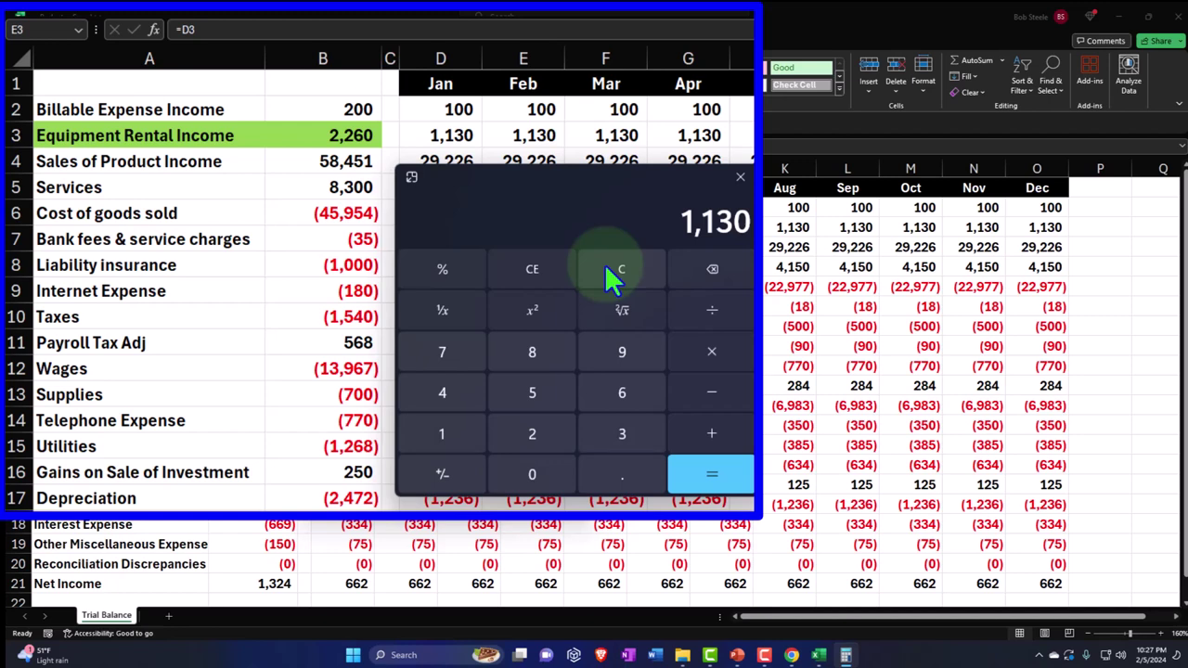
type("1.05")
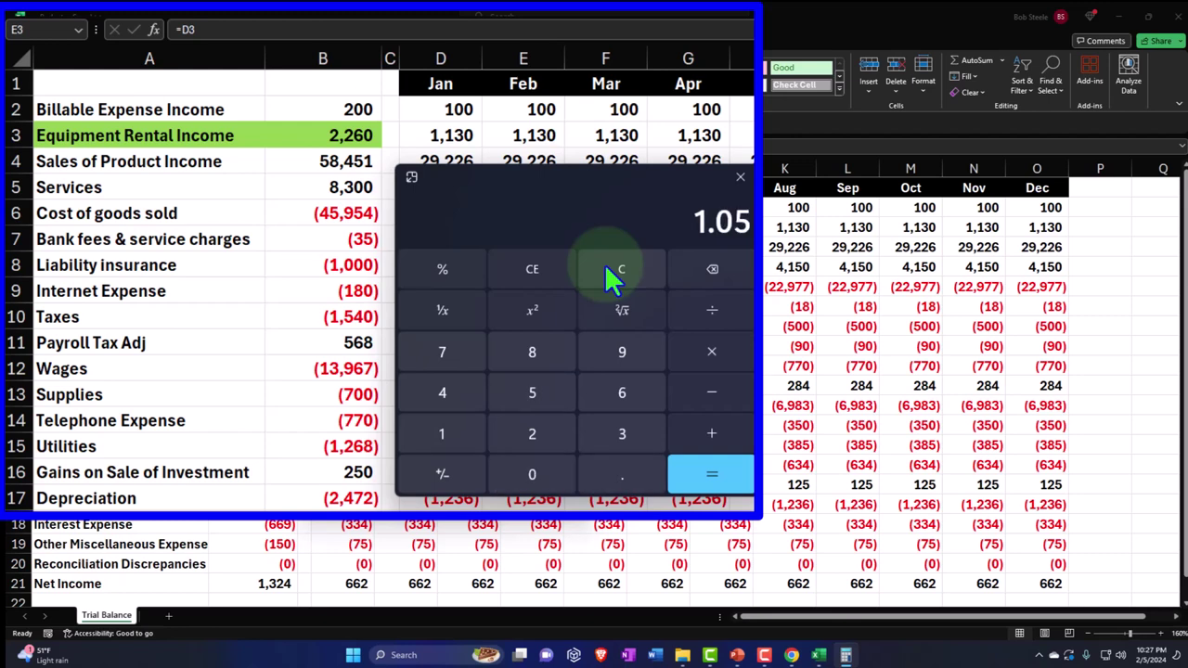
key("Return")
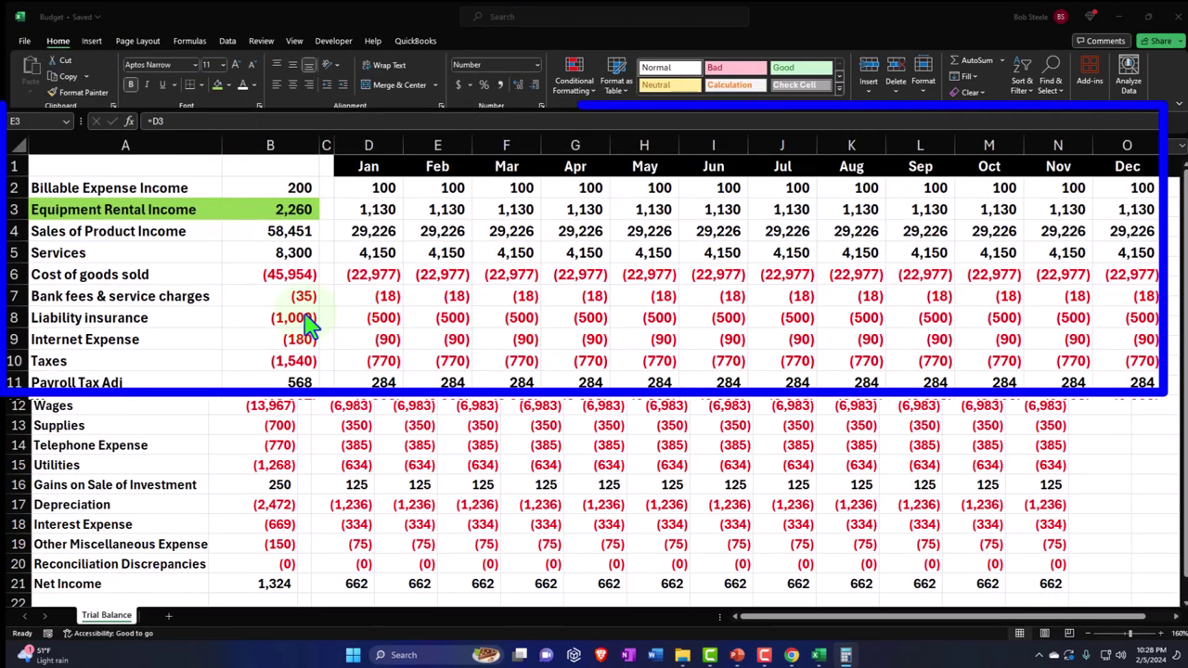
Step: Change the Feb Equipment Rental Income formula in E3 to =D3*1.05 and copy it across through Dec in O3
left_click(444, 209)
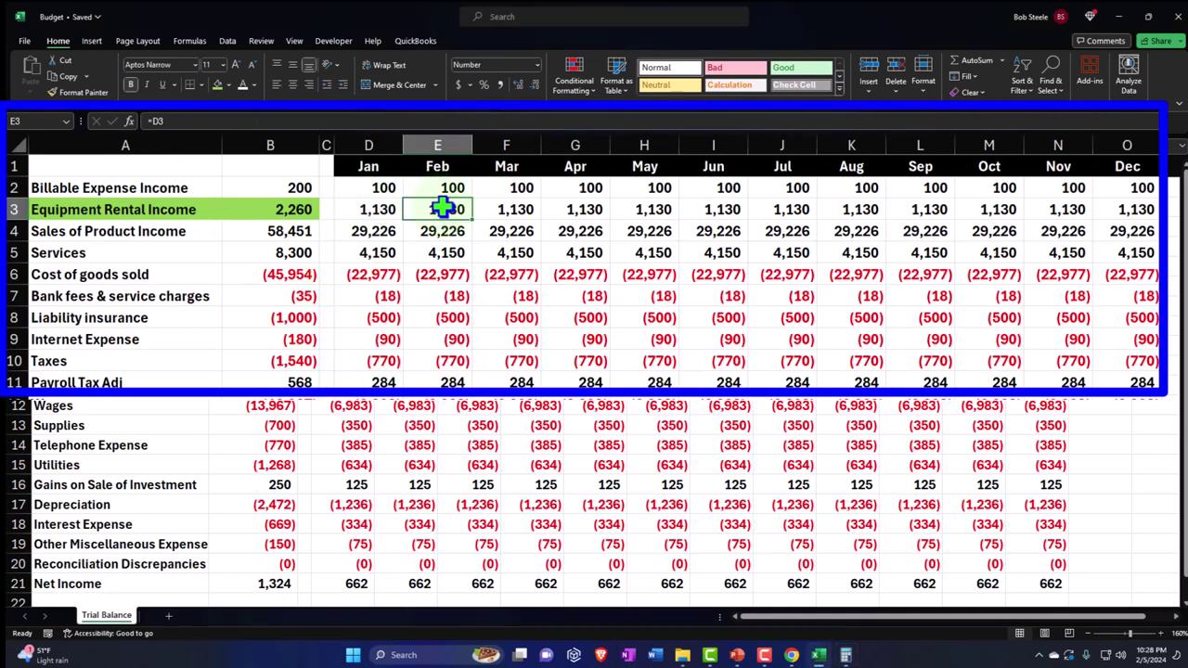
double_click(443, 209)
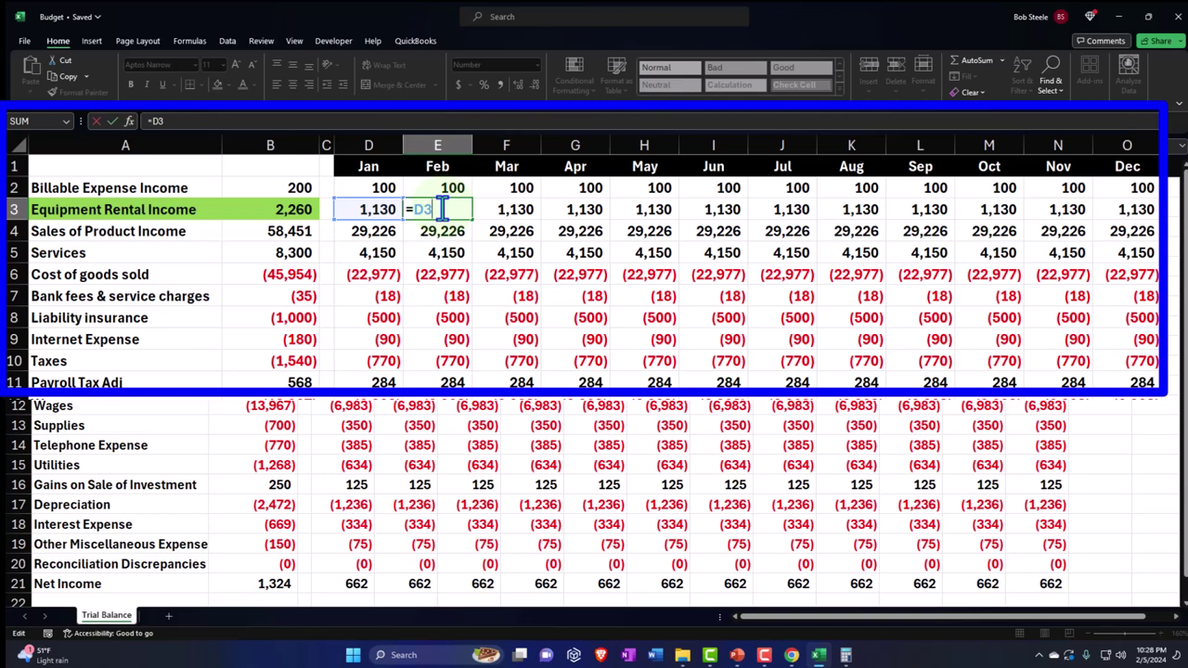
type("*1.05")
key("Return")
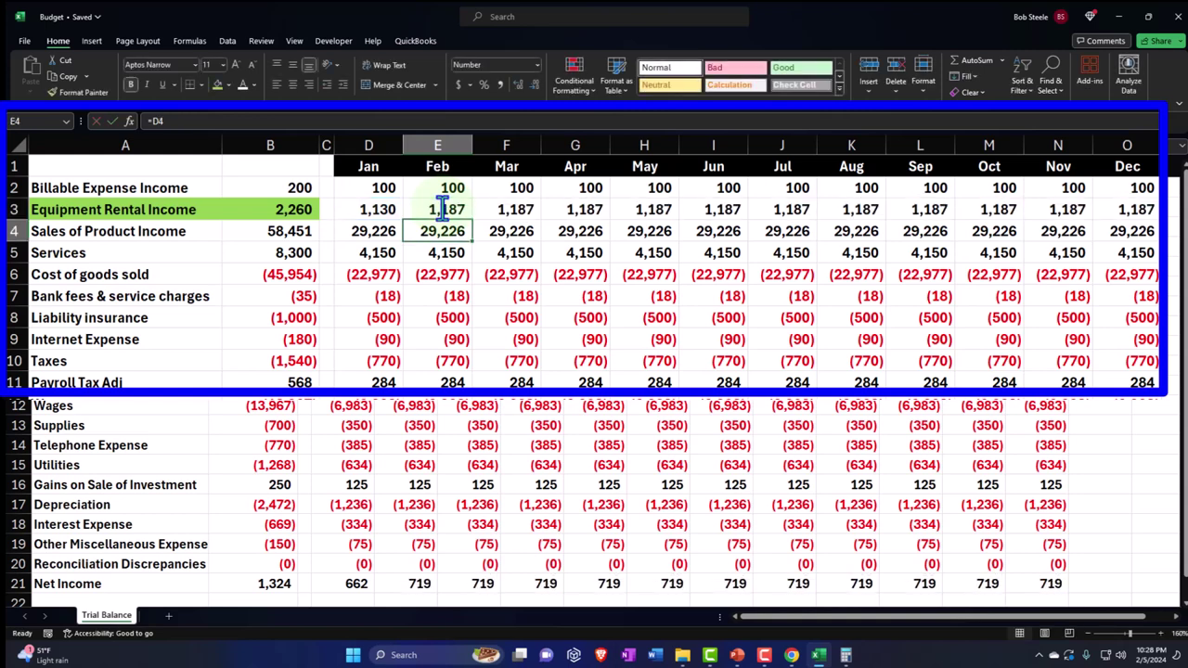
left_click(444, 206)
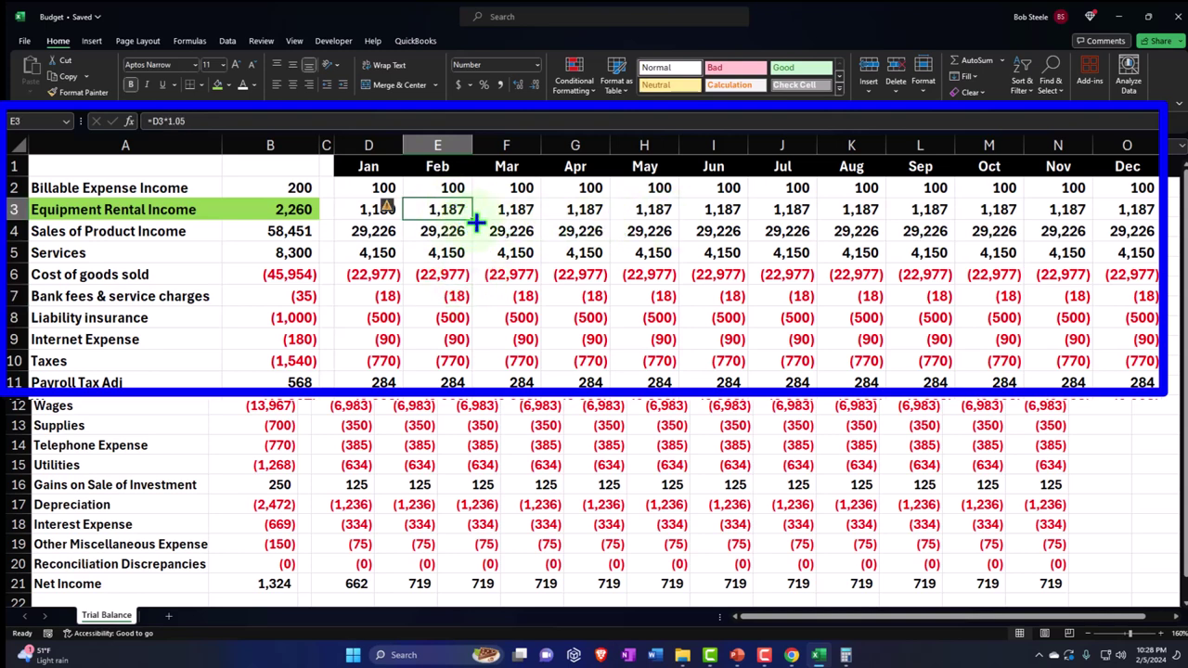
left_click_drag(475, 222, 1143, 221)
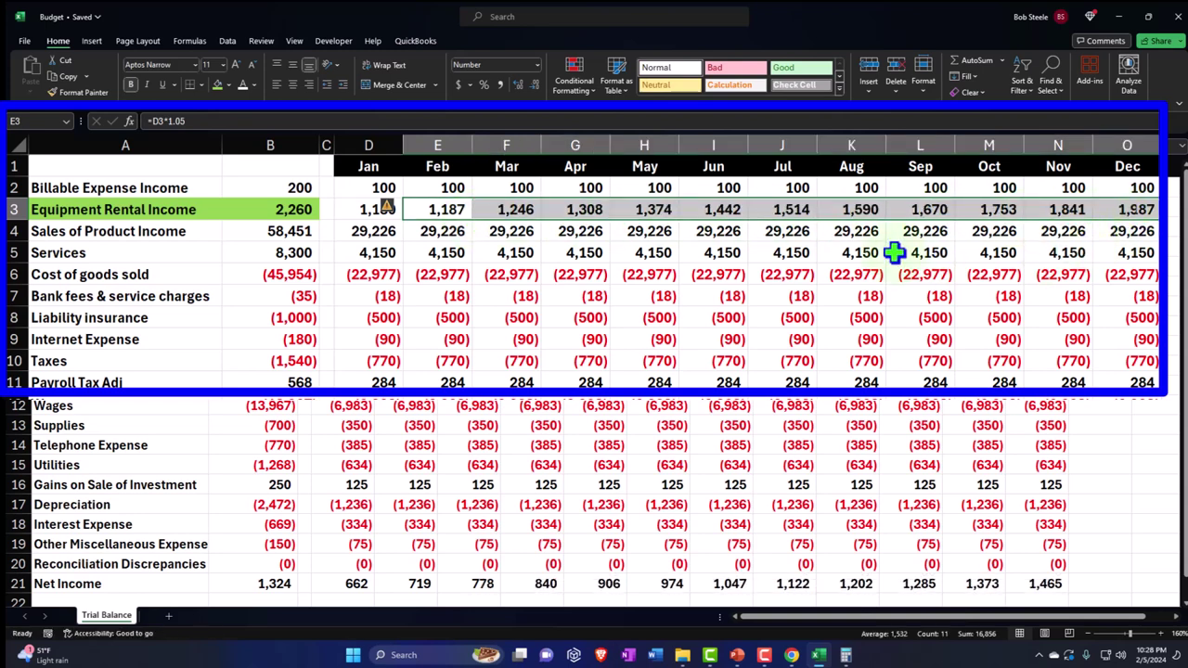
Step: Check that the copied Equipment Rental Income formulas for Mar, Apr and May each build on the prior month
left_click(506, 171)
double_click(506, 212)
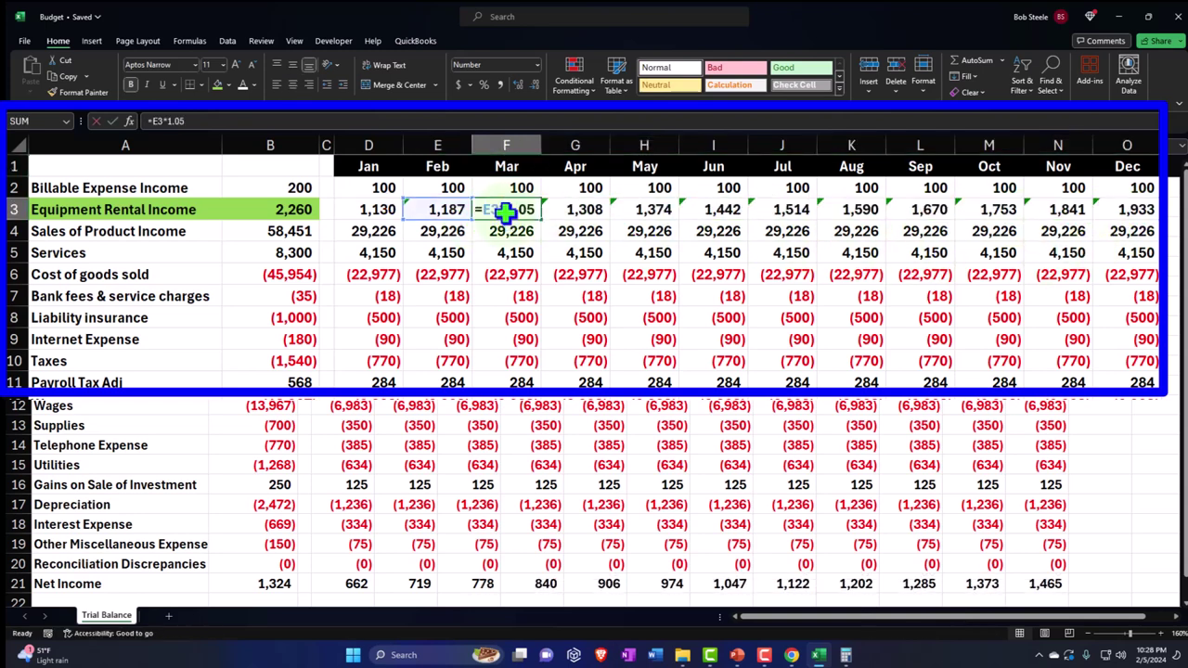
key("Return")
double_click(590, 209)
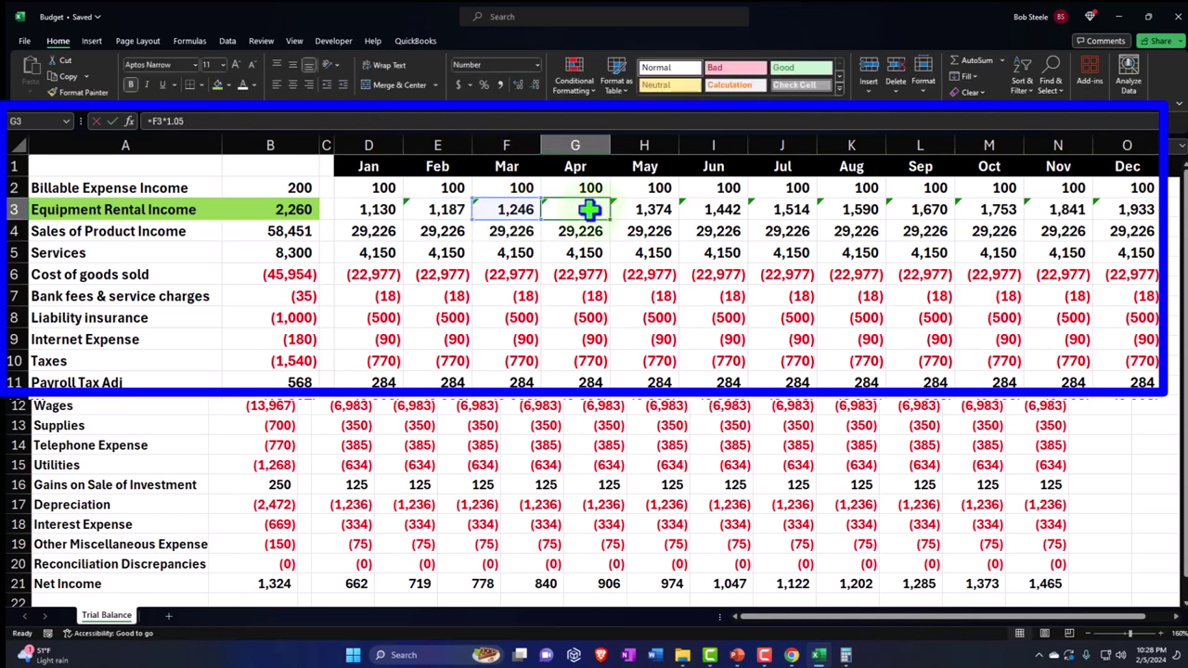
key("Return")
double_click(655, 209)
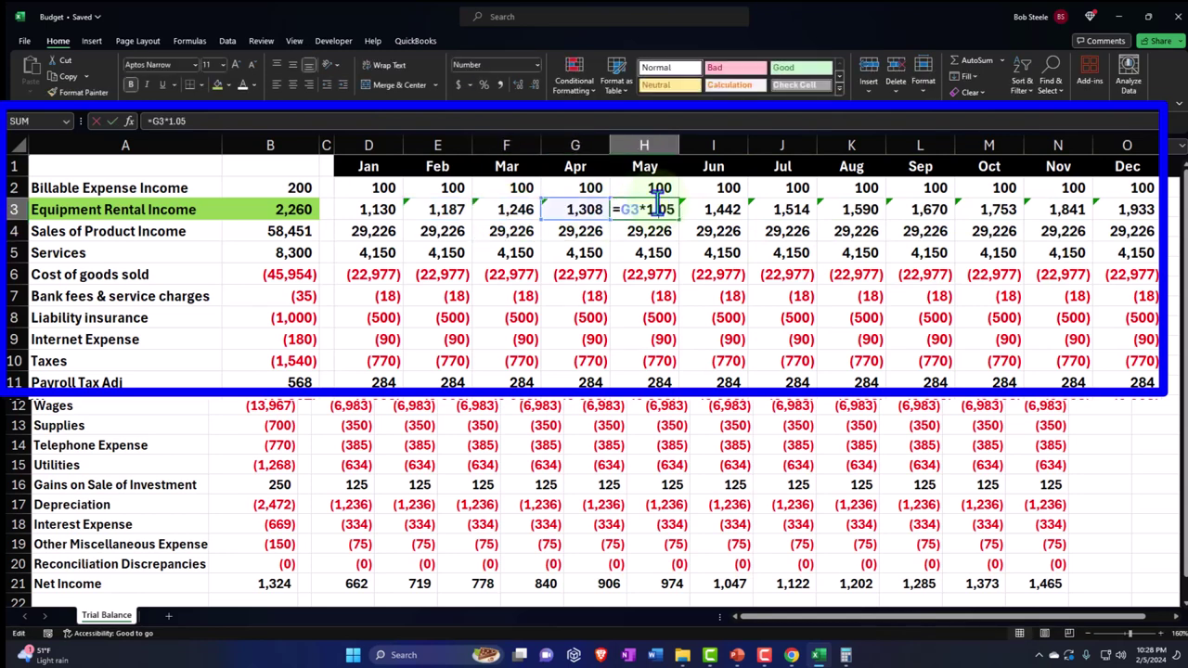
key("Return")
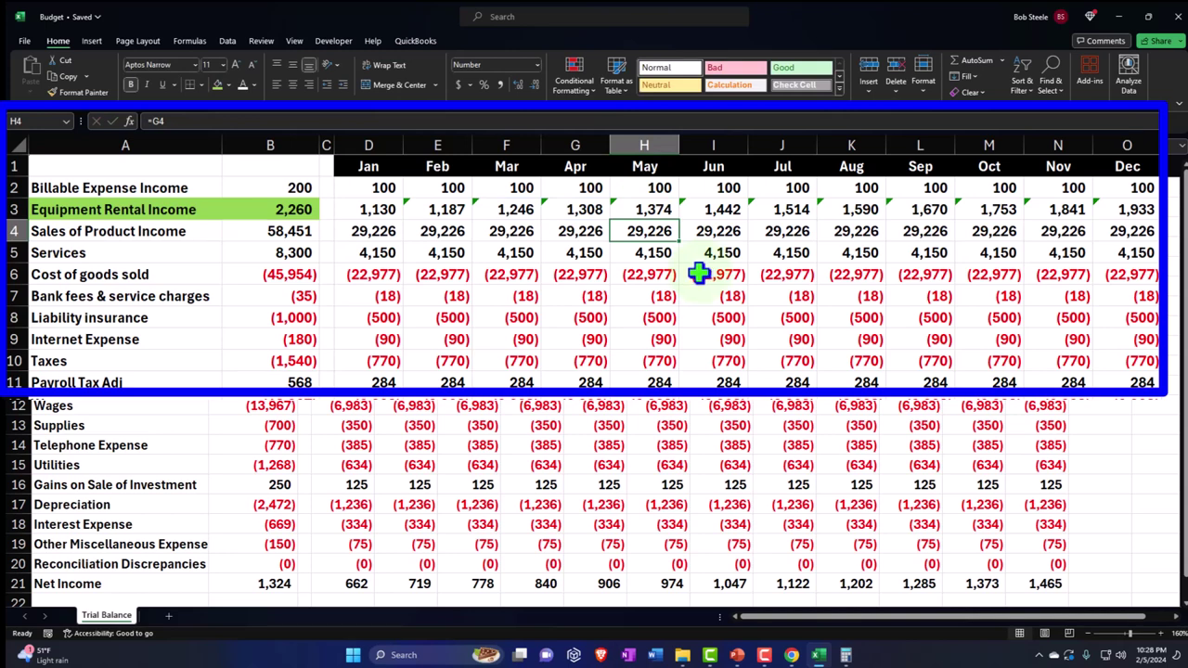
key("Up")
key("Left")
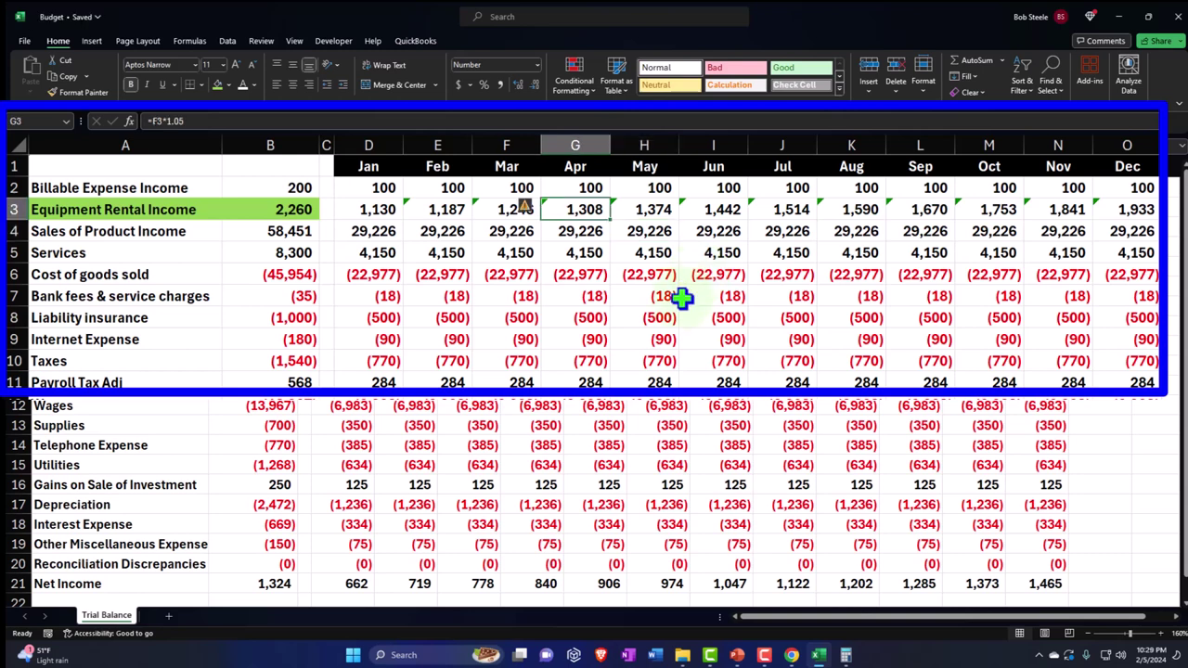
Step: Ignore the inconsistent-formula errors on the Feb through Dec Equipment Rental Income cells, E3:O3
left_click(594, 368)
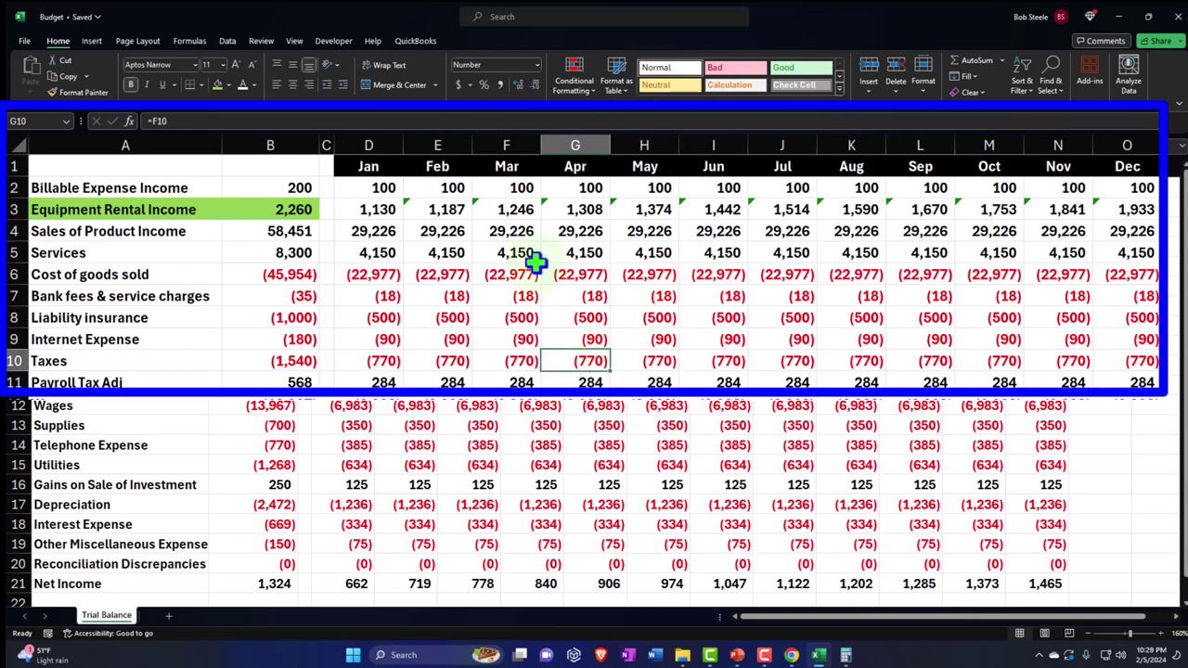
left_click(468, 228)
left_click(423, 224)
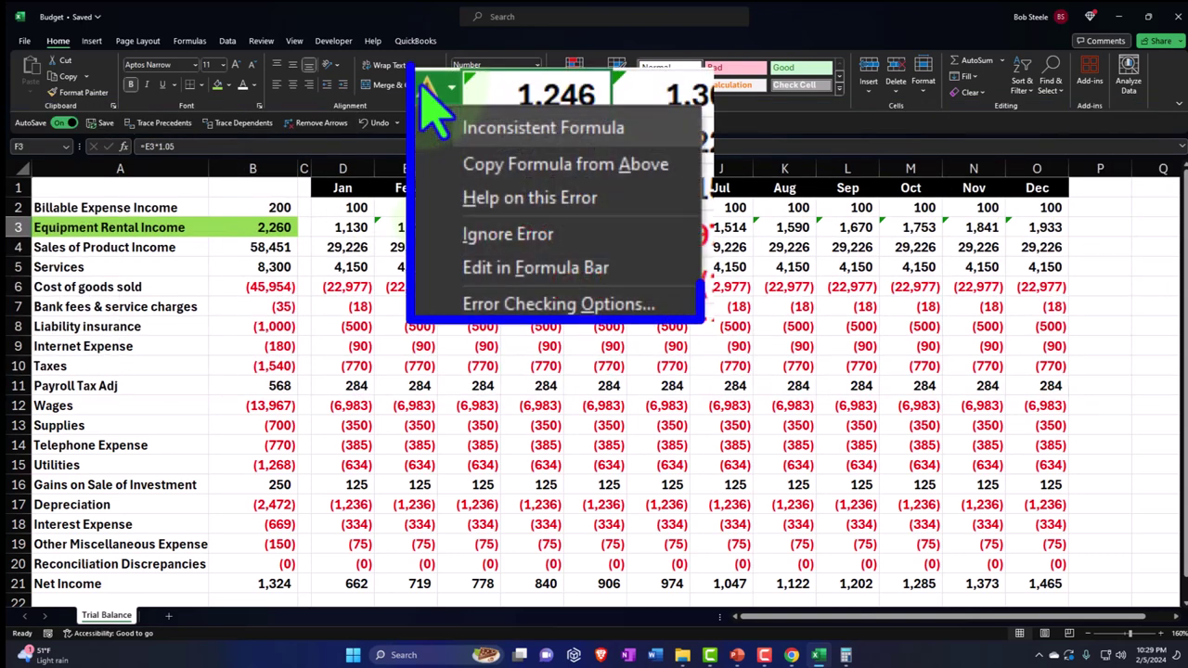
left_click(365, 254)
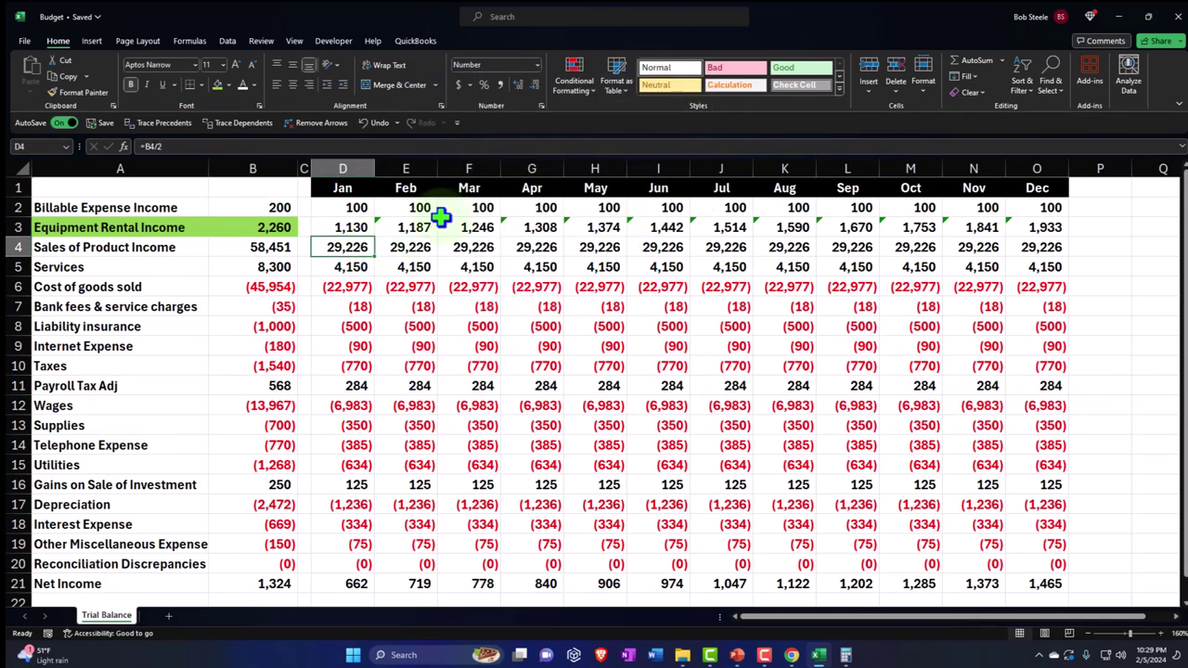
left_click_drag(397, 228, 1039, 226)
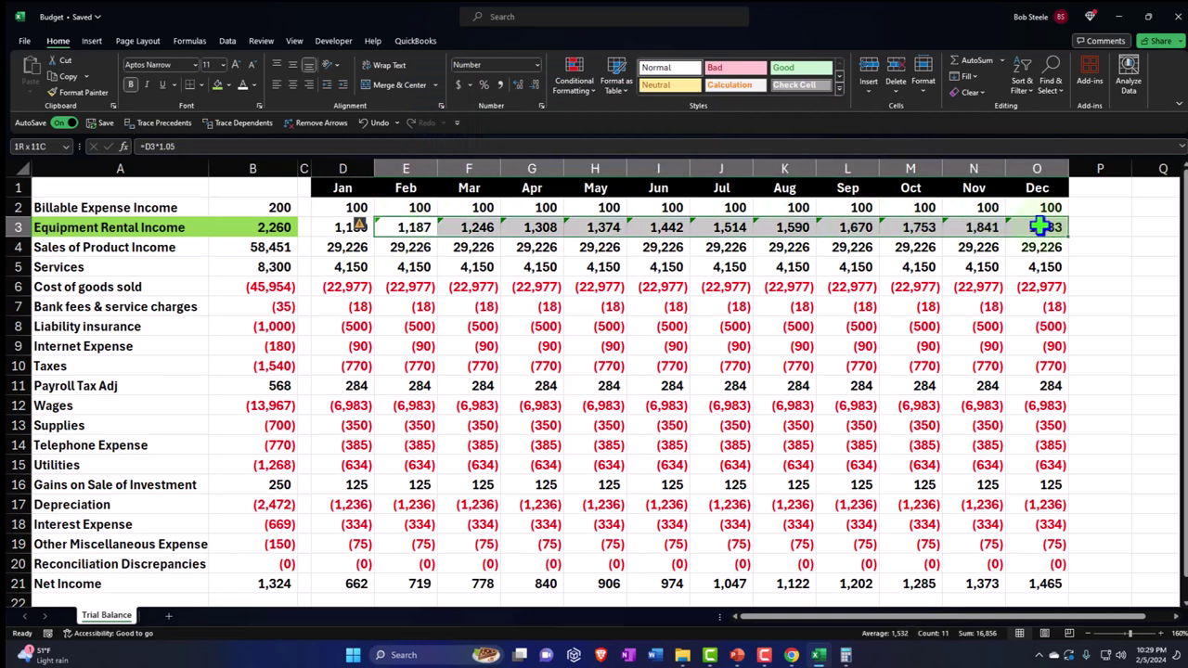
left_click(359, 228)
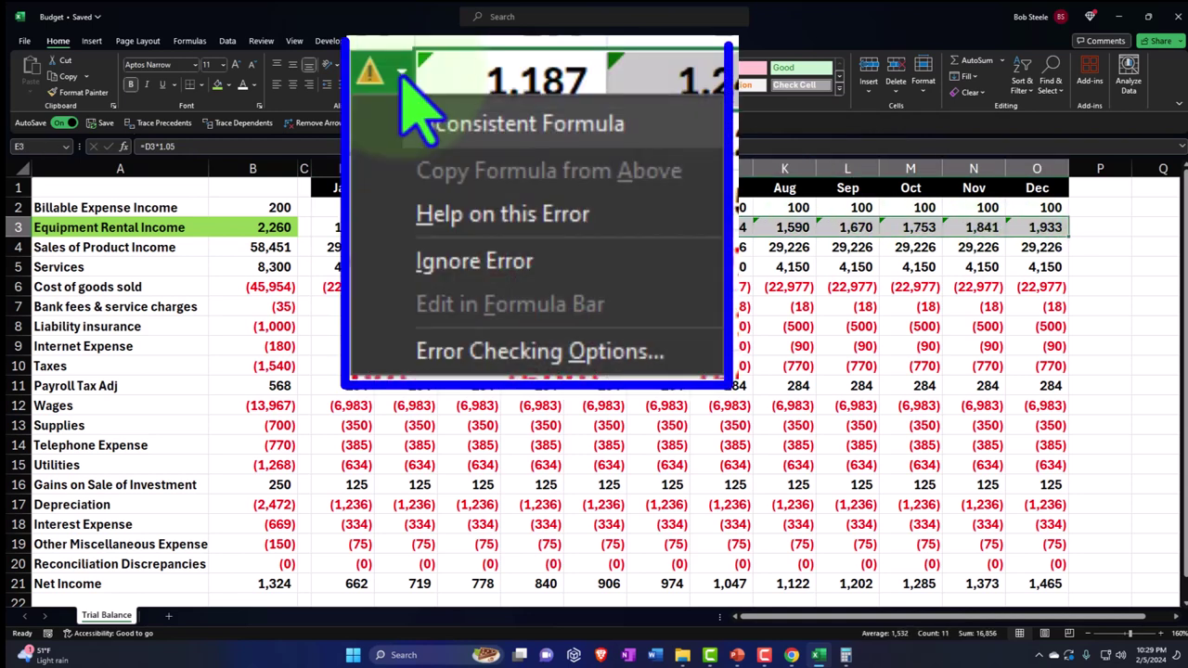
left_click(415, 265)
left_click(438, 243)
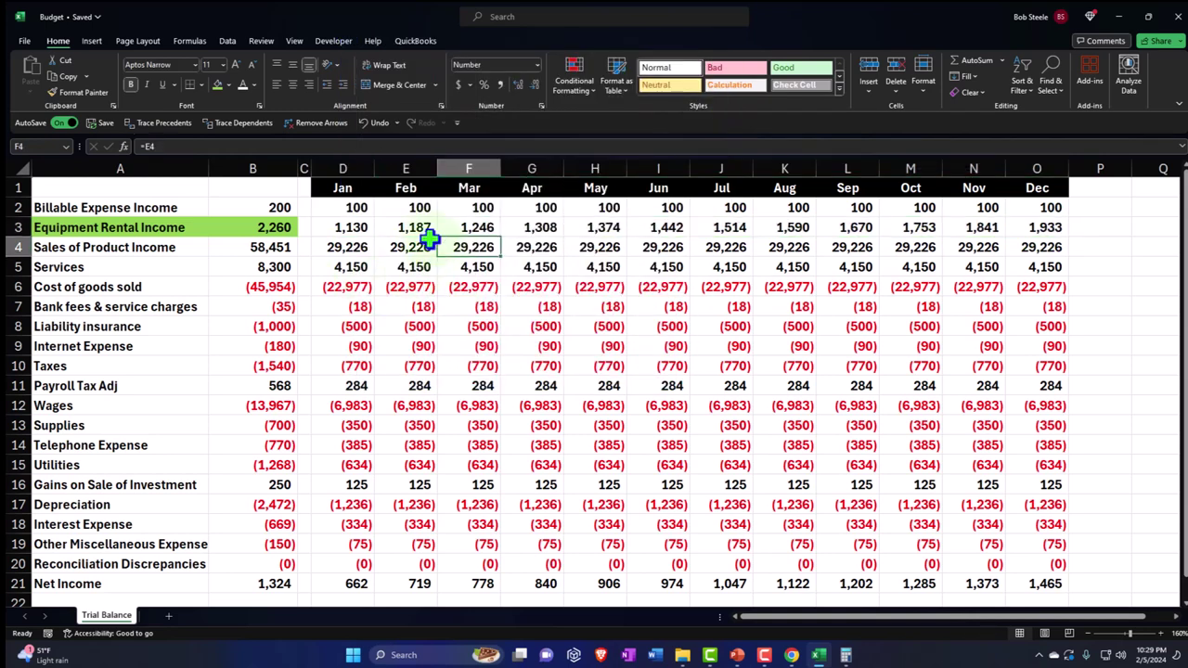
Step: Add a Total heading in P1 and give it the same header formatting as the Dec heading
left_click(1099, 189)
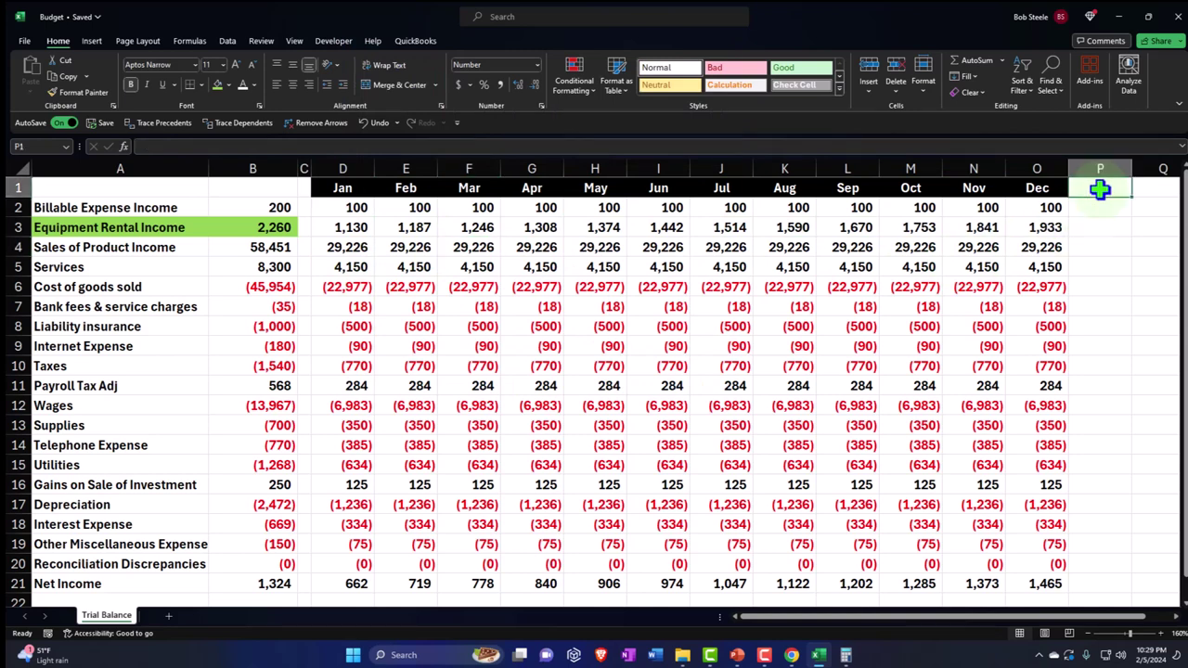
type("Tota")
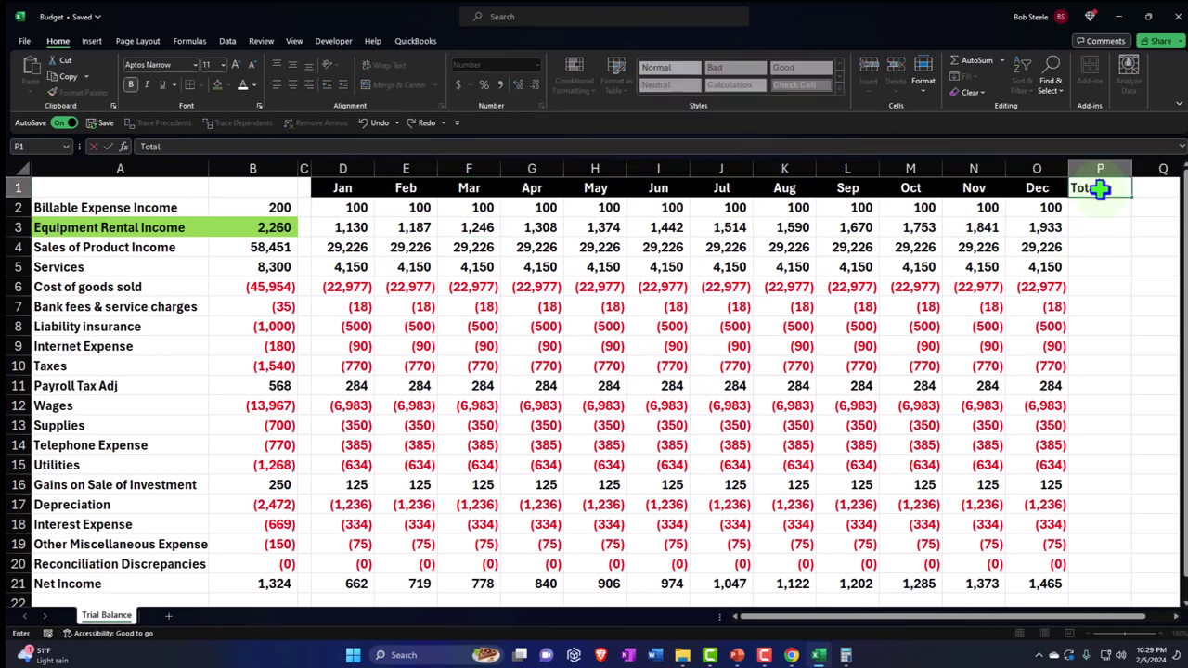
type("l")
key("Return")
key("Up")
key("Left")
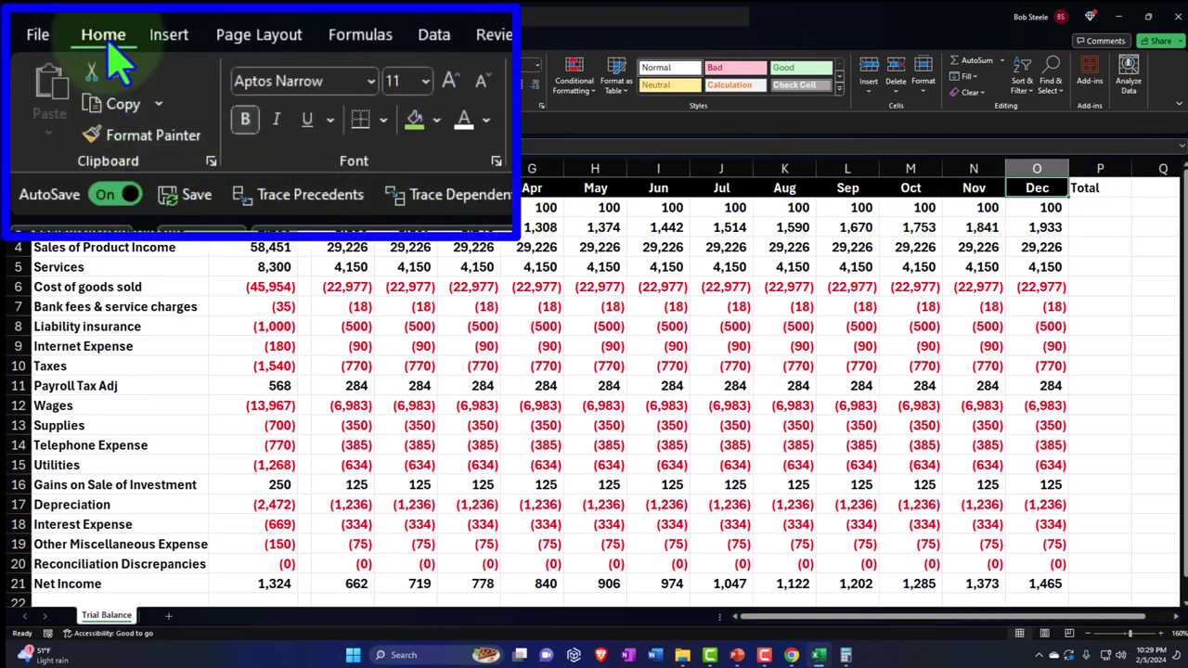
left_click(76, 92)
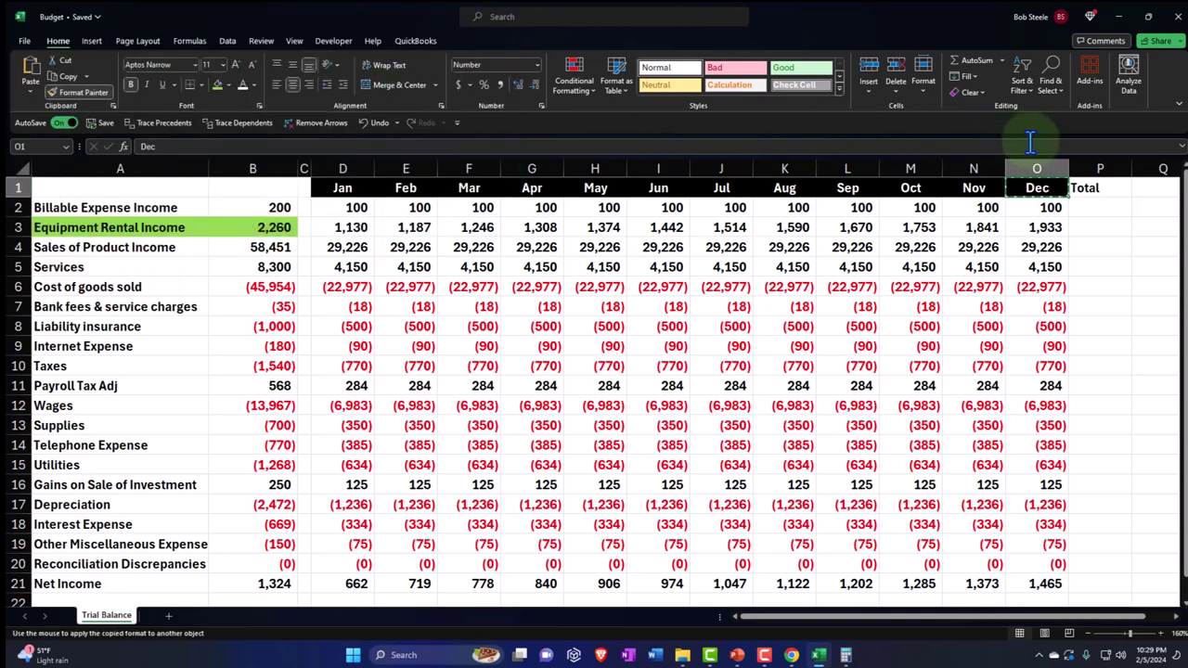
left_click(1099, 187)
Step: Total Billable Expense Income for Jan through Dec in P2 with the formula =SUM(D2:O2)
left_click(1097, 206)
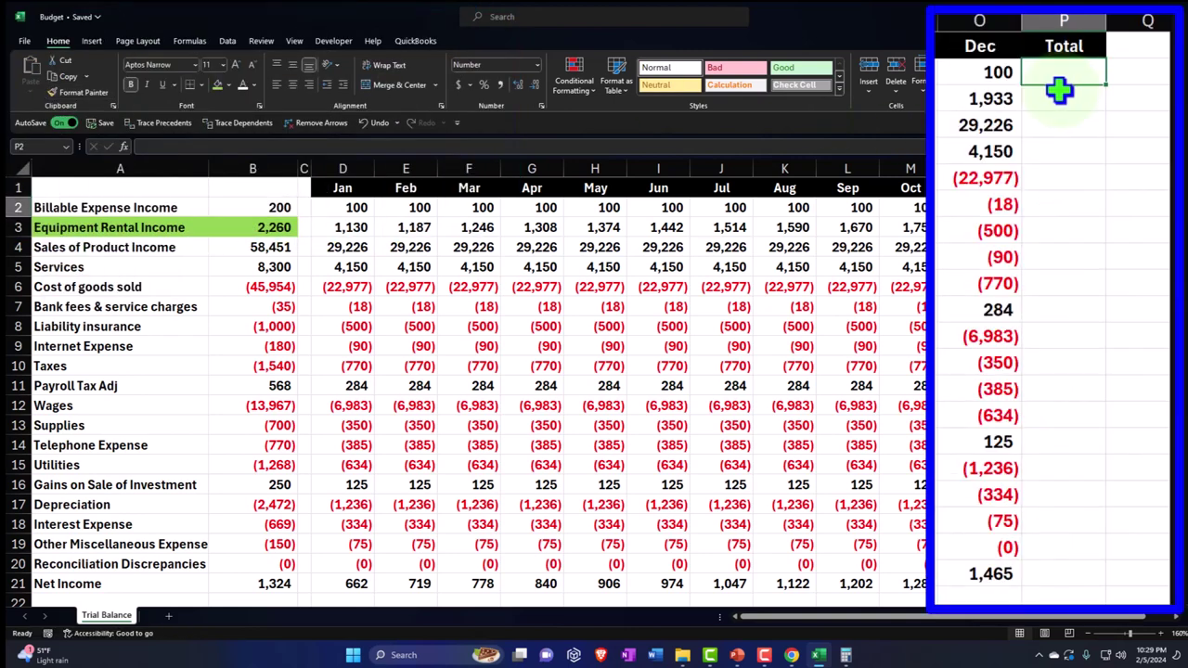
type("=sum")
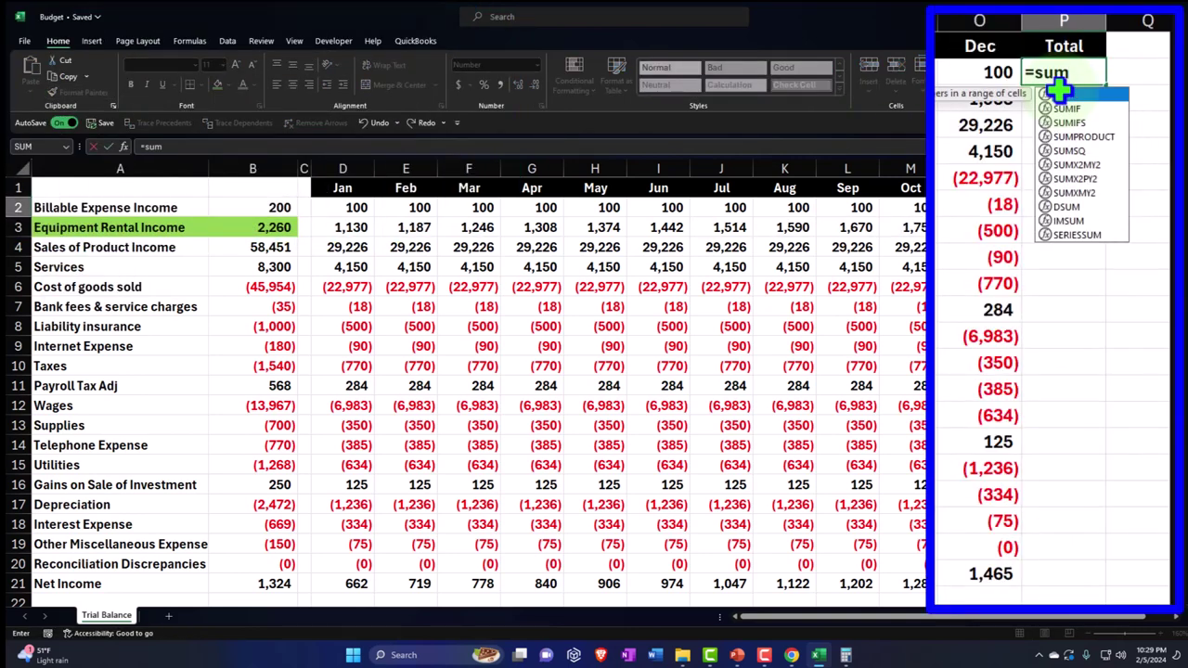
type("(")
key("Left")
key("shift+Left")
key("shift+Left")
key("shift+Left")
key("shift+Left")
key("shift+Left")
key("shift+Left")
key("shift+Left")
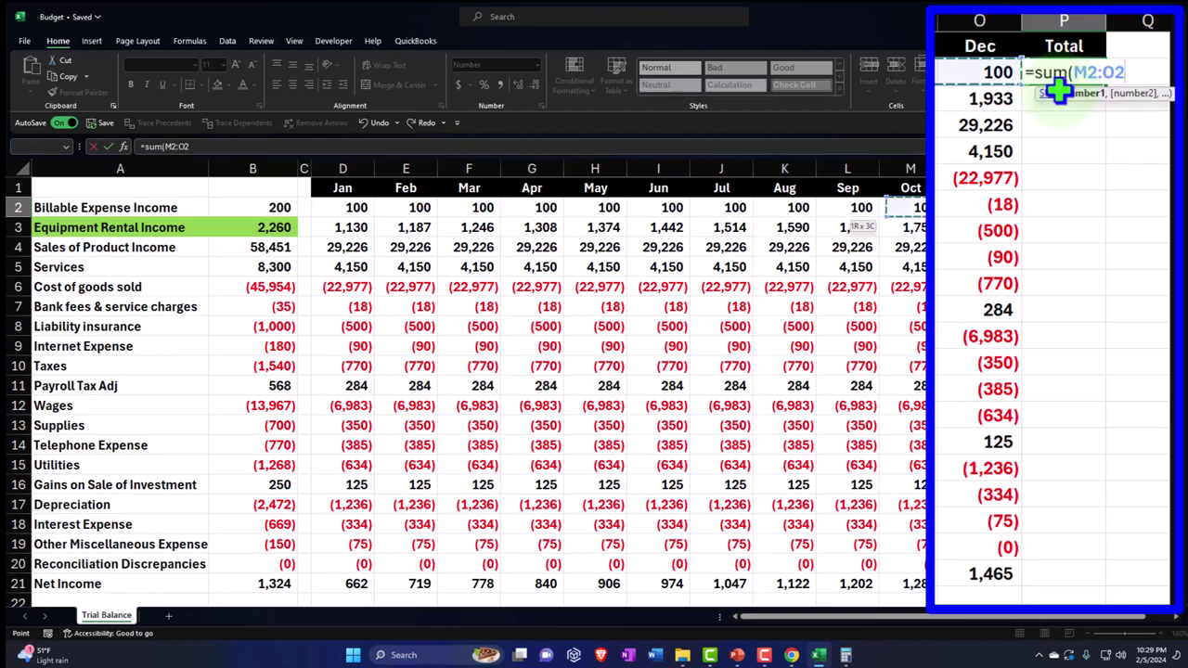
key("shift+Left")
key("shift+Left")
key("shift+Left")
key("shift+Left")
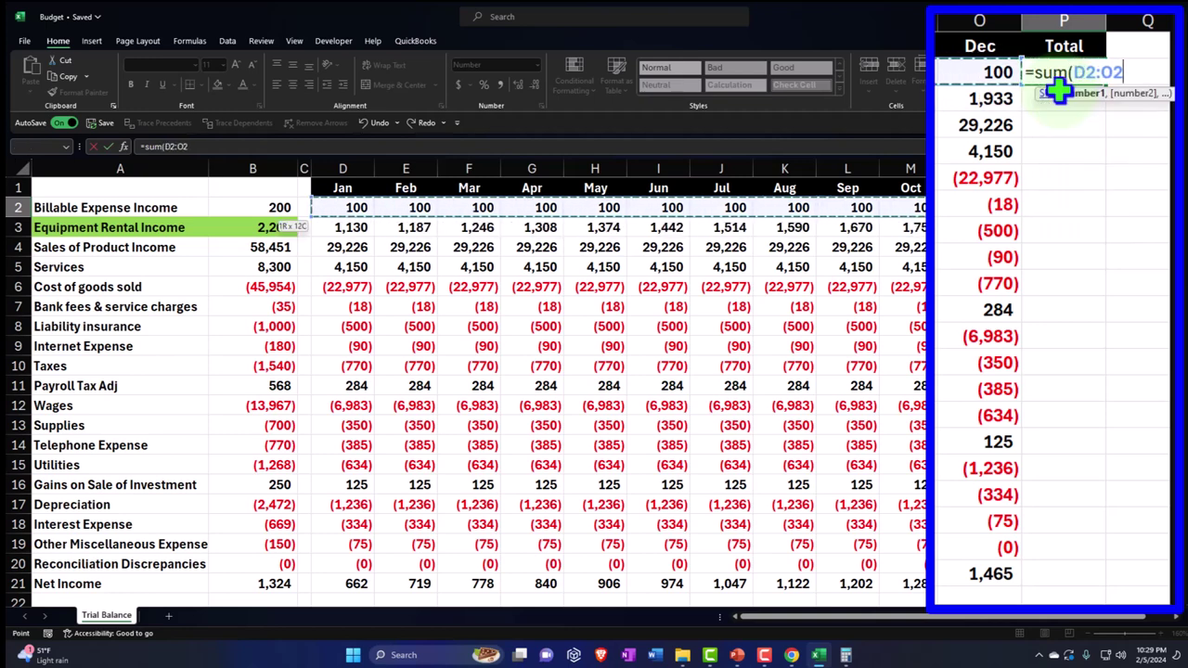
key("Return")
Step: Copy the P2 total formula down through Reconciliation Discrepancies in P20 and extend the Net Income formula from O21 into P21
left_click(1076, 76)
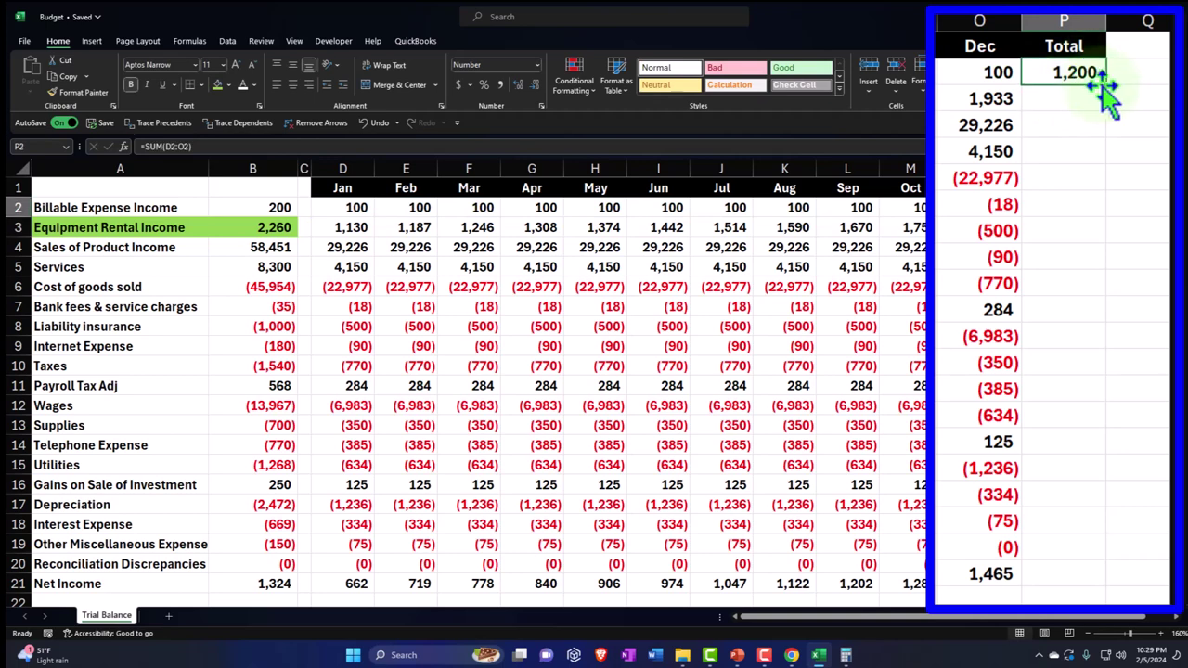
left_click_drag(1105, 85, 1082, 557)
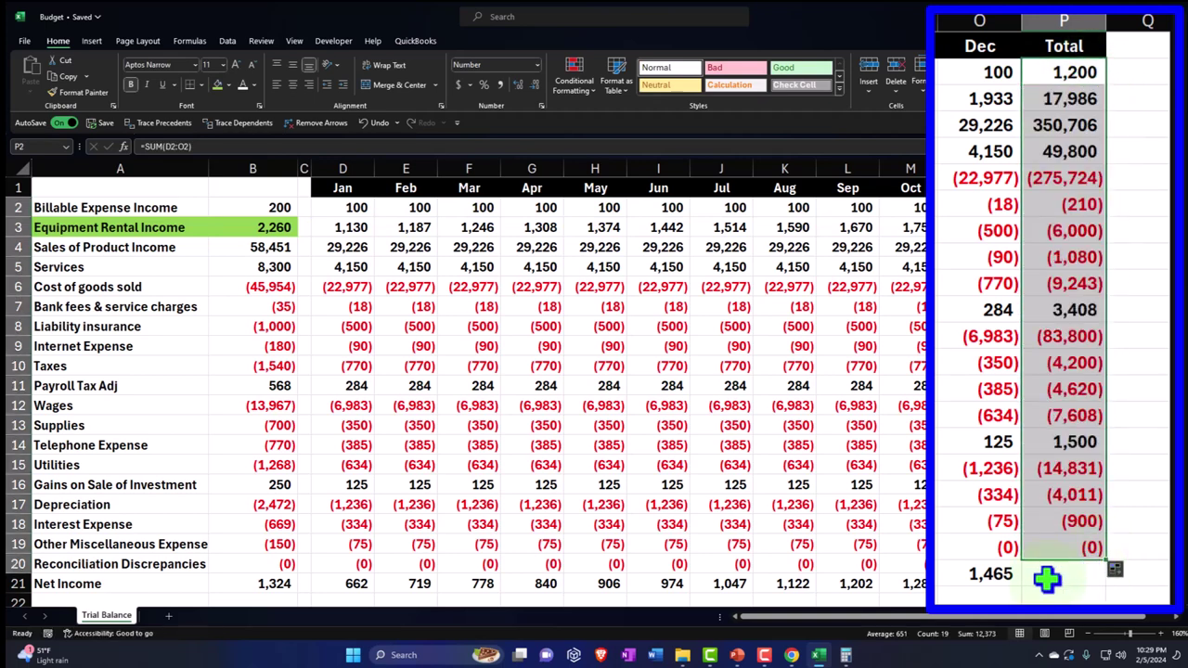
left_click(1007, 577)
left_click_drag(1022, 585, 1076, 575)
double_click(1073, 577)
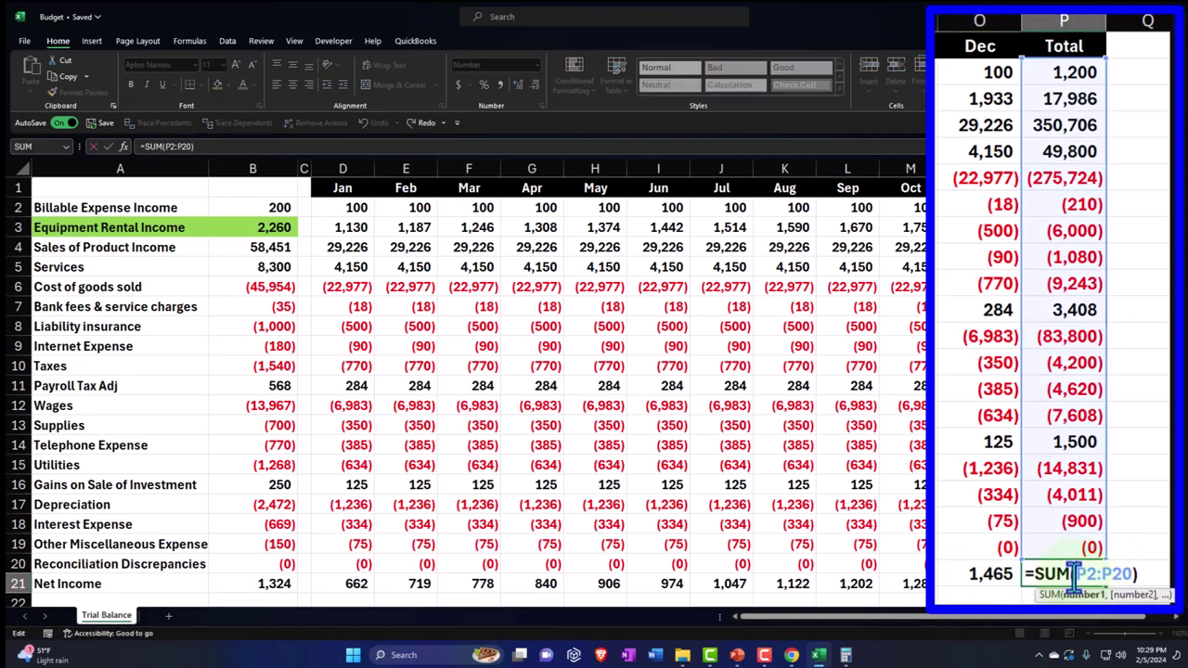
key("Return")
Step: Check the annual total formula for Equipment Rental Income in P3
scroll(999, 445, "up", 1)
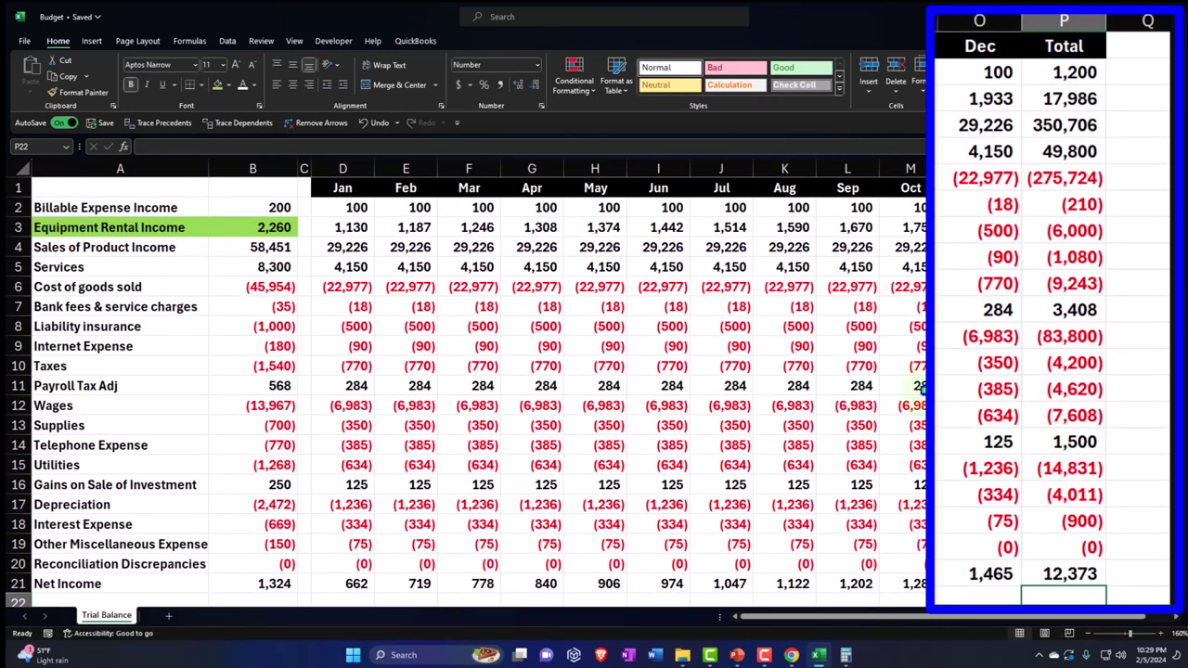
double_click(1047, 96)
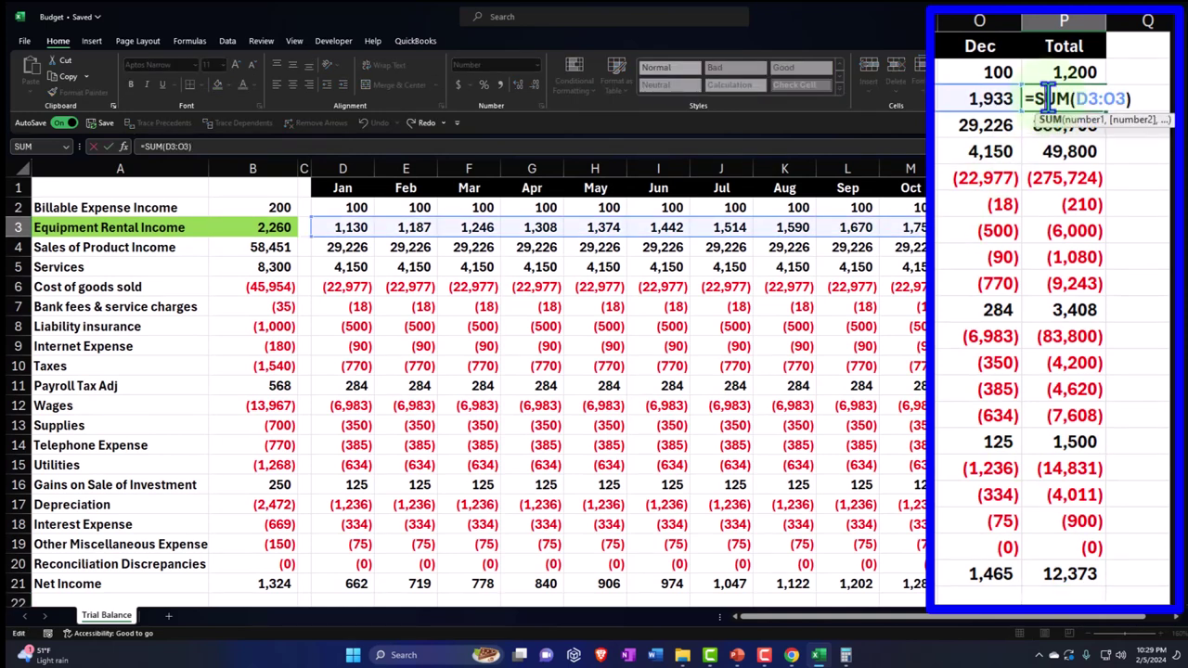
key("Return")
left_click(1048, 96)
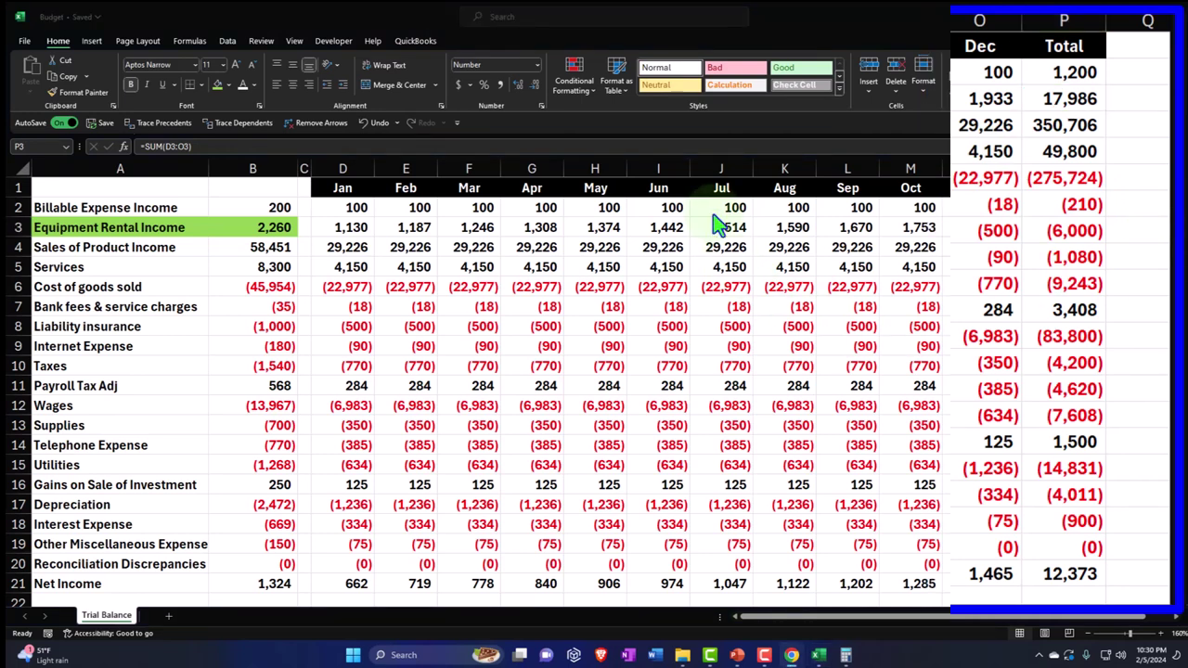
Step: Highlight the Sales of Product Income label and amount in A4:B4 with the light green fill and narrow column B
left_click(104, 247)
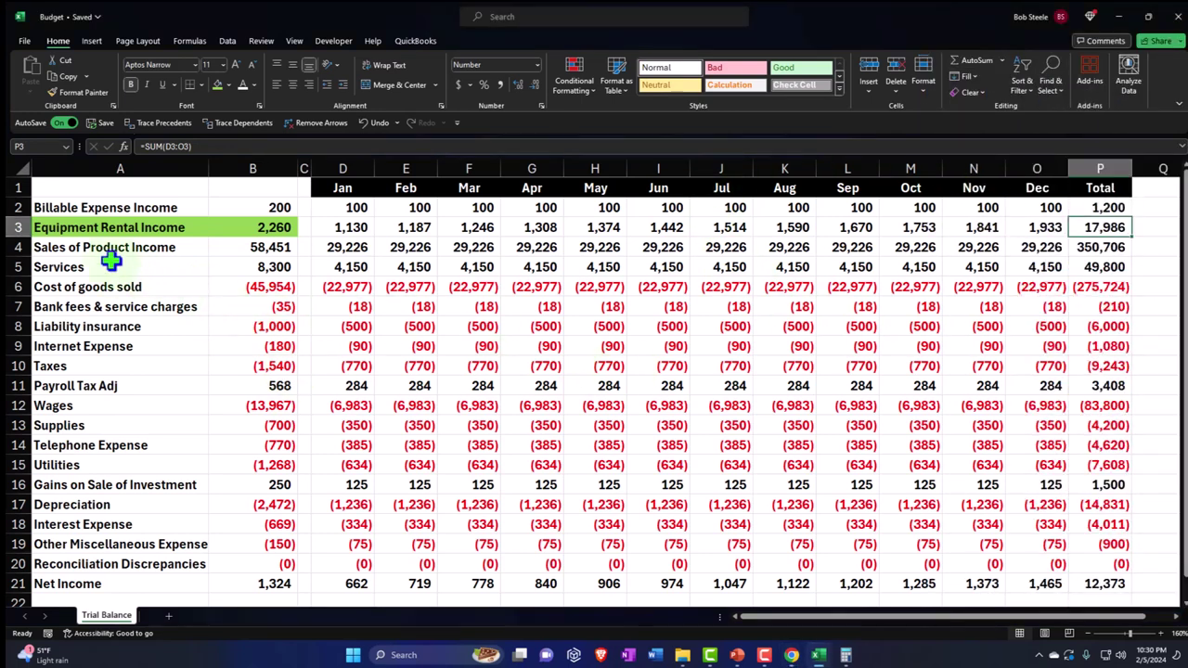
left_click_drag(104, 247, 250, 247)
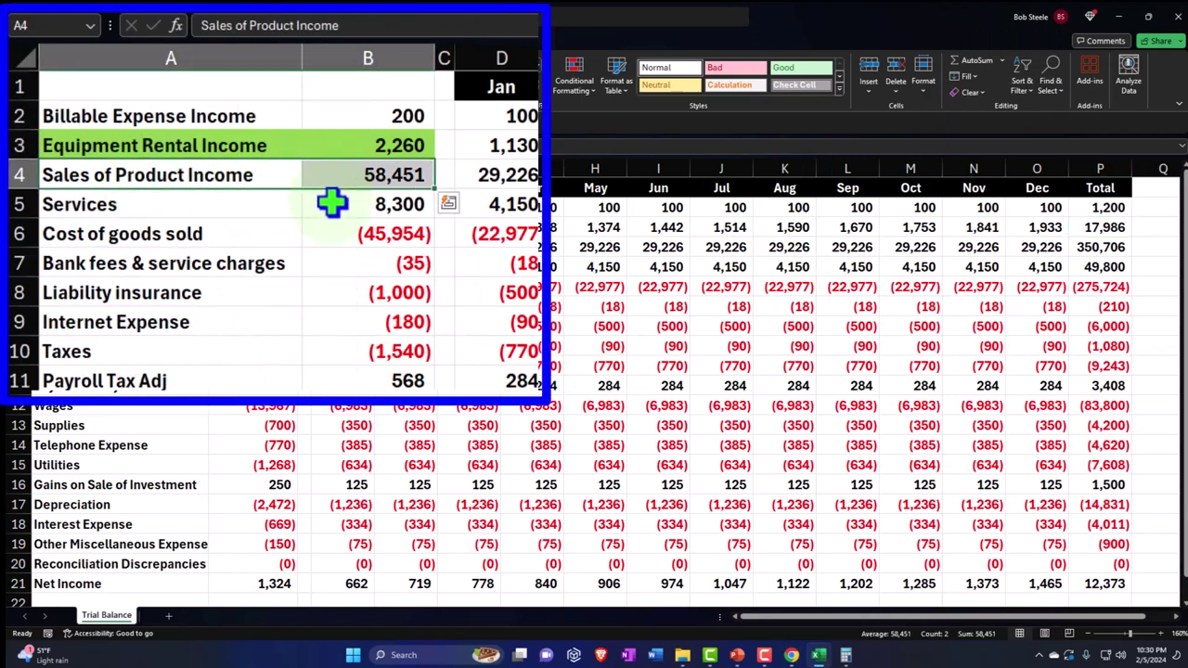
left_click(215, 86)
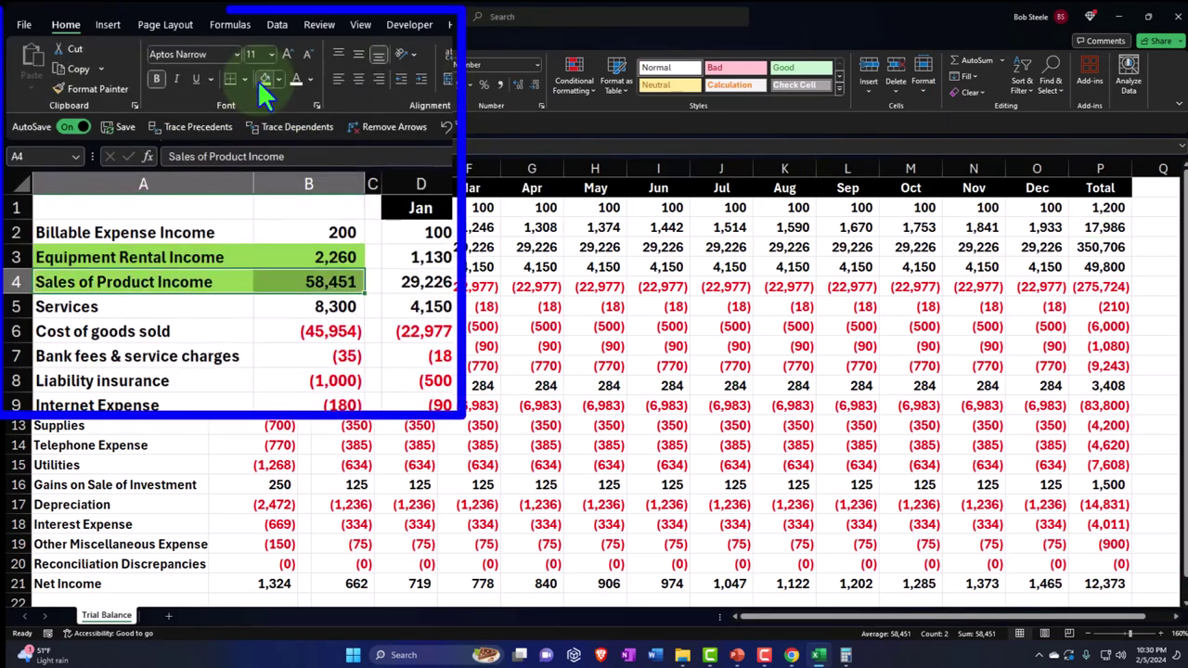
left_click(275, 322)
left_click_drag(306, 169, 269, 168)
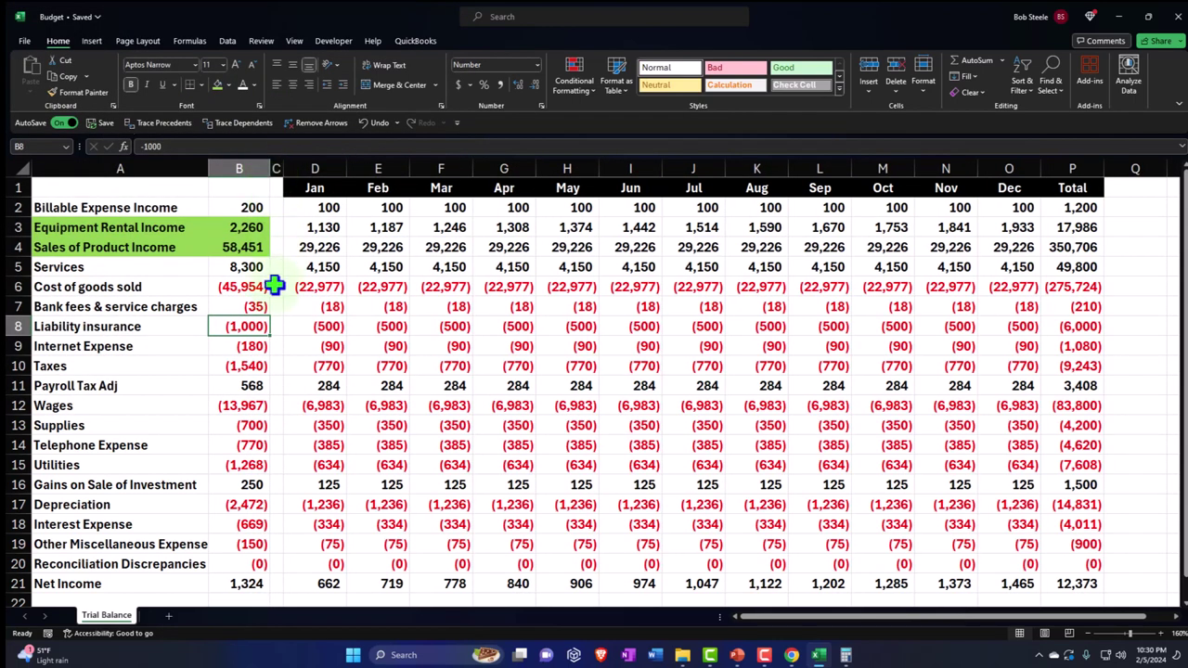
left_click(233, 247)
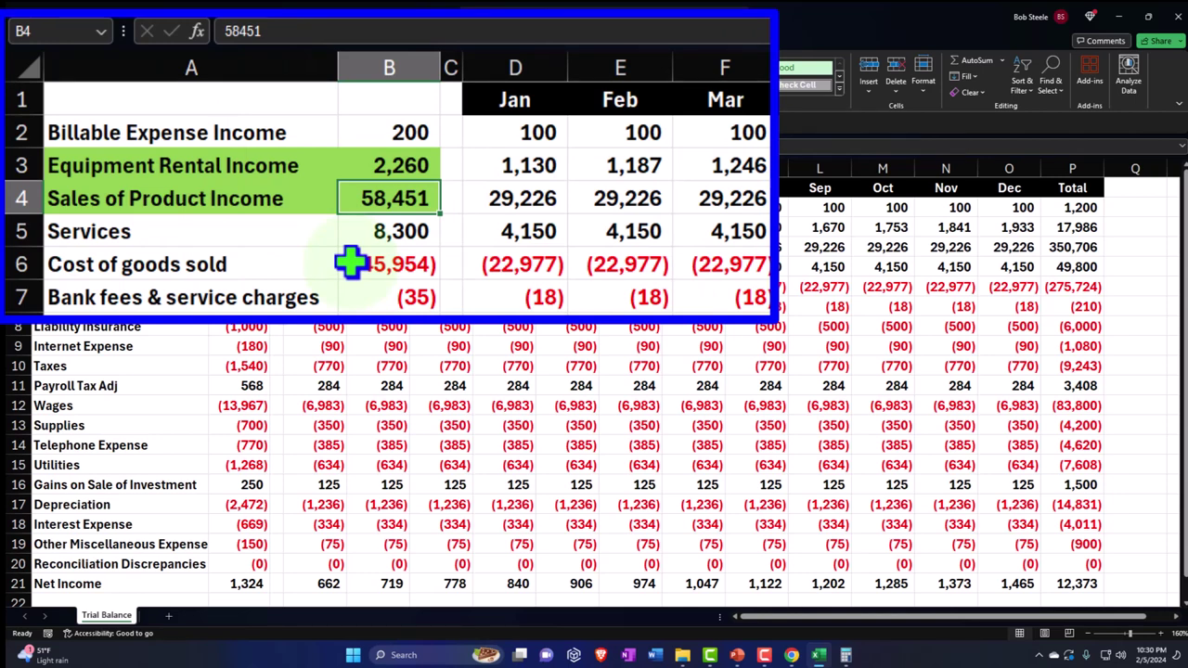
Step: Set February's Sales of Product Income in E4 to grow 10% over January with the formula =D4*1.10
key("Right")
key("Right")
key("Right")
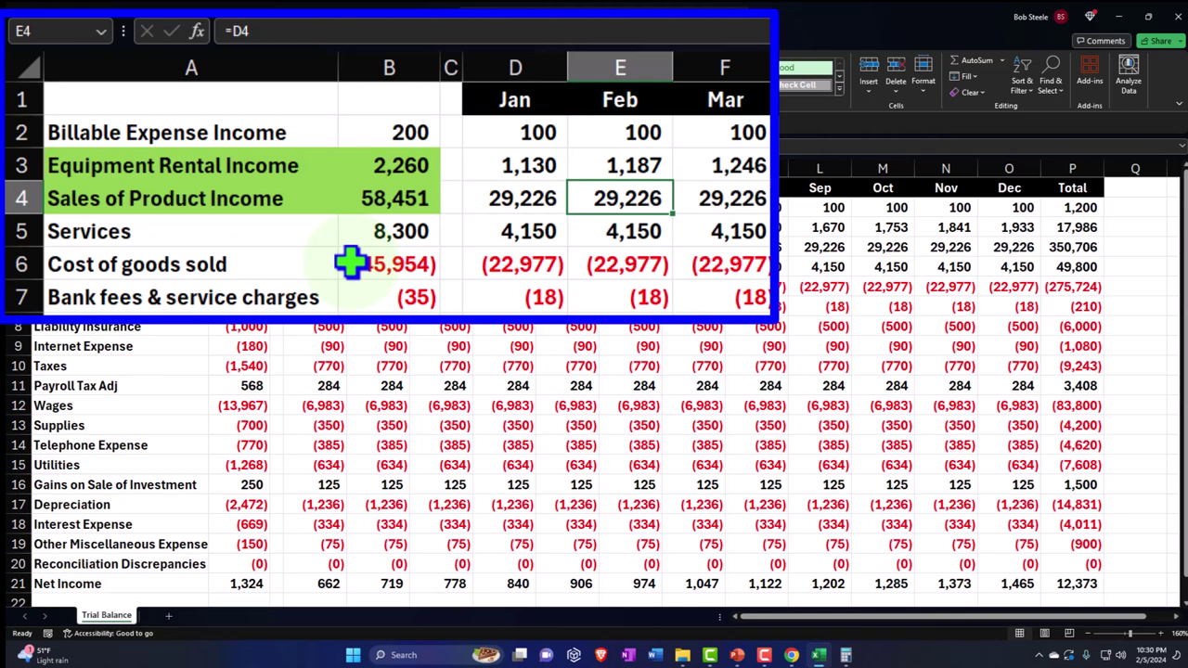
type("=")
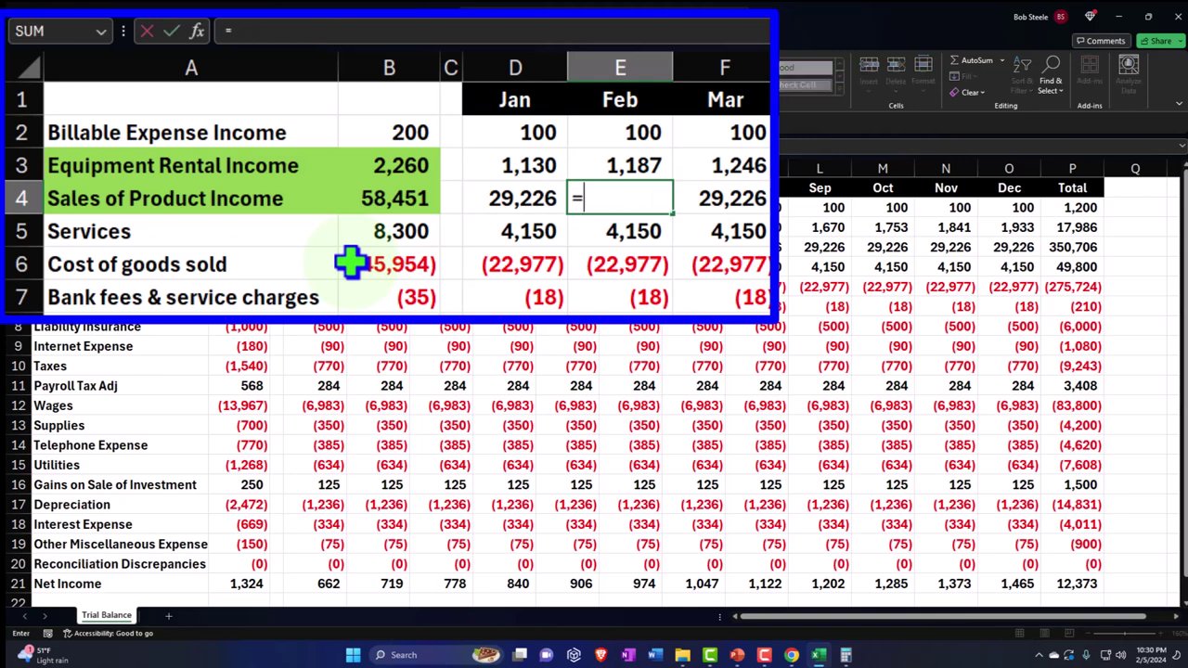
key("Left")
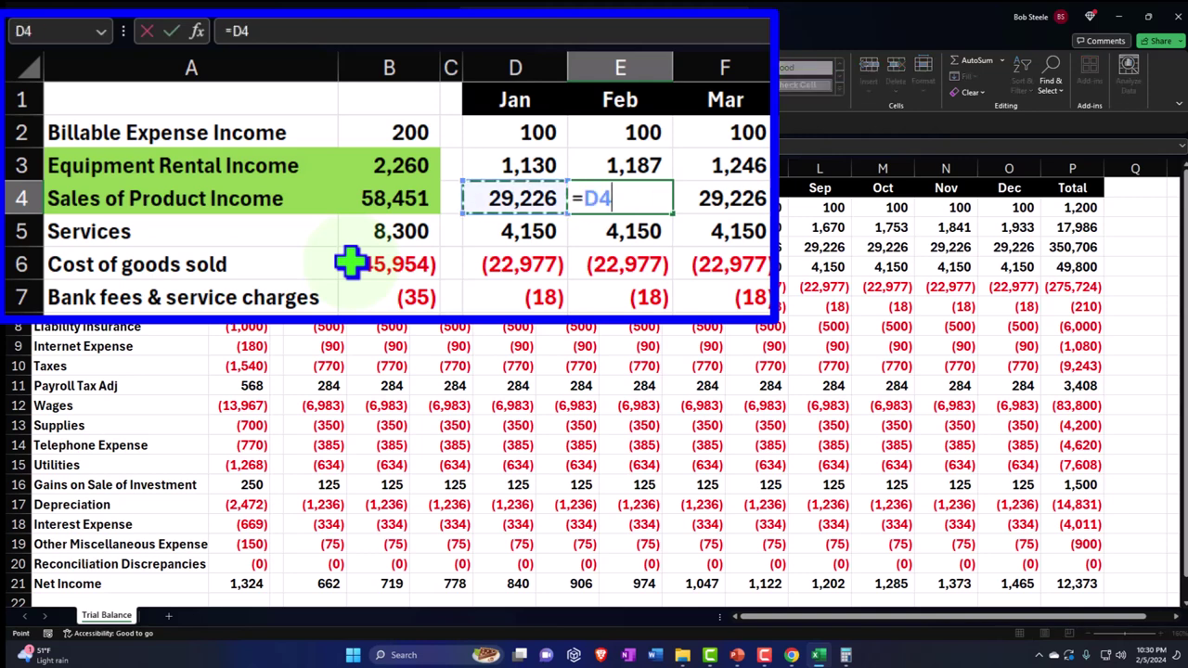
type("*")
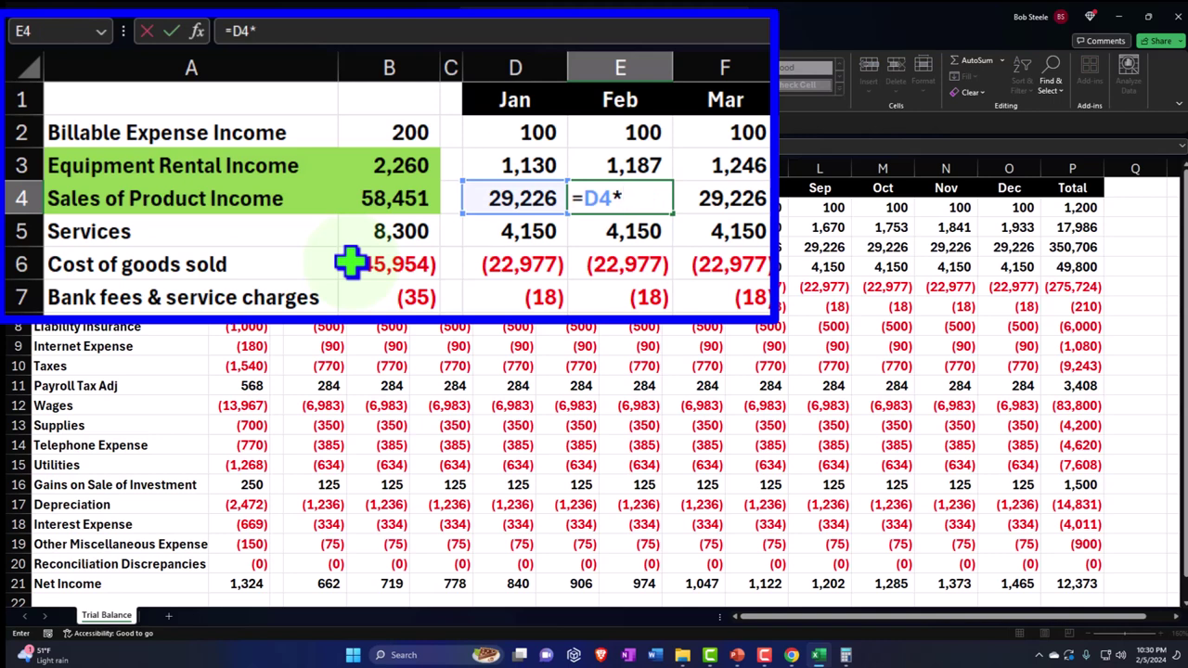
type("1.10")
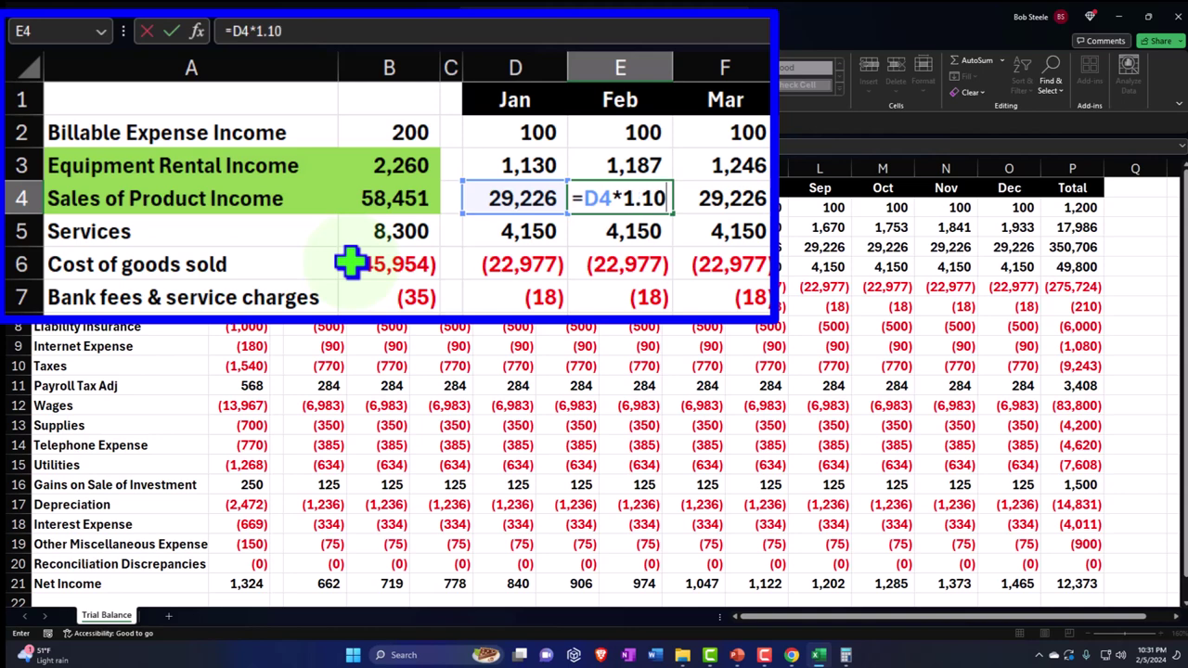
key("Return")
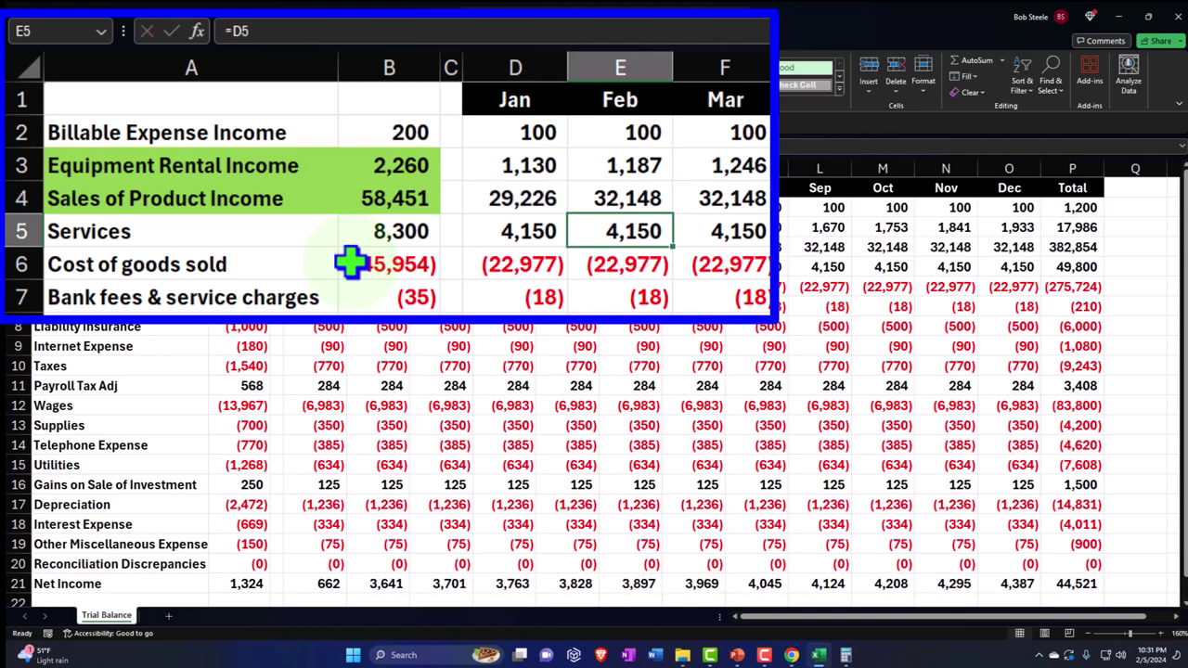
Step: Copy the February Sales of Product Income formula across through December in O4 and check the annual total formula in P4
key("Up")
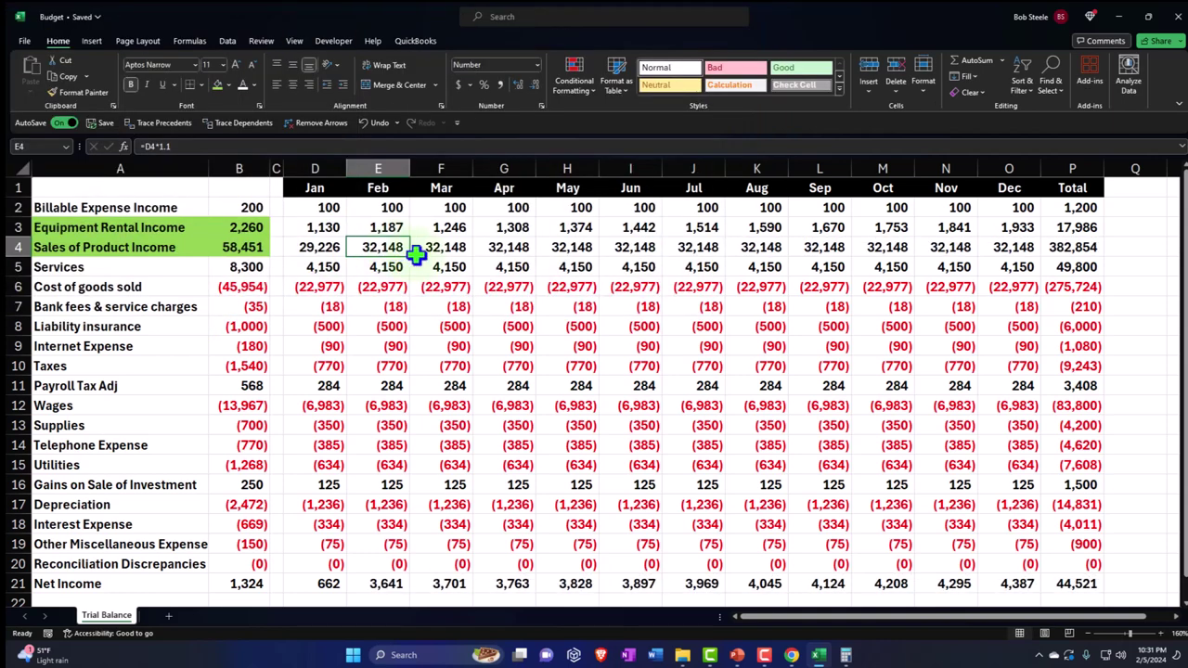
left_click_drag(420, 259, 1047, 243)
left_click(1123, 244)
key("alt+equal")
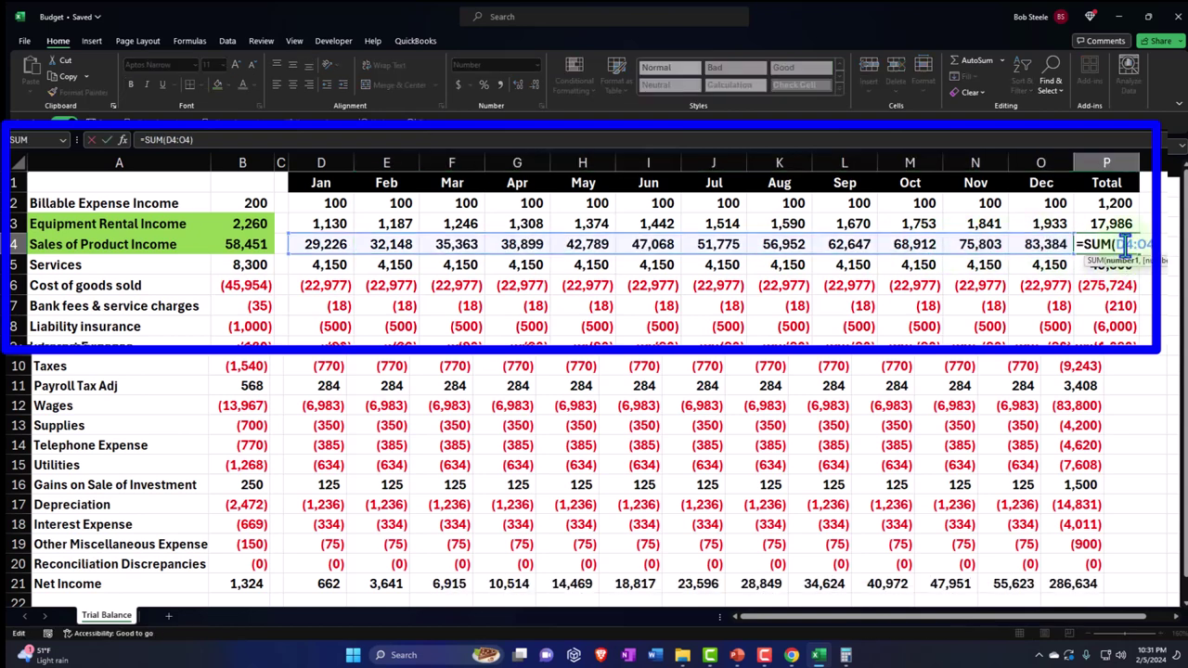
key("Return")
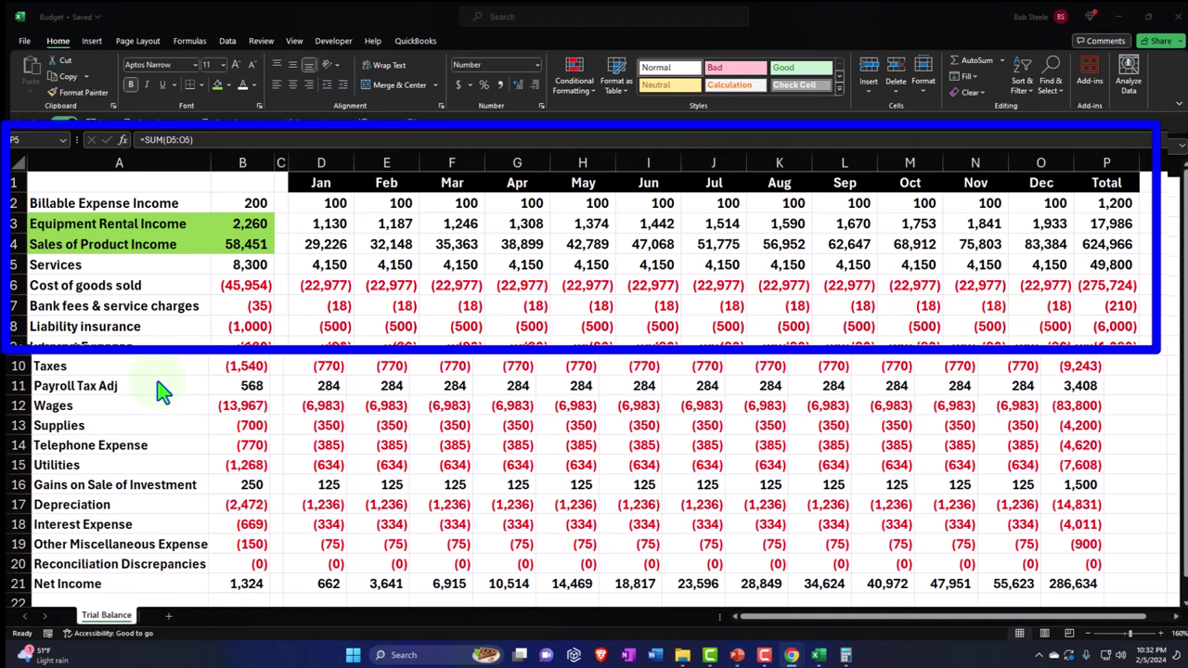
Step: Highlight the Services label and amount in A5:B5 with the light green fill and change February's Services formula in E5 to =D5+1000
left_click_drag(117, 271, 239, 269)
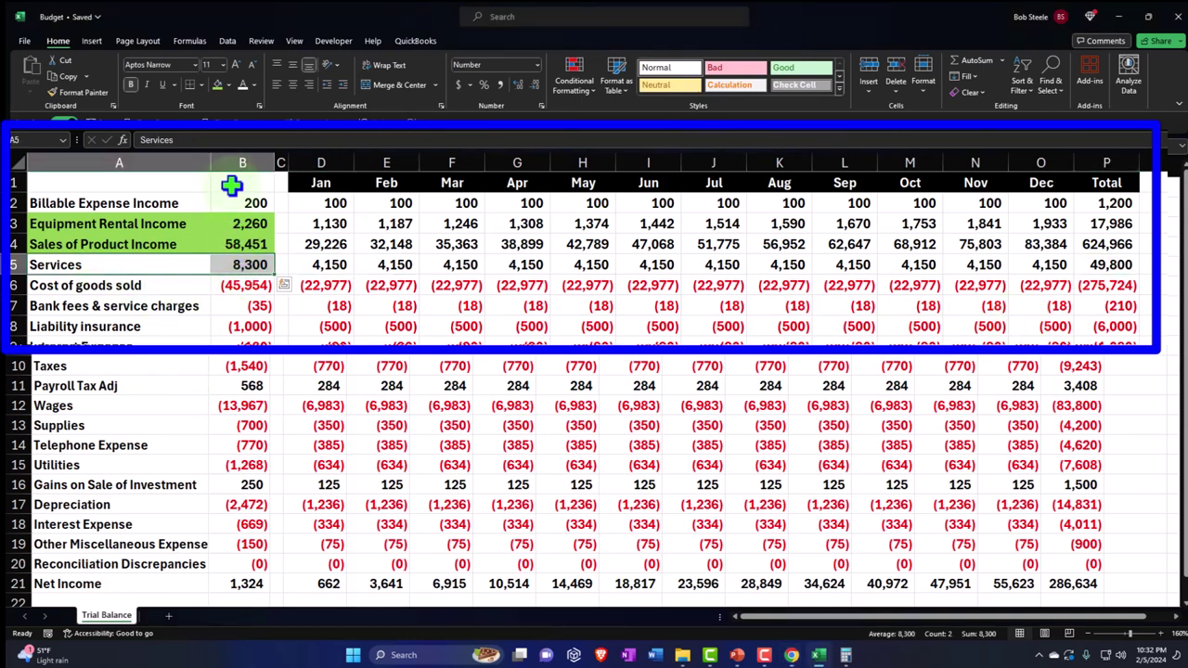
left_click(217, 84)
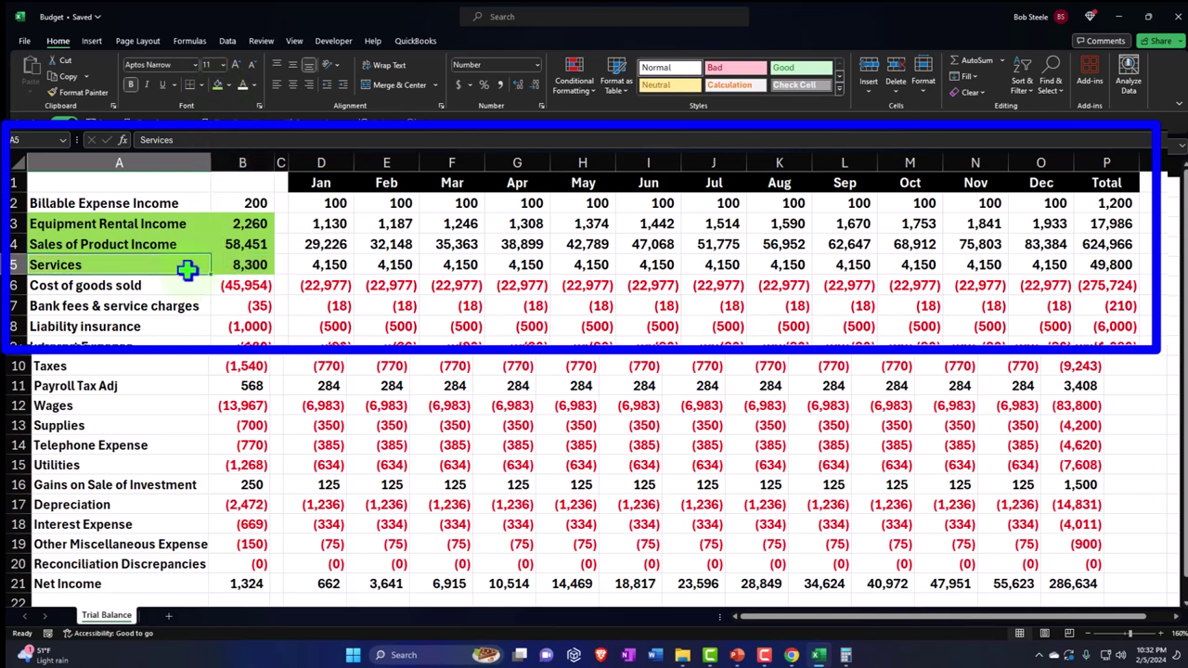
key("Right")
key("Right")
key("Right")
key("Right")
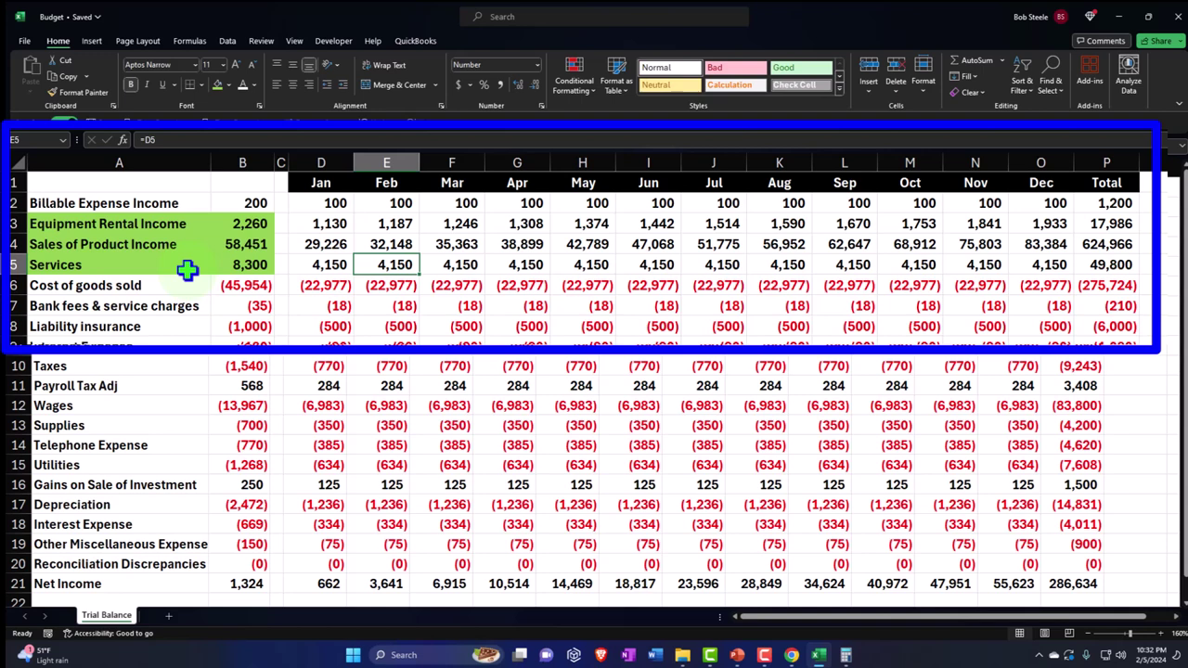
double_click(386, 265)
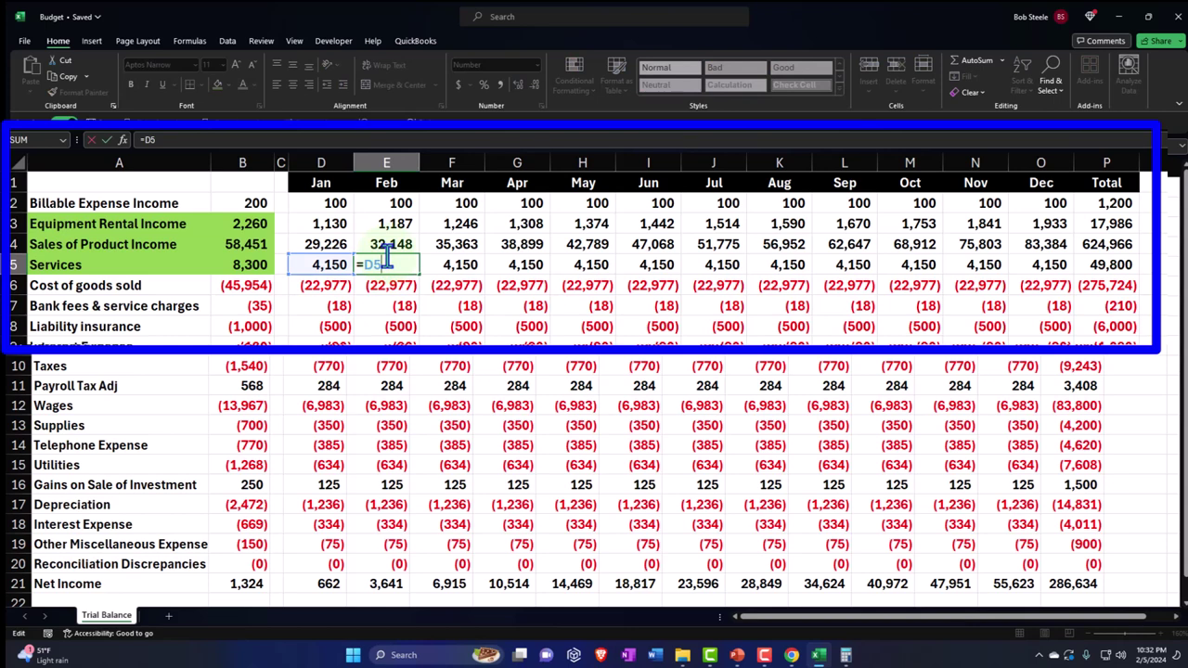
type("+")
type("1000")
key("Return")
Step: Copy the February Services formula from E5 across through December in O5
left_click(388, 260)
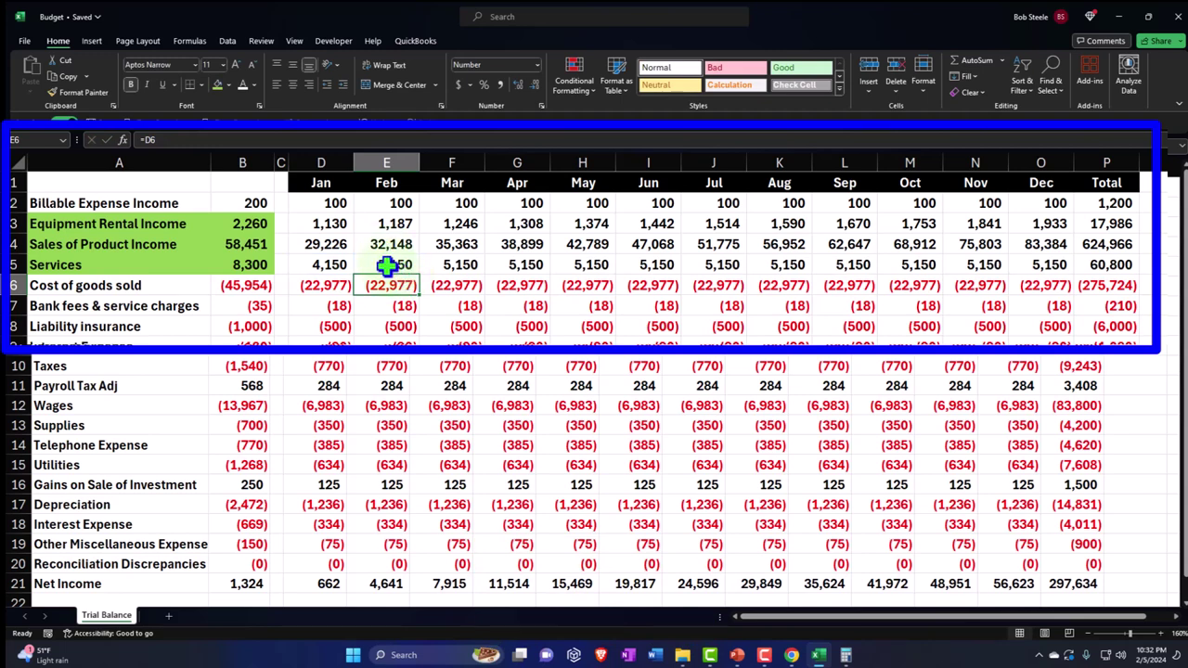
double_click(386, 265)
key("Escape")
left_click_drag(418, 270, 1043, 267)
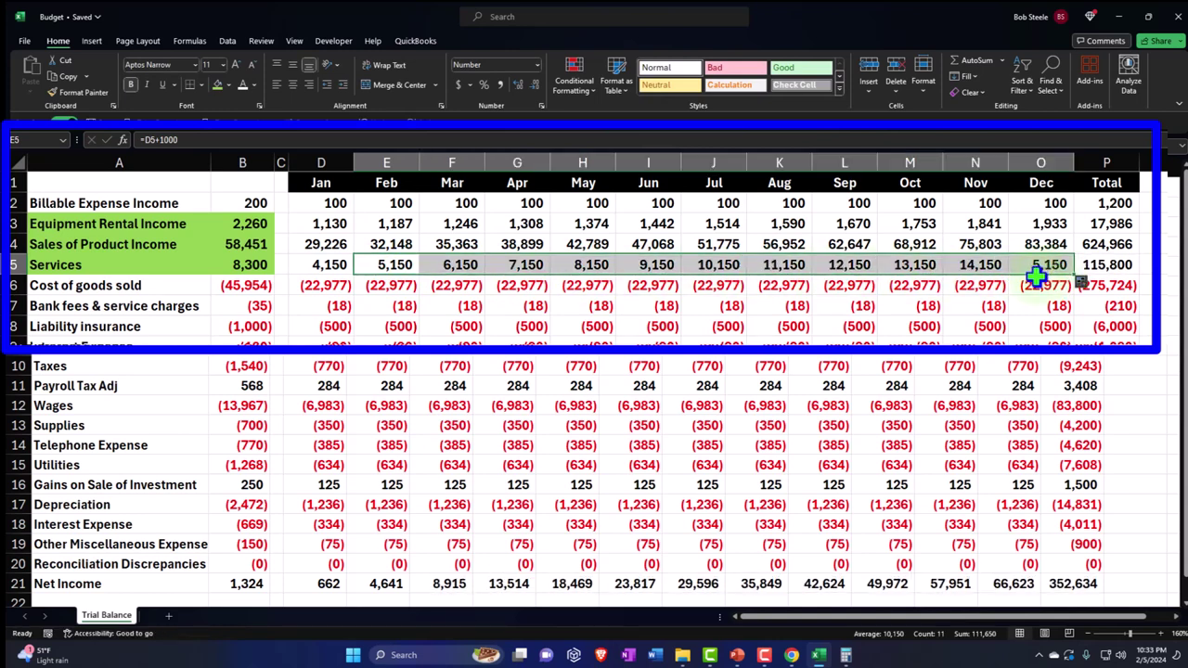
Step: Check the December Services formula in O5 and the annual Services total formula in P5
left_click(1121, 265)
left_click(1044, 264)
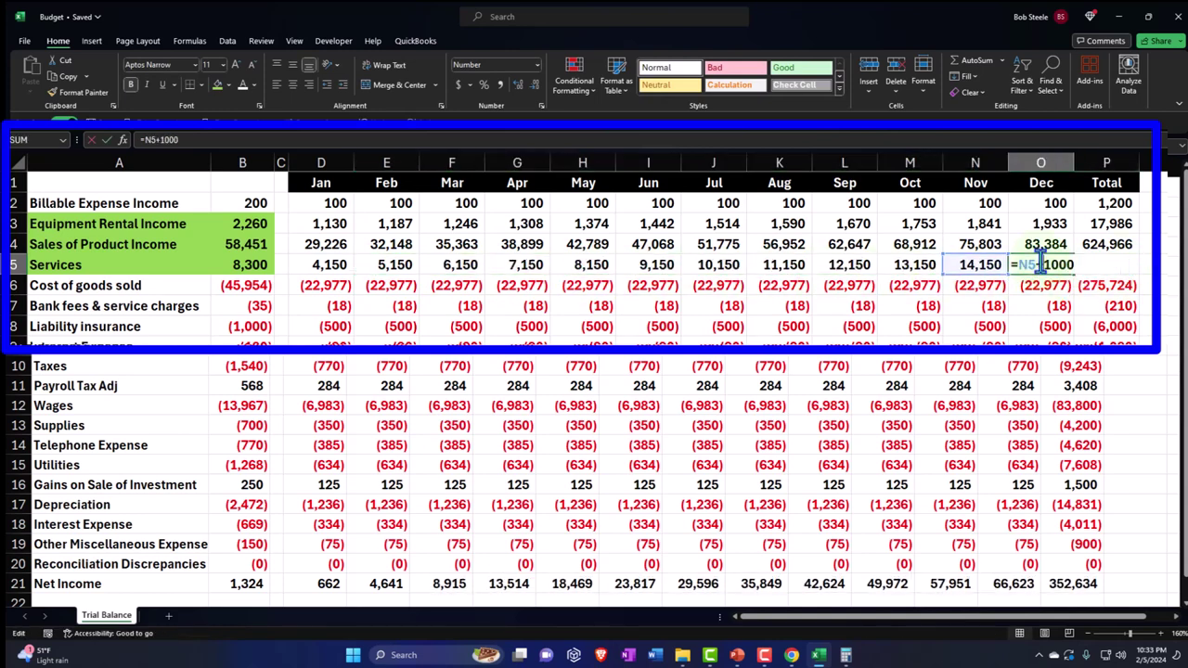
key("F2")
key("Return")
left_click(1106, 265)
key("F2")
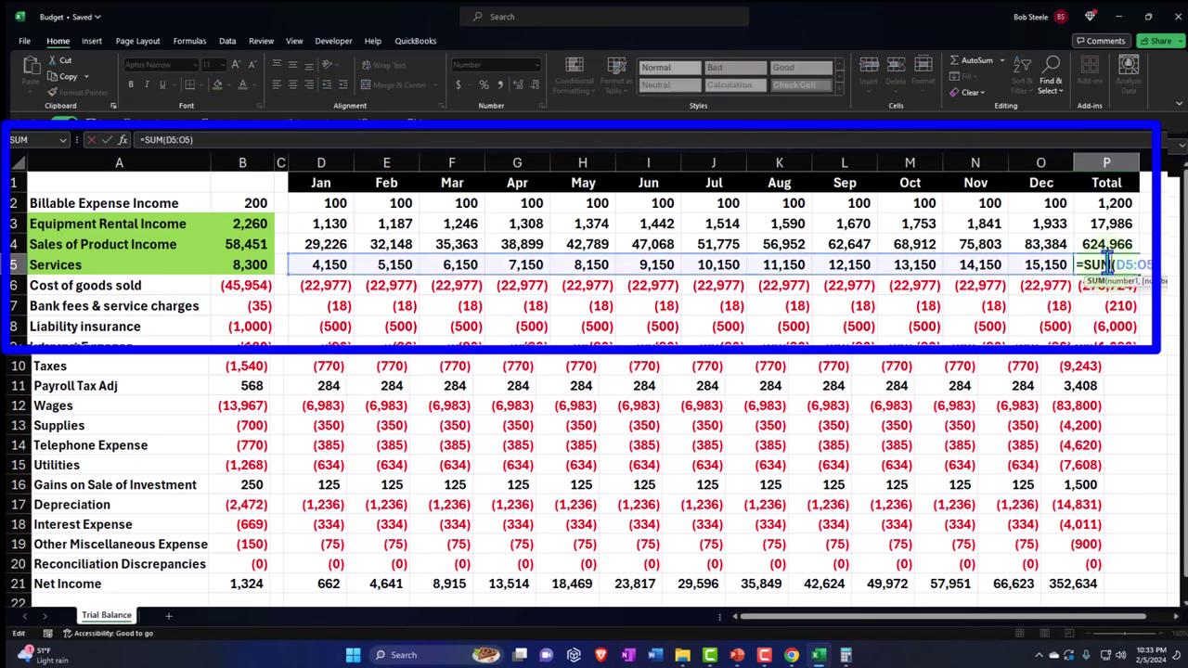
key("Return")
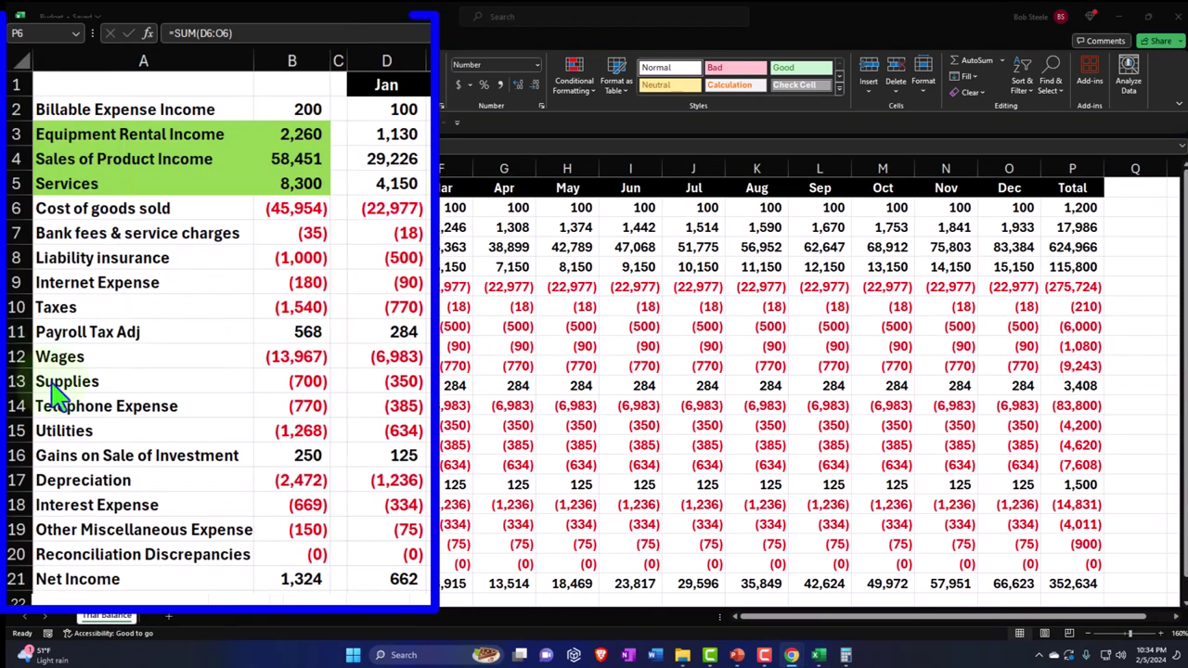
Step: Review the expense accounts in column A from Cost of goods sold down to Utilities
left_click(117, 208)
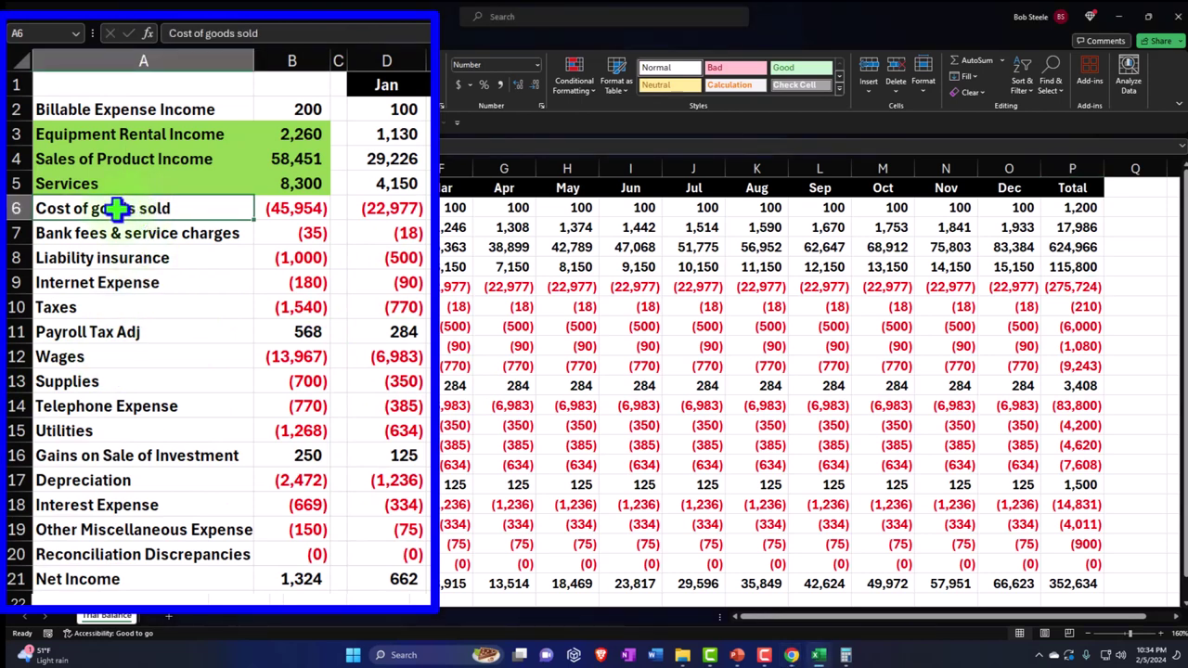
key("Down")
key("Down")
key("Down")
key("Down")
key("Down")
key("Down")
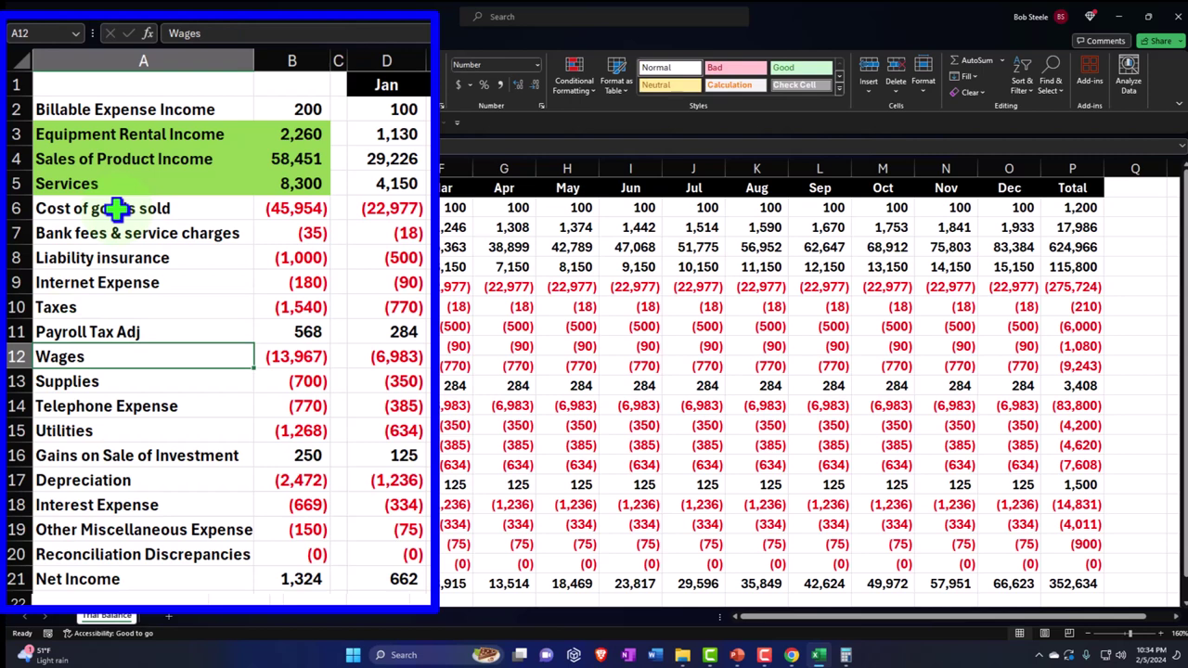
key("Down")
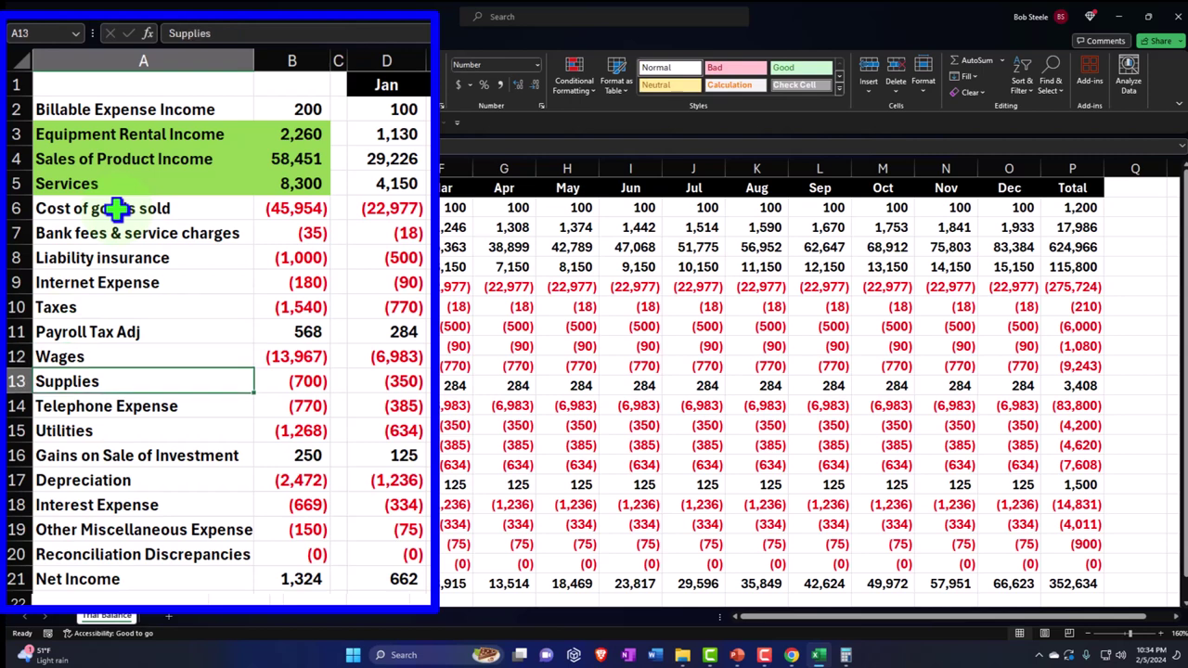
key("Down")
key("Down")
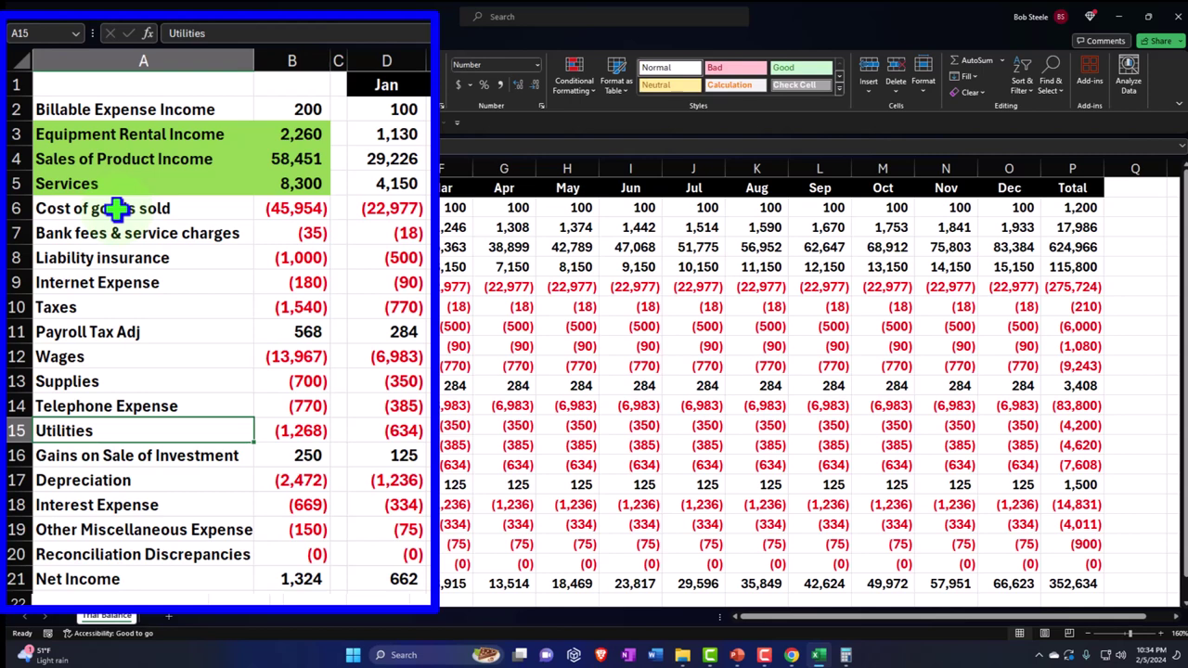
Step: Go back up the accounts to Cost of goods sold and Sales of Product Income, and check January's product sales formula in D4
key("Up")
key("Up")
key("Up")
key("Up")
key("Up")
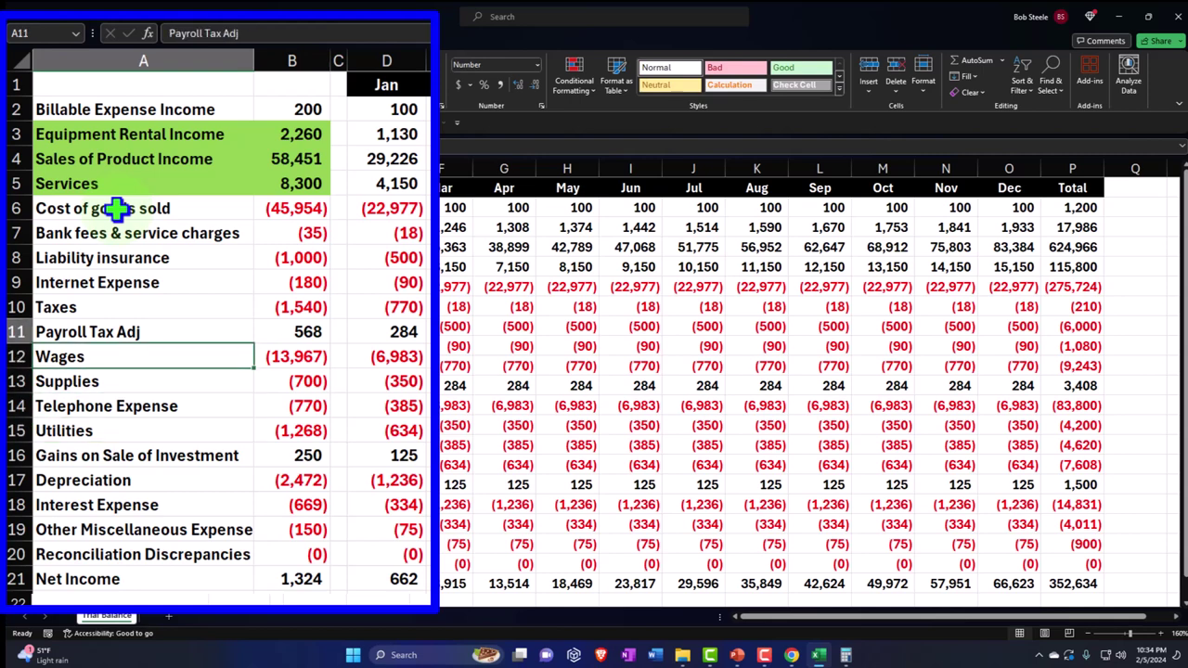
key("Up")
key("Up")
key("Up")
key("Up")
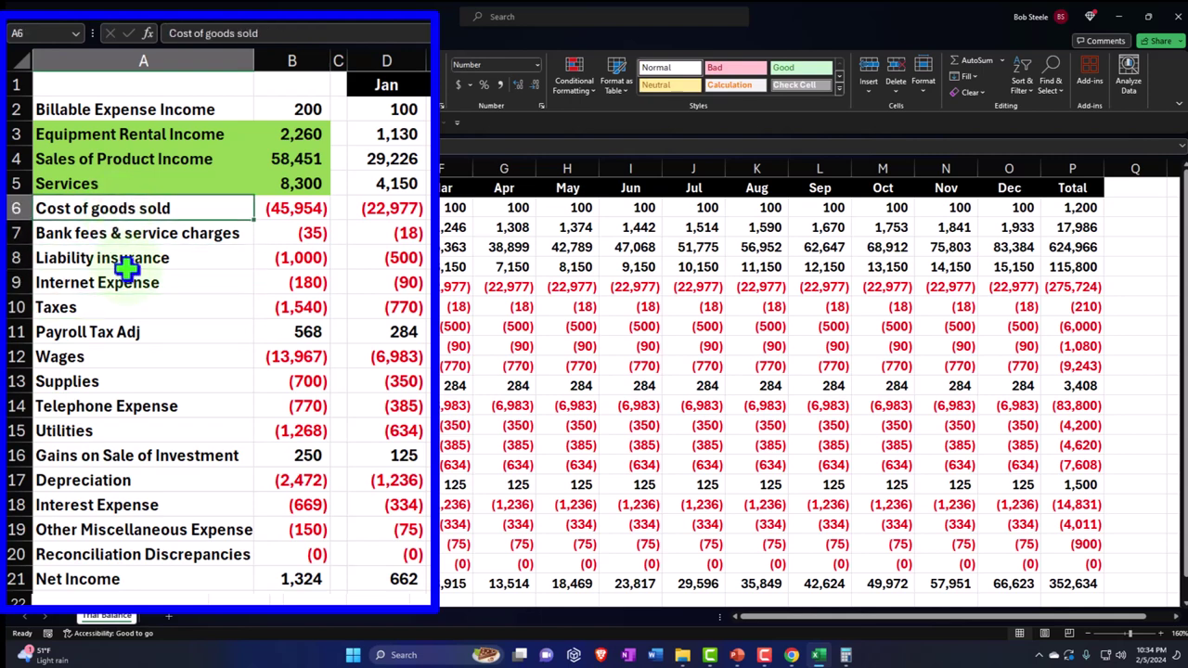
key("Up")
key("Up")
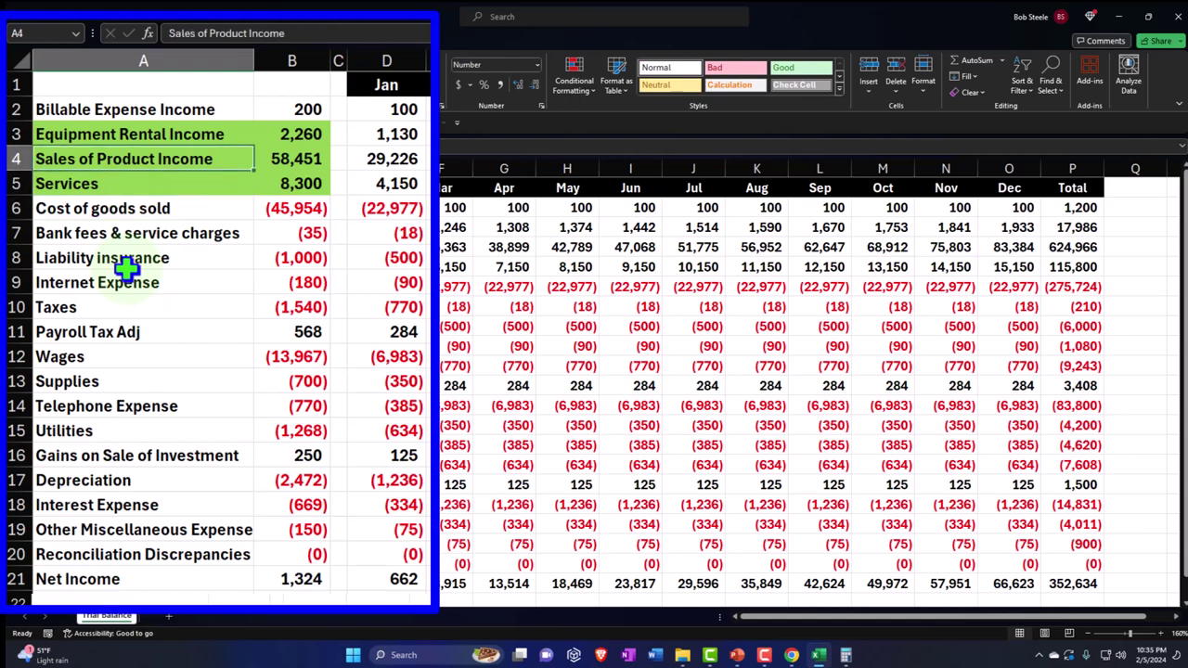
key("Right")
key("Right")
key("Right")
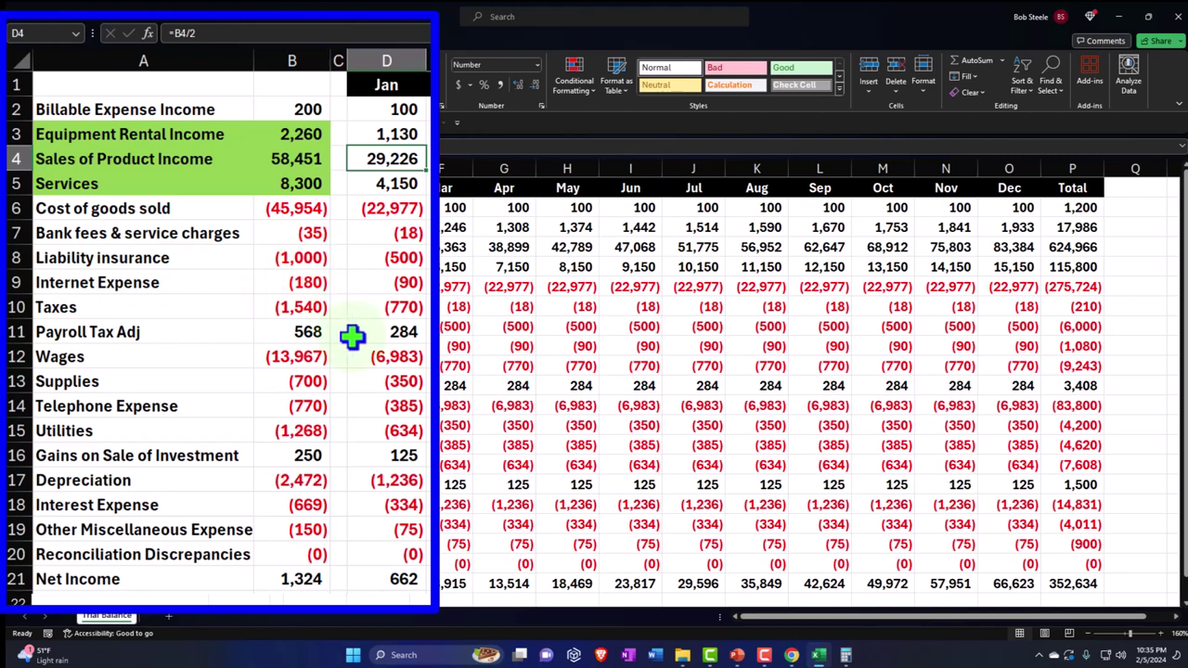
Step: Open Calculator, keep it on top of the workbook and place it beside the column B amounts
left_click(399, 654)
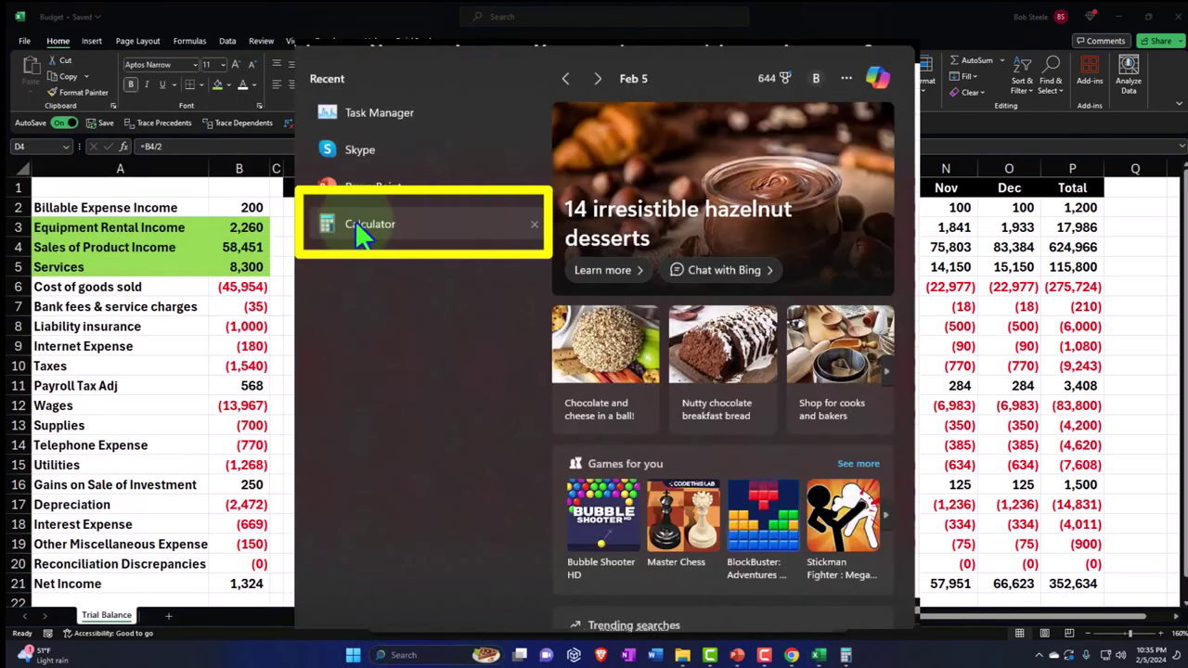
left_click(366, 224)
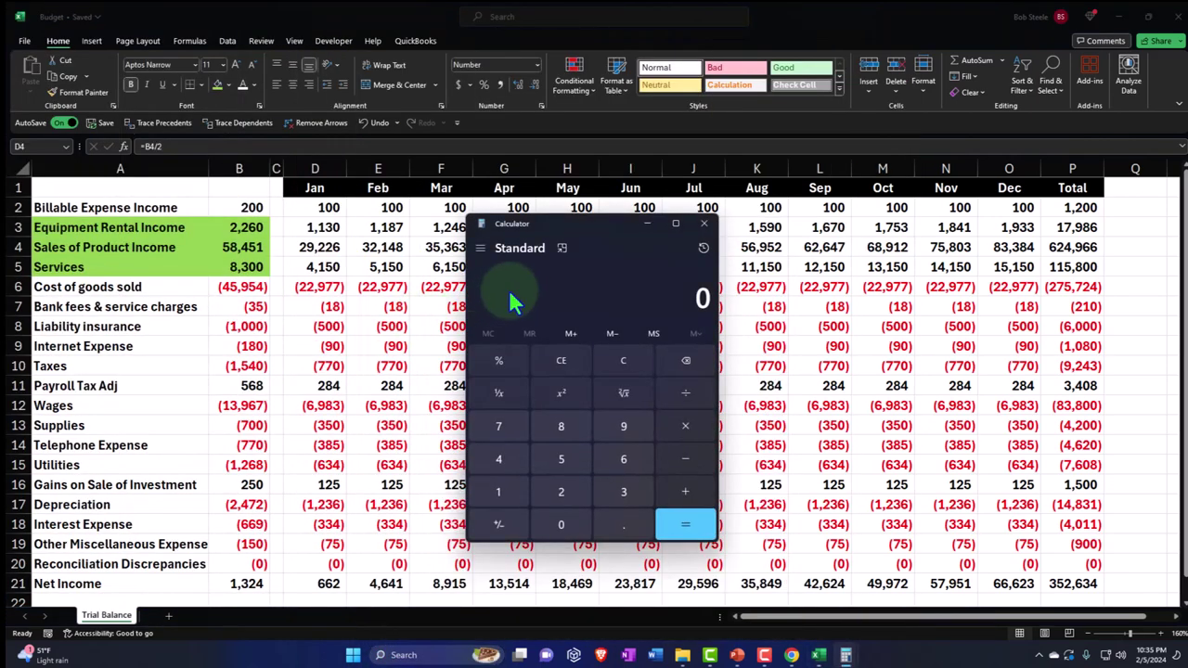
left_click(562, 248)
left_click_drag(965, 32, 365, 208)
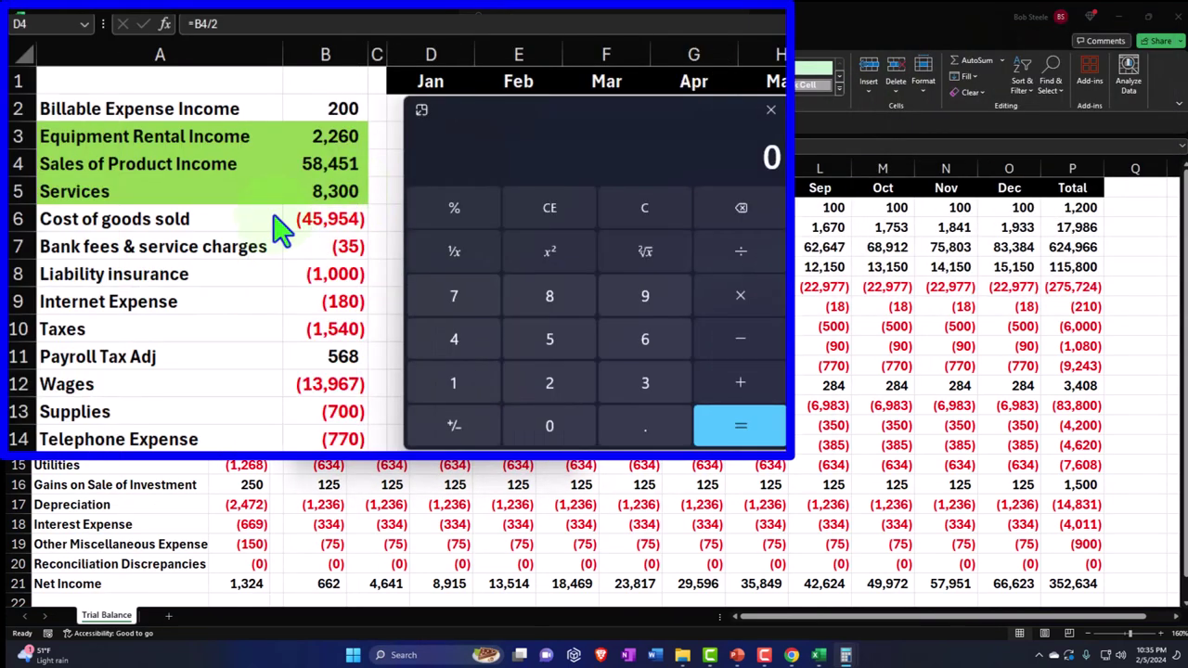
Step: Calculate Cost of goods sold as a share of Sales of Product Income by dividing 45954 by 58451
type("45954")
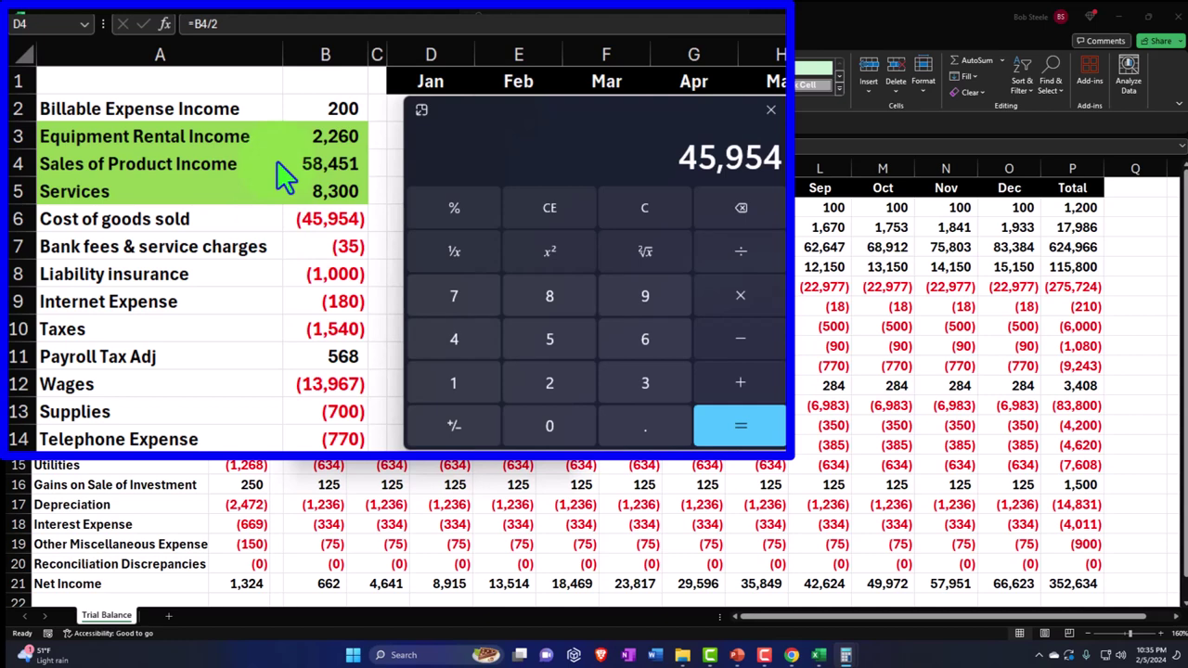
type("58")
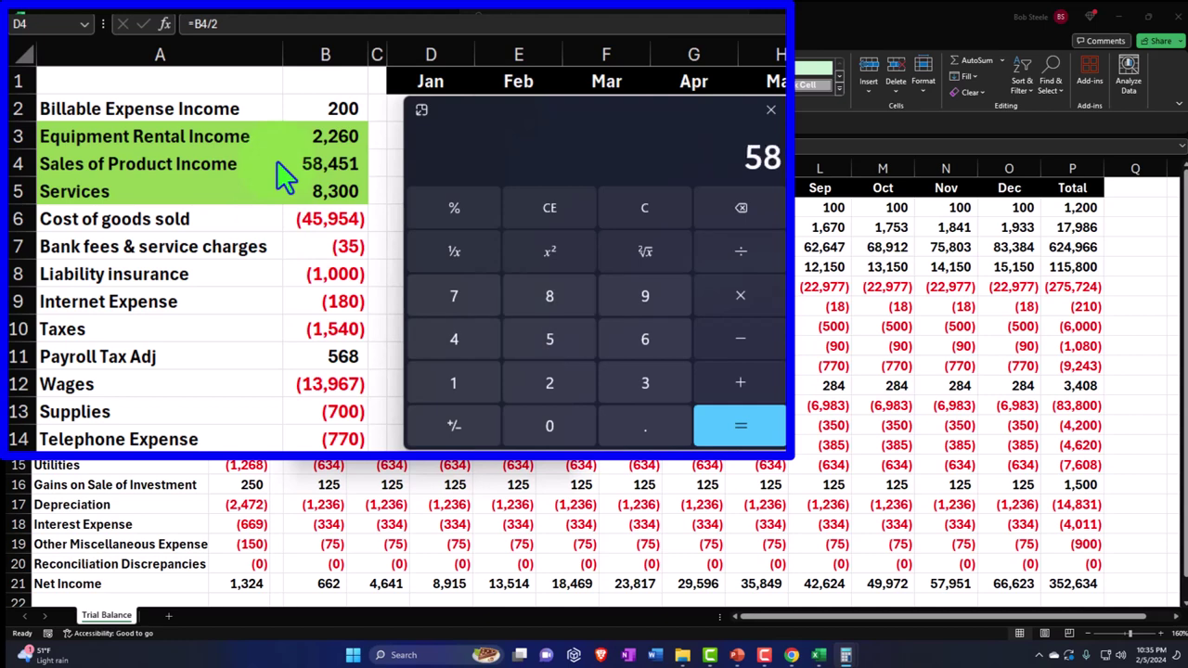
type(",451")
key("Return")
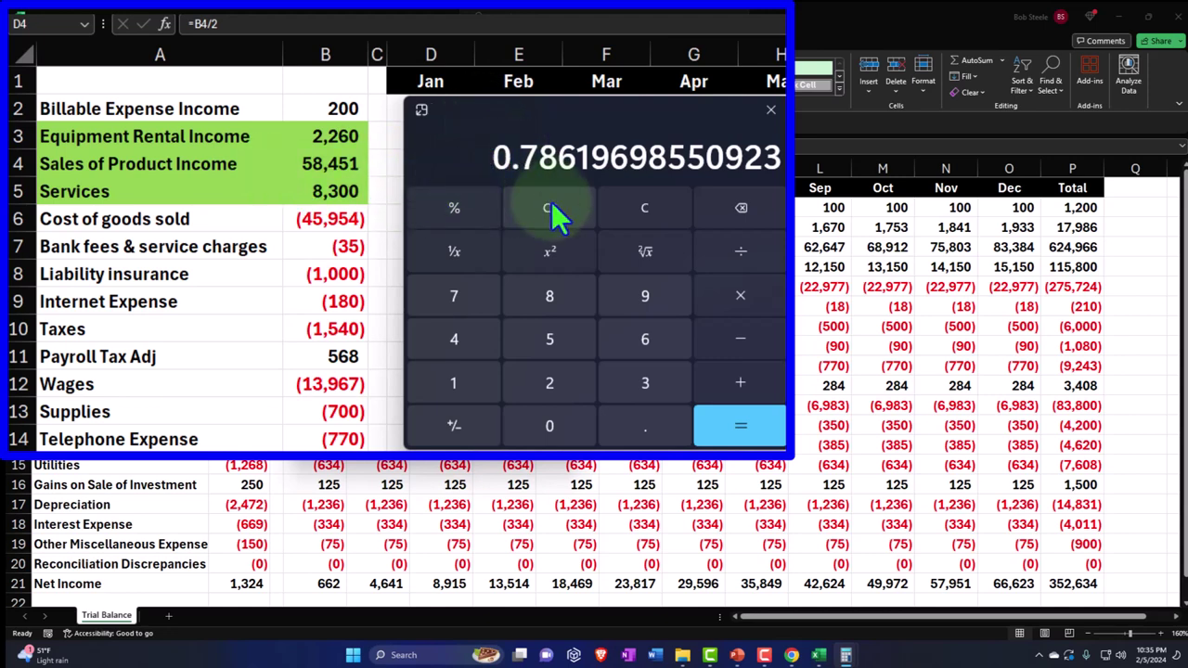
Step: Calculate the gross margin share of product sales by subtracting 45954 from 58451 and dividing the difference by 58451
left_click(631, 209)
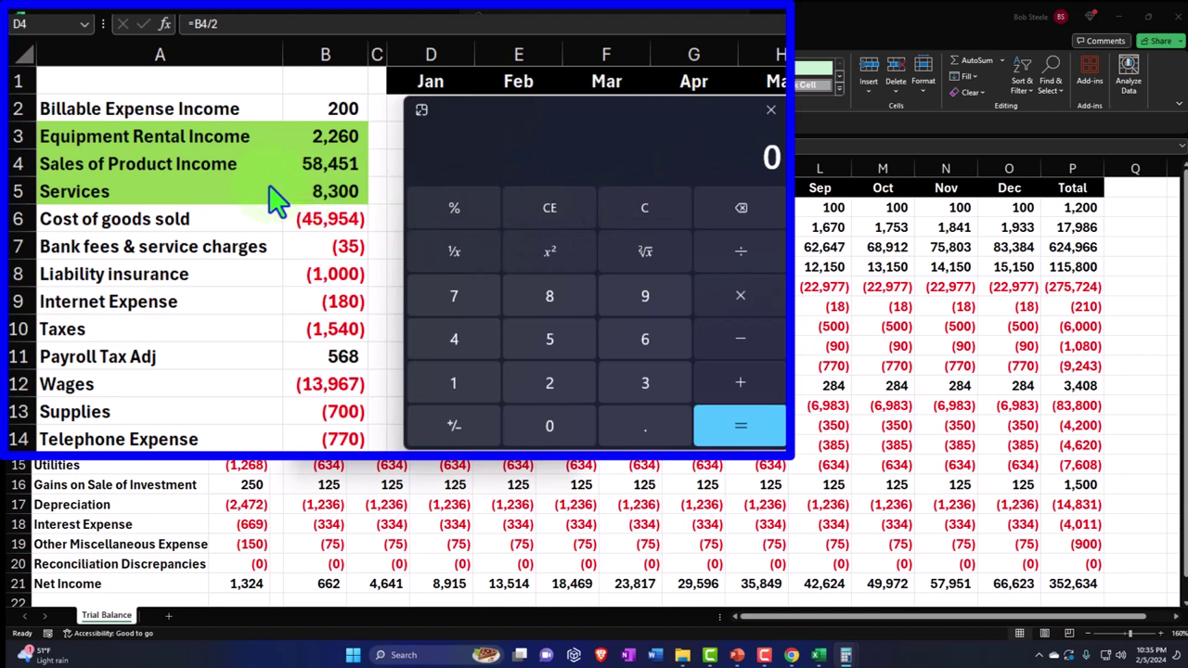
type("58451")
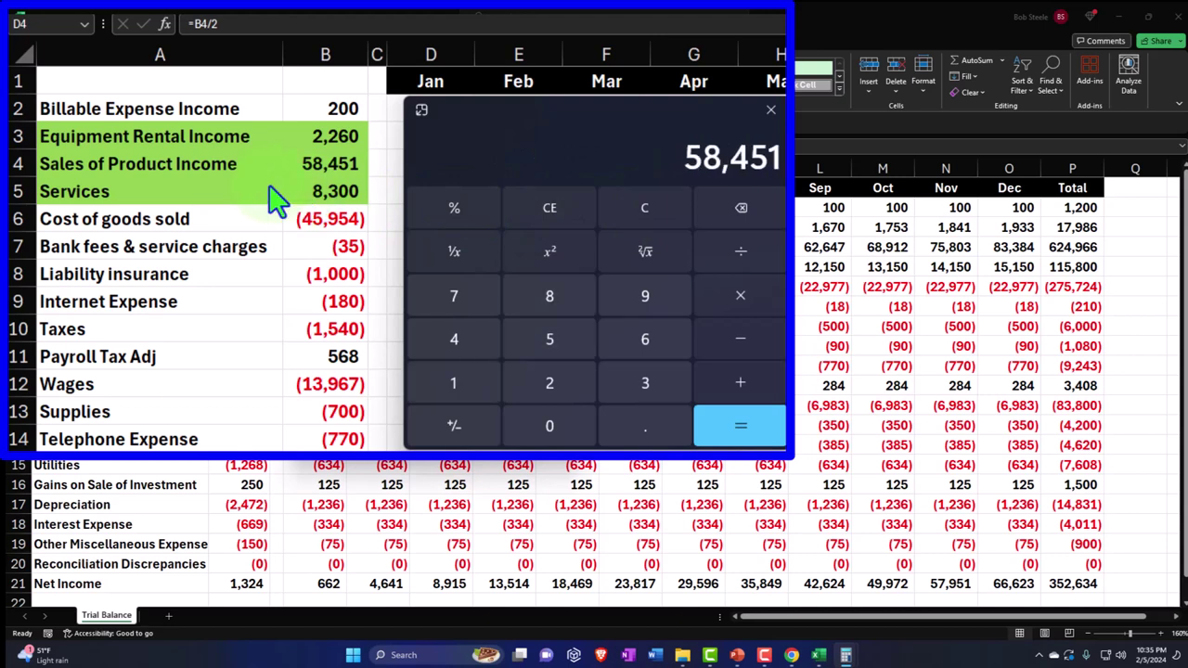
key("Escape")
type("45954")
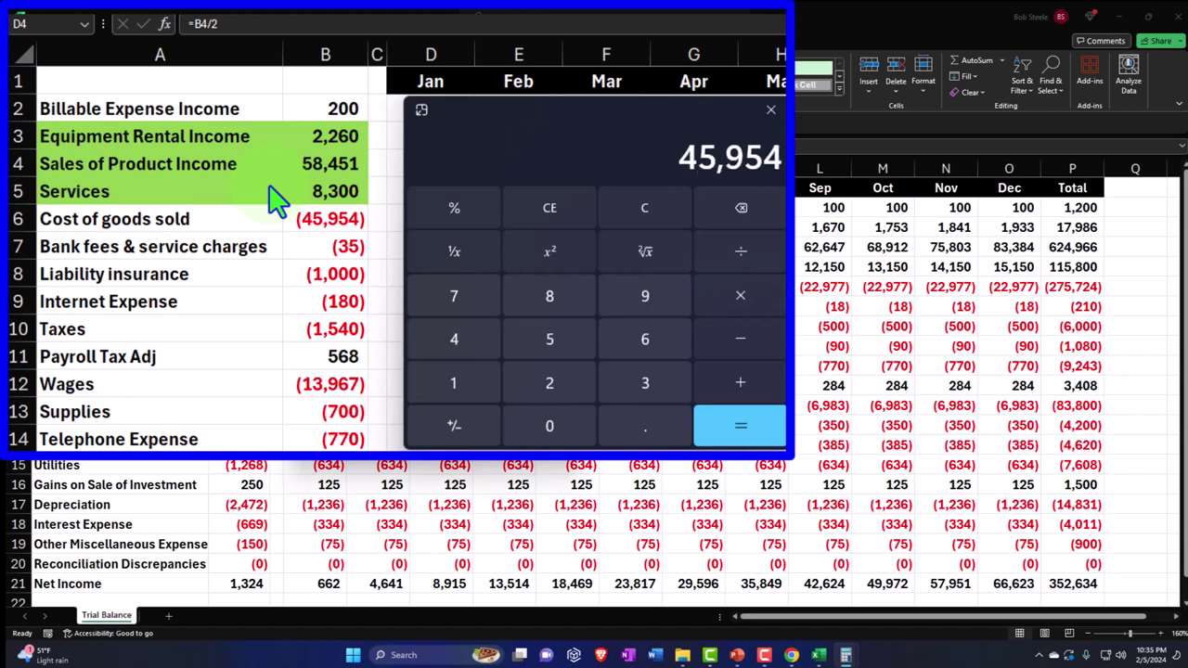
key("Return")
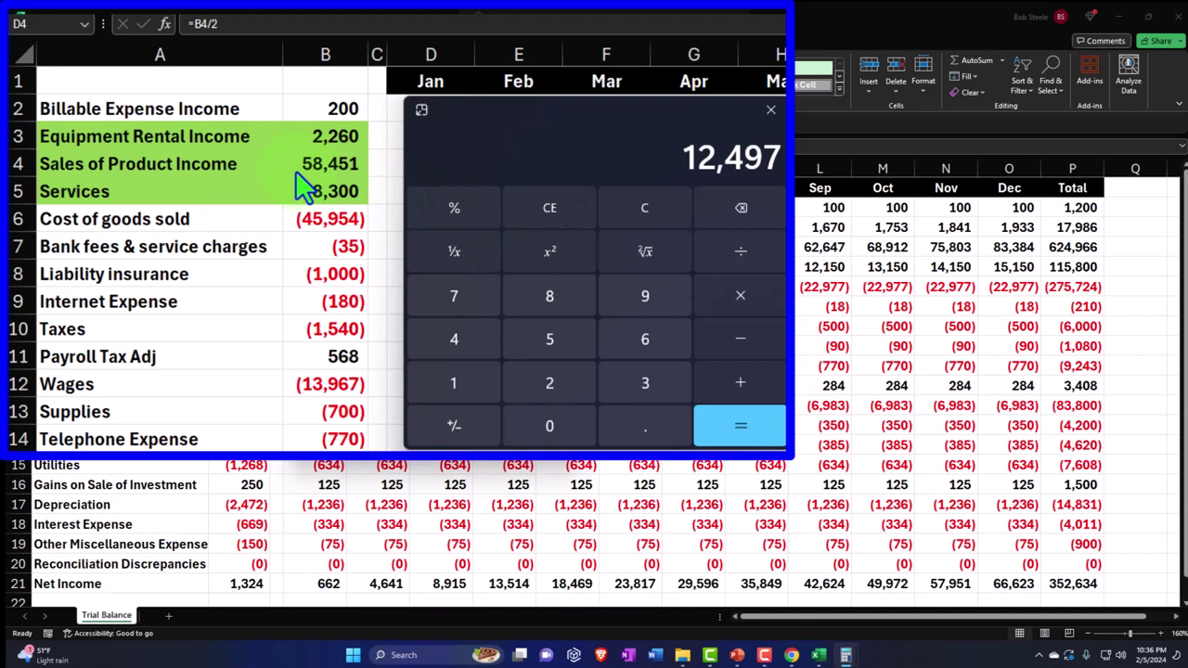
type("58451")
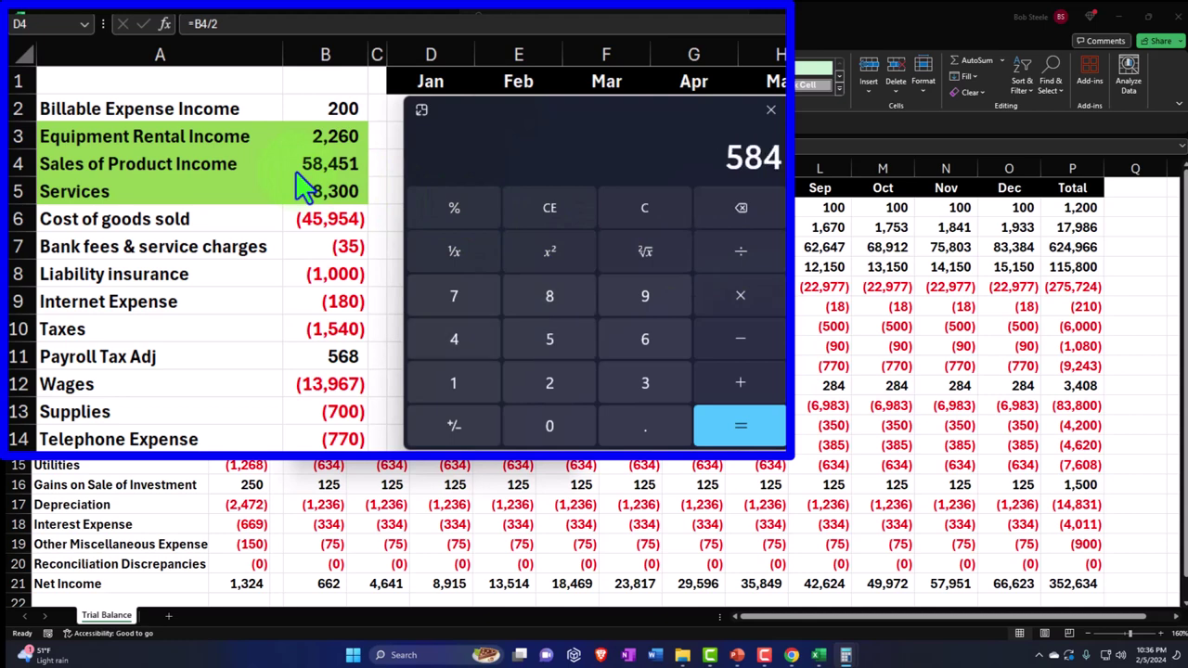
key("Return")
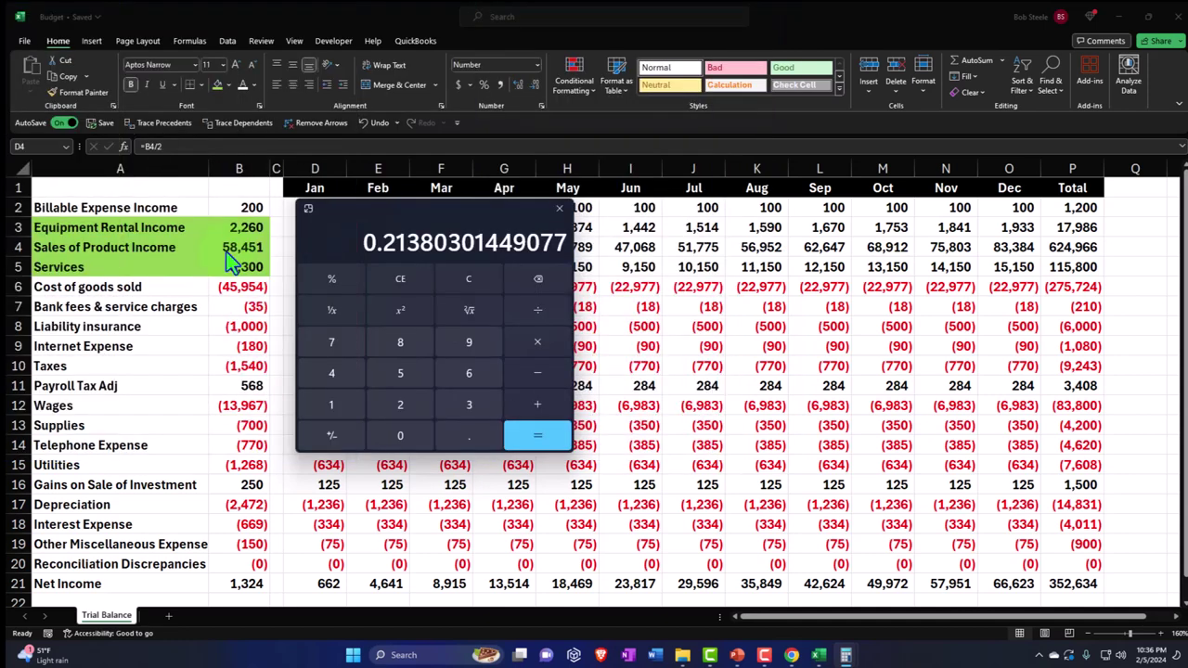
Step: Clear Calculator out of the way and check February's Sales of Product Income growth formula in E4
left_click_drag(367, 209, 448, 205)
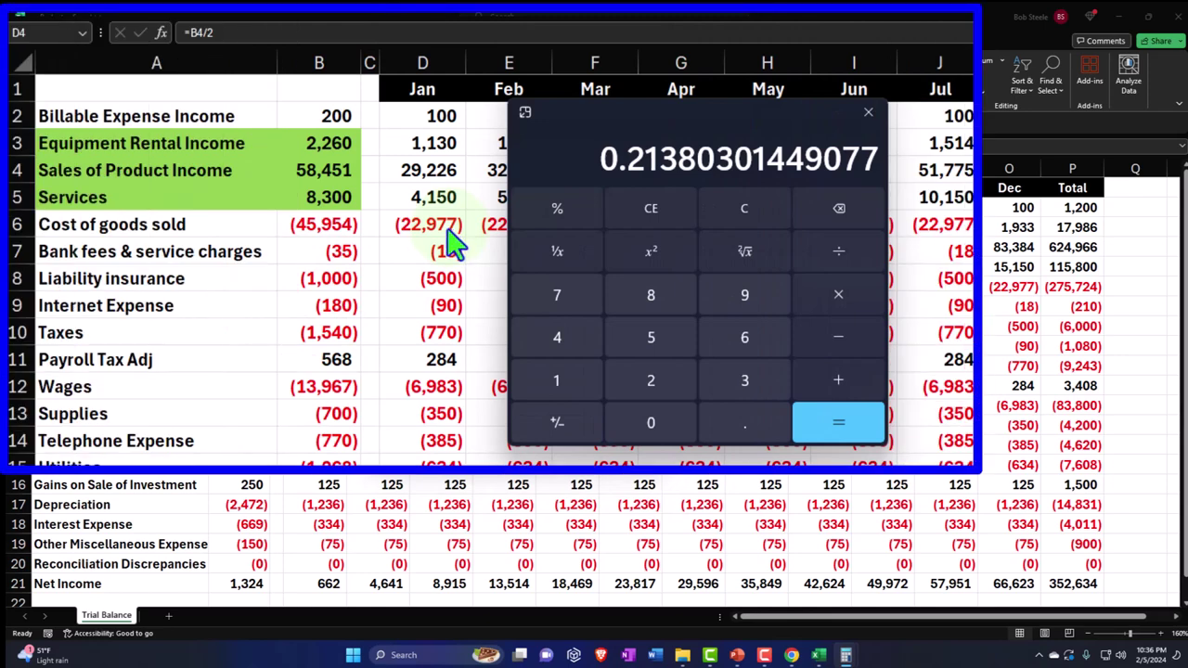
left_click_drag(597, 113, 668, 125)
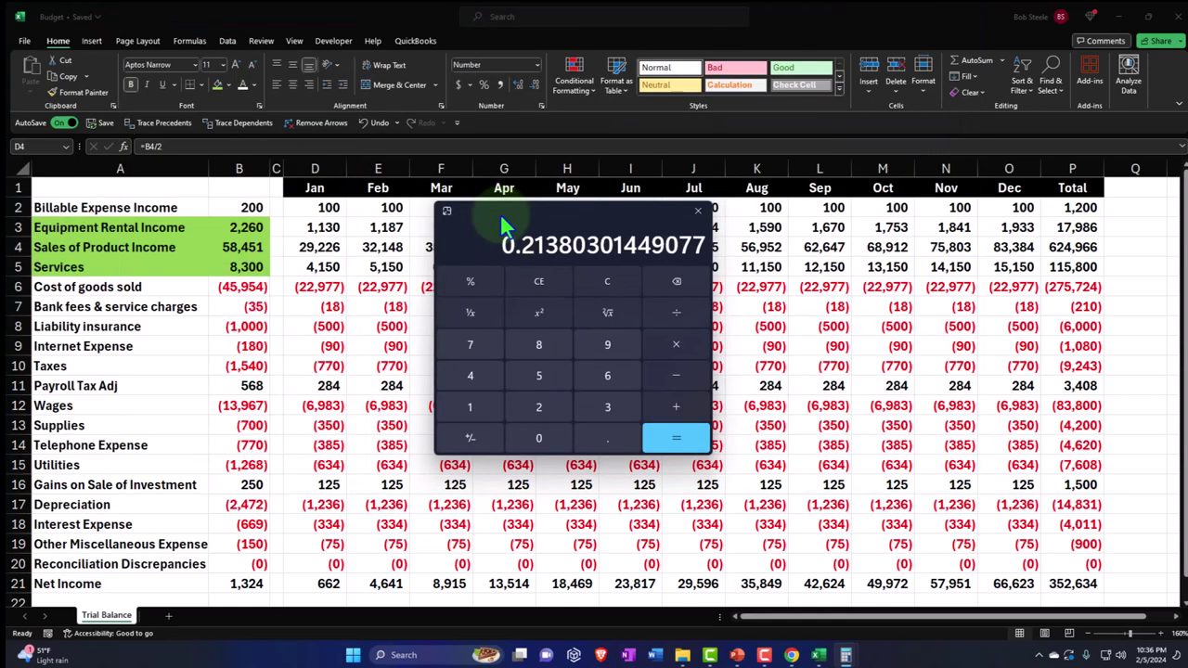
left_click_drag(675, 125, 1187, 186)
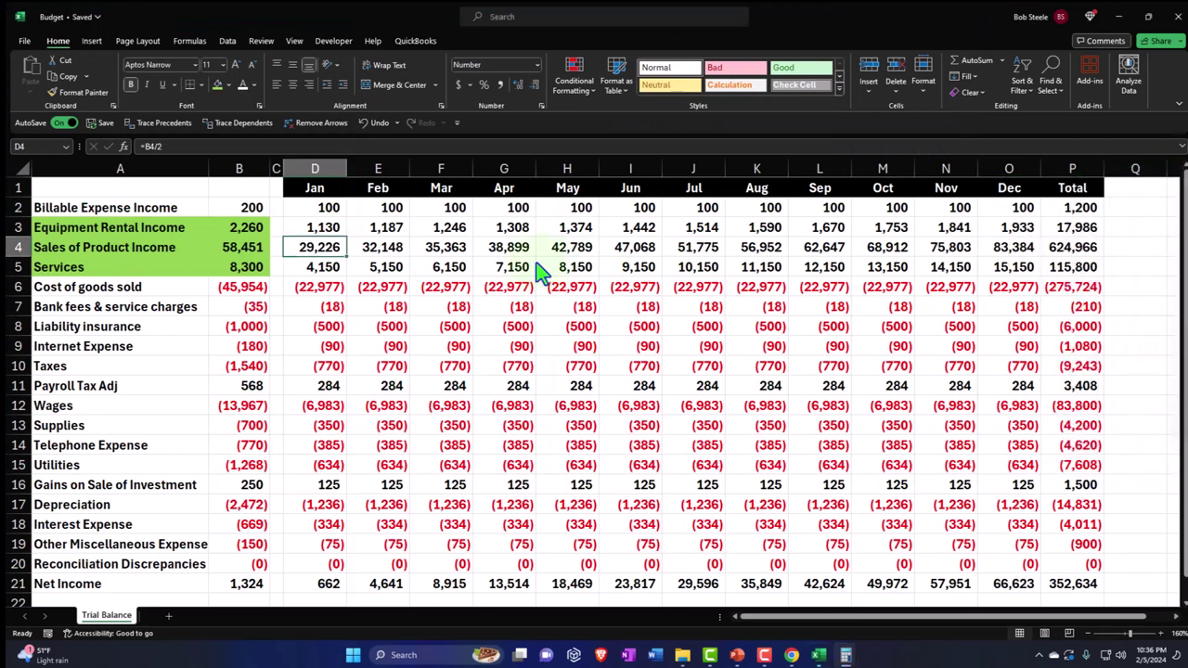
double_click(340, 246)
key("Return")
double_click(560, 211)
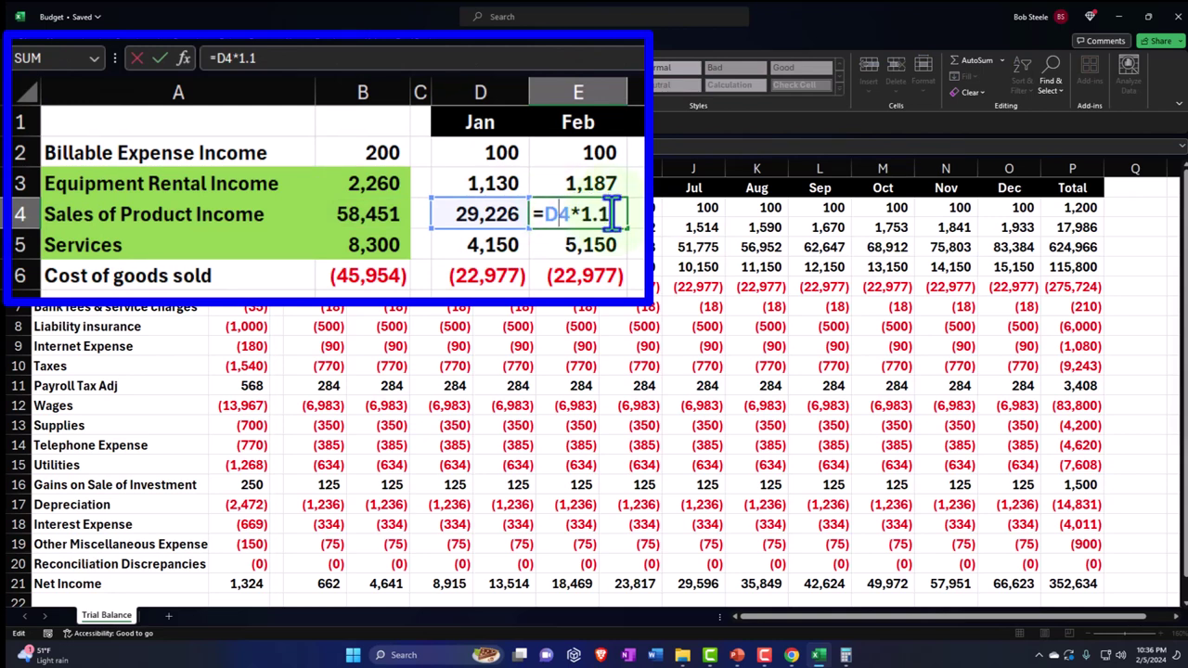
key("Return")
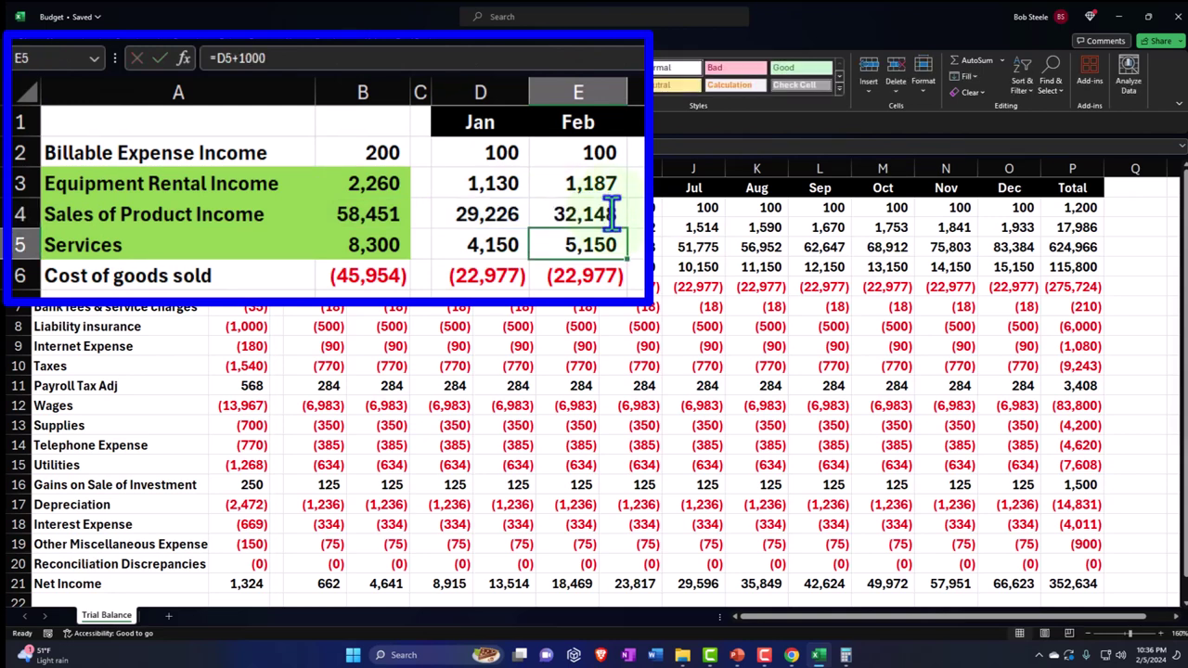
Step: Set February's Cost of goods sold in E6 to =D6*1.1 and fill the formula across through December
left_click(599, 276)
type("=D6")
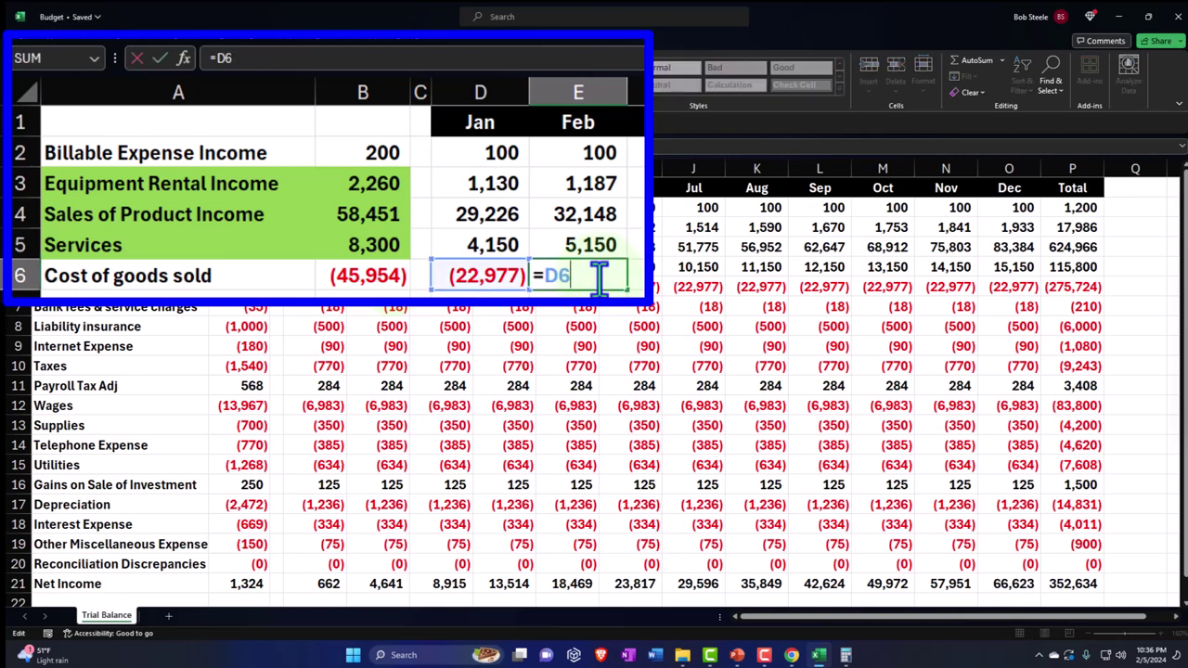
type("*1.1")
key("Return")
left_click(390, 288)
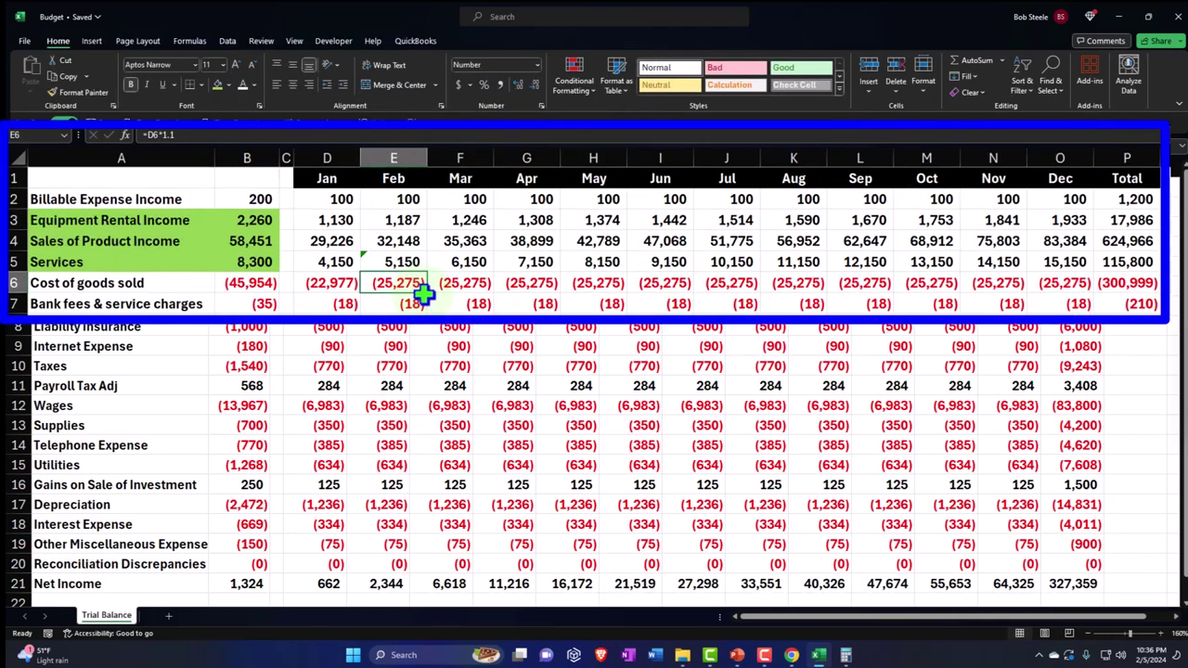
left_click_drag(410, 297, 1068, 263)
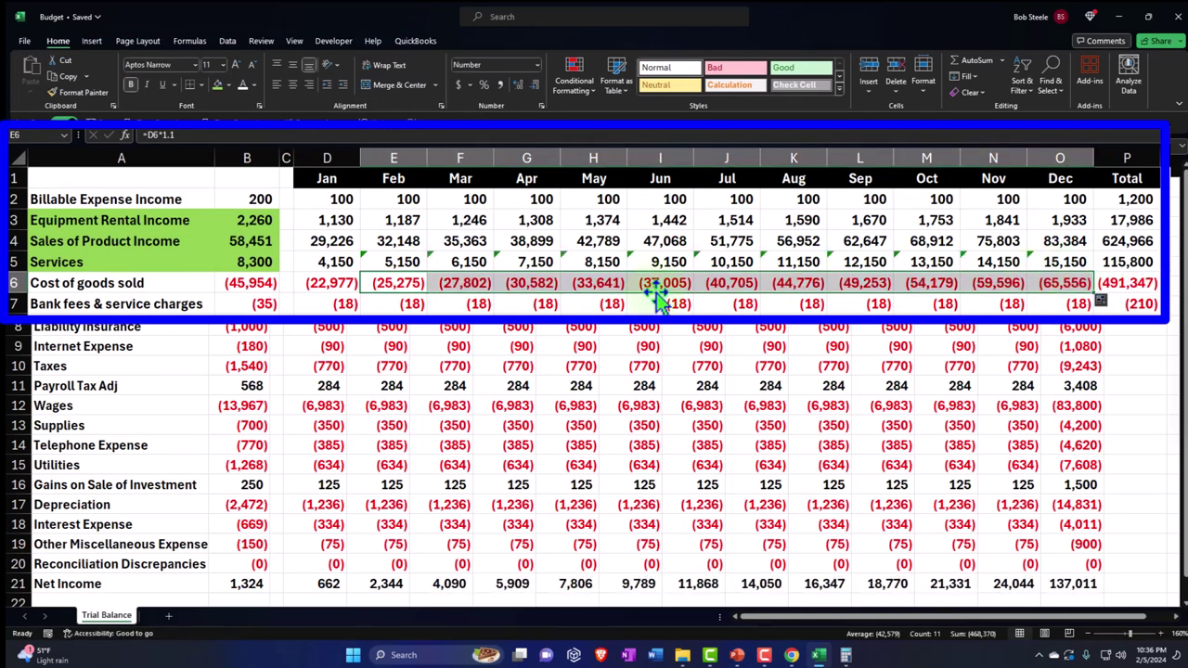
left_click(399, 276)
Step: Bring Calculator back beside the January–March figures and divide column B's Cost of goods sold, 45954, by product sales, 58451
left_click(845, 655)
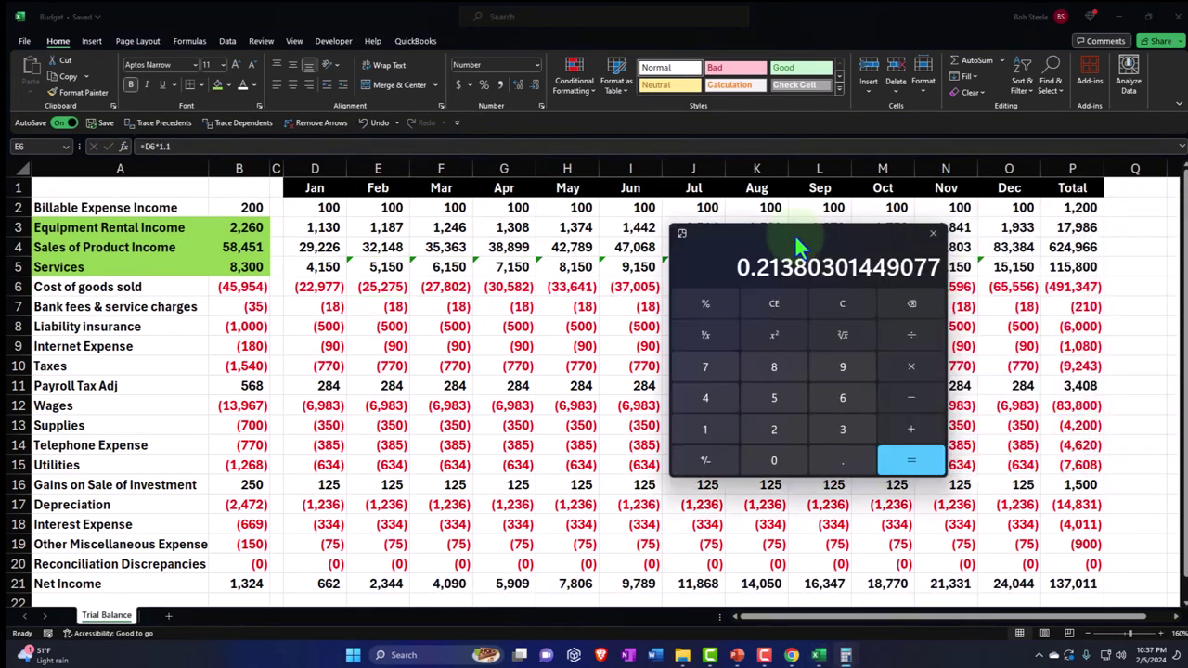
left_click_drag(794, 234, 538, 228)
left_click(545, 277)
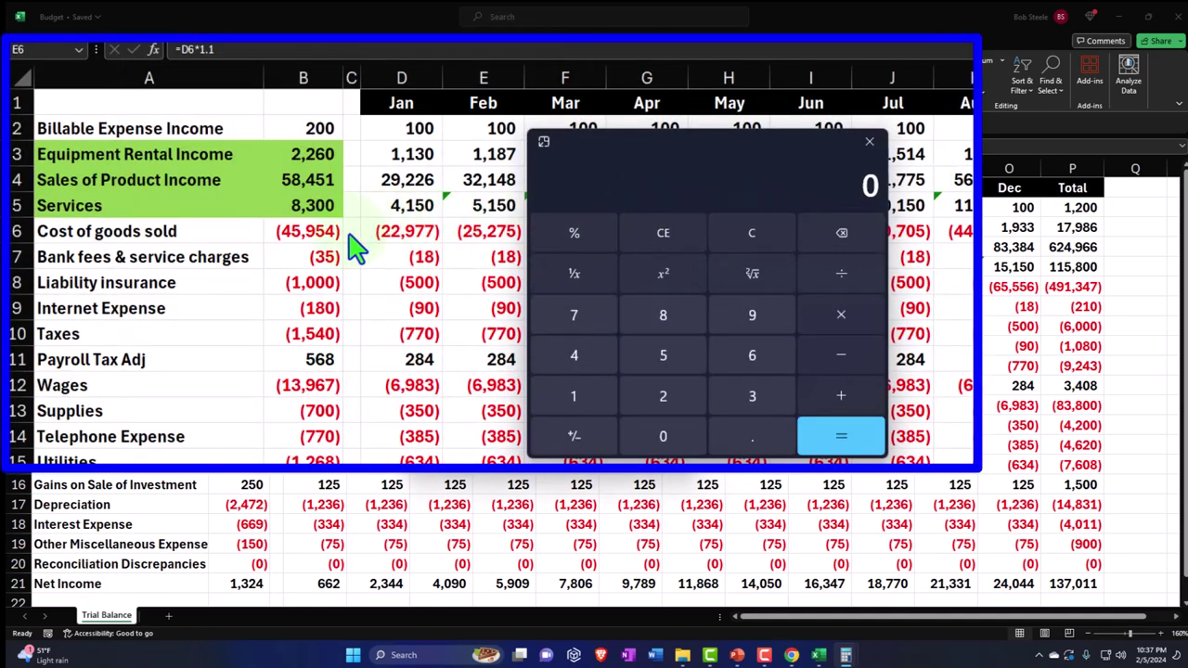
type("4")
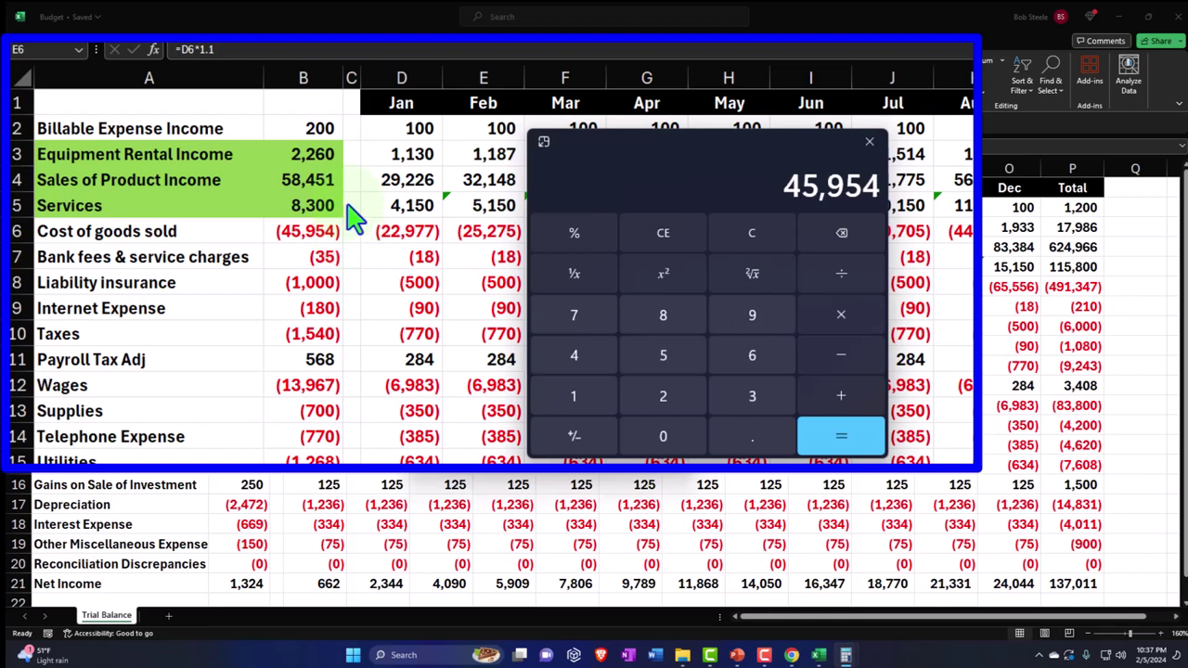
type("5954/58451")
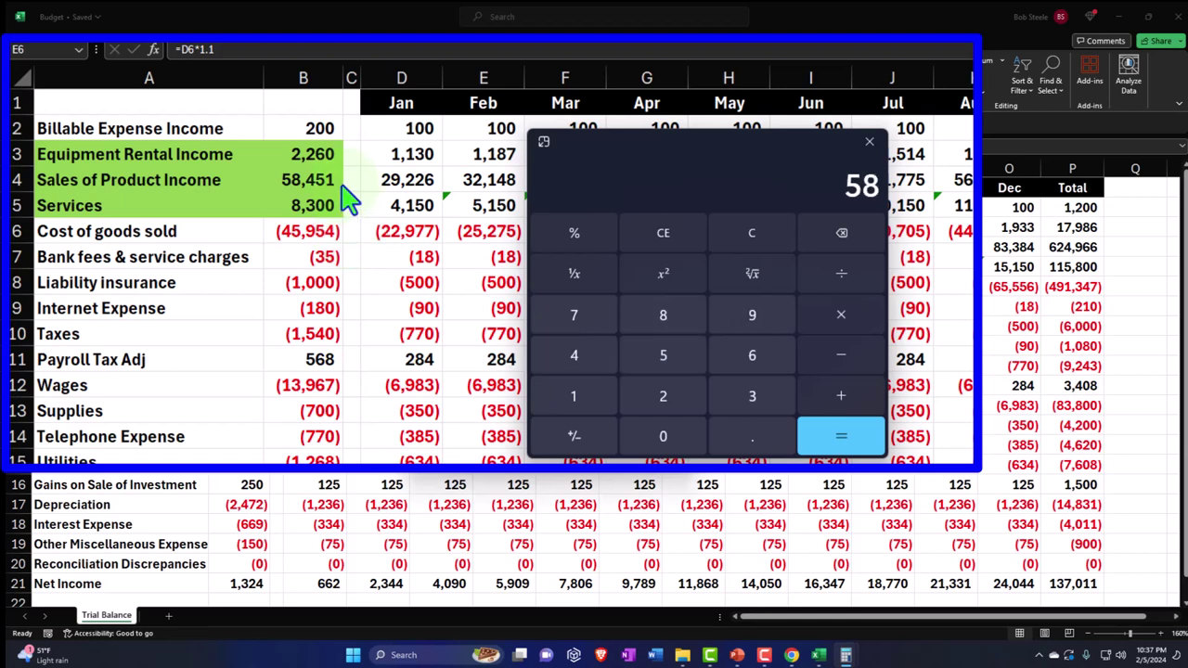
key("Return")
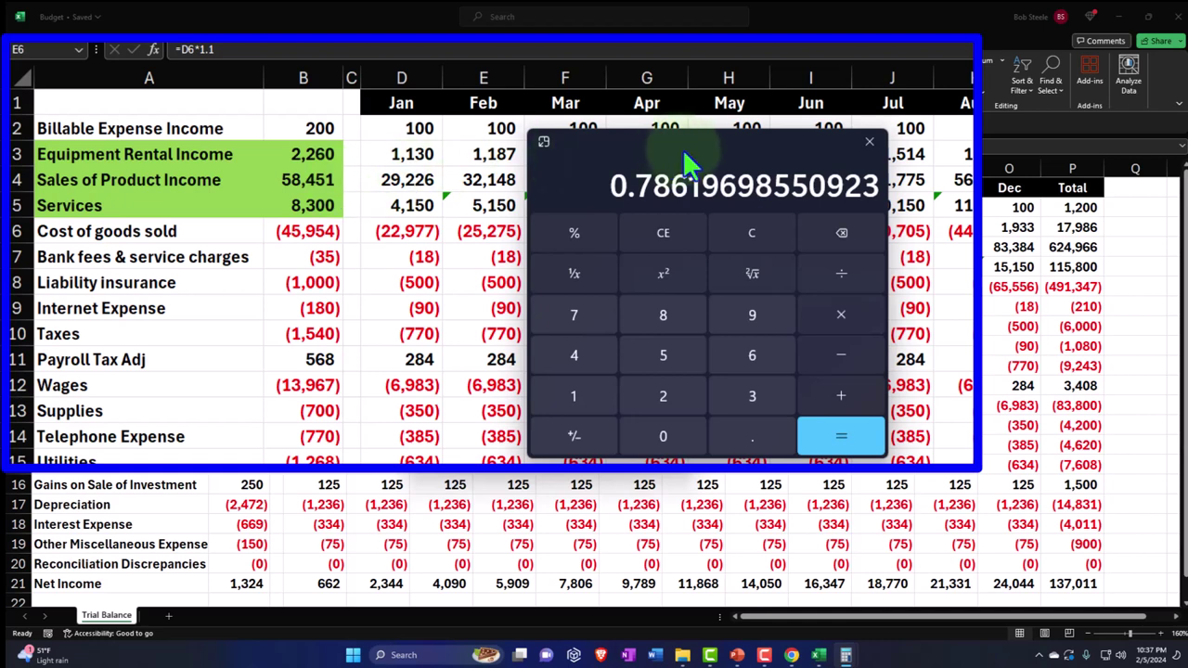
Step: Calculate March's Cost of goods sold as a share of product sales by dividing 27802 by 35363
left_click_drag(698, 146, 786, 156)
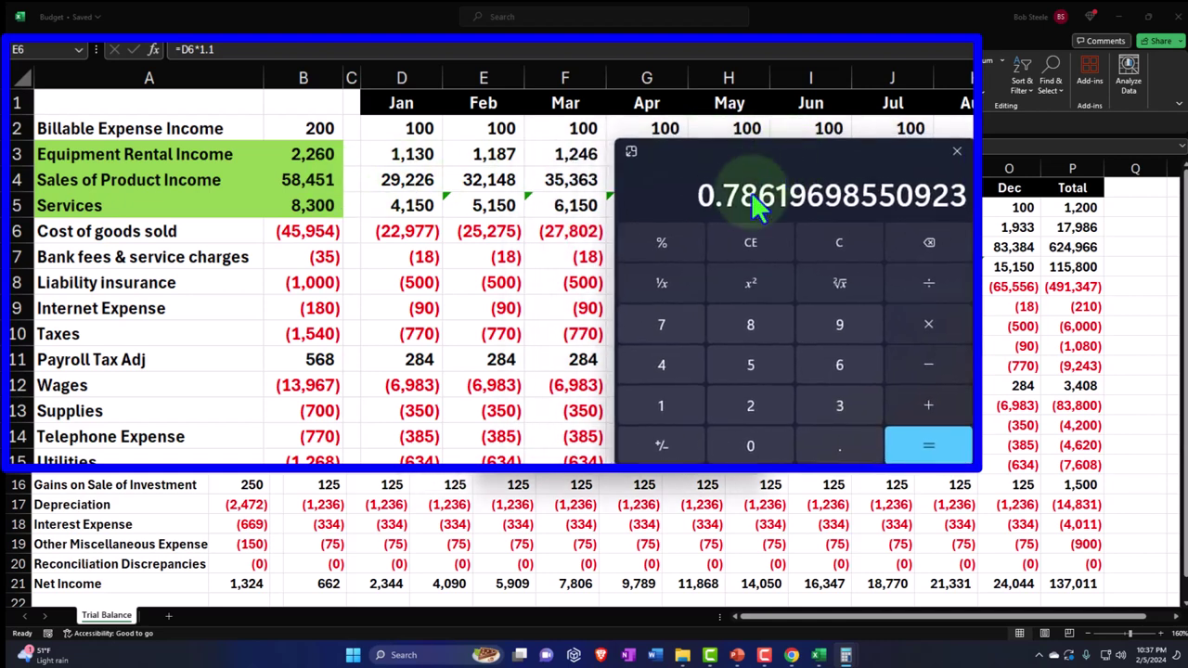
left_click(851, 247)
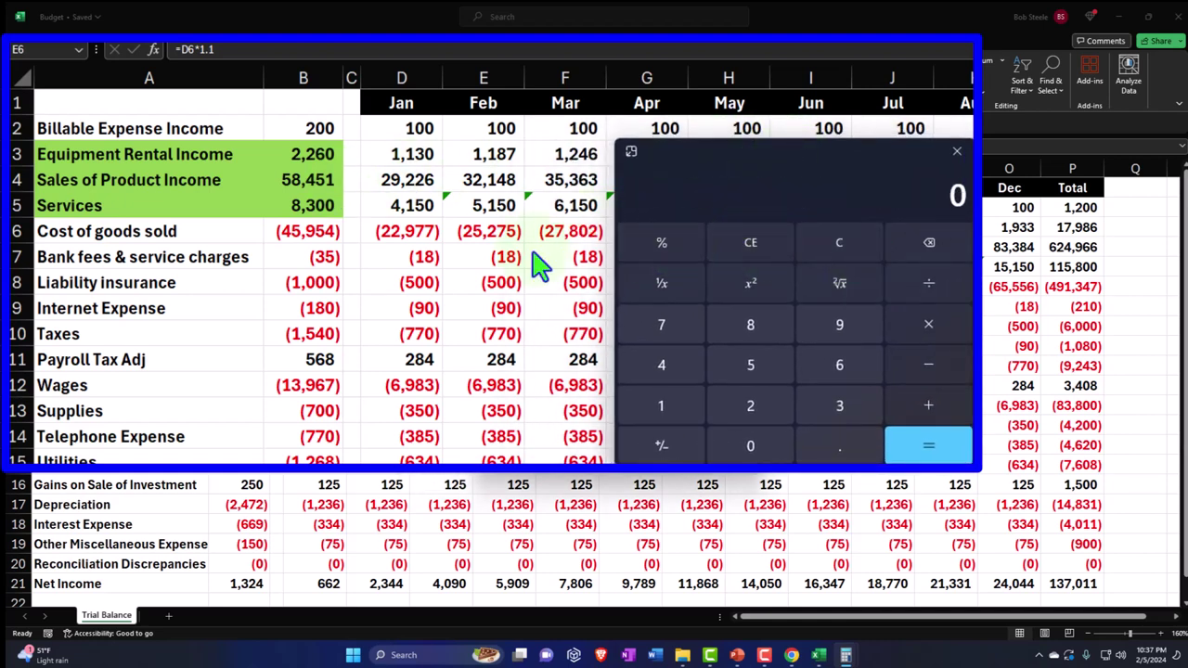
type("2")
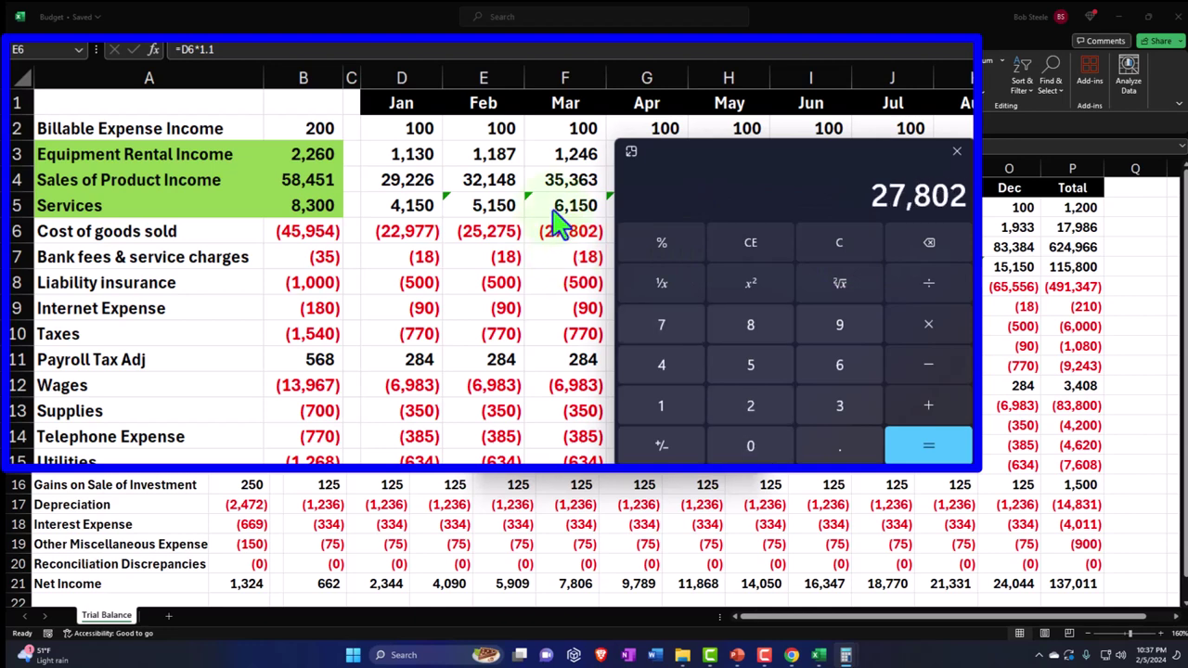
type("7802/35363")
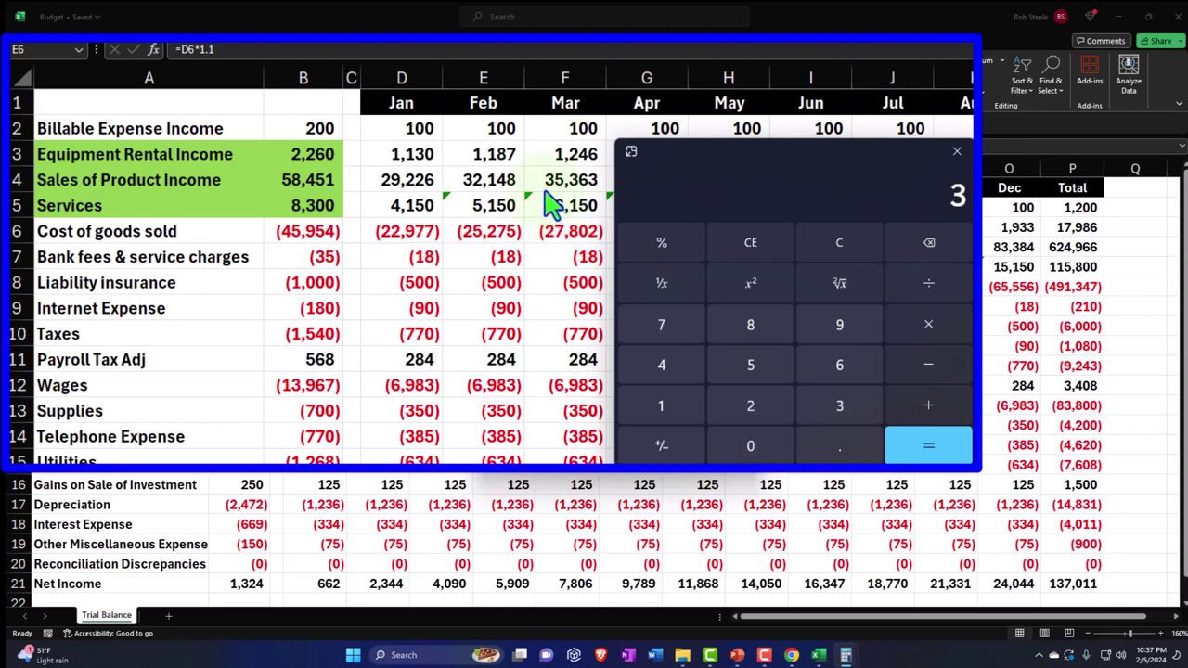
key("Return")
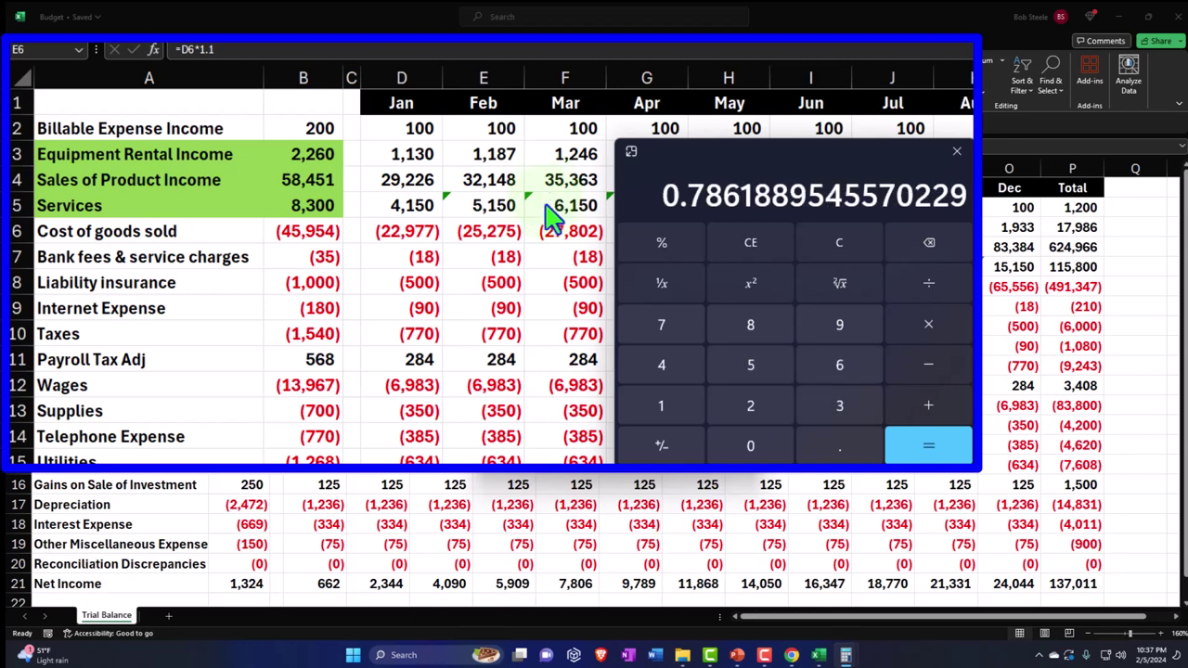
Step: Calculate the annual Cost of goods sold share of product sales by dividing 491347 by 624966, and dismiss Calculator
left_click_drag(733, 167, 852, 236)
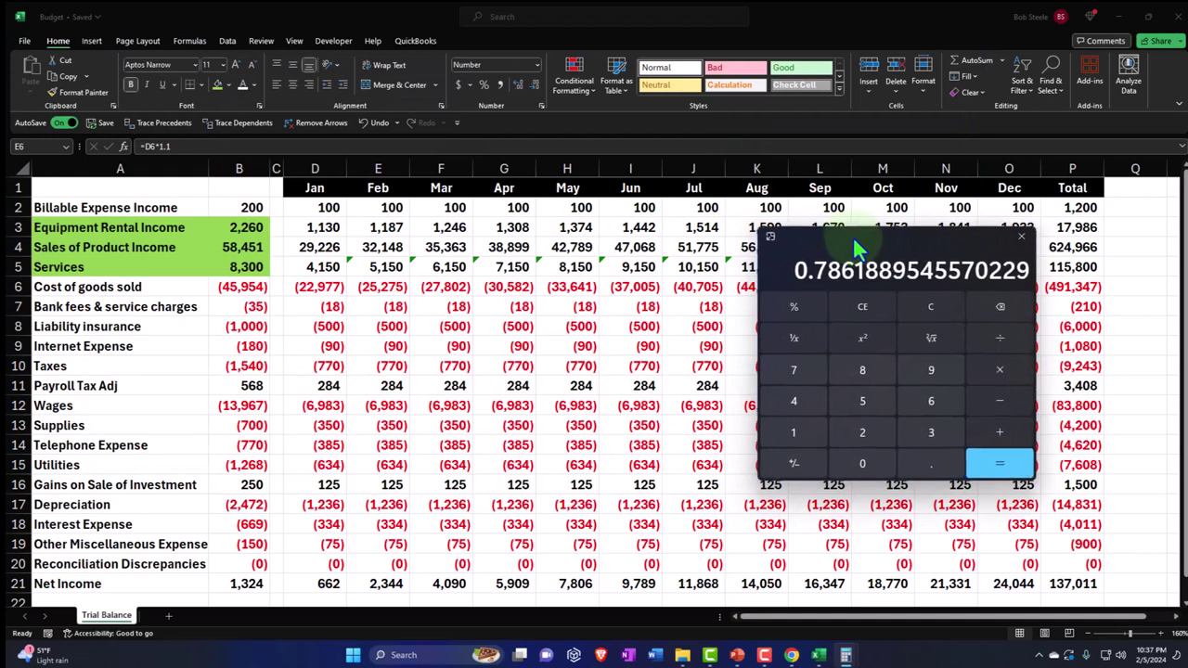
left_click(933, 306)
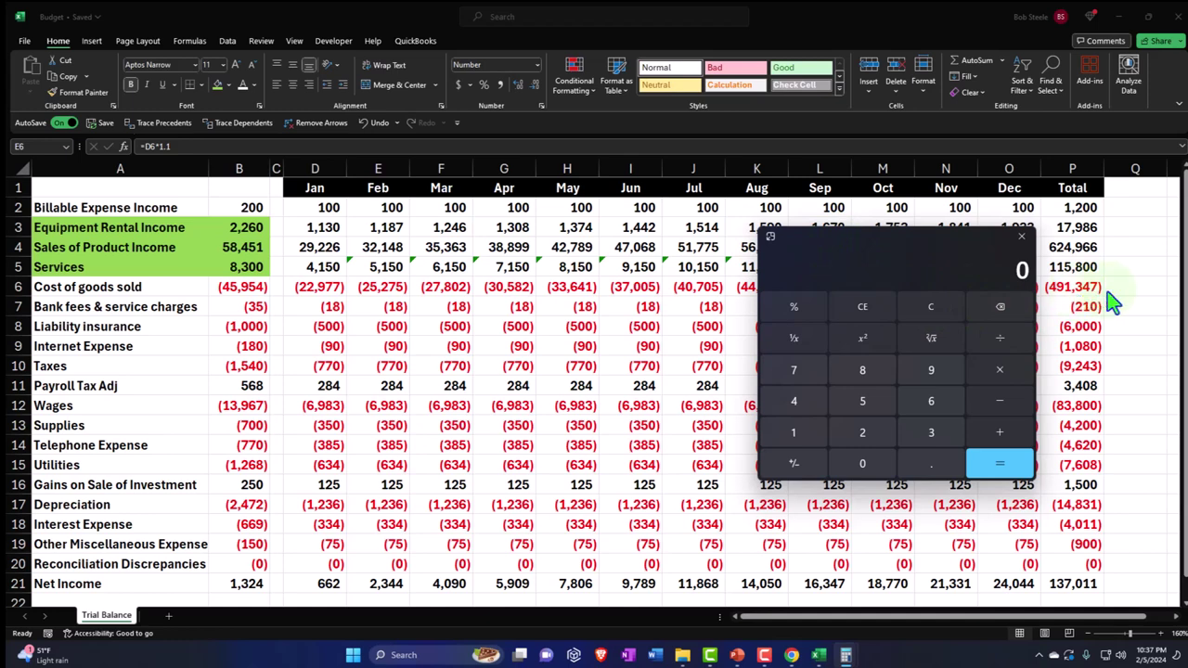
type("491")
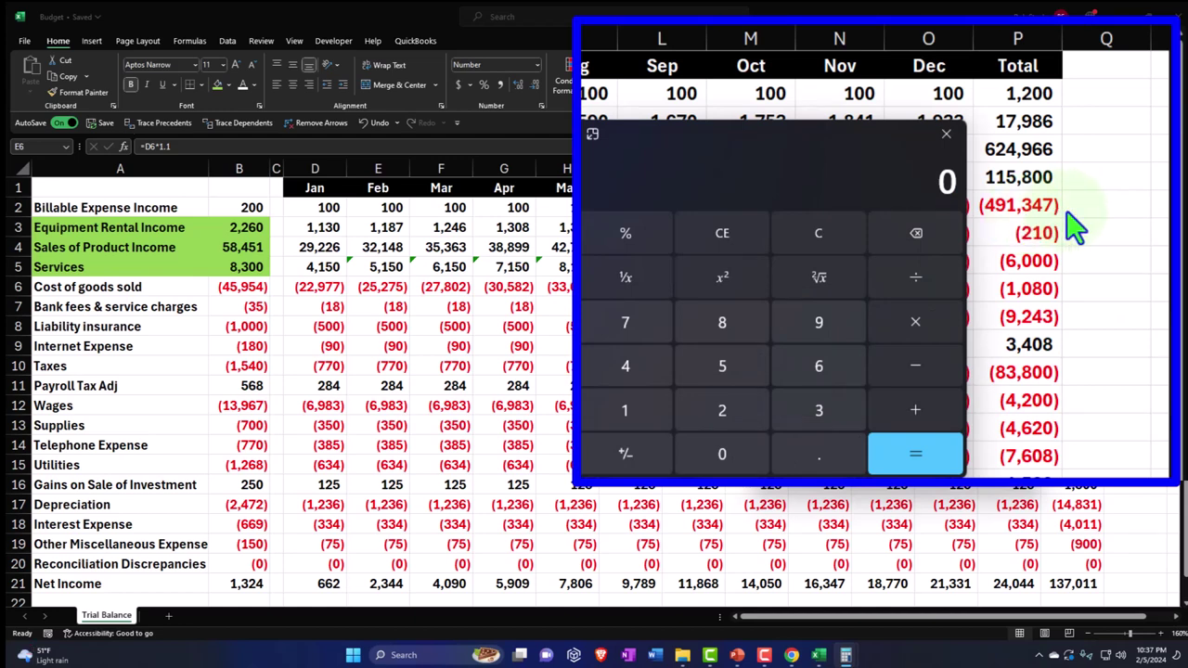
type("491347")
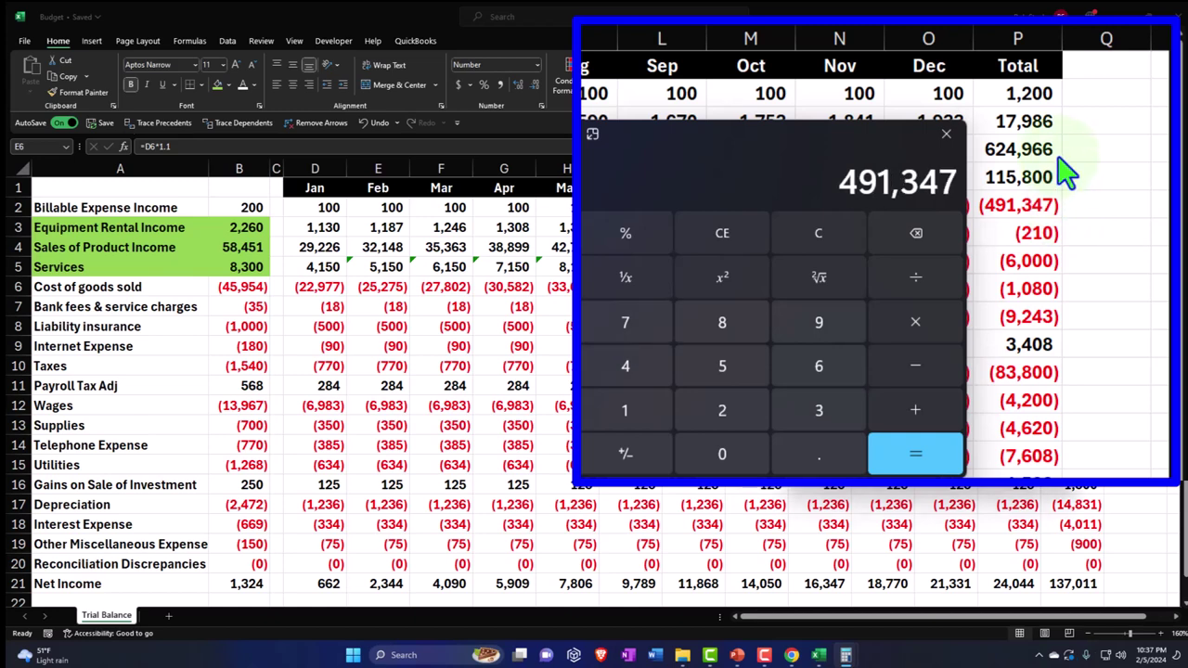
key("Escape")
type("62499")
key("BackSpace")
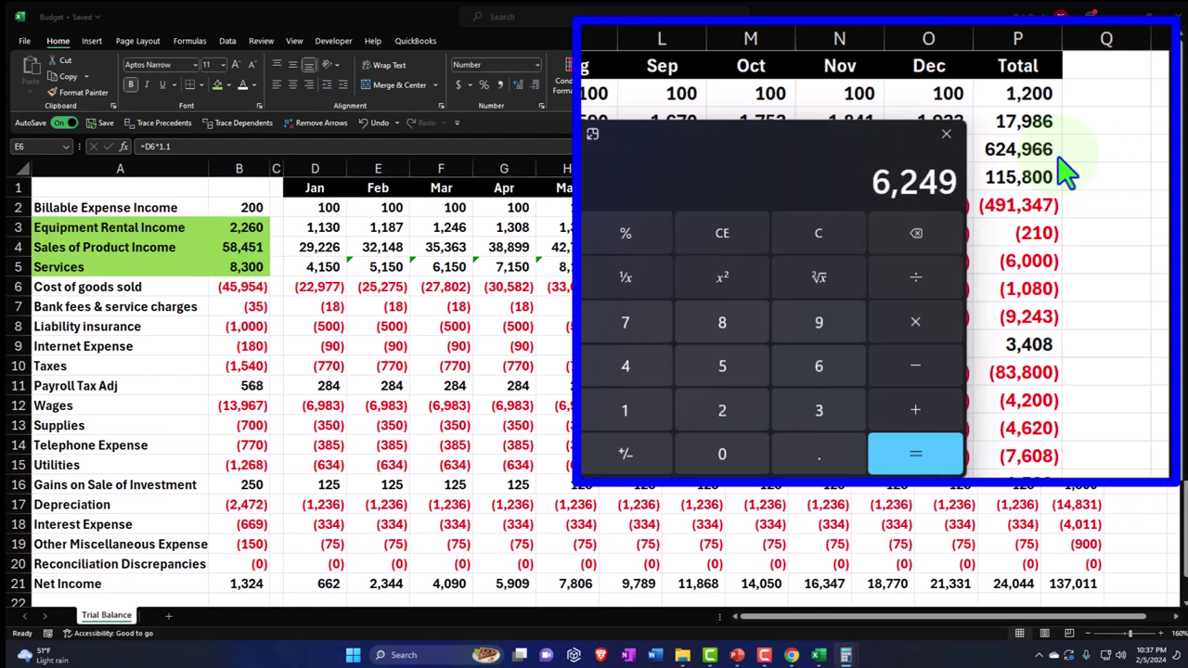
type("66")
key("Return")
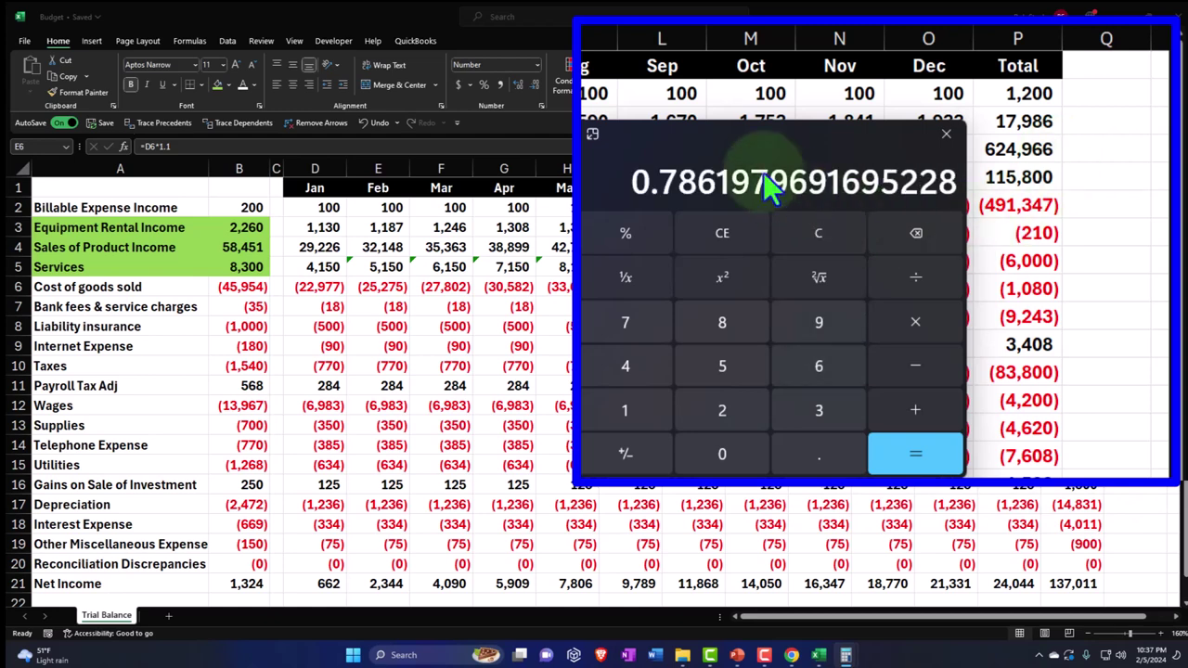
key("alt+F4")
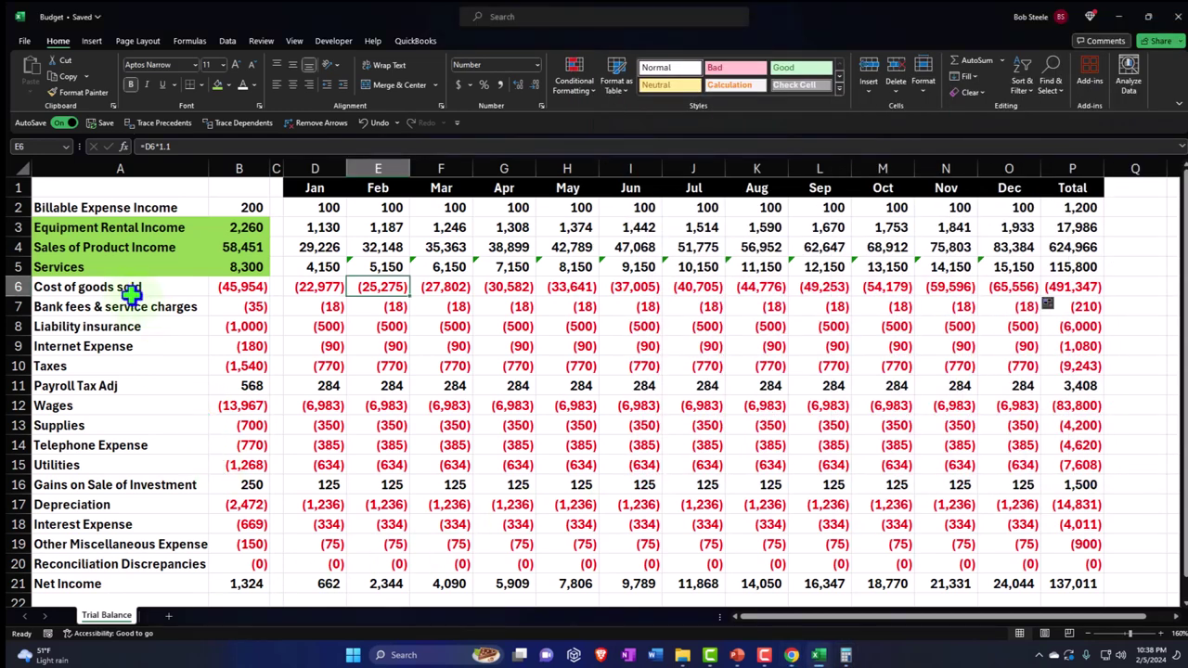
Step: Fill the Cost of goods sold and Bank fees & service charges labels and amounts in A6:B7 with green
left_click_drag(172, 290, 226, 286)
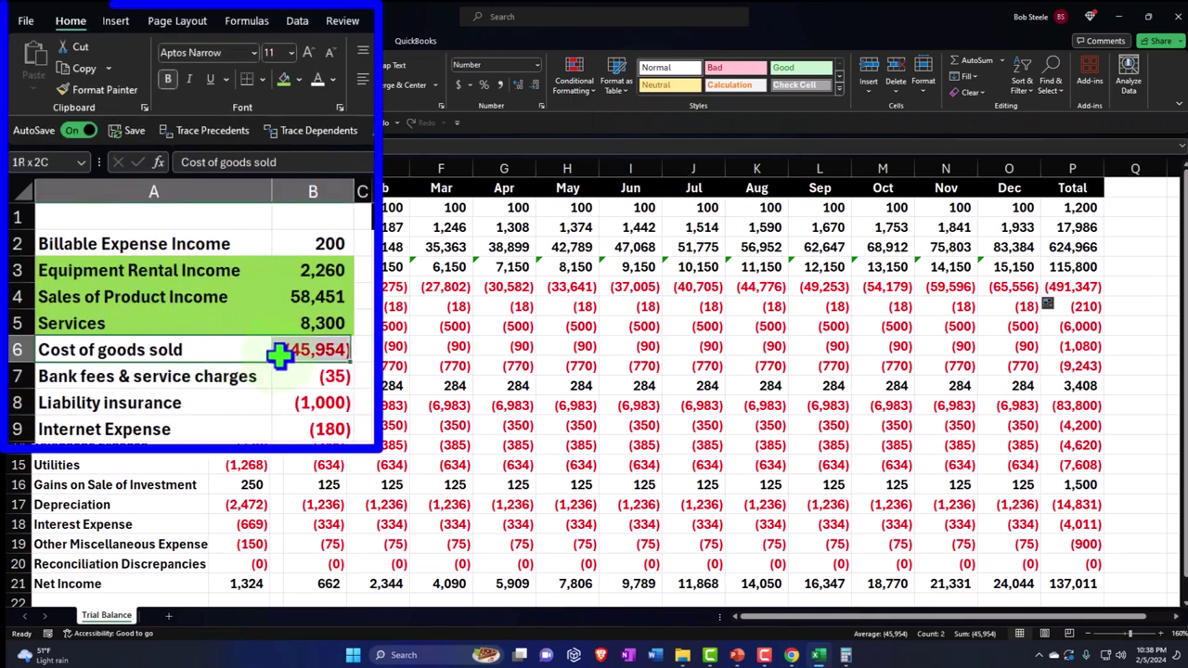
left_click(280, 78)
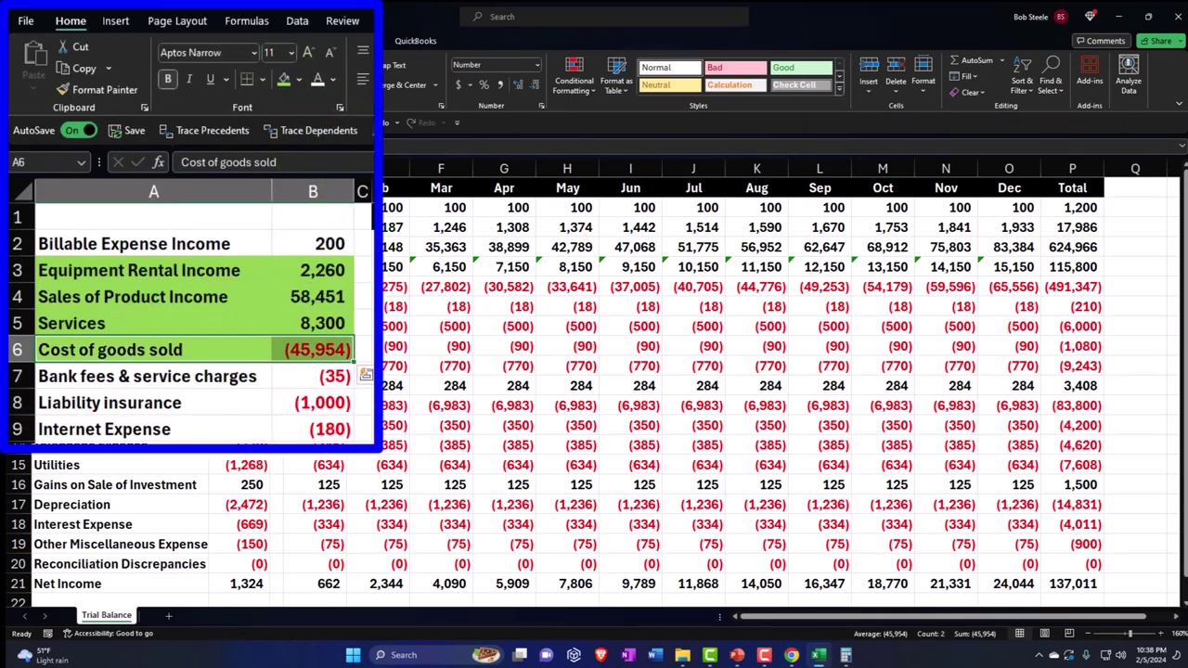
left_click(135, 380)
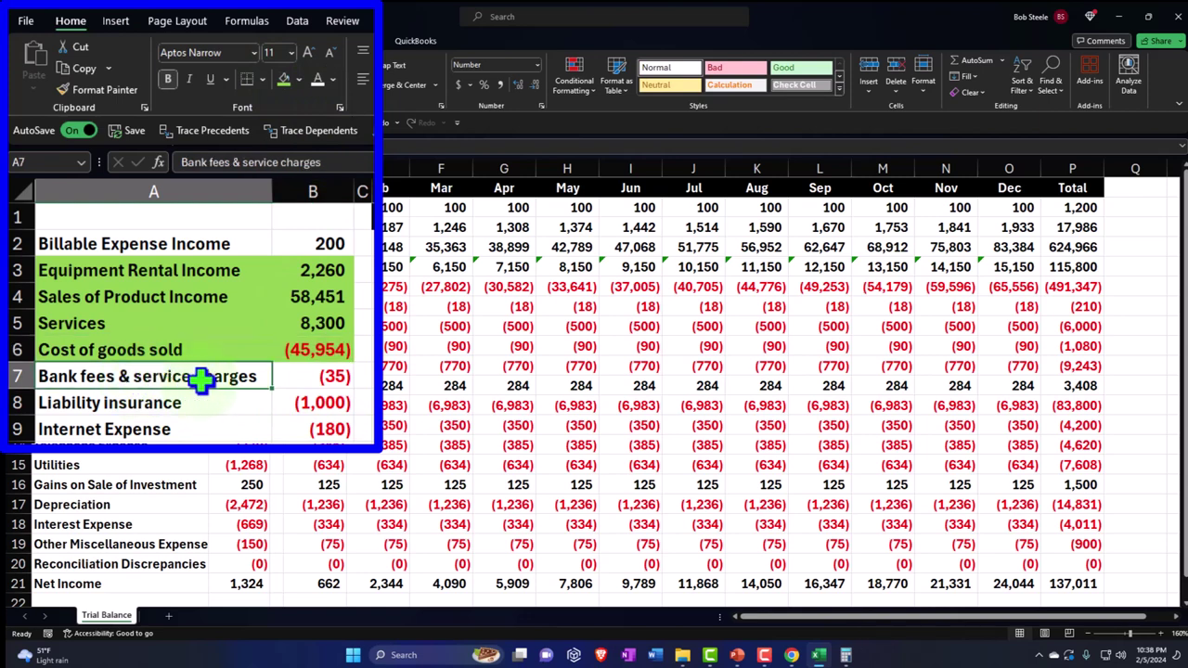
left_click_drag(200, 380, 289, 378)
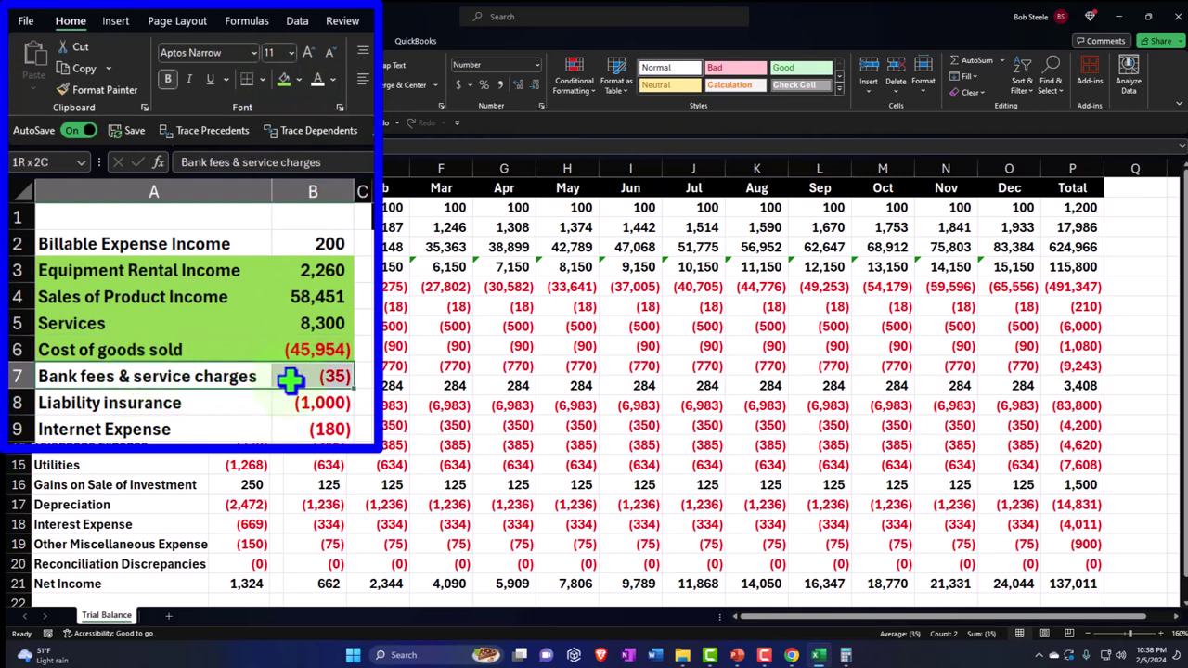
left_click(283, 79)
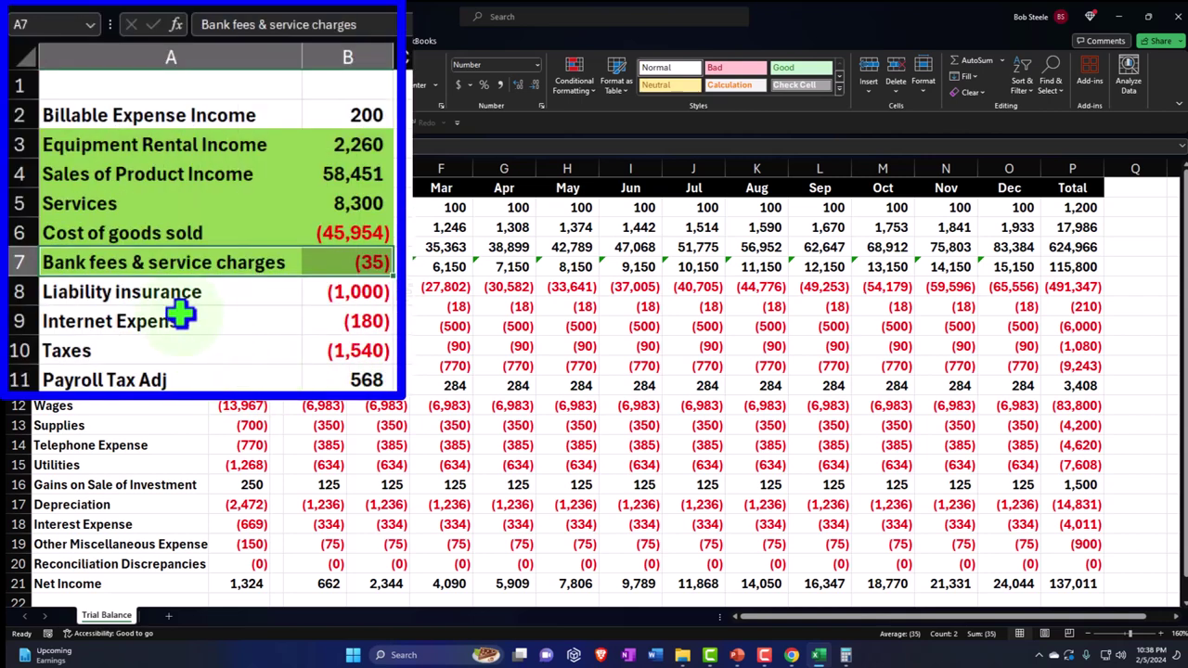
Step: Clear the January through December Liability insurance amounts in D8:O8
left_click_drag(173, 295, 318, 295)
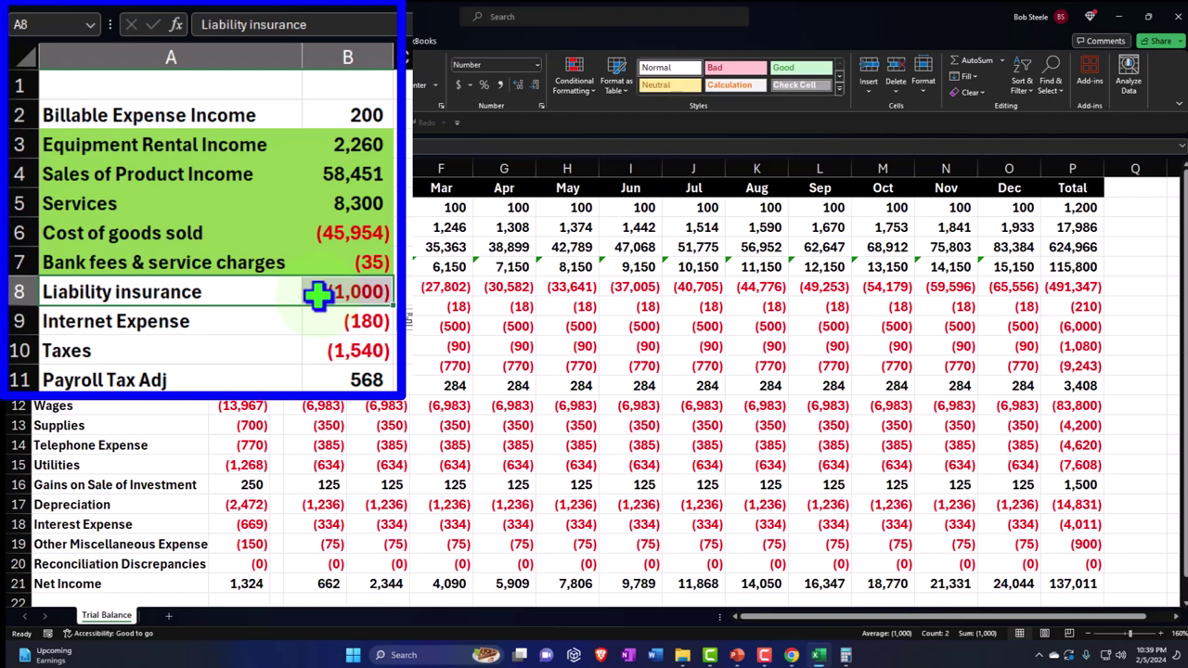
left_click(318, 295)
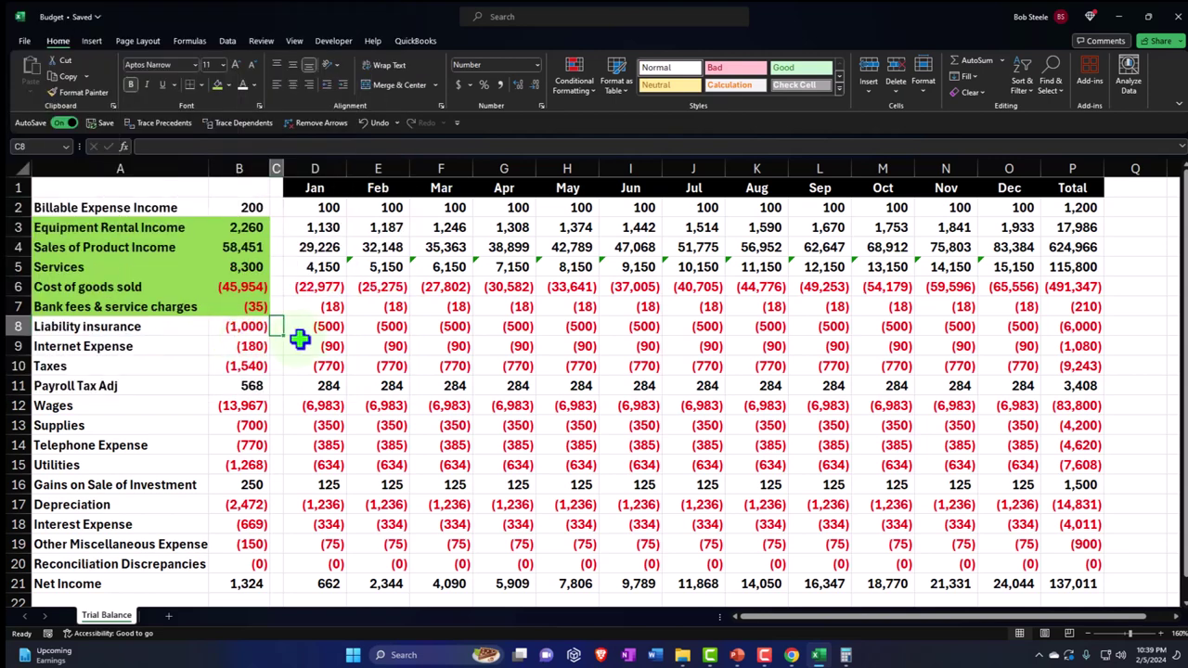
left_click_drag(328, 328, 943, 365)
left_click(1068, 329, "shift")
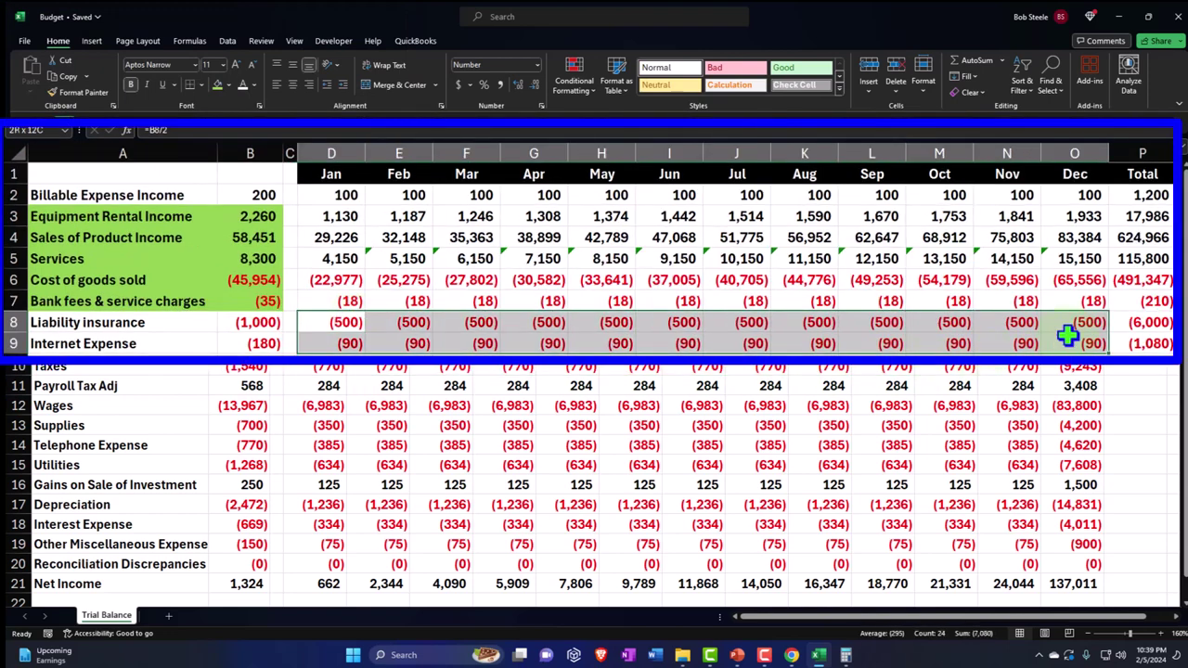
key("Delete")
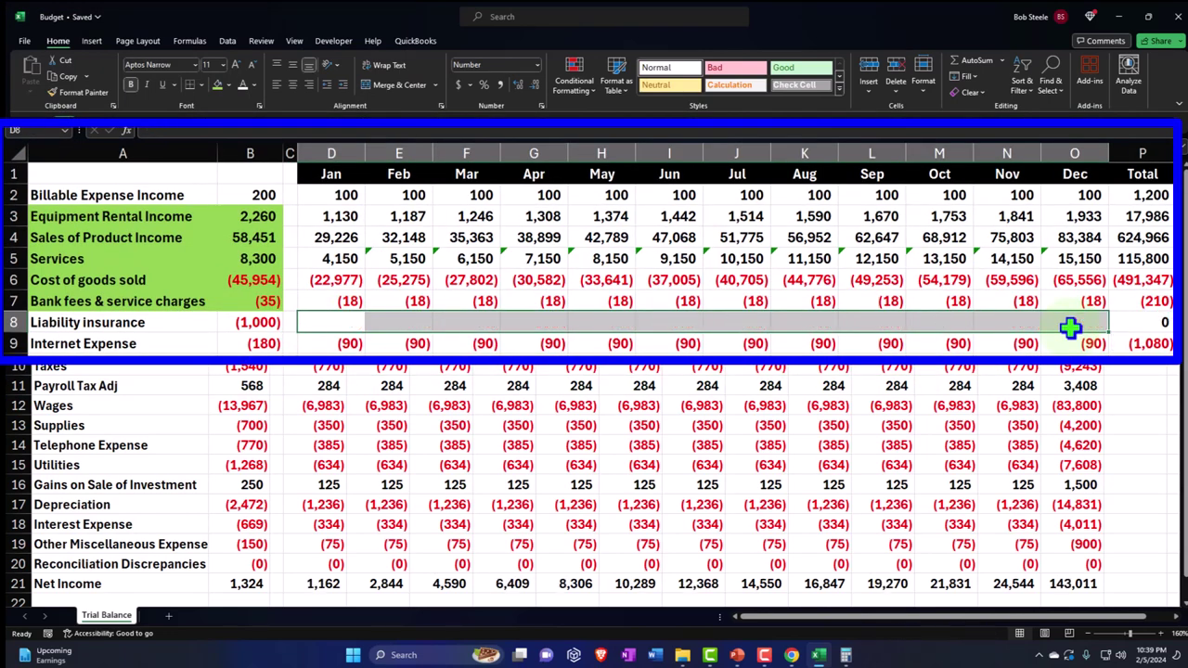
Step: Enter -6000 as February's Liability insurance in E8
key("Left")
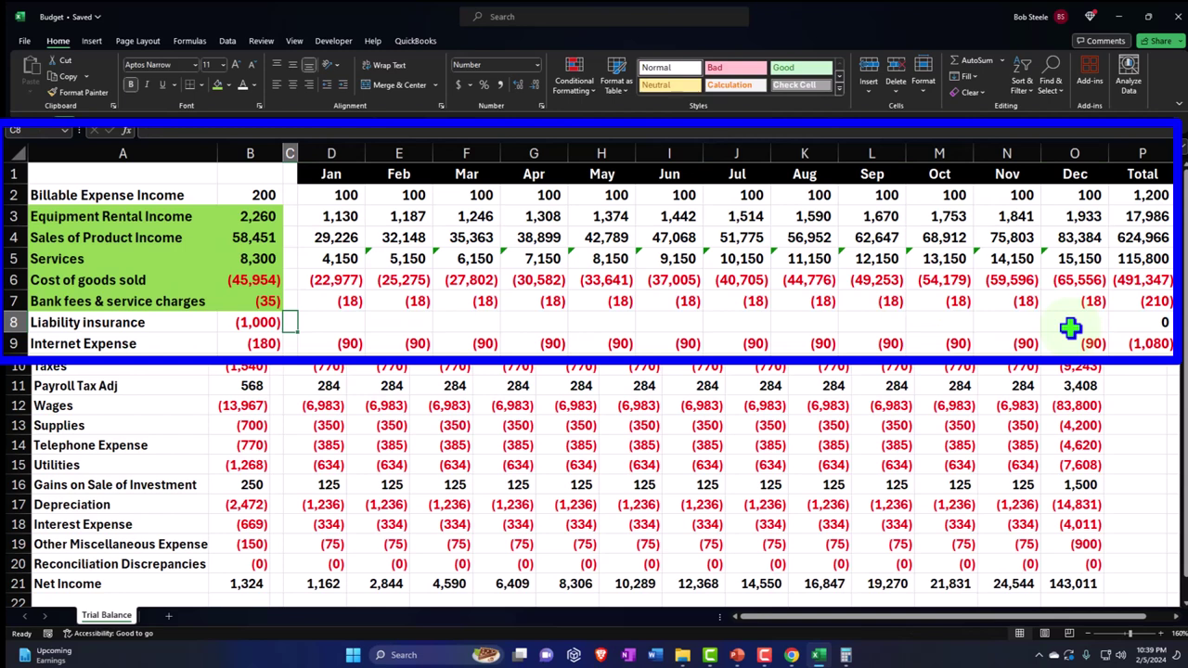
key("Right")
key("Right")
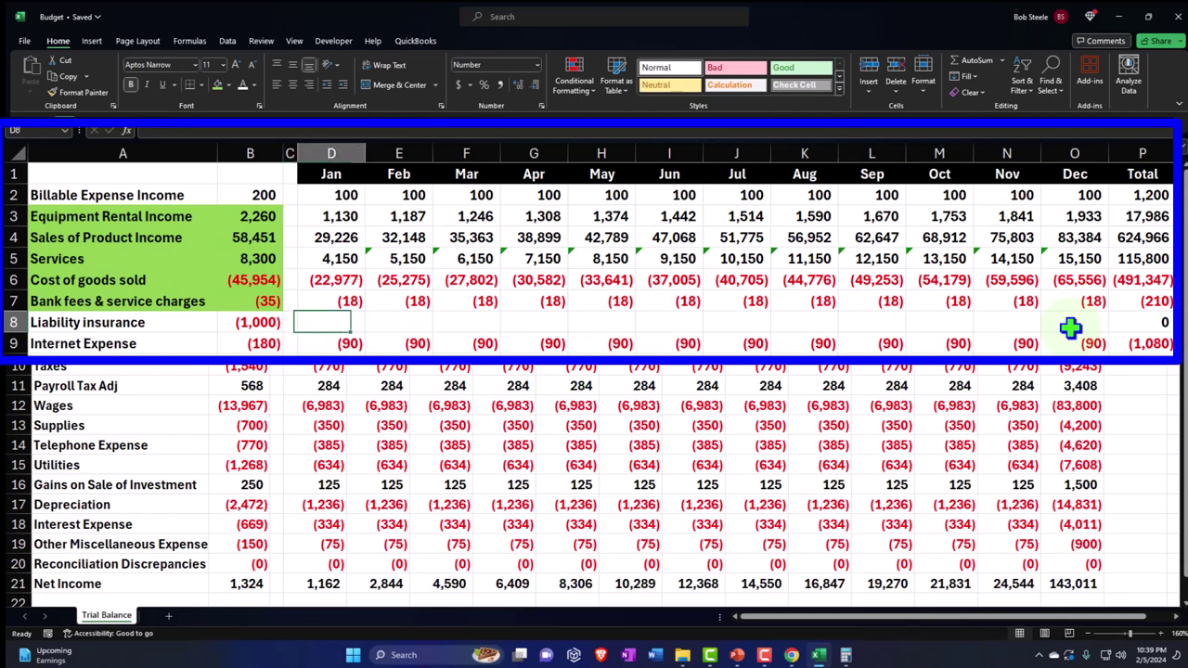
key("Right")
key("Right")
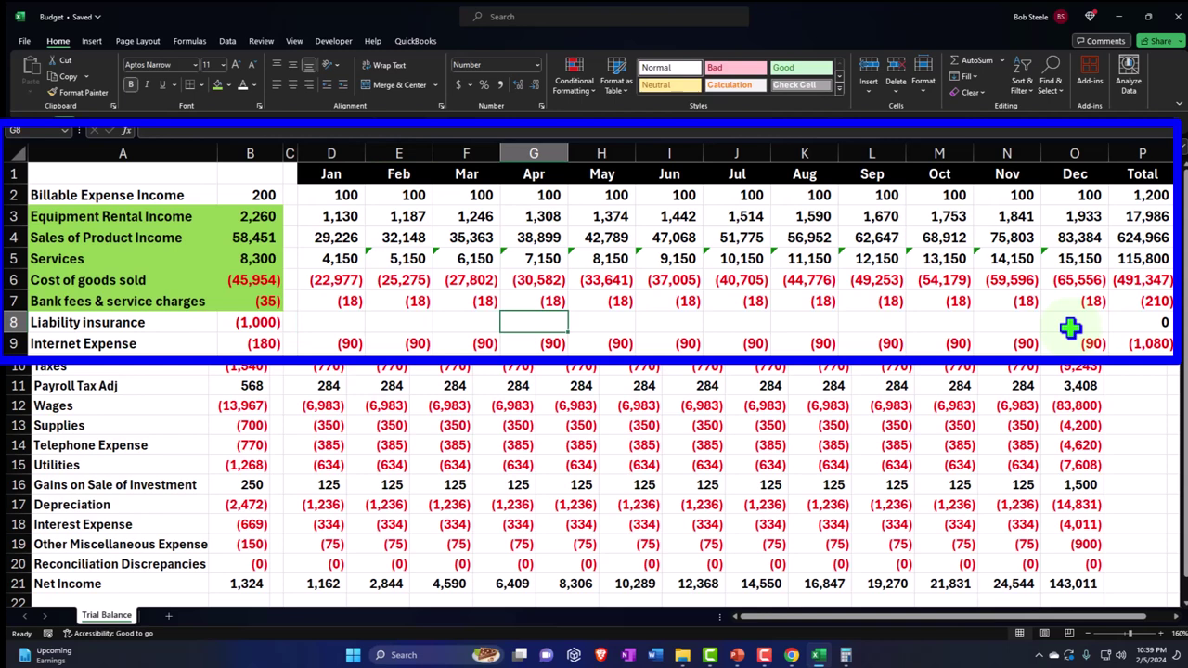
key("Left")
key("Left")
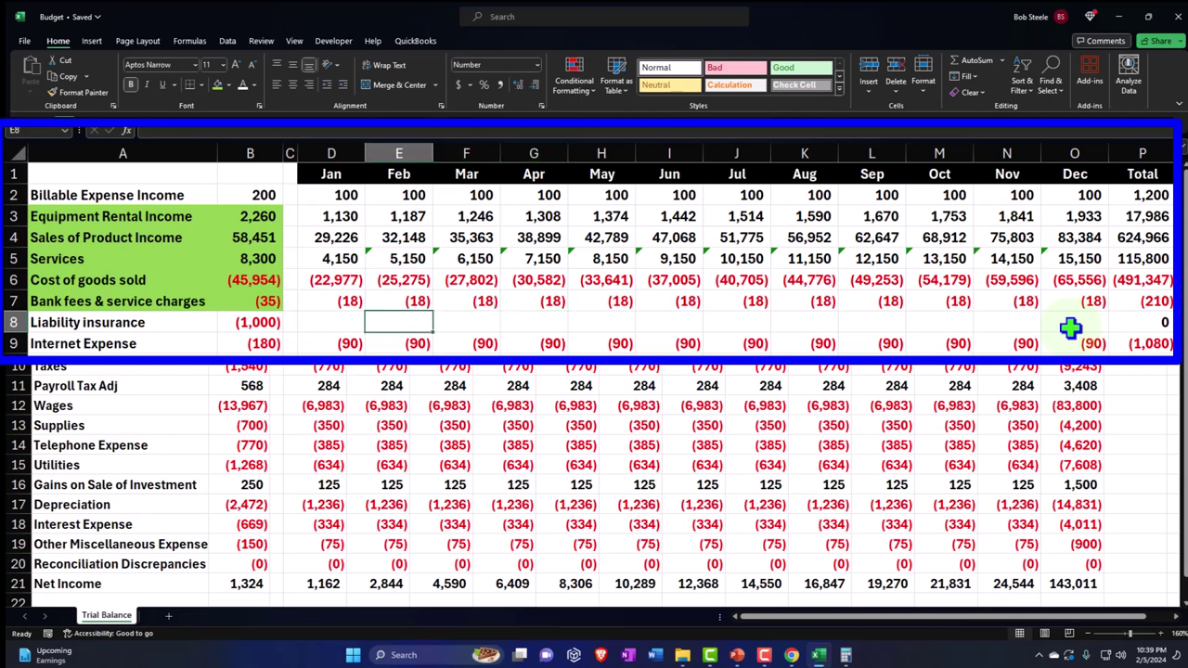
type("-6000")
key("Return")
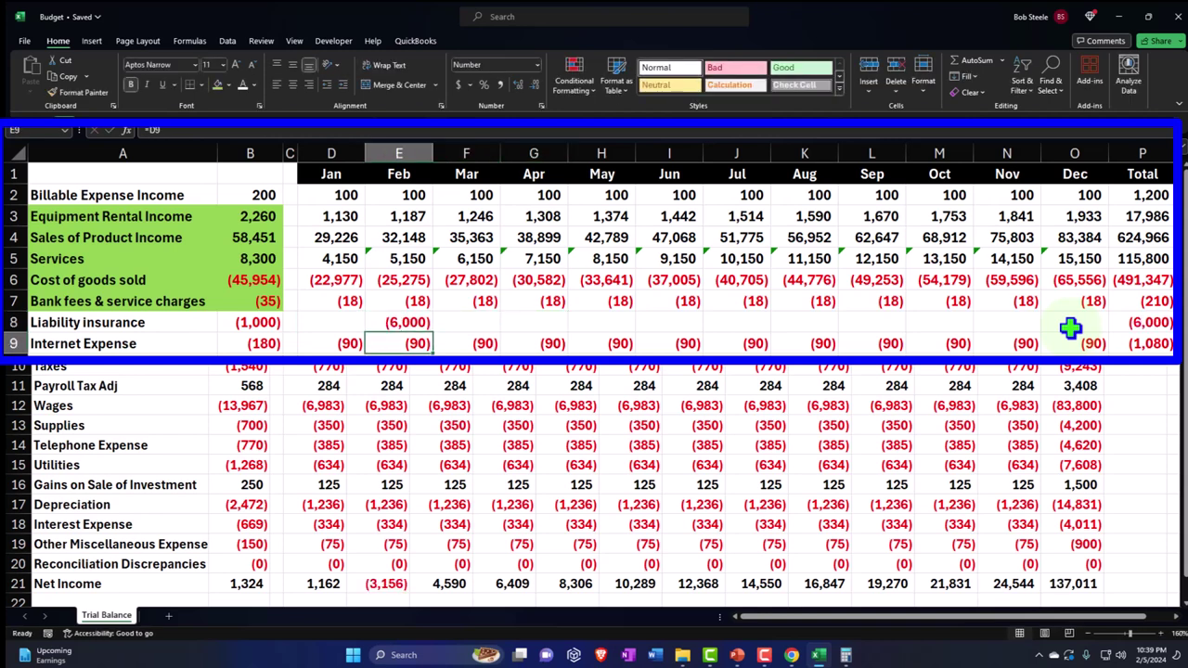
Step: Enter -6000 as September's Liability insurance in L8
key("Up")
key("Right")
key("Right")
key("Right")
key("Right")
key("Right")
key("Right")
key("Right")
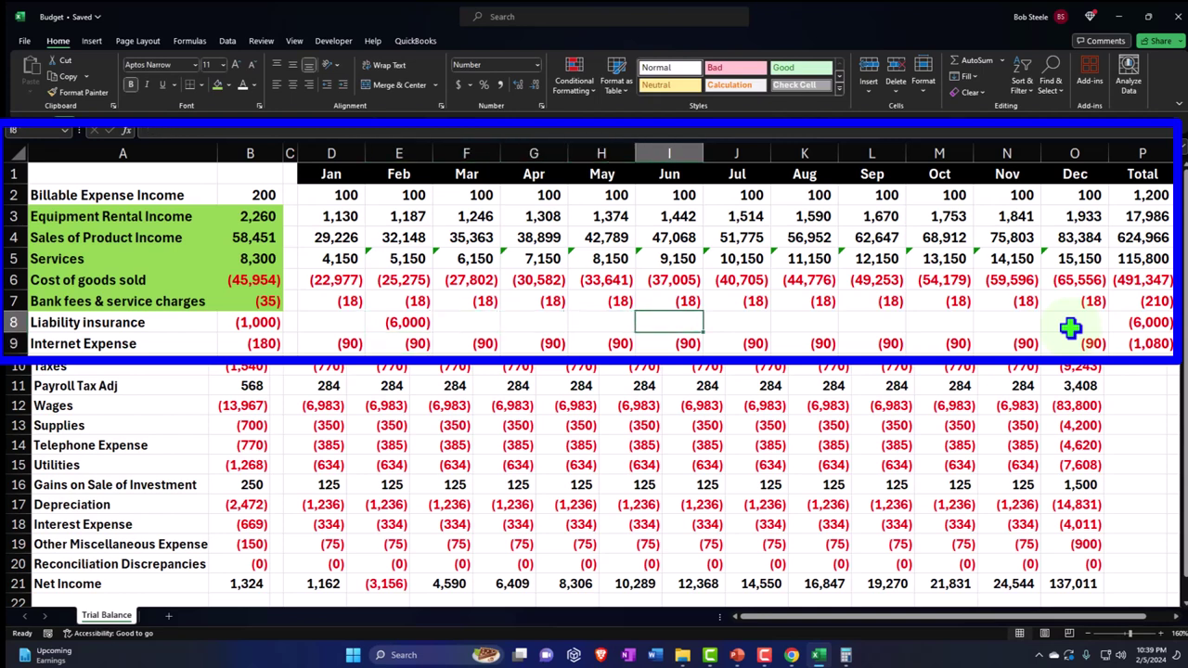
type("-6000")
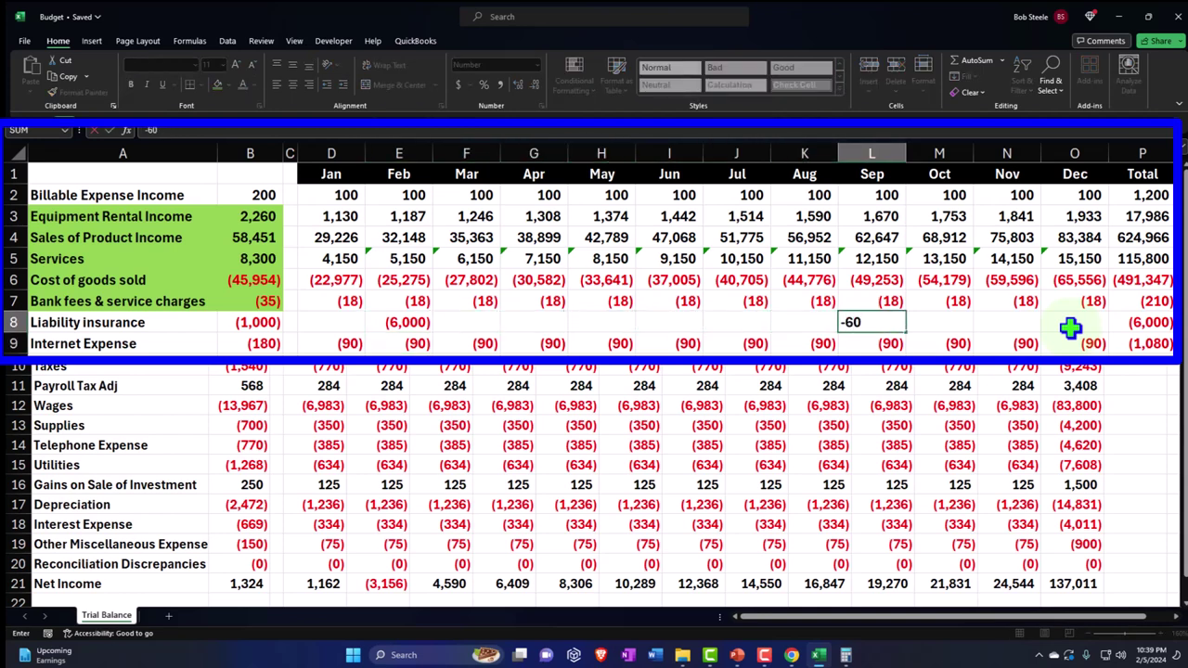
key("Return")
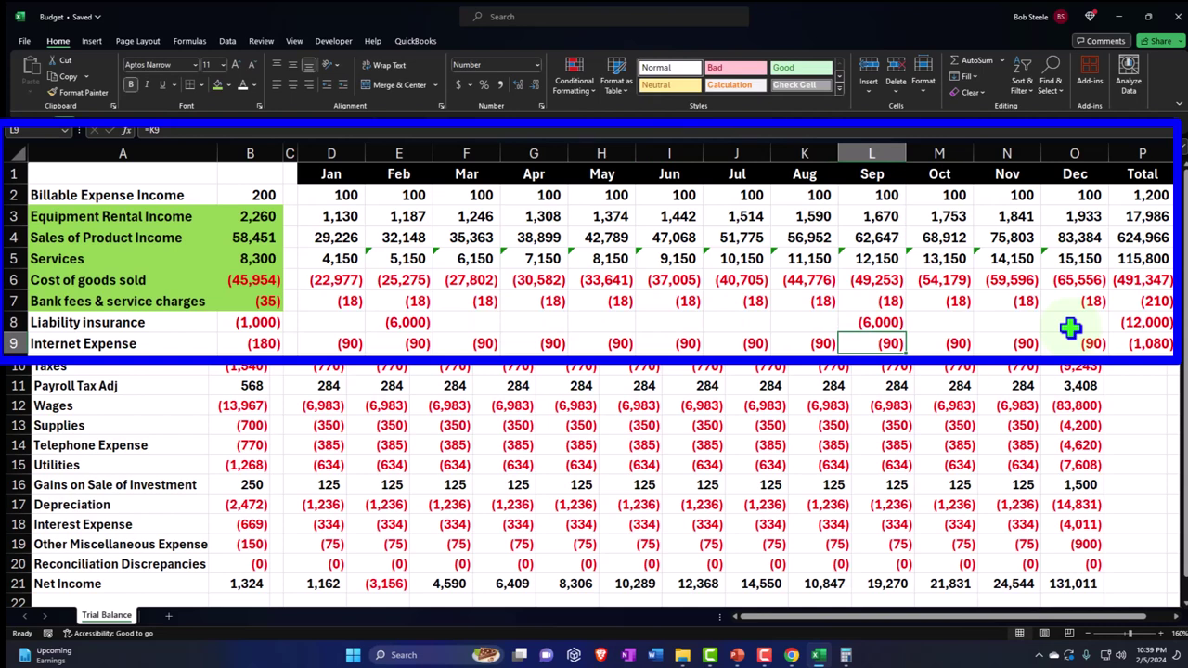
Step: Fill the Liability insurance and Internet Expense labels and amounts in A8:B9 with green
left_click_drag(139, 324, 243, 325)
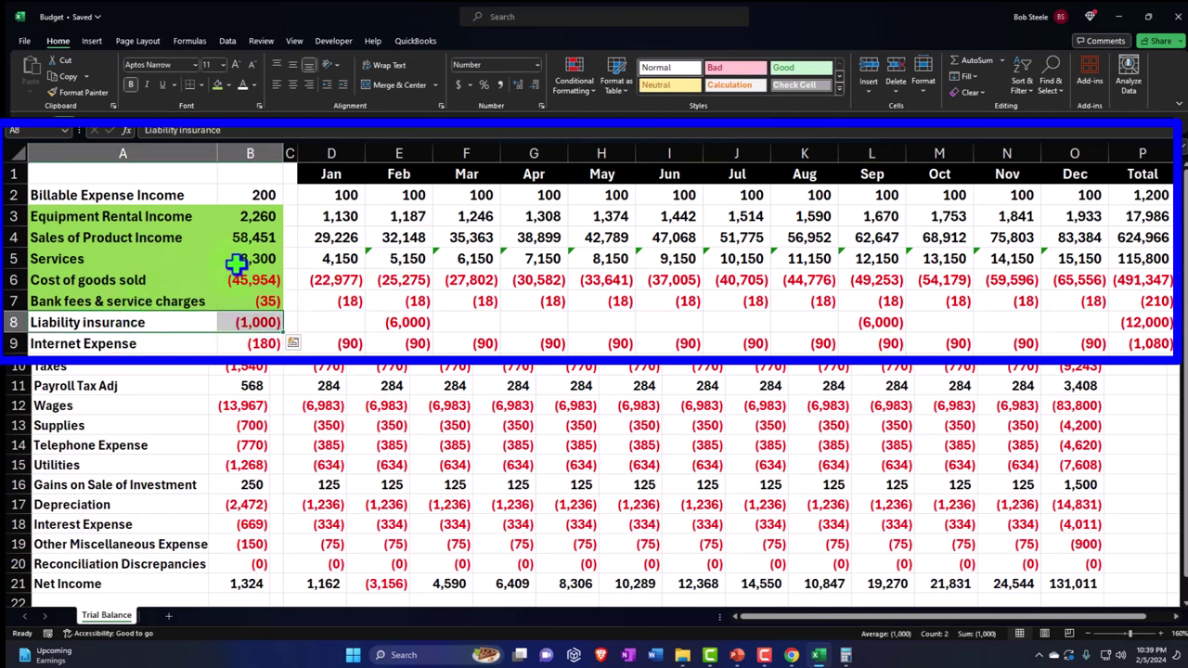
left_click(216, 81)
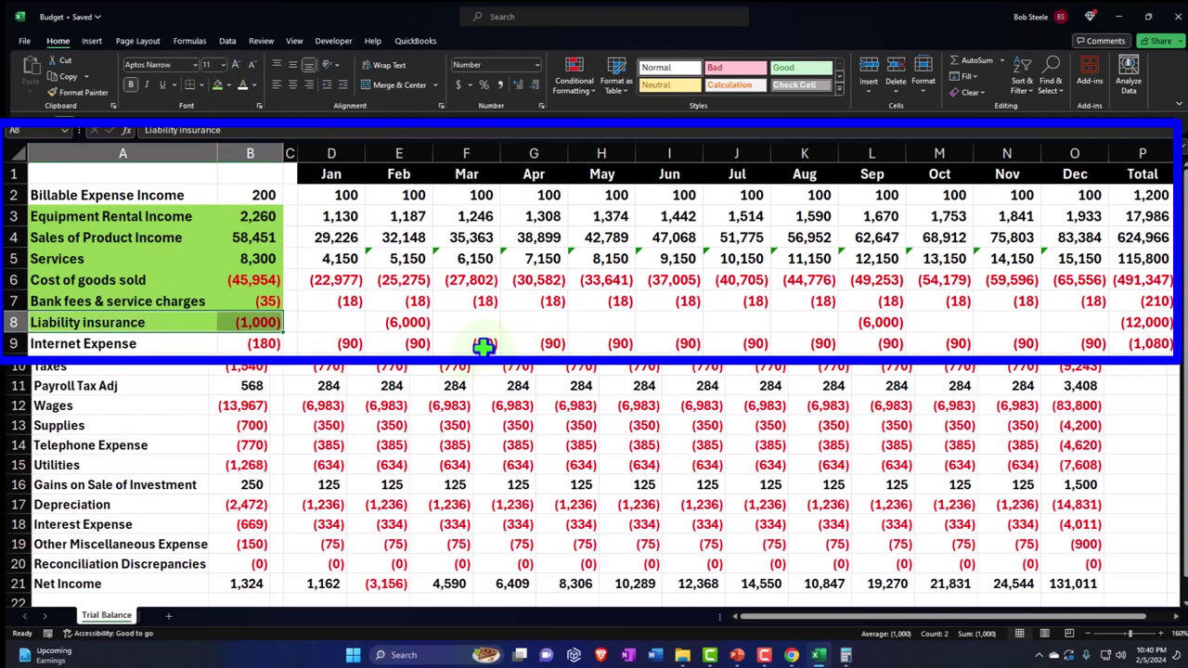
left_click(405, 322)
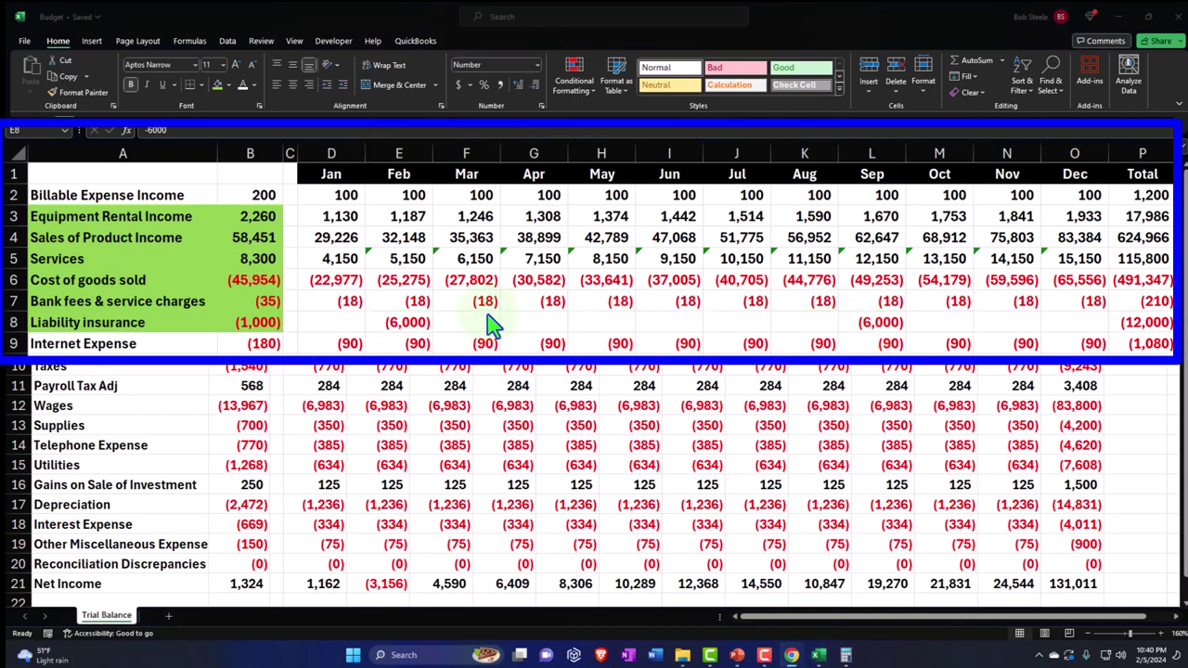
left_click_drag(61, 348, 233, 351)
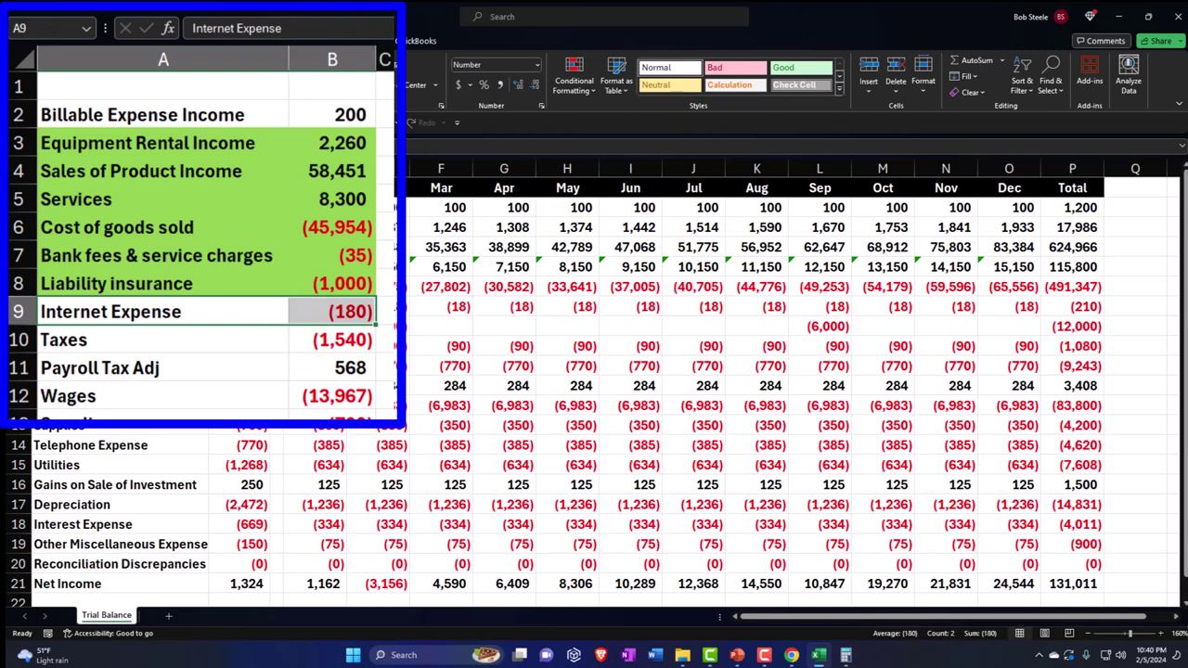
key("F4")
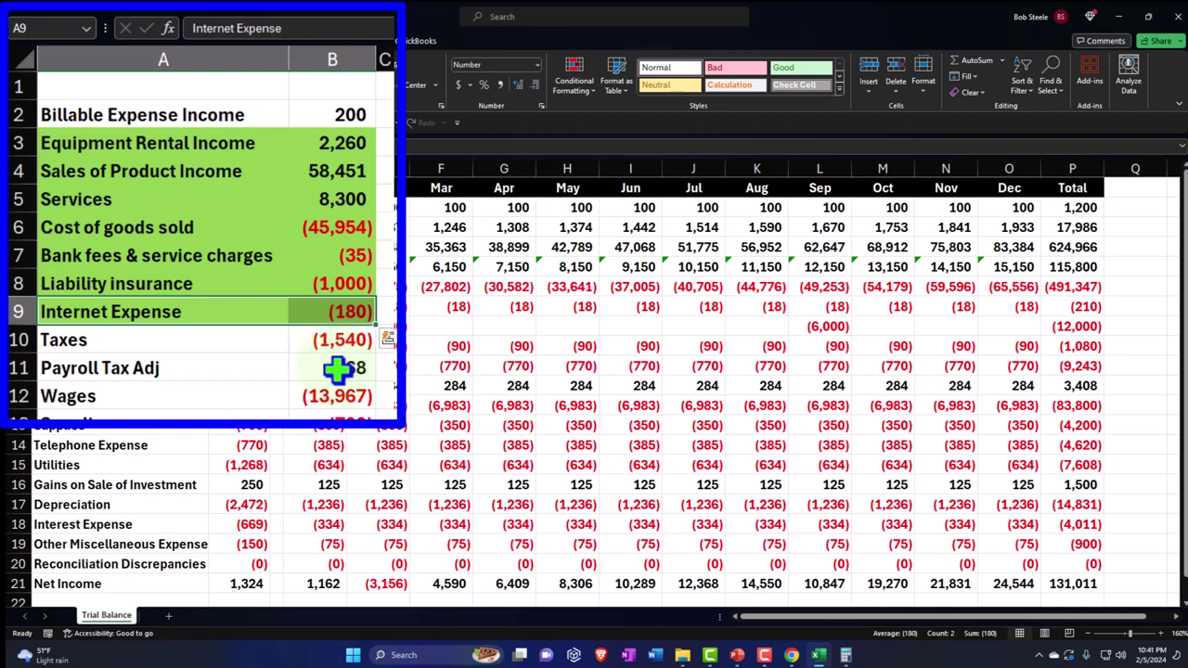
Step: Set January's Taxes in D10 to =SUM(B10:B11)/2, combining Taxes with Payroll Tax Adj
left_click_drag(344, 345, 248, 388)
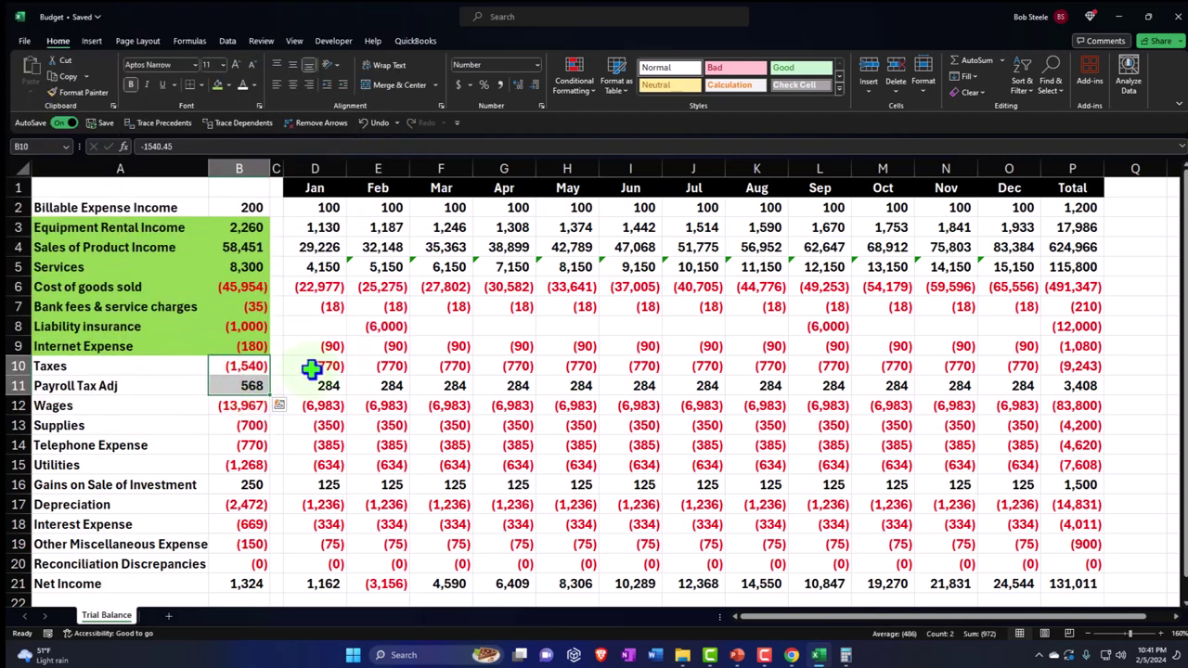
left_click_drag(312, 369, 314, 382)
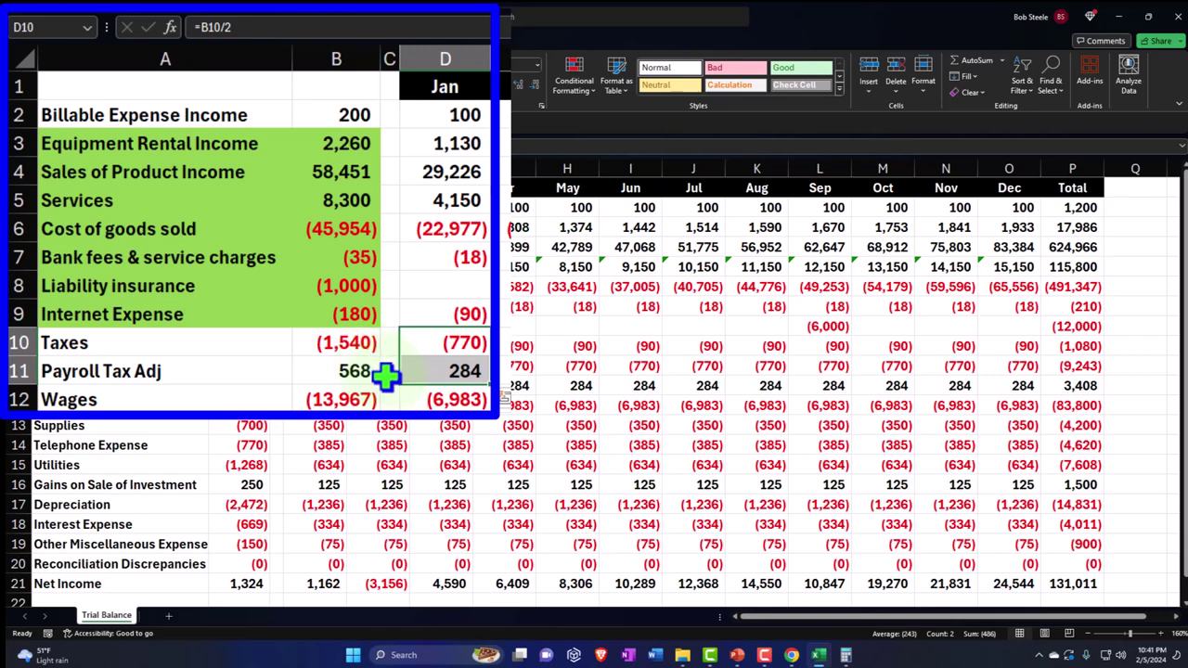
left_click(314, 427)
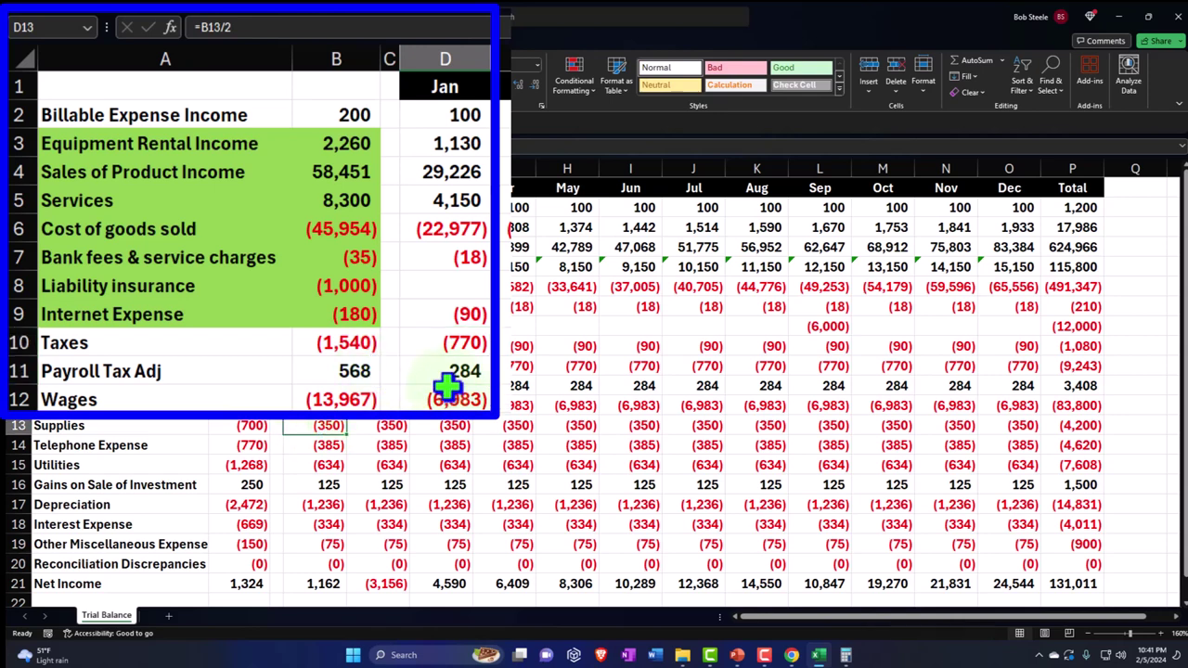
left_click(444, 341)
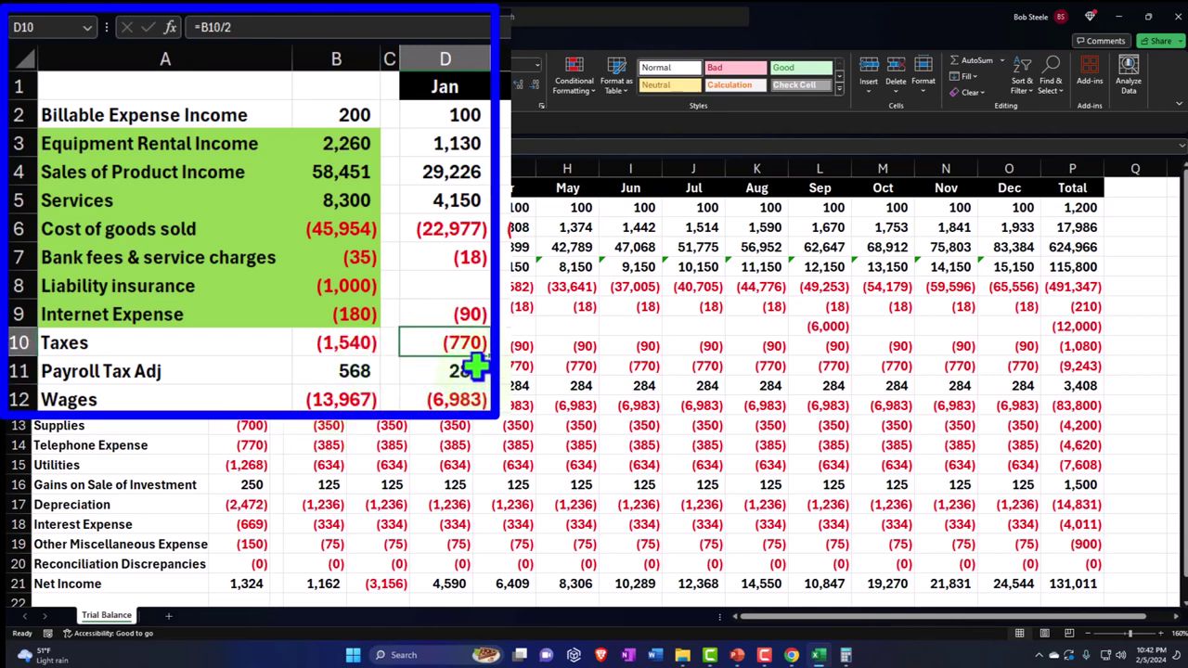
type("=")
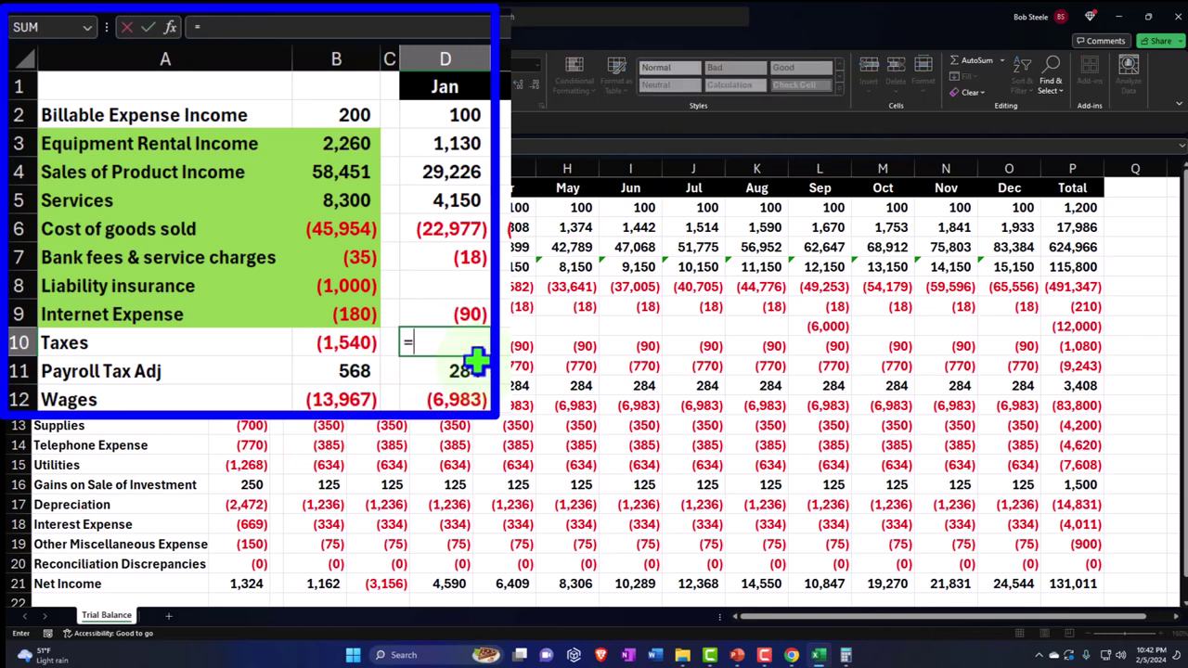
type("sum(")
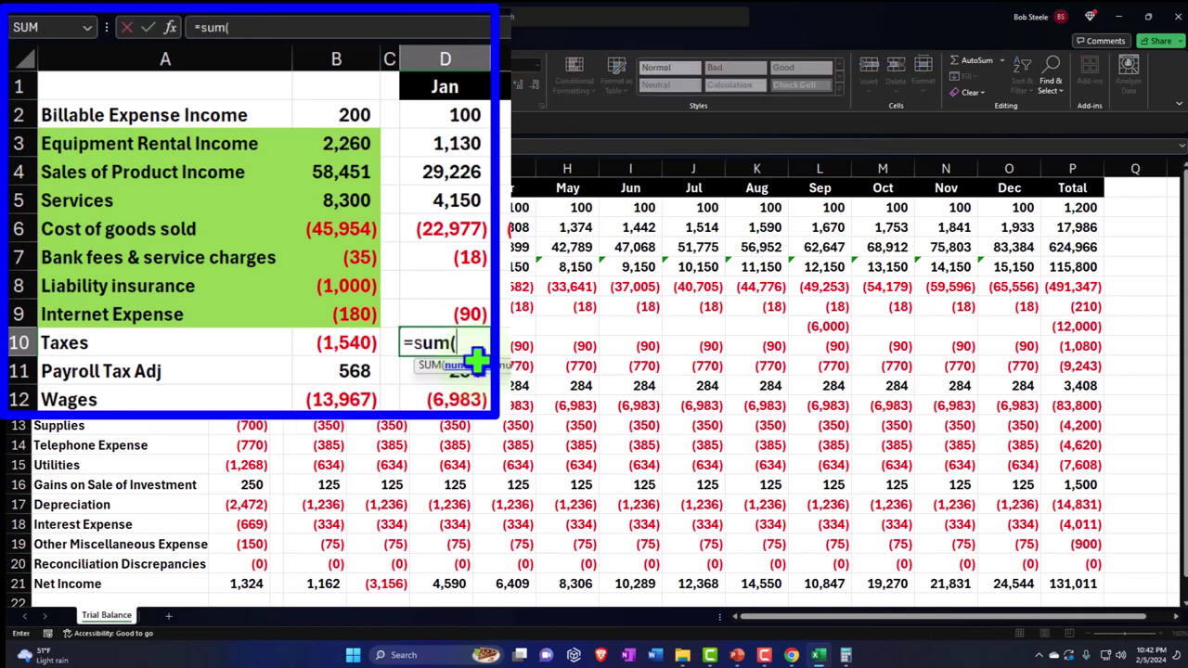
key("Left")
key("Left")
key("shift+Down")
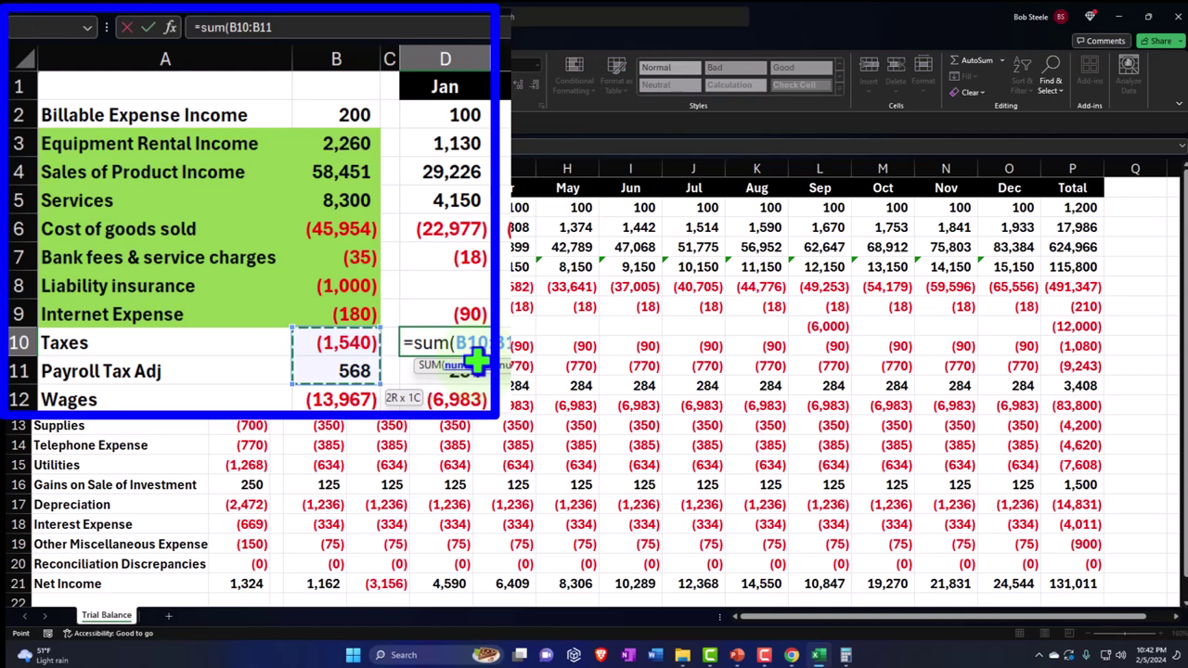
type(")/")
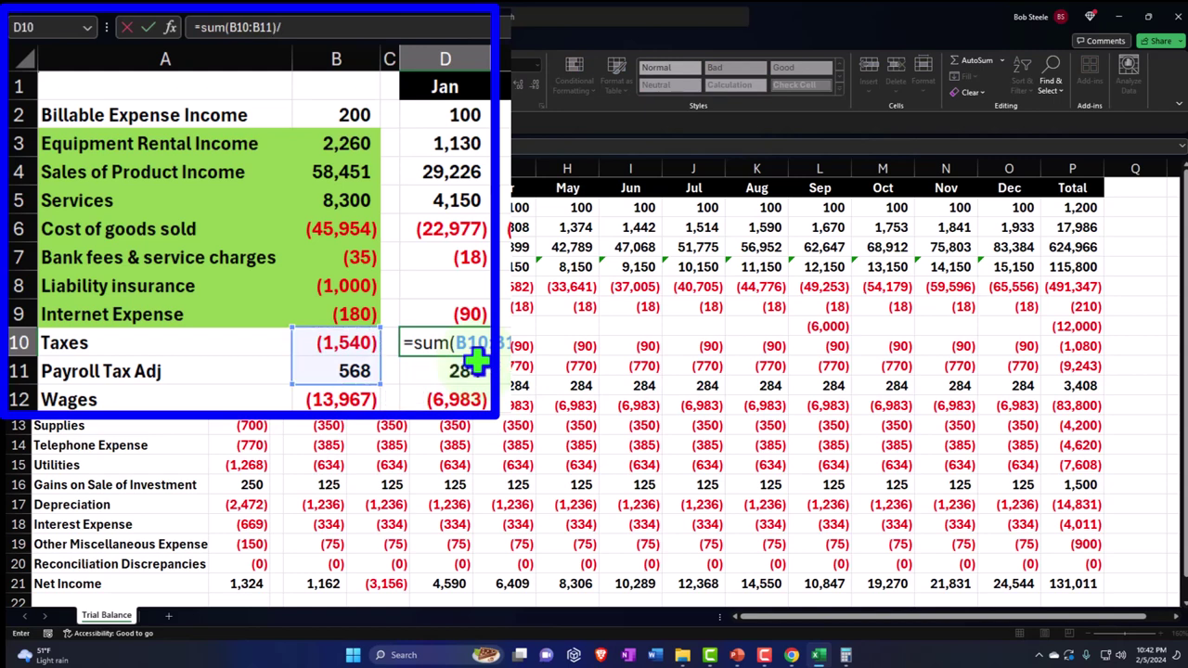
type("2")
key("Return")
key("Up")
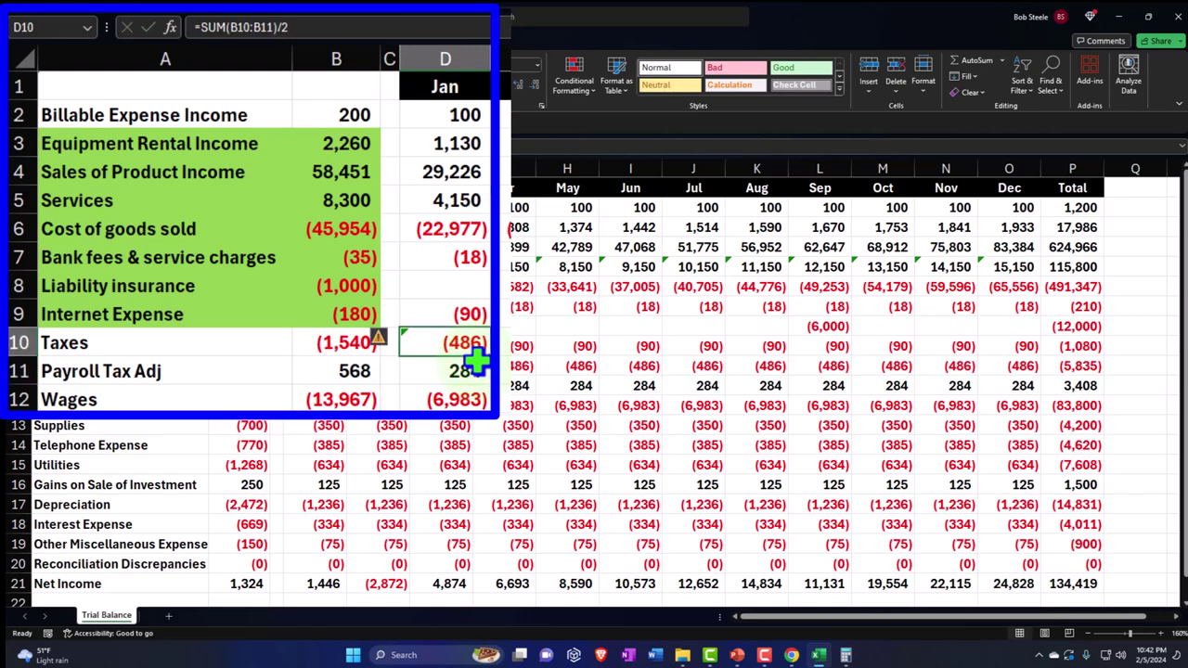
Step: Delete the entire Payroll Tax Adj row, row 11
left_click(118, 386)
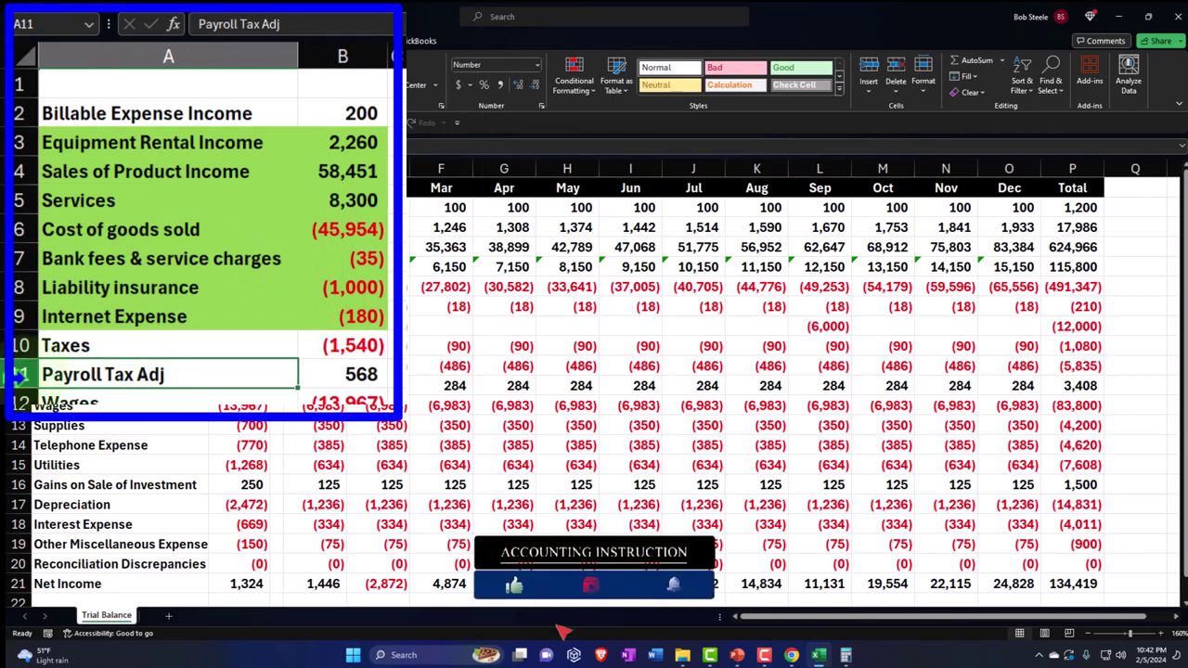
key("shift+space")
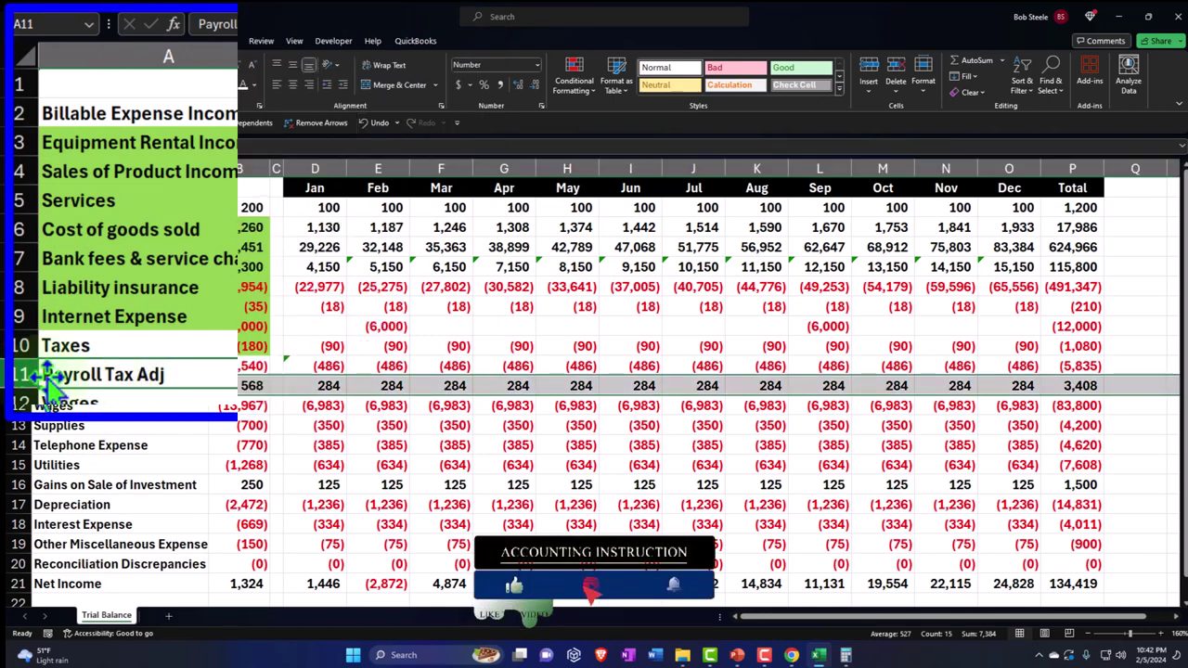
right_click(122, 385)
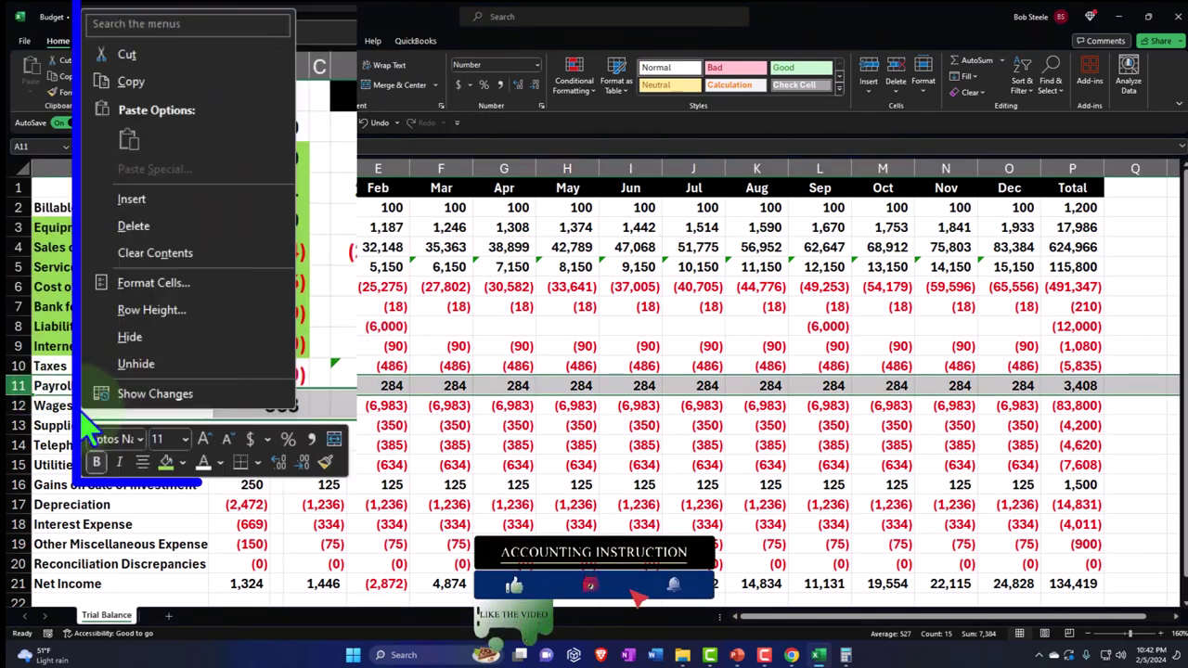
left_click(140, 223)
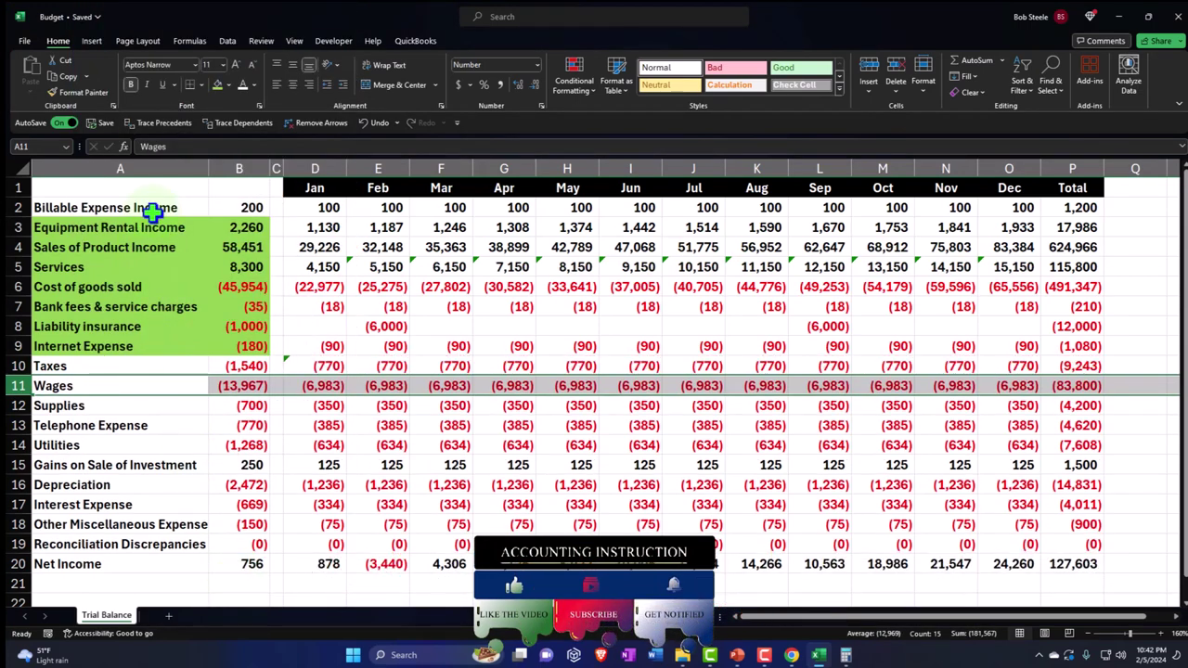
Step: Undo the deletion of the Payroll Tax Adj row and check the combined sum of Taxes and Payroll Tax Adj in B10:B11
left_click(378, 123)
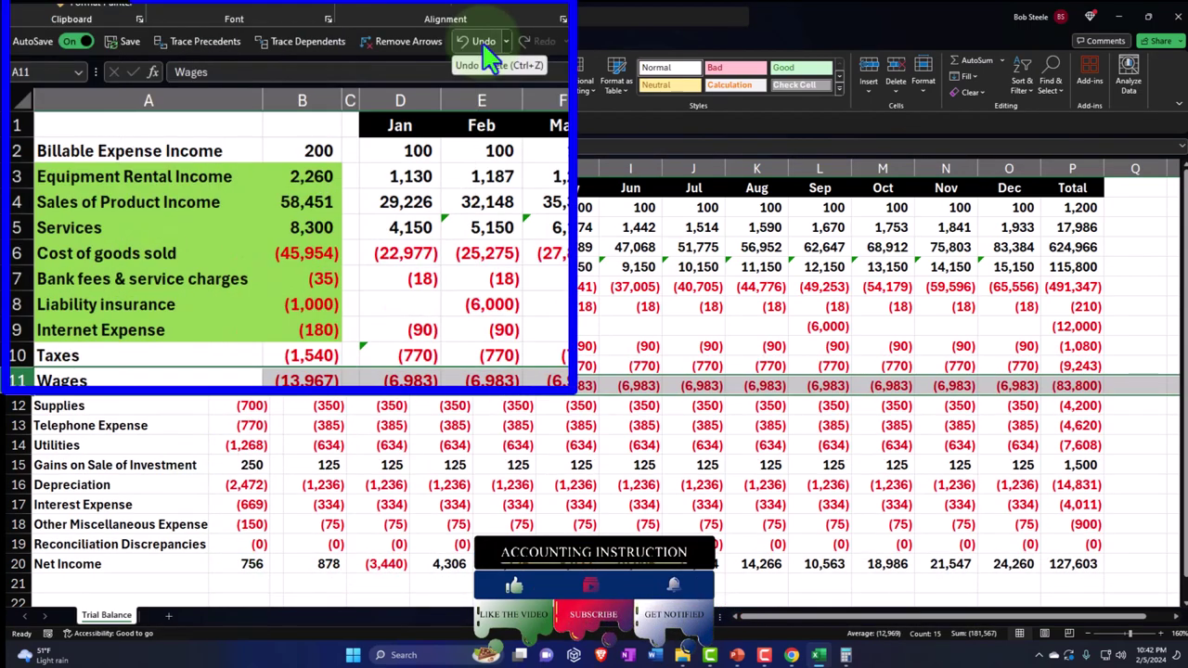
left_click(327, 425)
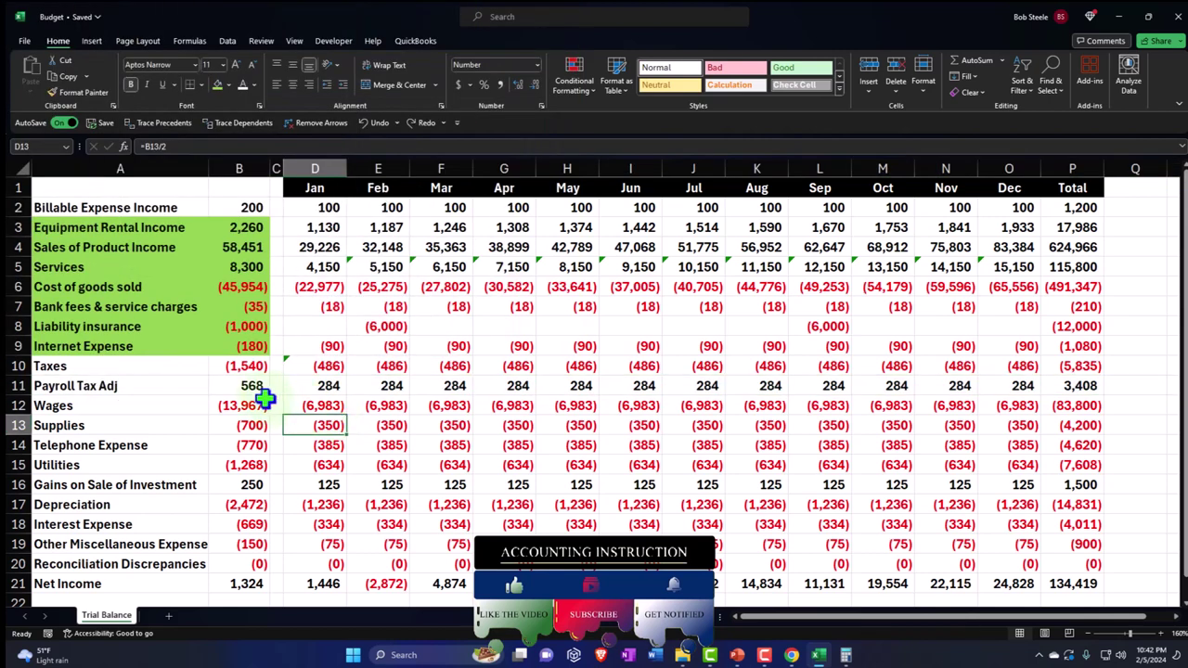
left_click(368, 403)
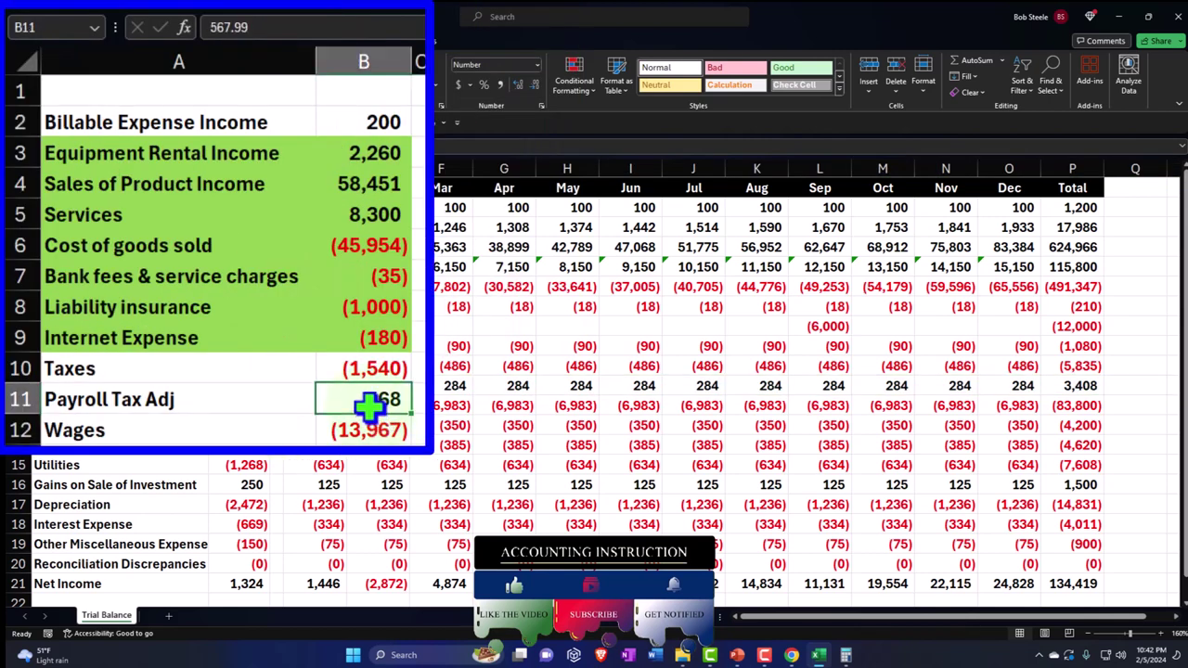
left_click_drag(378, 371, 377, 394)
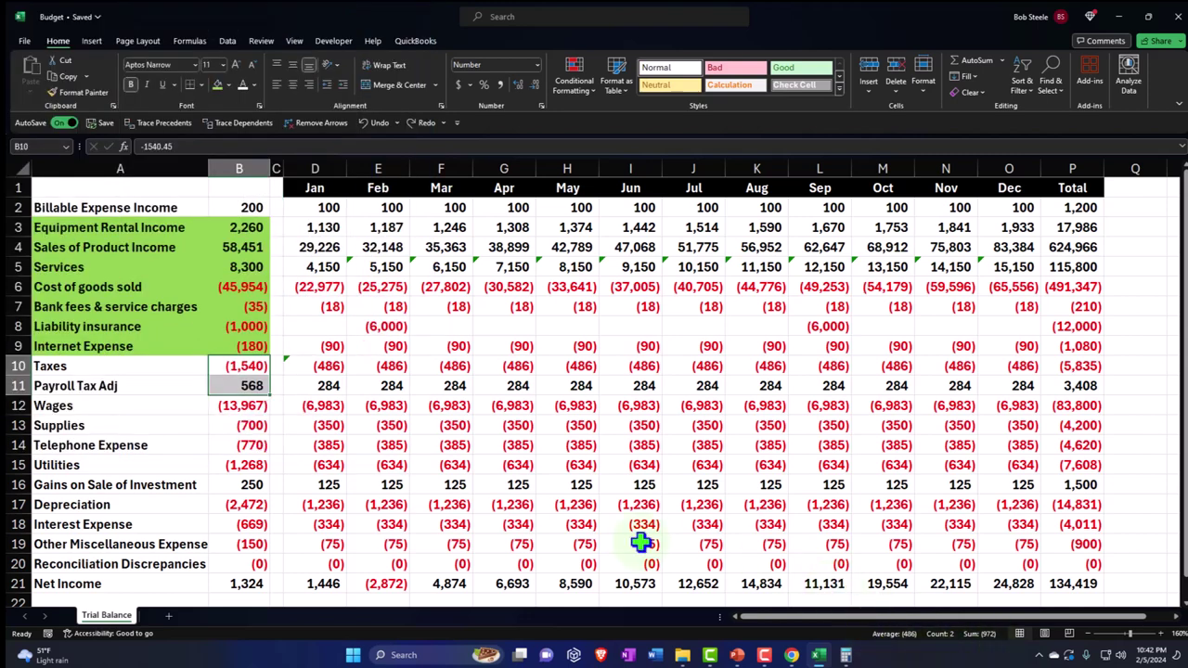
Step: Set the two-month Taxes amount in B10 to -972
left_click(246, 367)
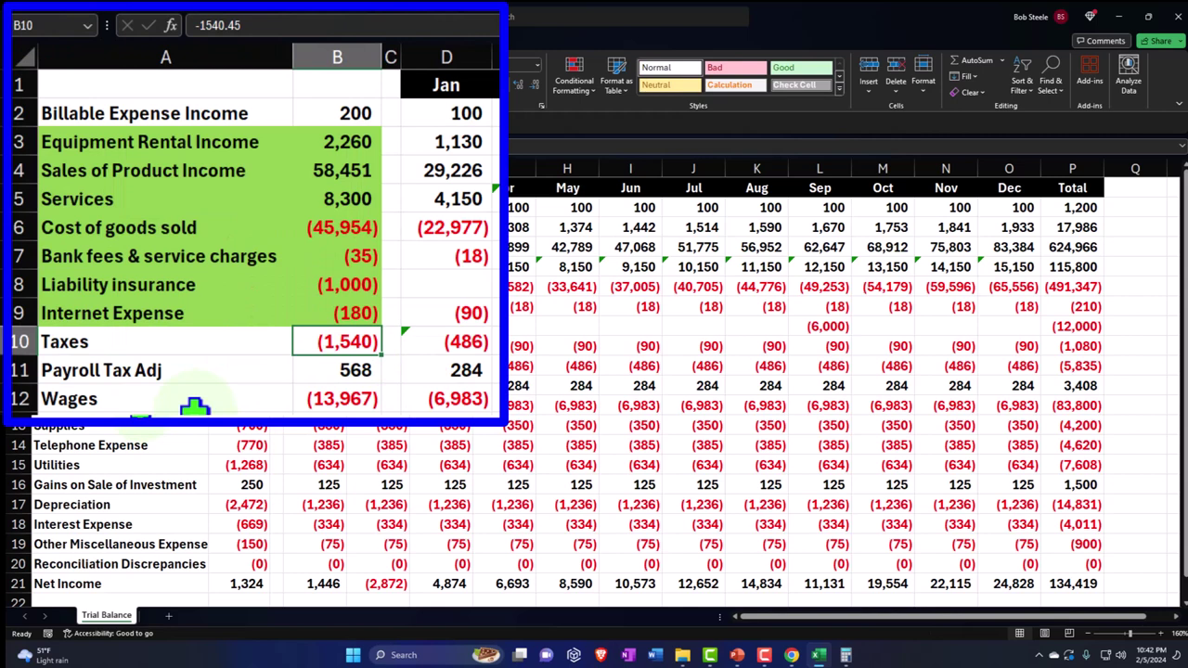
type("972")
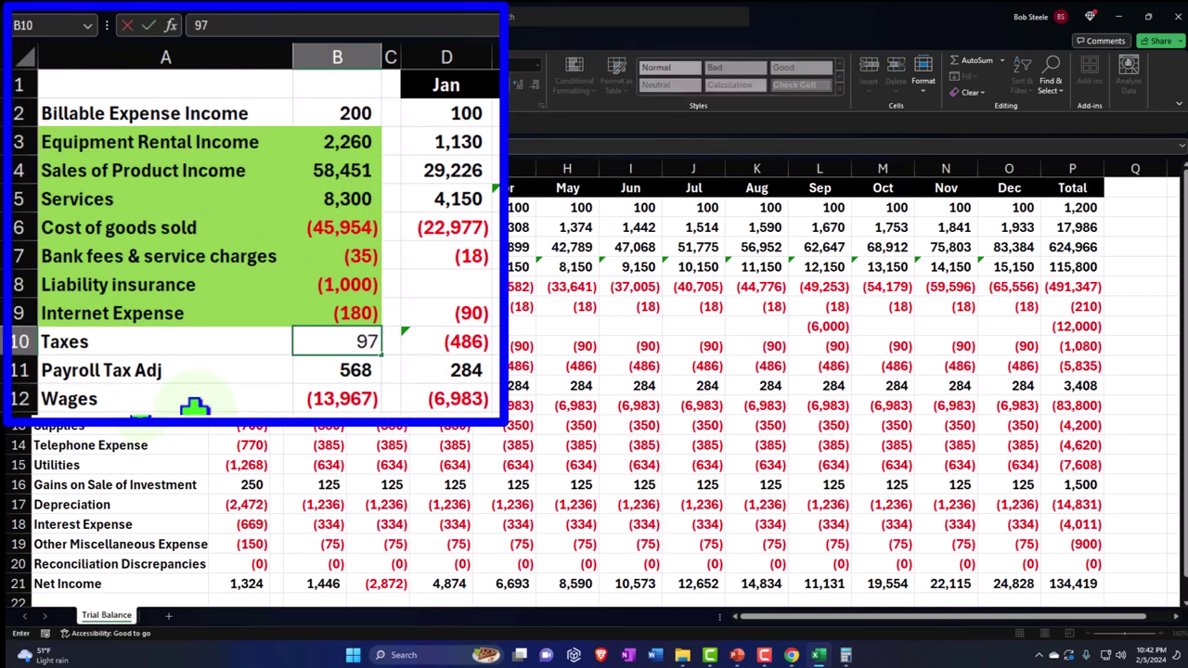
key("Return")
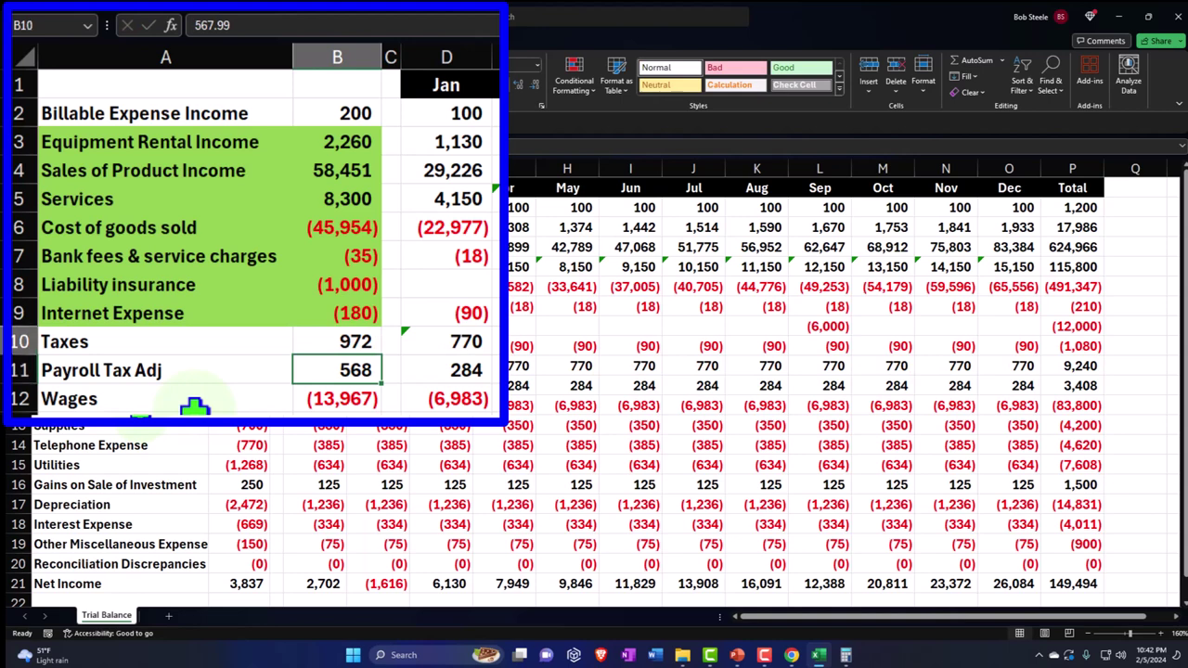
key("Up")
double_click(316, 342)
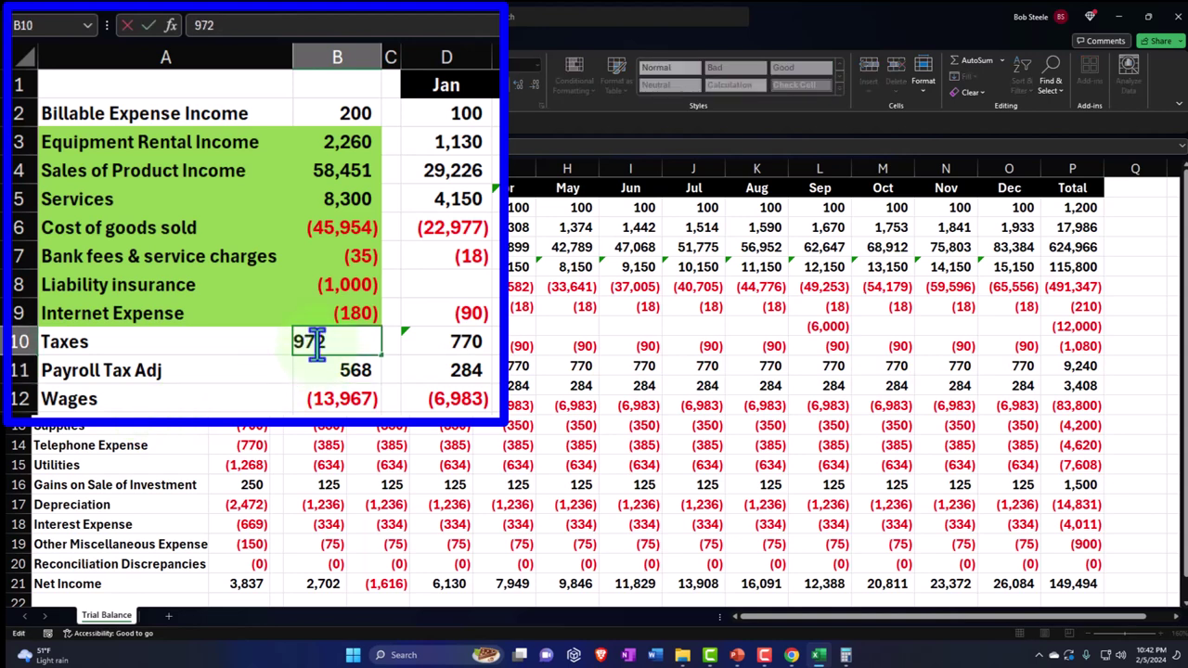
key("Home")
type("-")
key("Return")
key("Up")
Step: Set January's Taxes in D10 to =B10/2
key("Right")
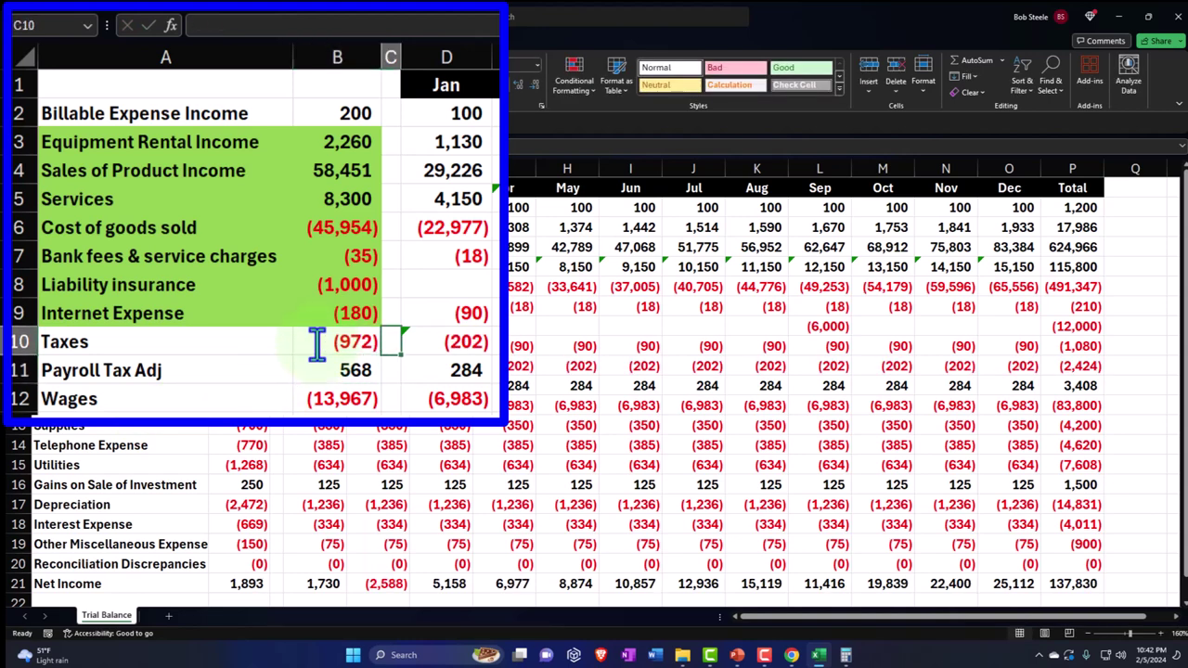
key("Right")
type("=")
key("Left")
key("Left")
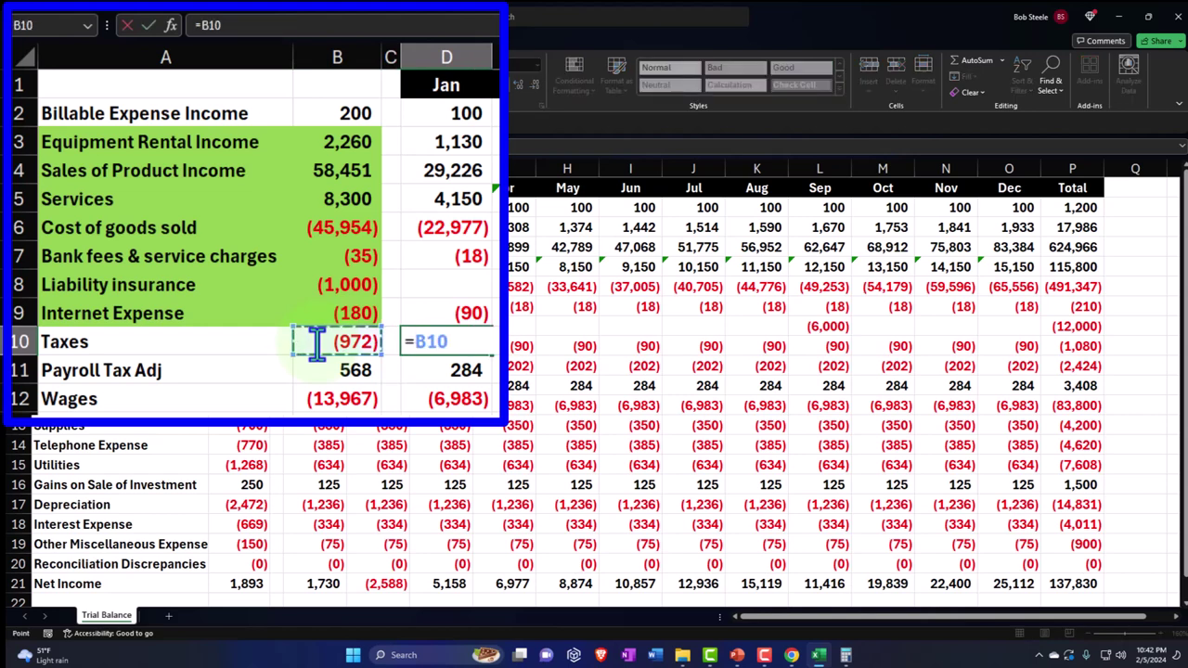
type("/2")
key("Return")
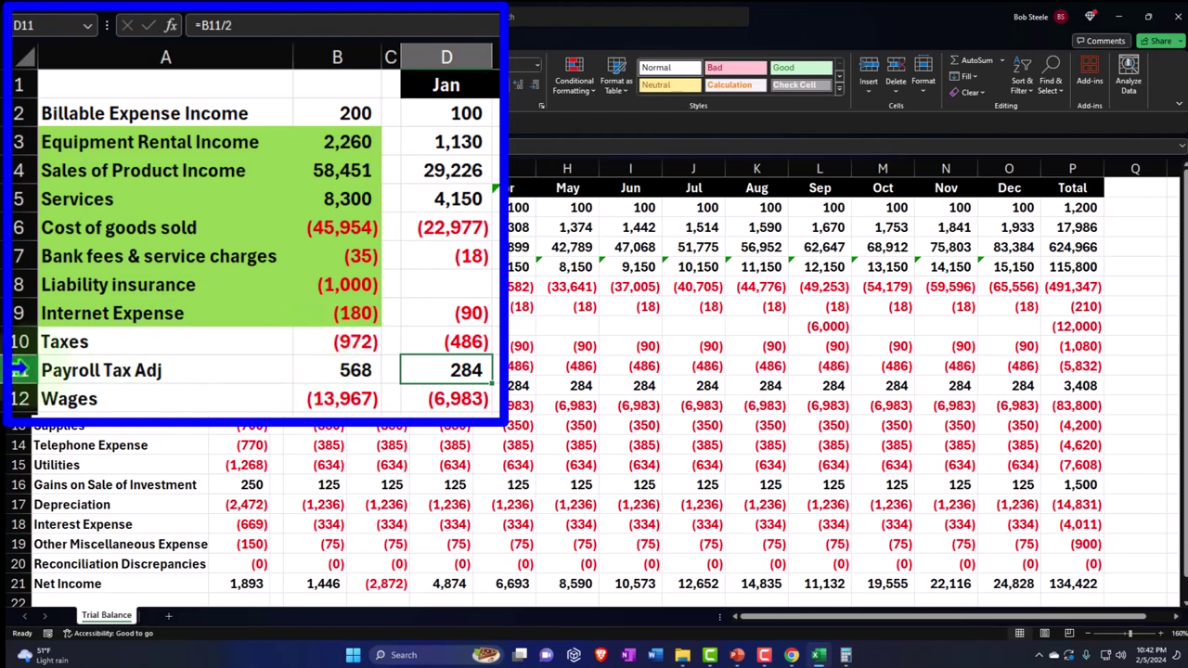
Step: Delete the entire Payroll Tax Adj row, row 11, with Taxes now holding the netted amount
left_click(17, 386)
right_click(101, 388)
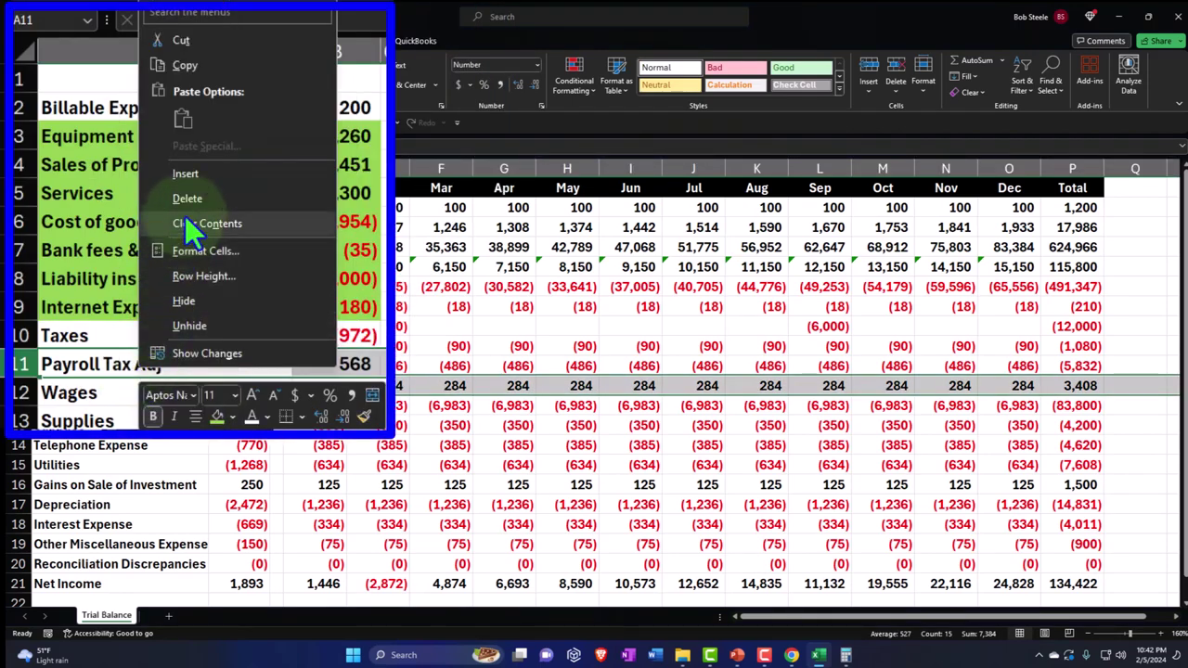
left_click(139, 273)
Step: Compare Net Income in B20 with the total net income on the Get Great Guitars QuickBooks report in Chrome, returning to the Excel budget
left_click(245, 563)
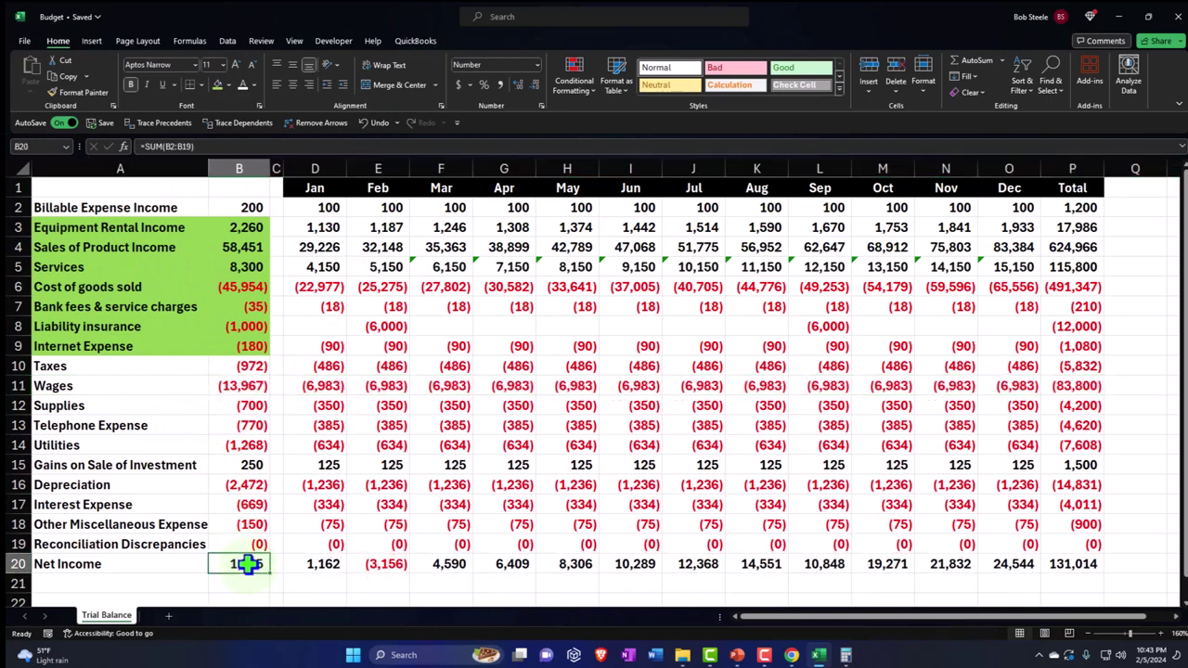
mouse_move(798, 657)
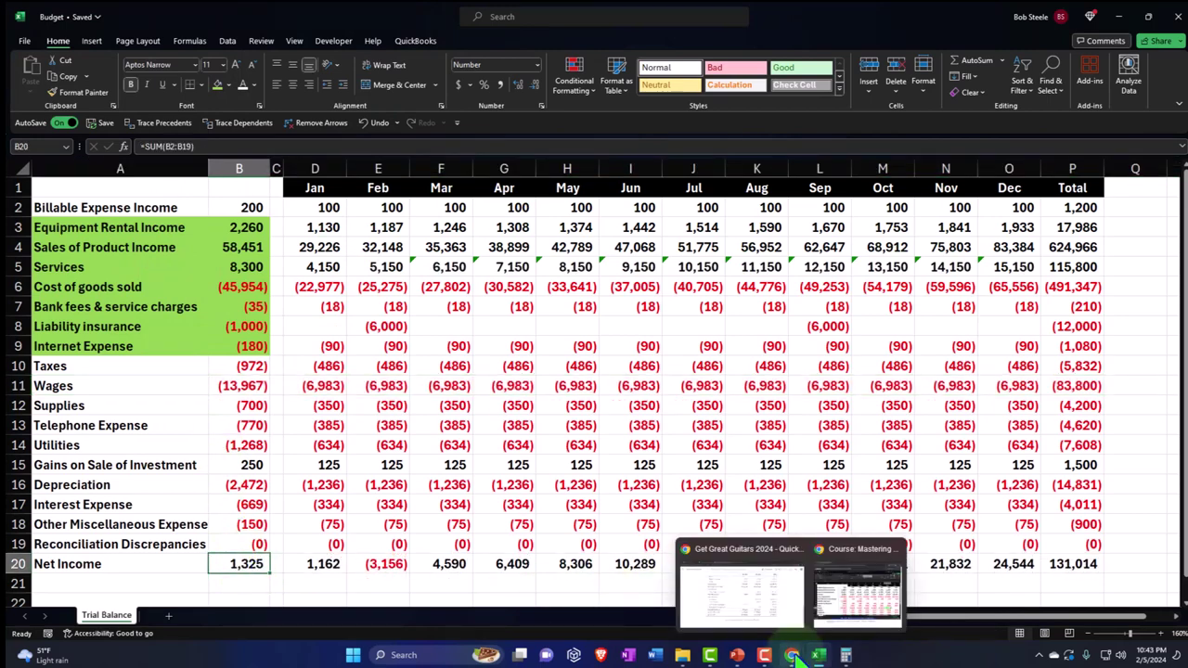
left_click(743, 585)
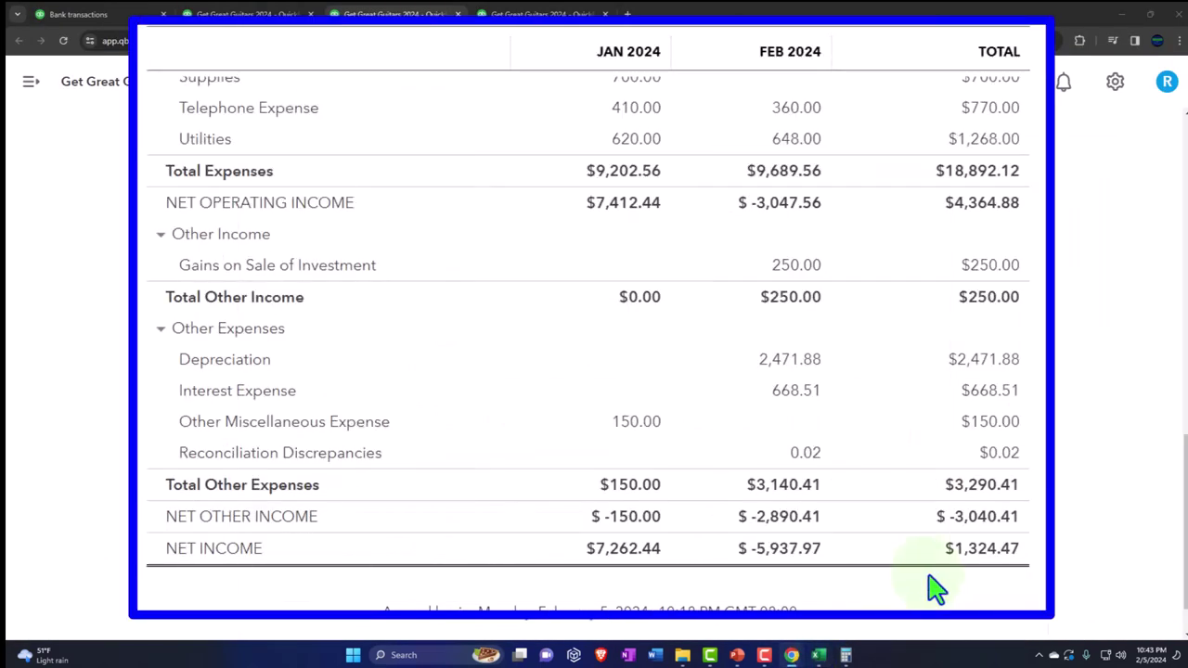
left_click(1120, 14)
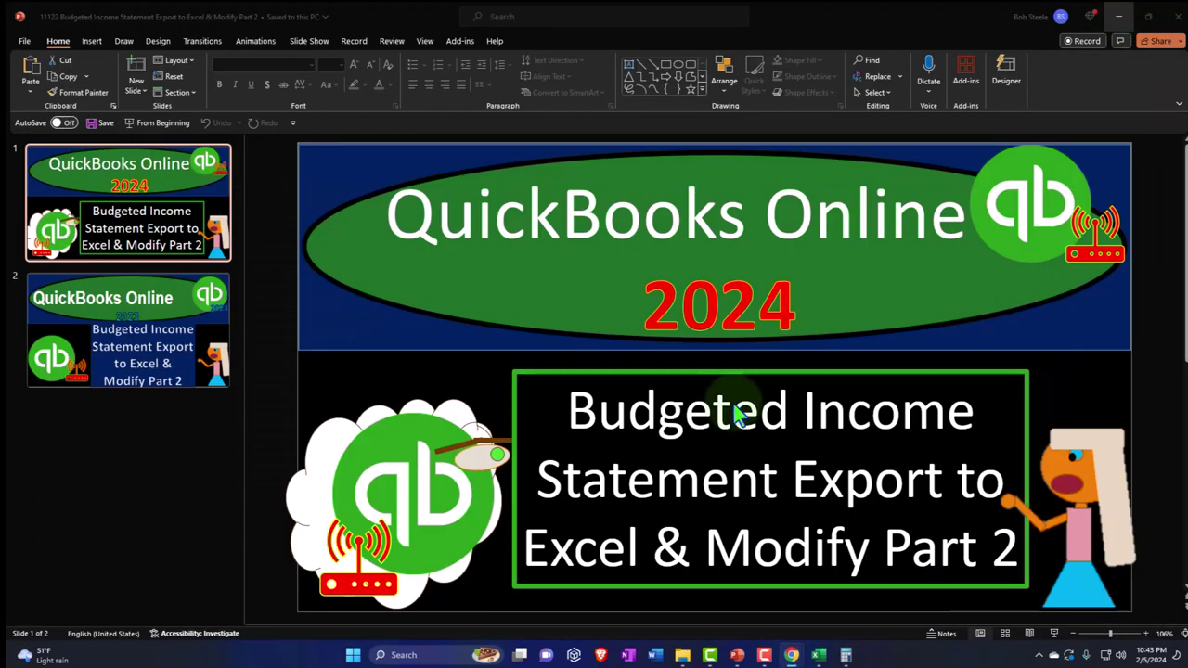
left_click(818, 656)
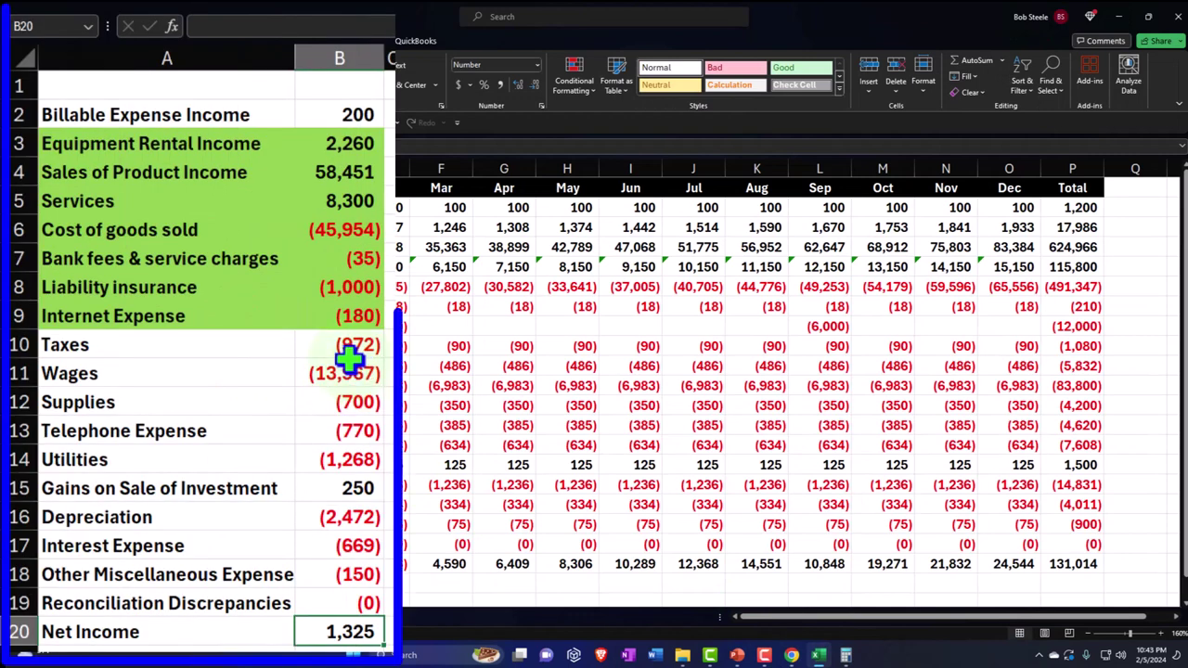
left_click(336, 347)
left_click(356, 631)
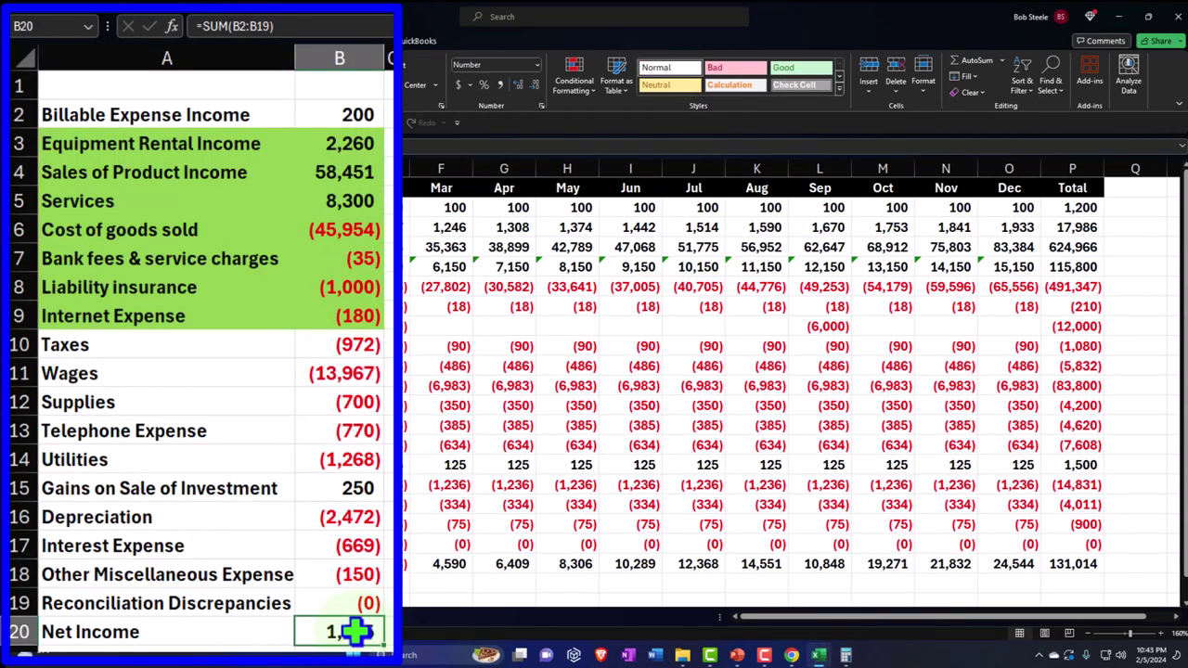
Step: Try to raise June's Taxes in I10 by 10%, entering the formula as =H101.1
left_click(334, 349)
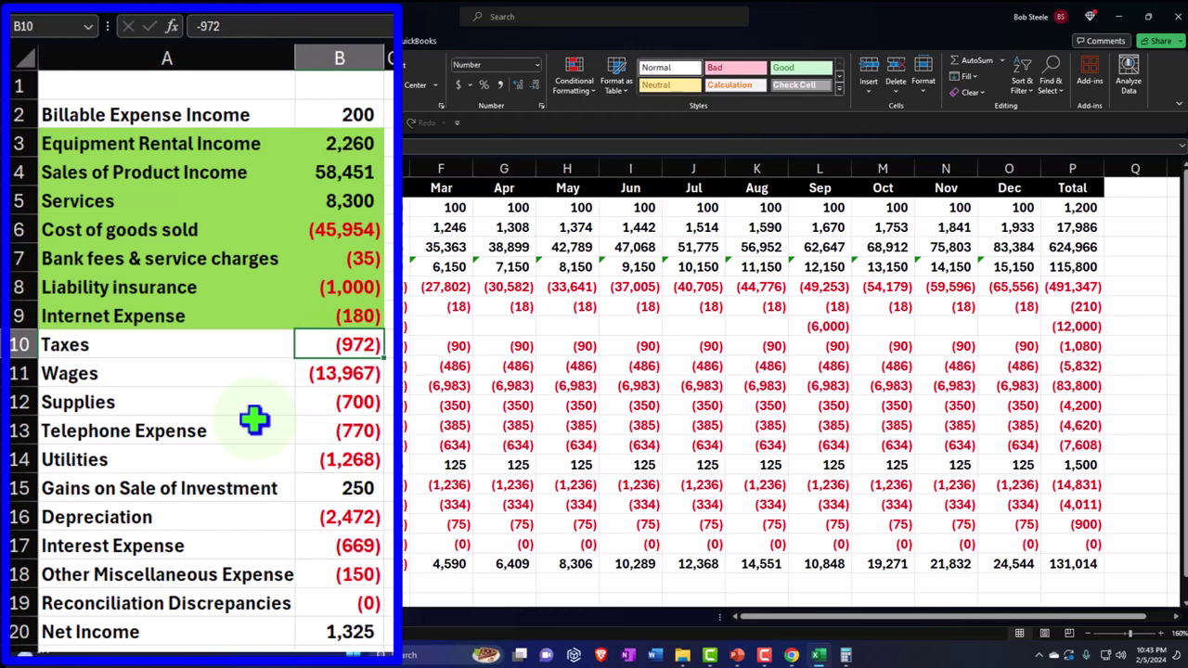
key("Right")
key("Right")
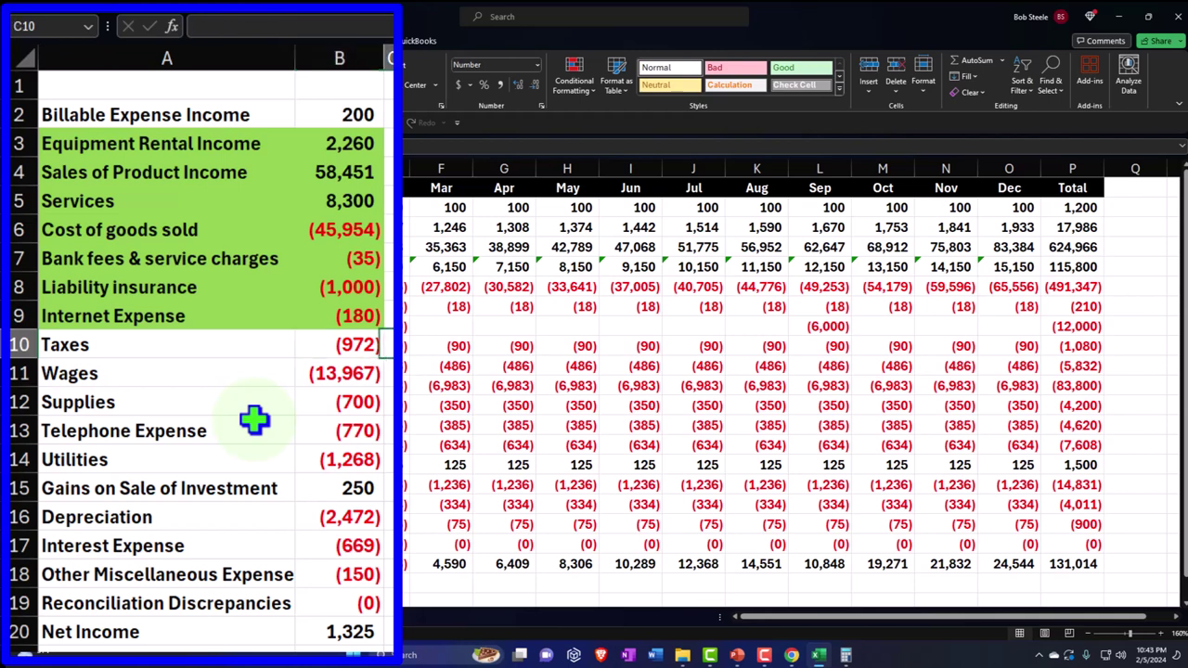
key("Right")
key("Right")
key("Right")
key("Right")
key("Right")
key("Right")
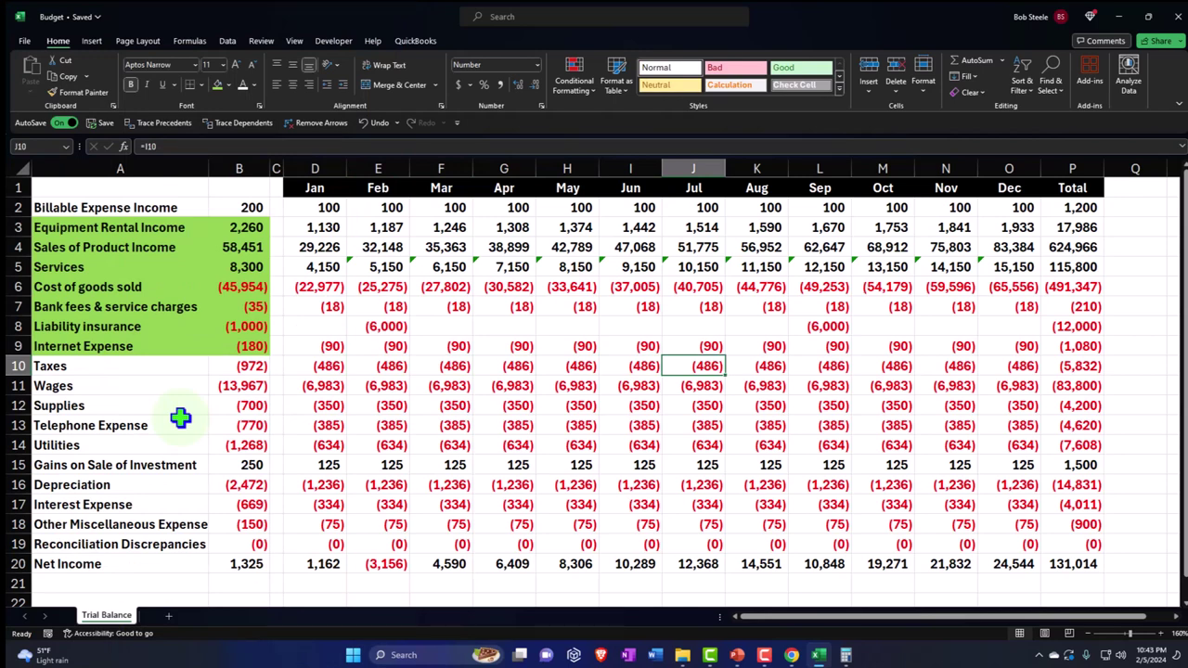
key("Left")
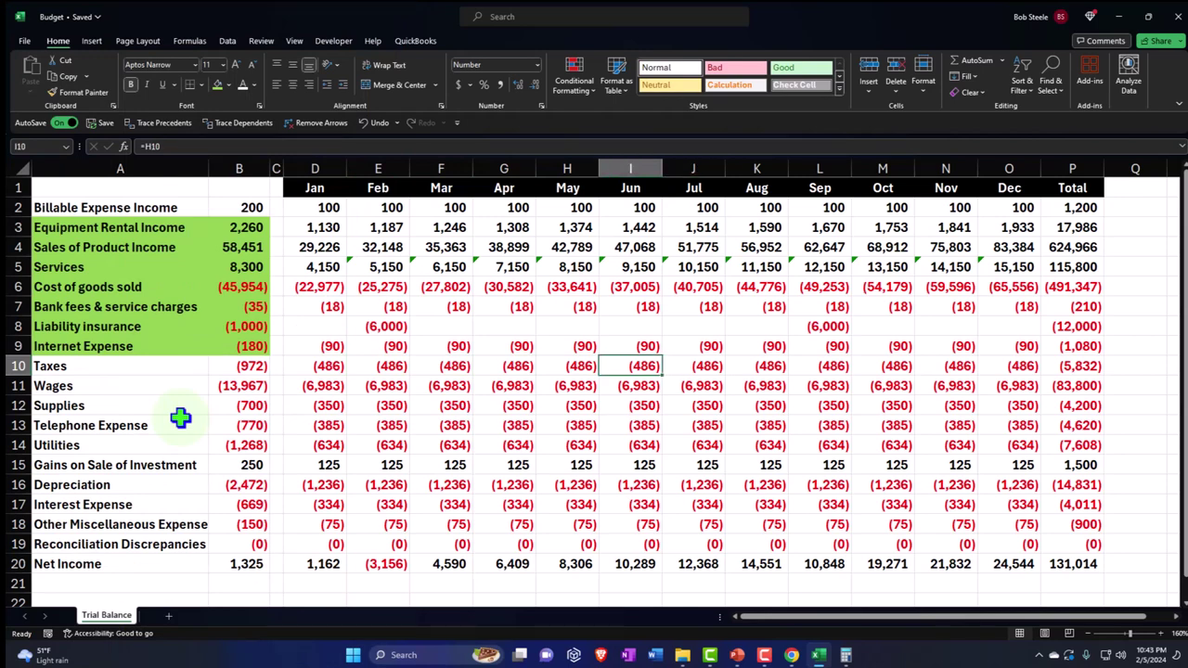
double_click(628, 364)
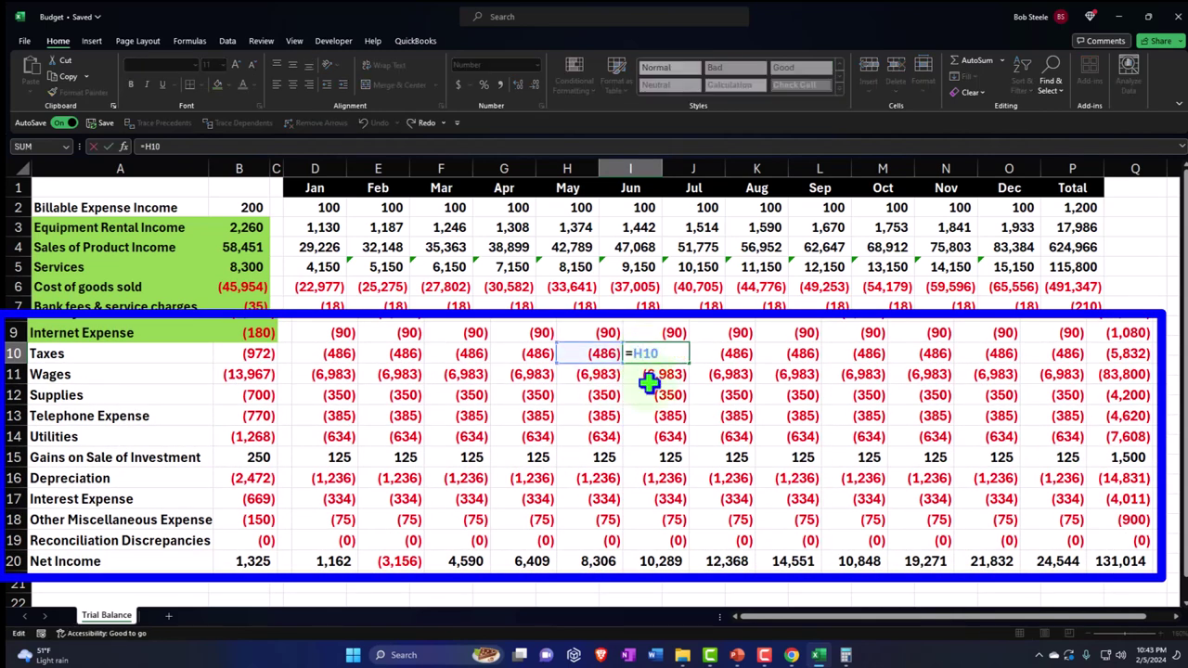
type("1.1")
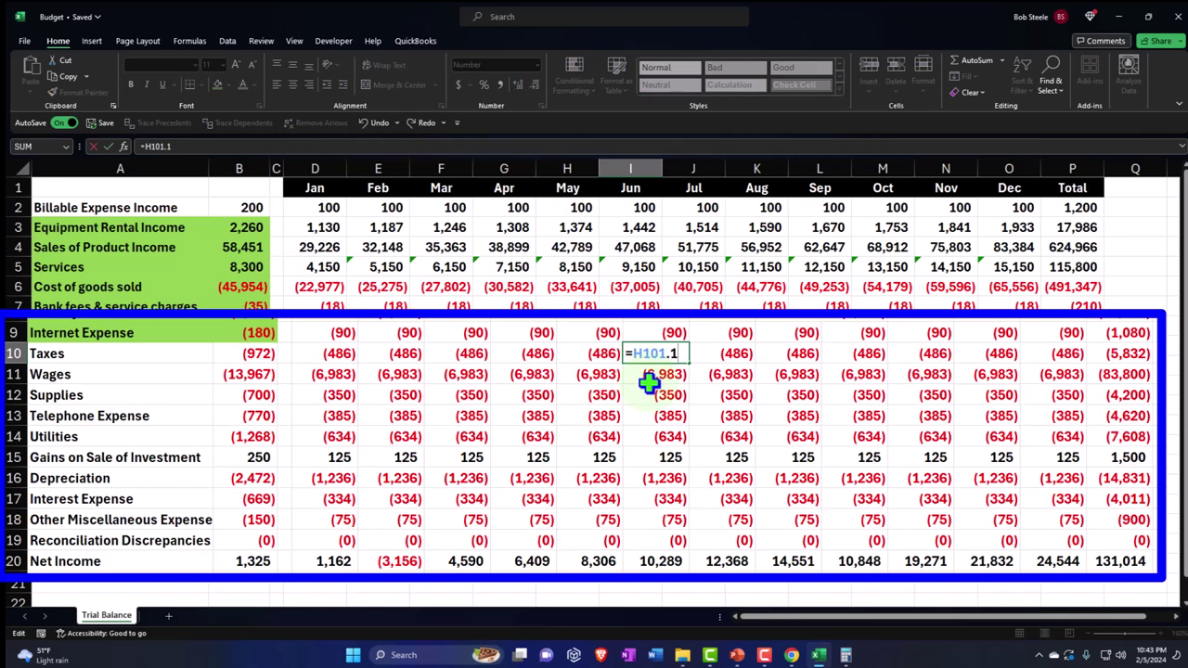
key("Return")
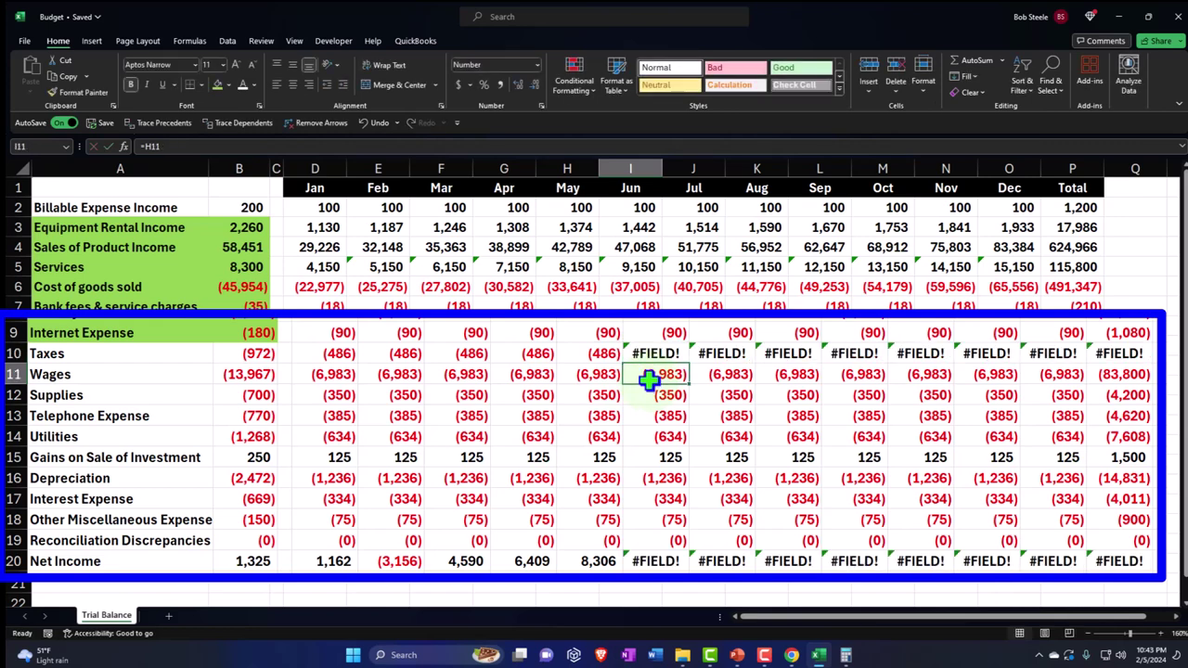
Step: Try to repair June's Taxes formula in I10 by adding the multiplication, changing it to =H101*.1 and =H101*1.1
double_click(648, 353)
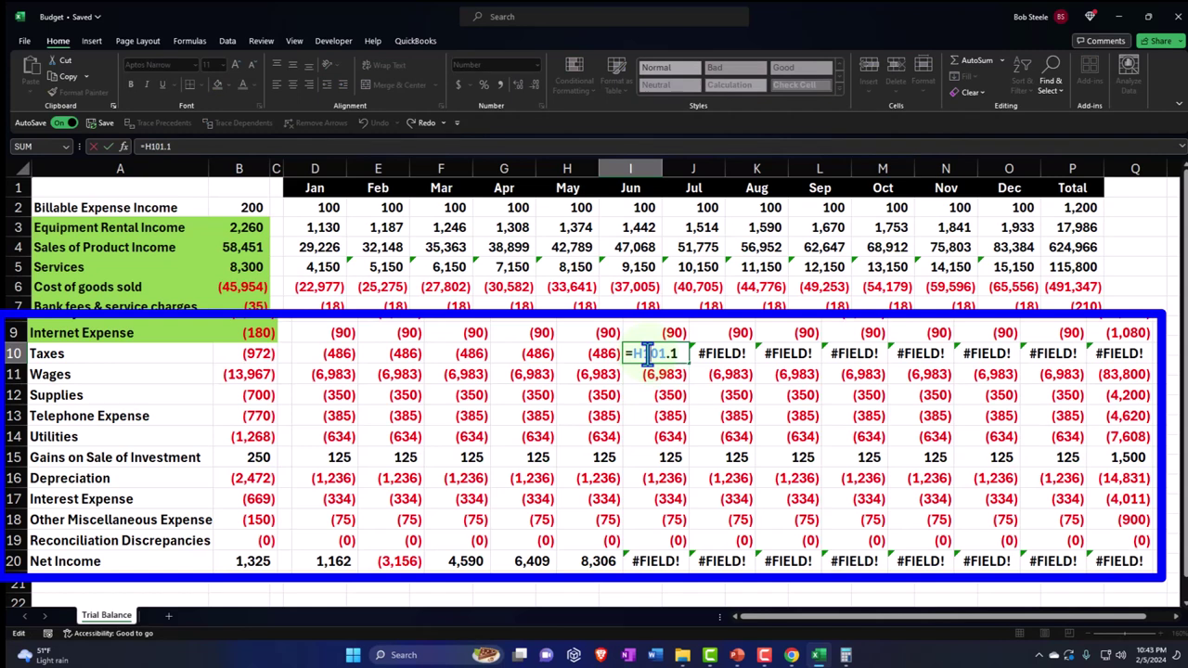
type("*")
key("Return")
left_click(648, 354)
double_click(647, 353)
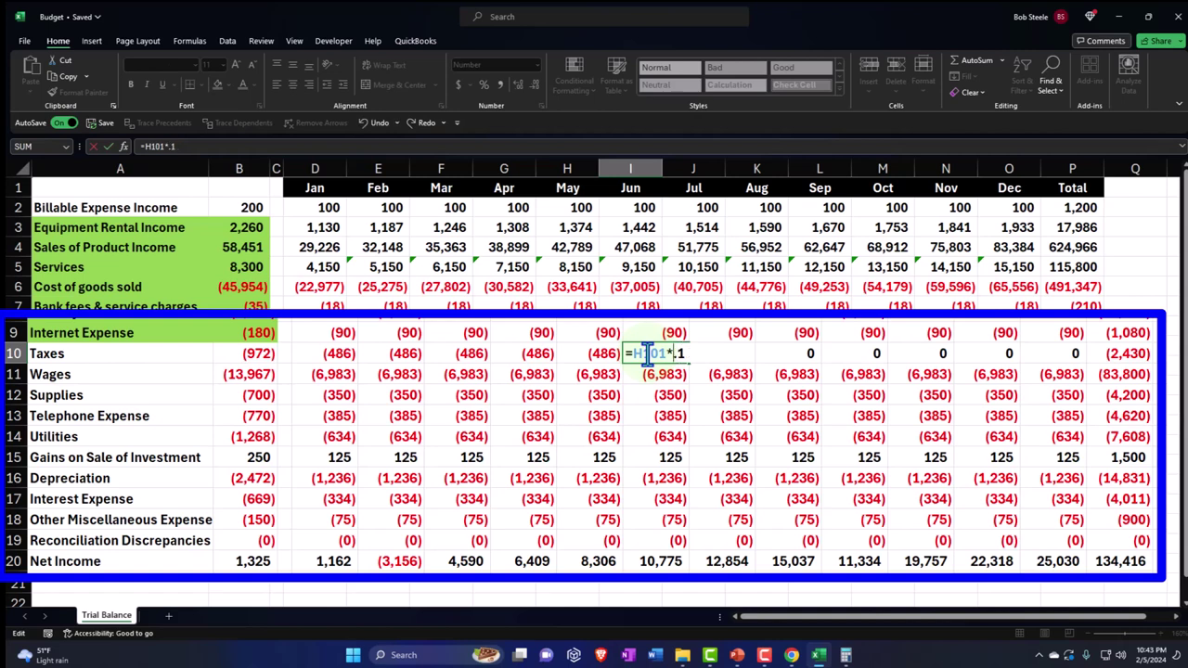
key("Return")
left_click(648, 354)
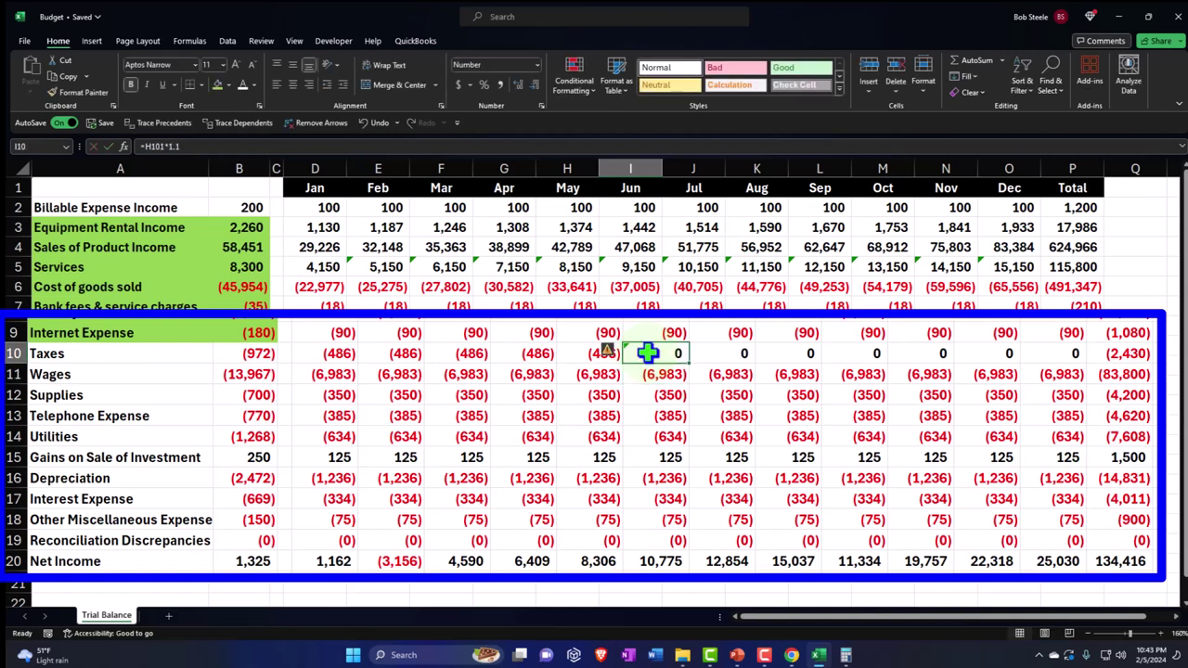
double_click(648, 353)
key("Return")
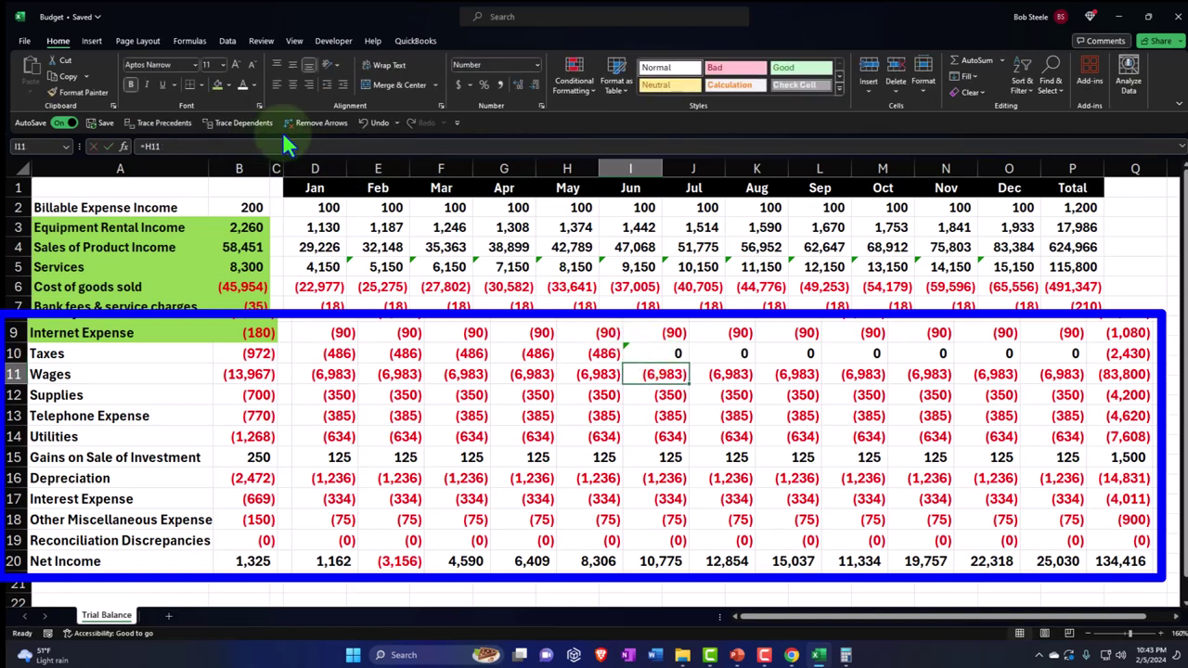
Step: Undo the formula edits in June's Taxes cell, I10, back to =H10
left_click(363, 124)
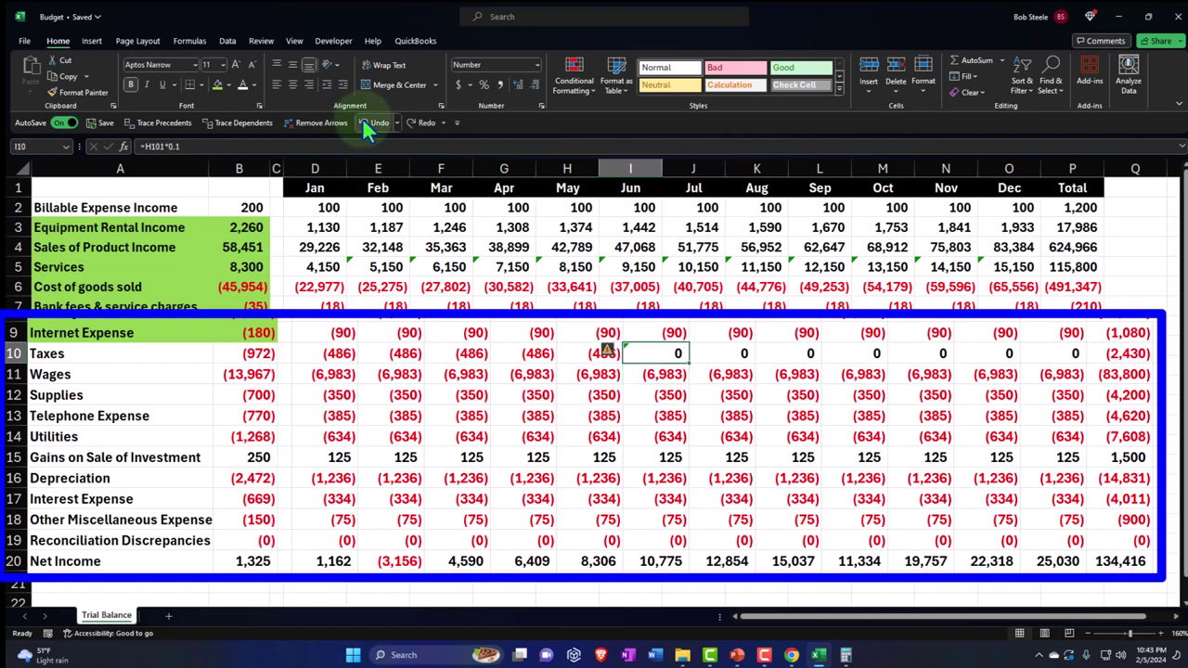
left_click(364, 125)
left_click(364, 124)
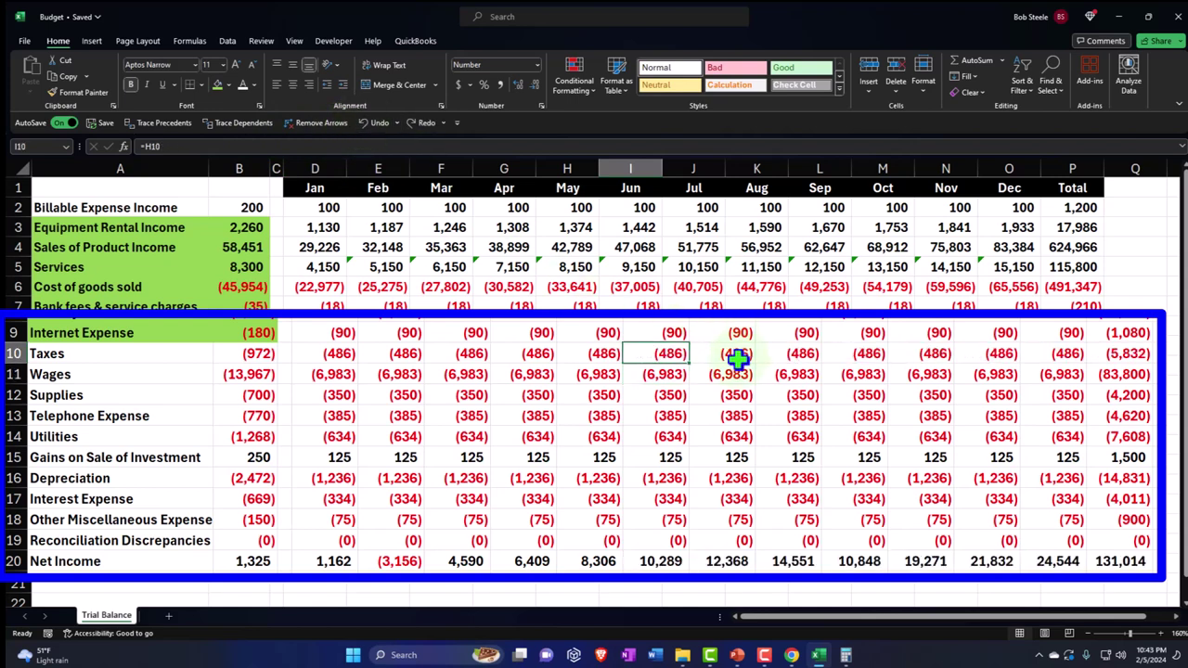
Step: Set June's Taxes in I10 to =H10*1.1 and check that the following months carry the increase
double_click(668, 351)
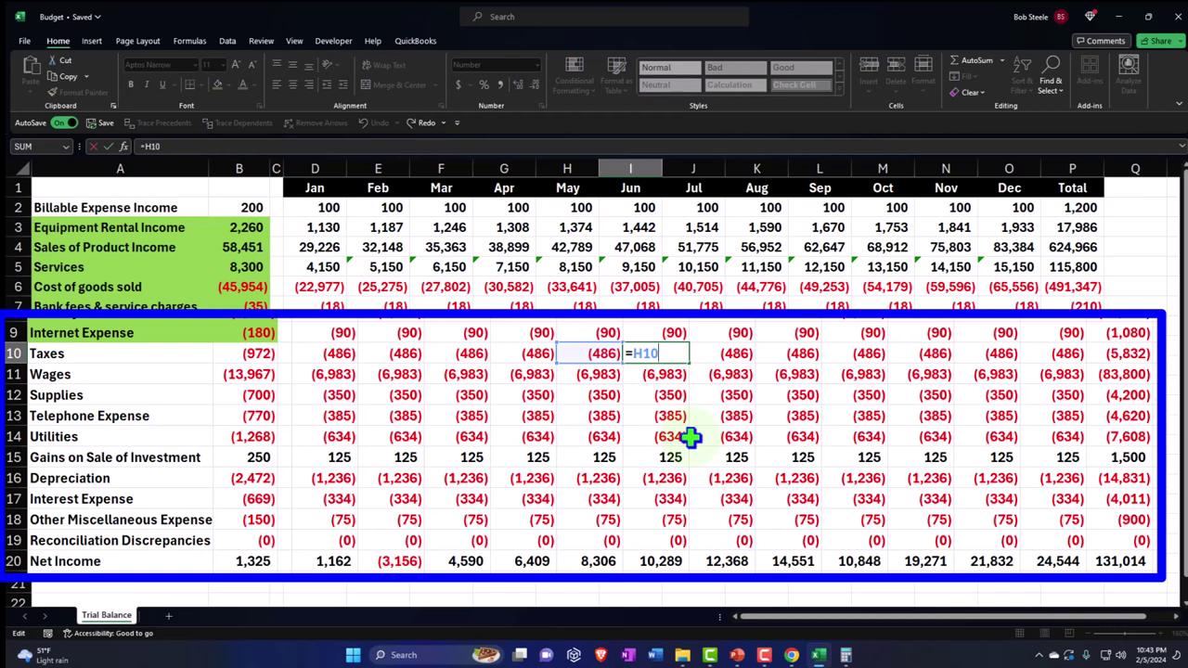
type("*1.1")
key("Return")
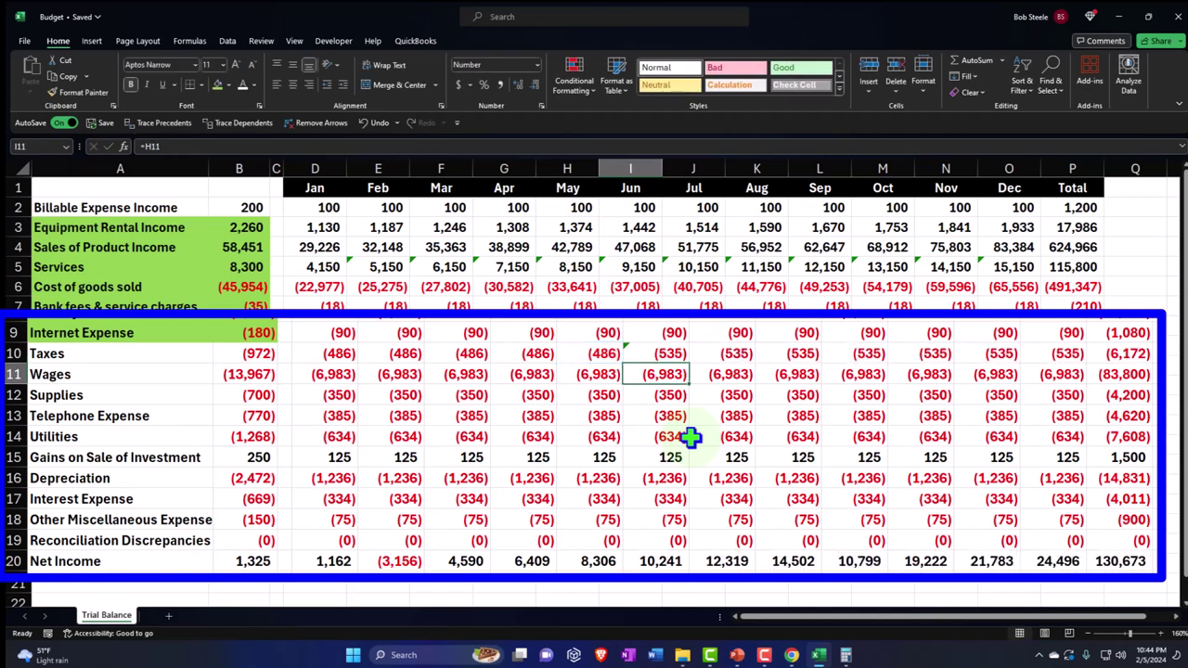
key("Up")
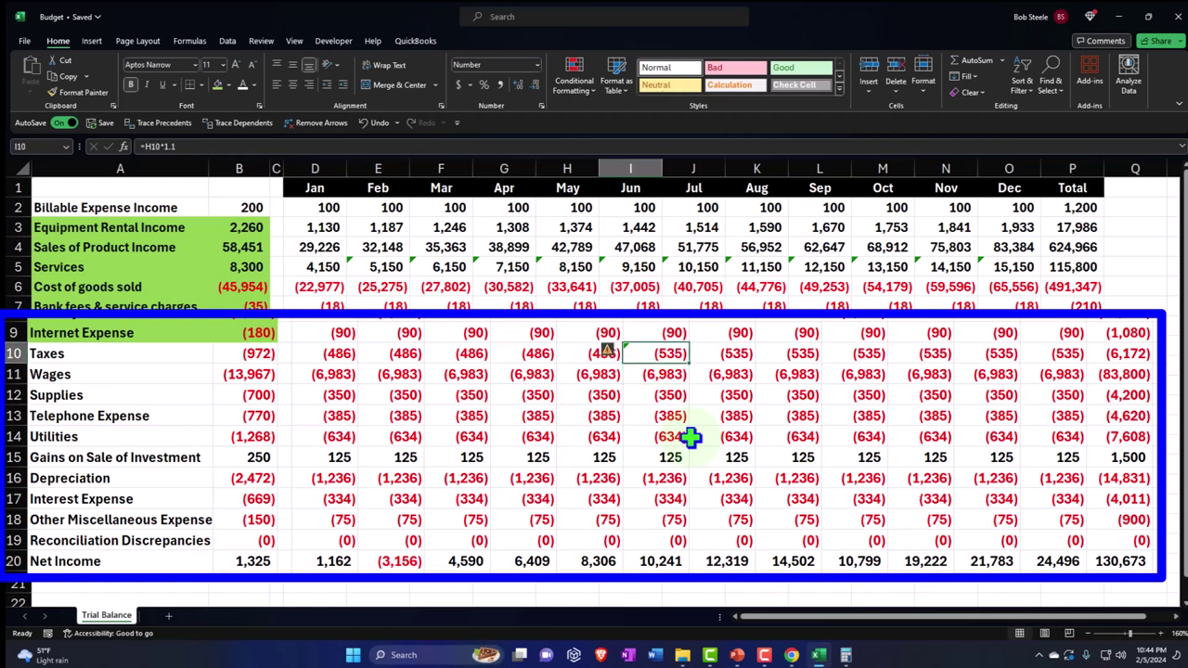
key("Right")
key("Right")
key("Right")
key("Right")
key("Right")
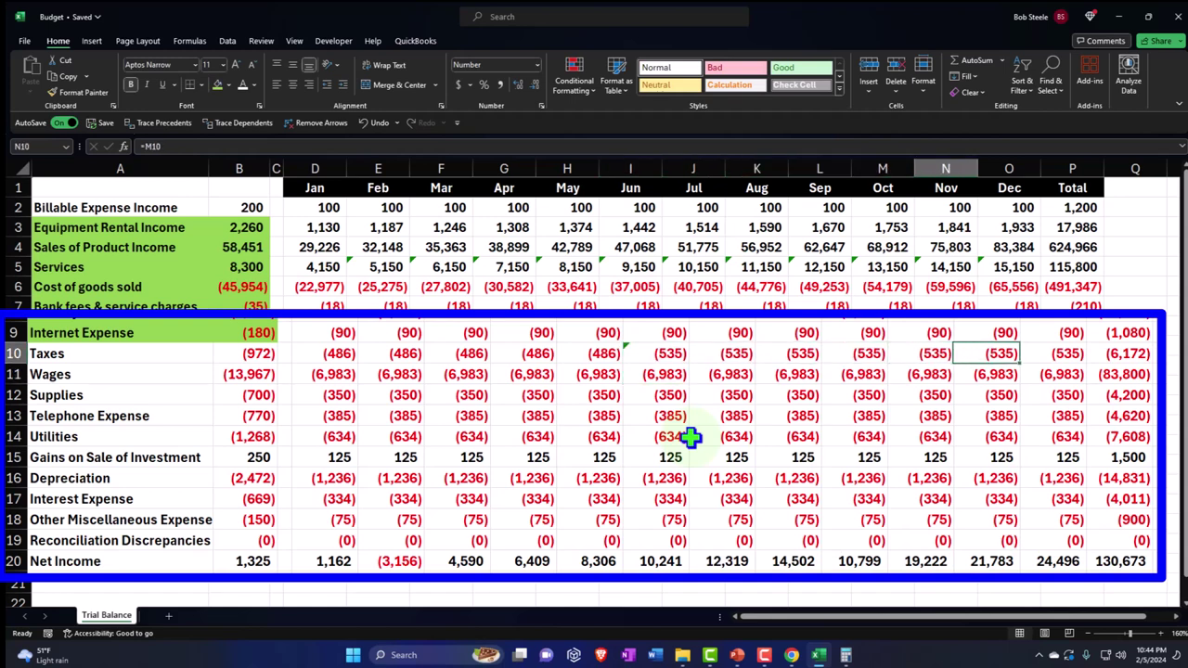
Step: Examine the Taxes amounts and formulas across the months in row 10, from November back to March and forward to June
key("Left")
key("Left")
key("Left")
key("Left")
key("Left")
key("Left")
key("Left")
key("Left")
key("Left")
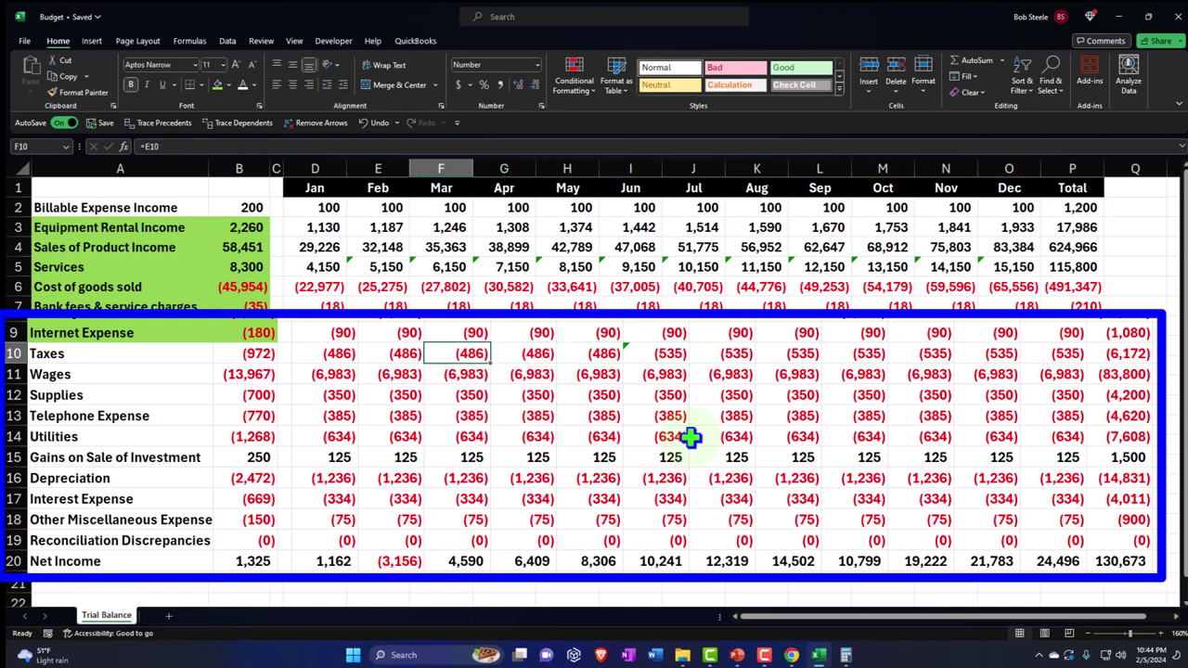
key("Right")
key("Right")
key("Right")
key("Right")
key("Right")
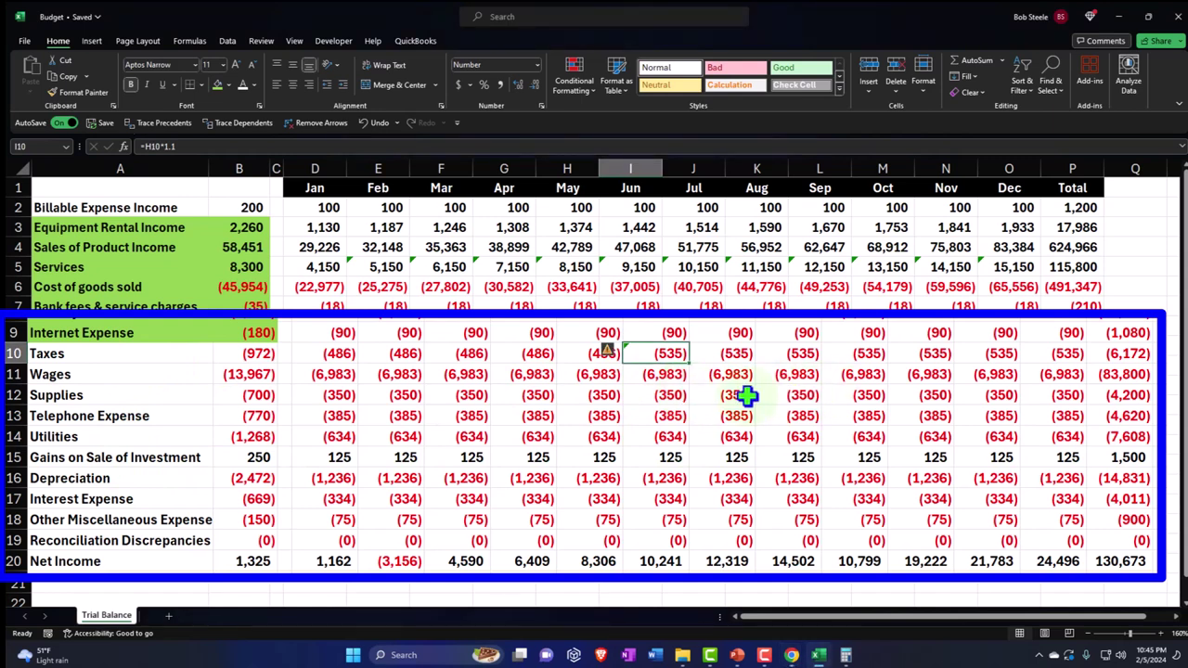
Step: Remove the 10% increase from June's Taxes in I10, setting the formula to =H10
left_click(641, 416)
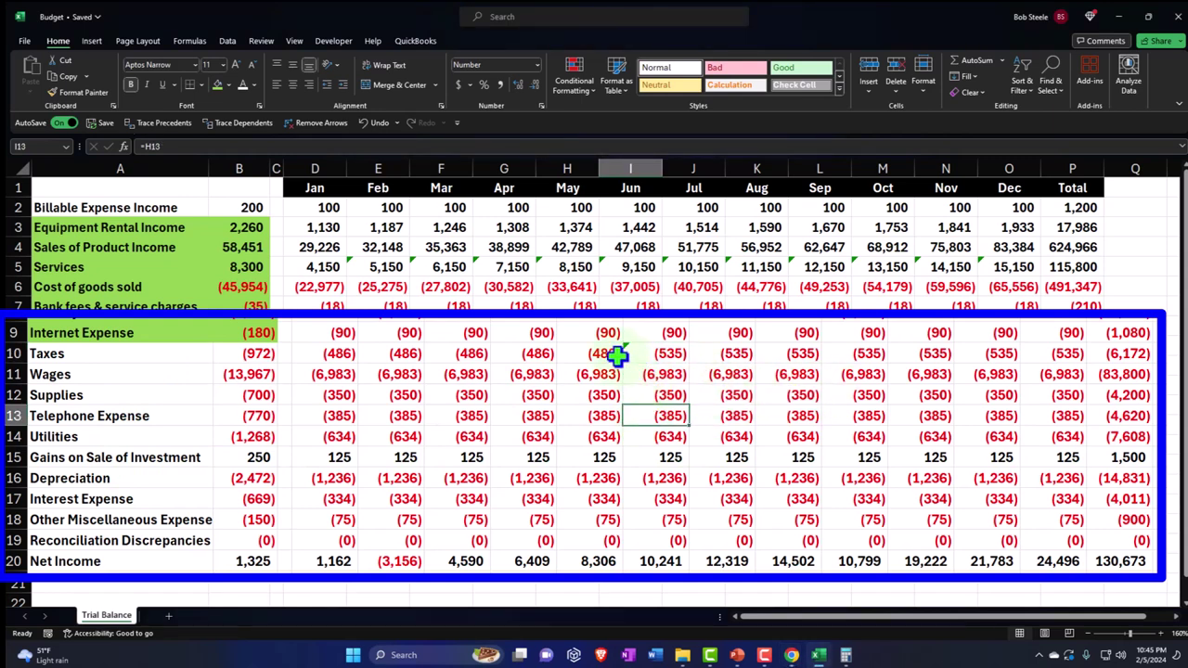
double_click(642, 353)
key("BackSpace")
key("BackSpace")
key("BackSpace")
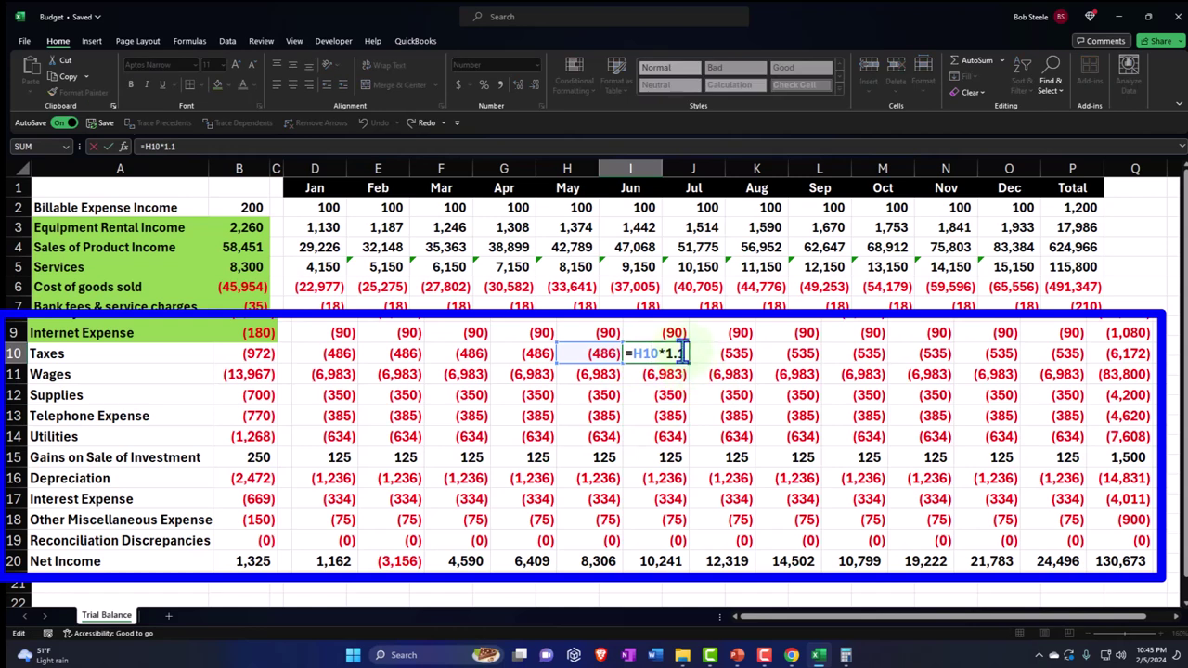
key("BackSpace")
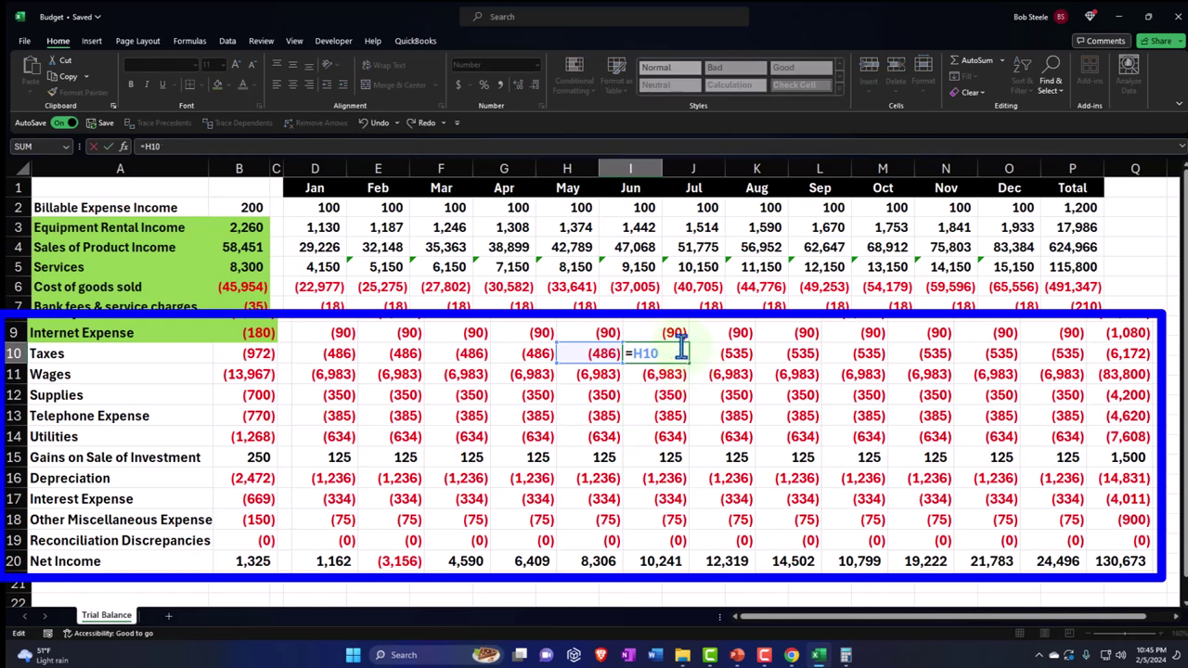
key("Return")
Step: Raise July's Taxes and Wages by 10%, setting J10 to =I10*1.1 and J11 to =I11*1.1, and check the Taxes formulas
double_click(733, 353)
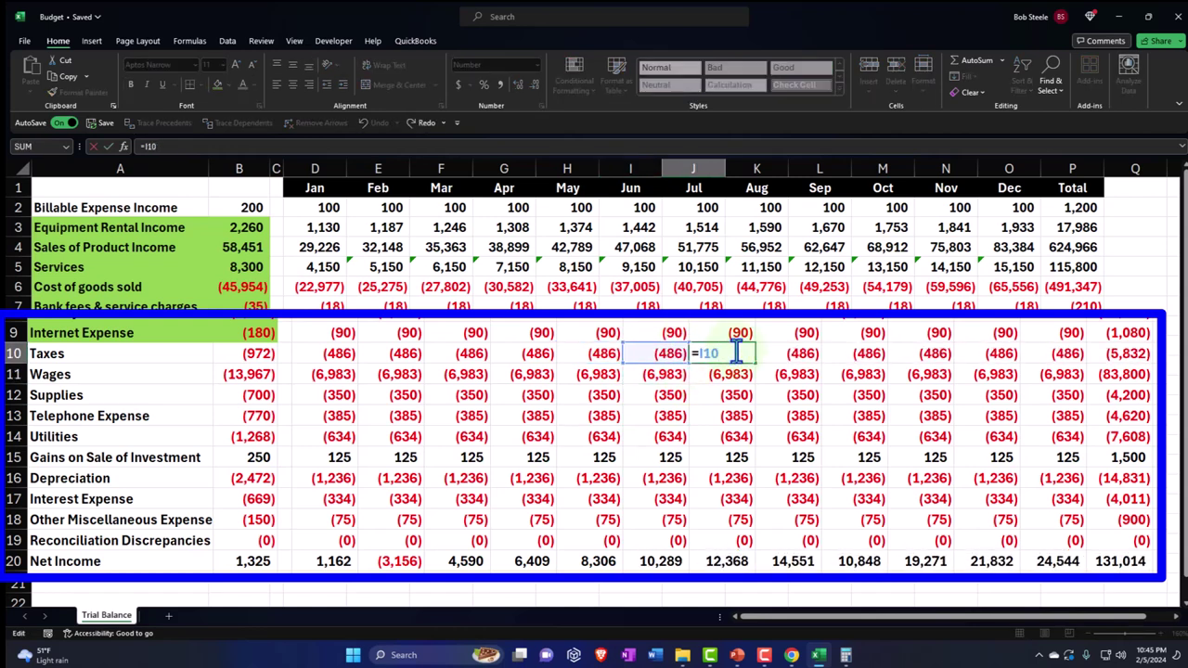
type("*1.1")
key("Return")
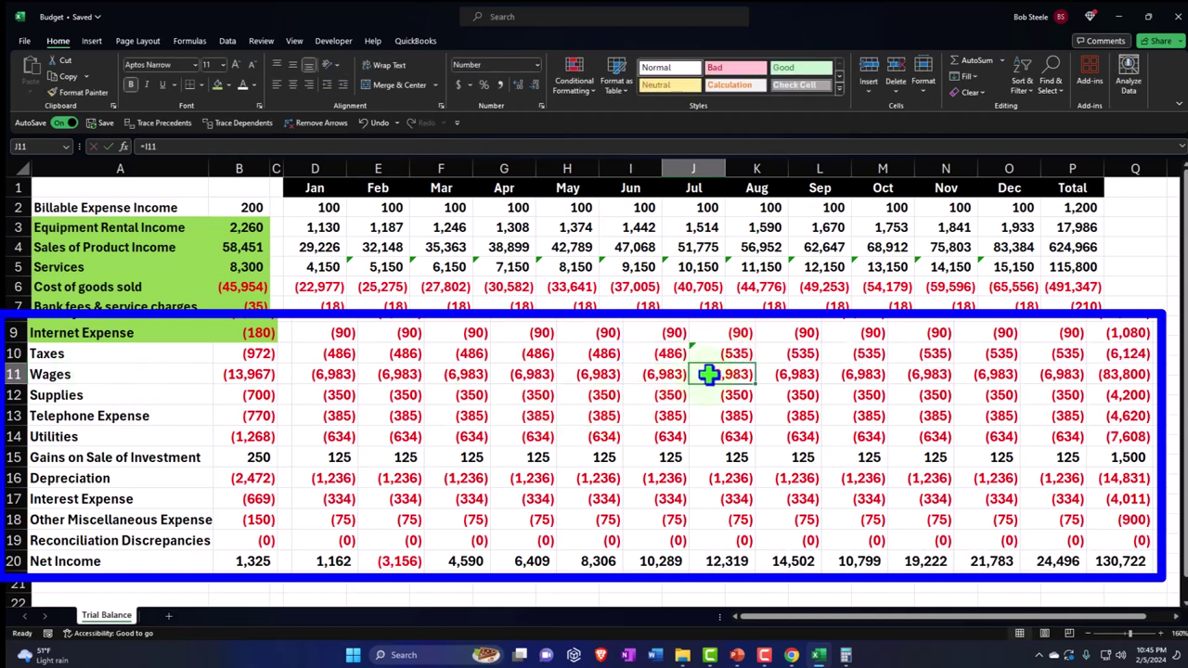
double_click(707, 375)
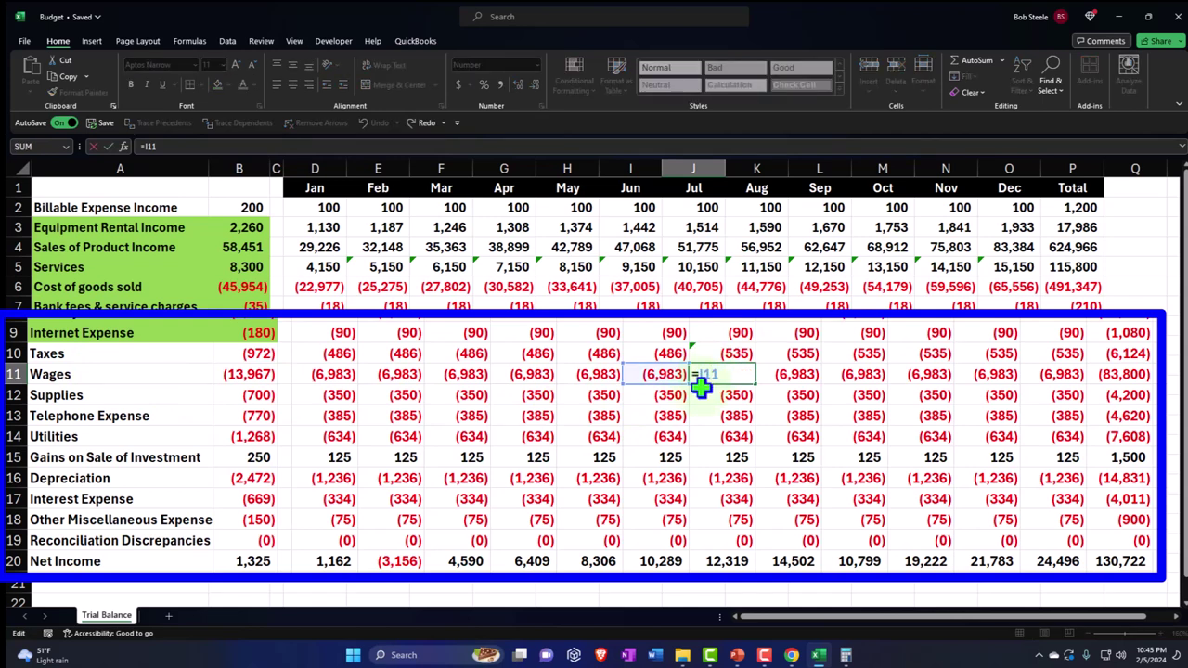
type("*1.1")
key("Return")
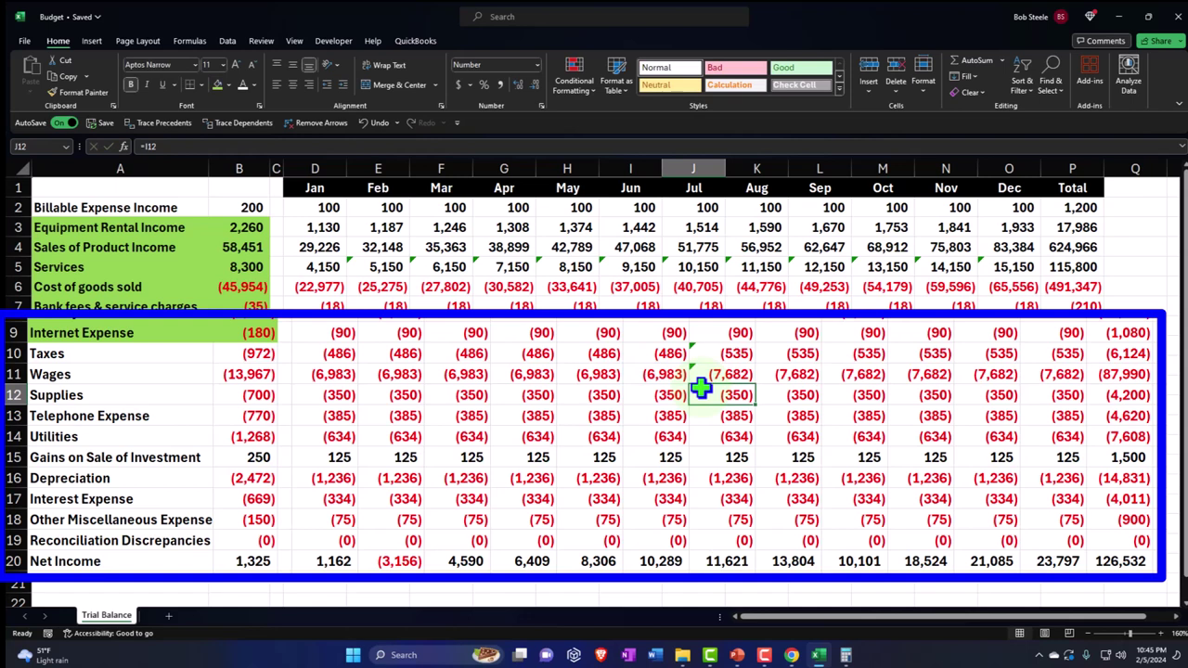
key("Up")
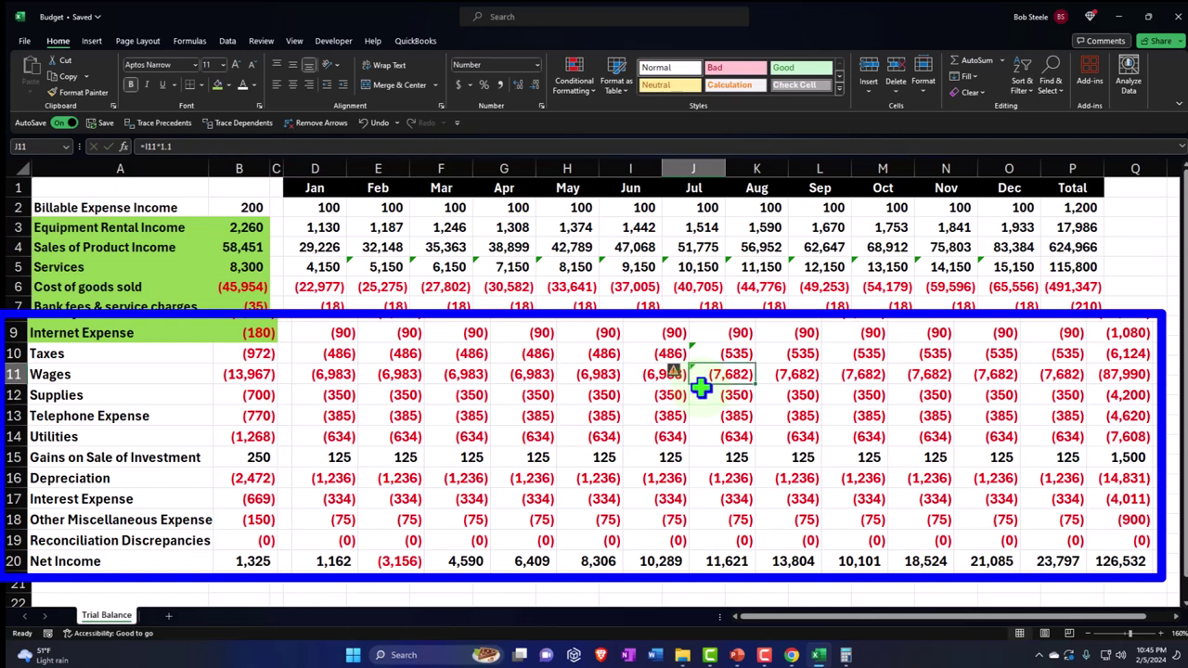
left_click(739, 350)
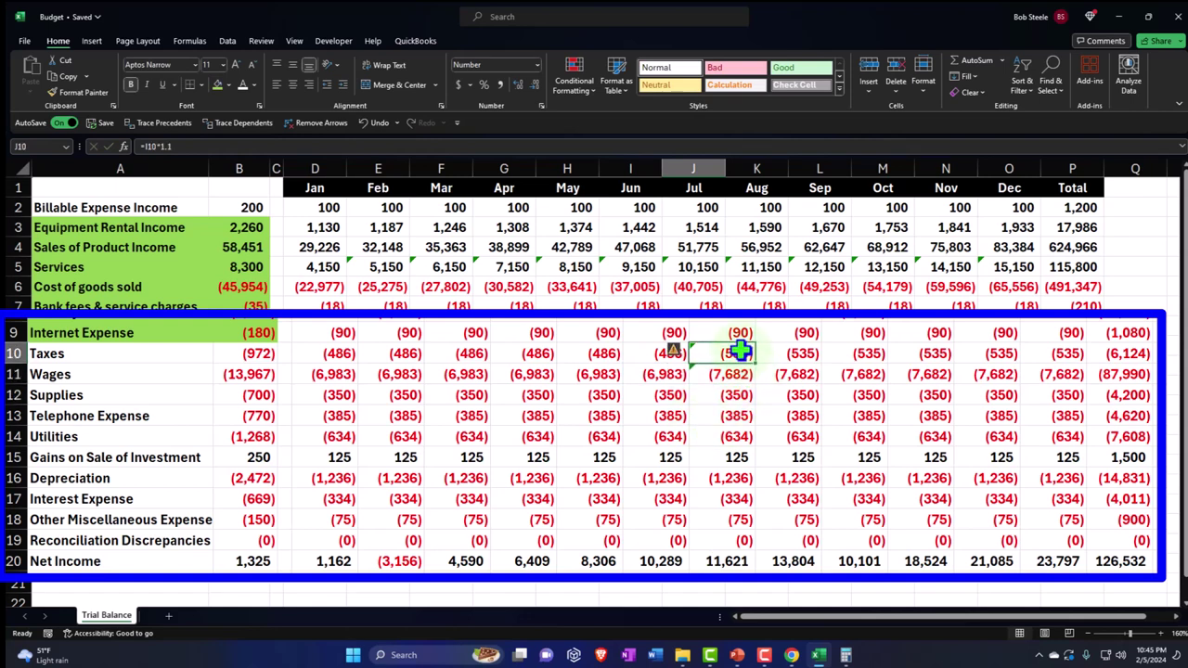
left_click(643, 349)
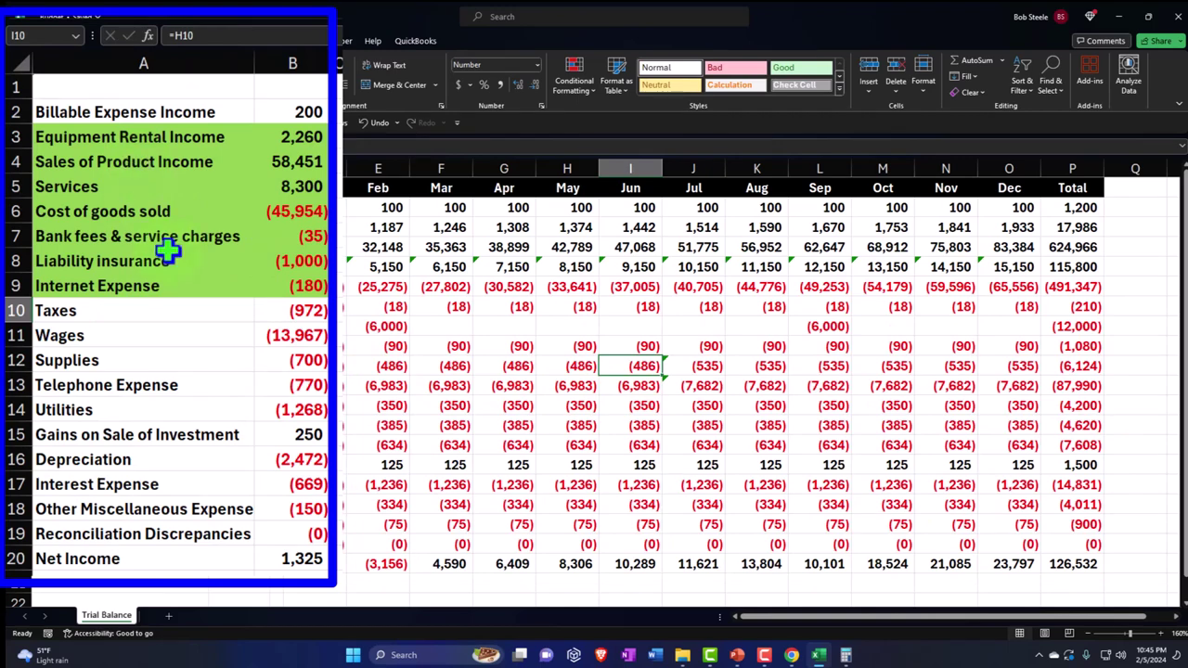
Step: Open Calculator and divide June's Taxes by June's Wages, 486/6983, keeping the calculator clear of the monthly figures
left_click(391, 655)
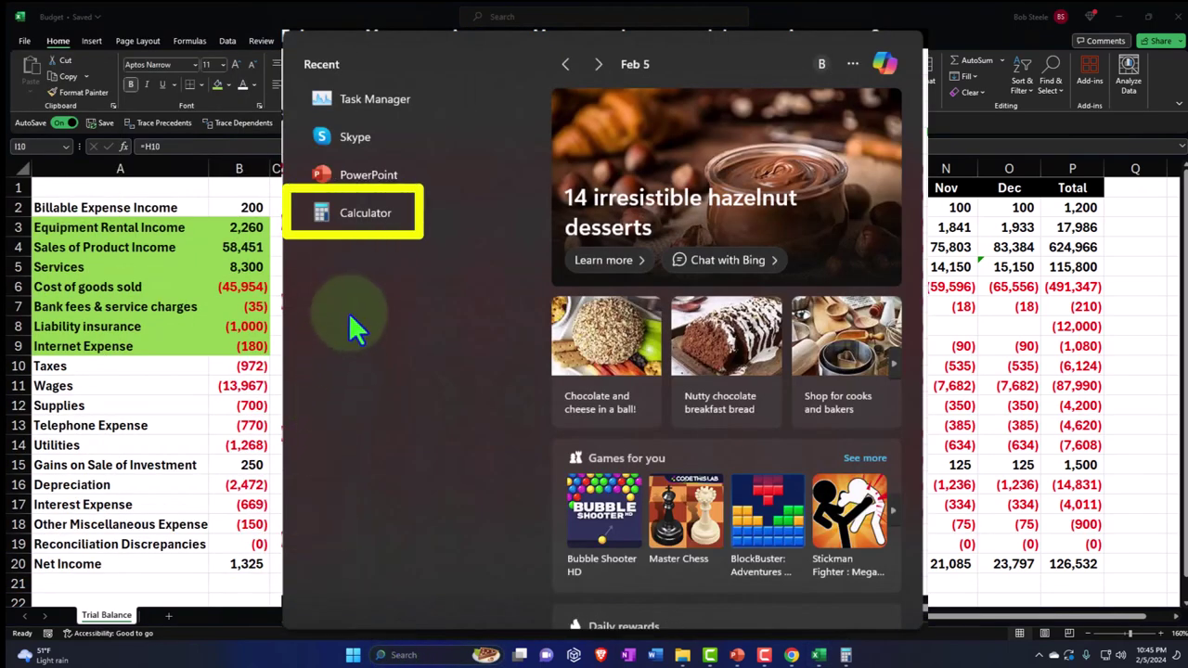
left_click(361, 218)
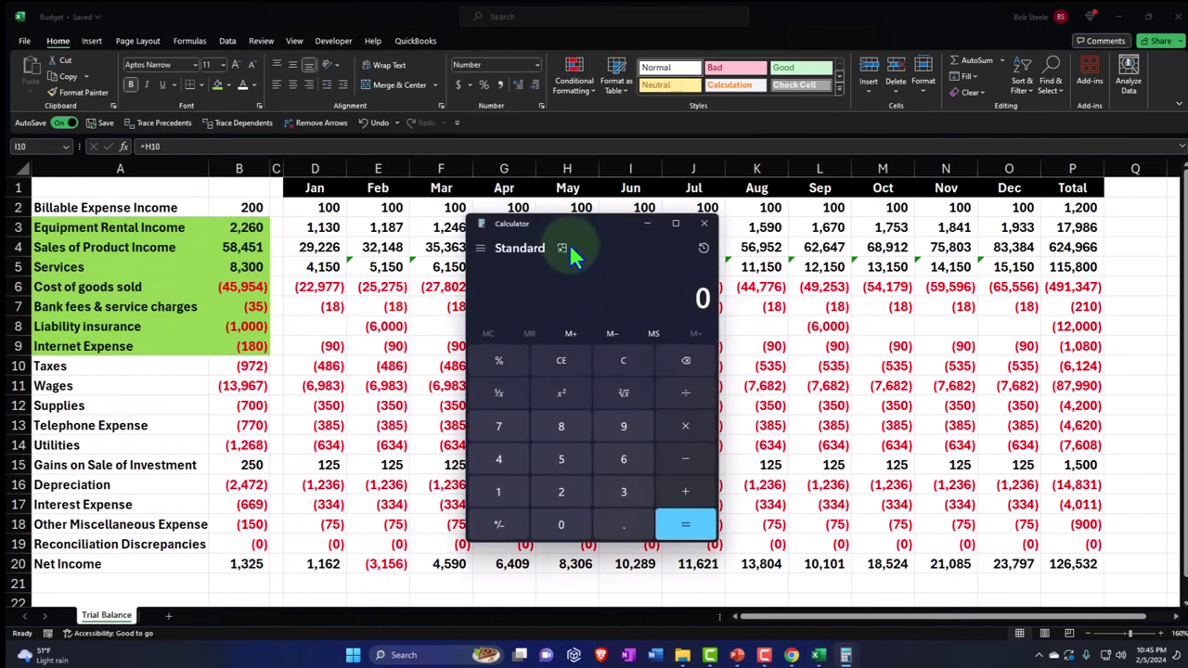
left_click_drag(1005, 37, 796, 340)
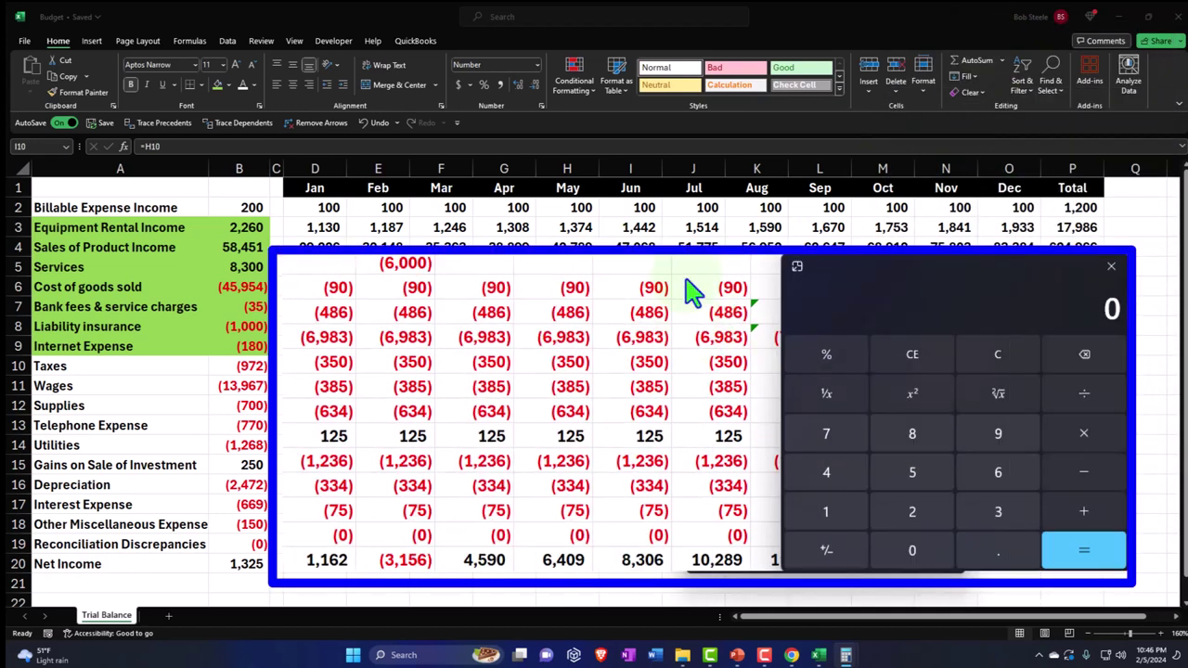
type("486")
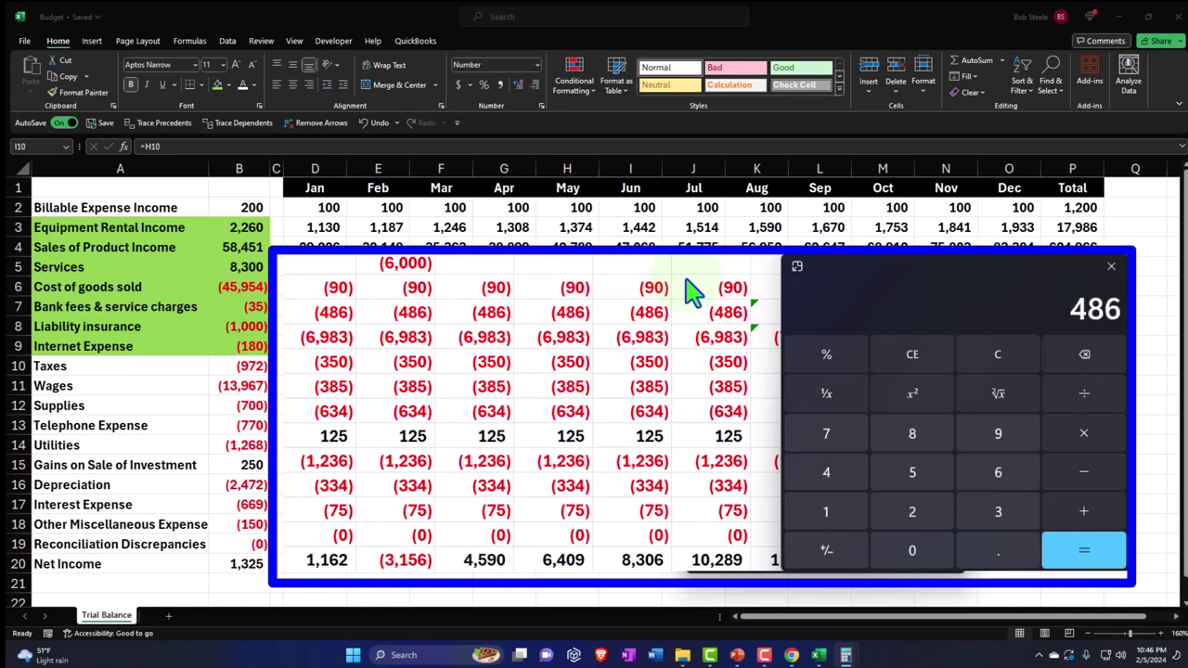
type("/6983")
key("Return")
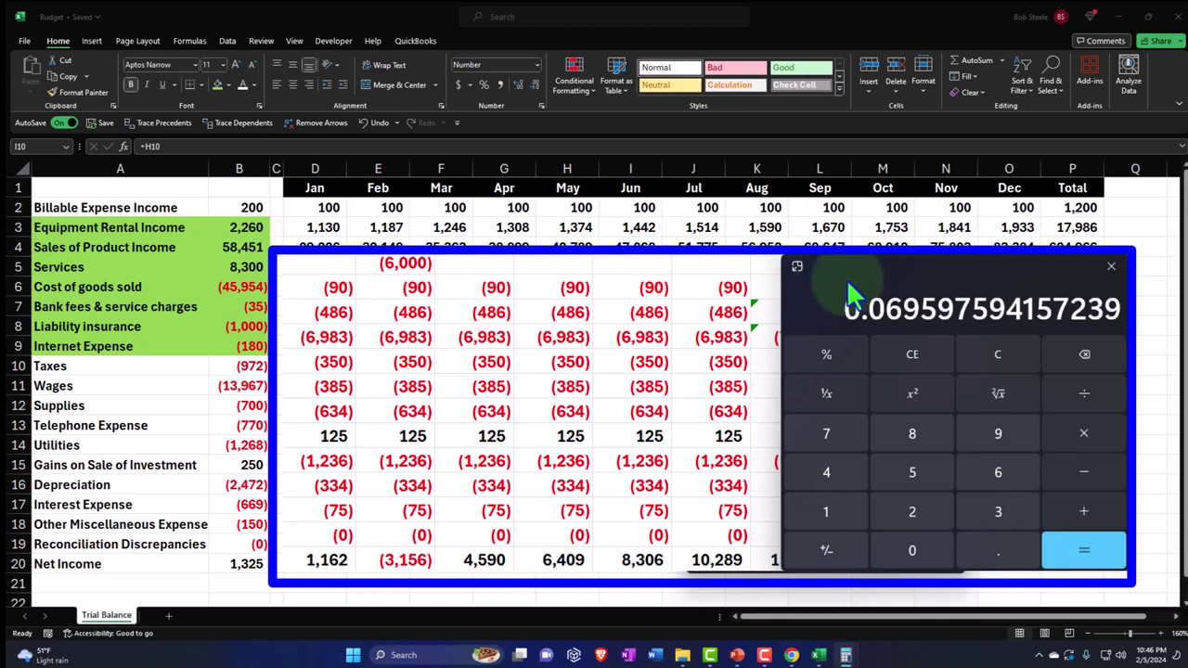
left_click_drag(920, 272, 974, 271)
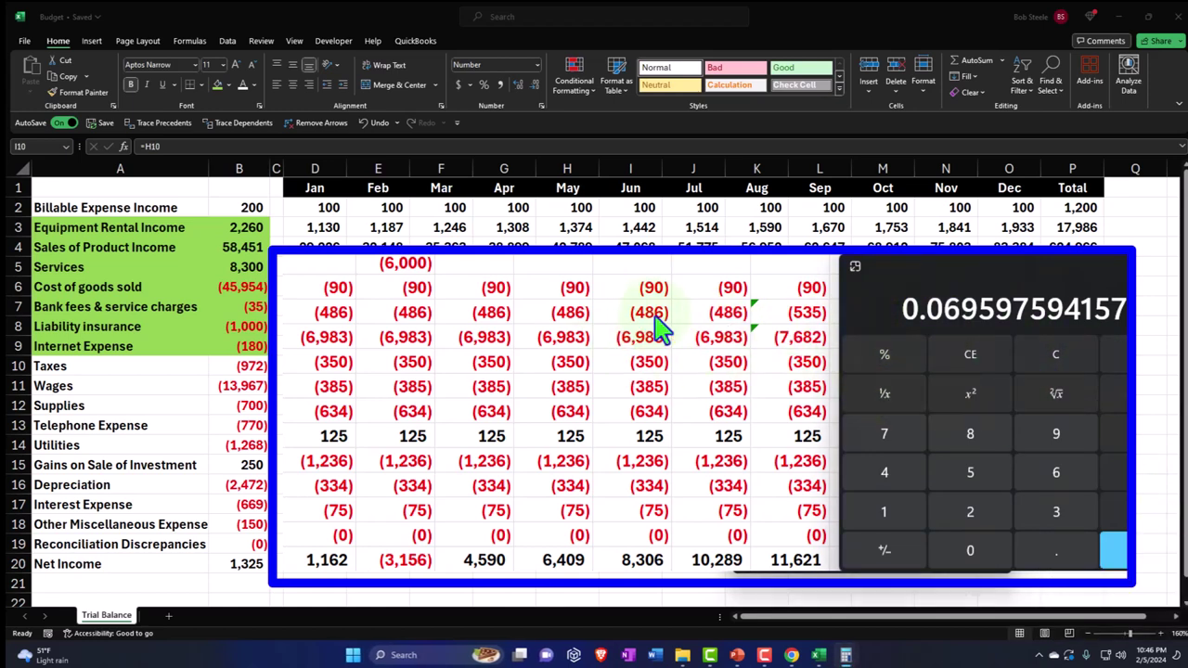
Step: Clear the calculator, divide July's Taxes by July's Wages, 535/7682, and put the calculator away
left_click(711, 312)
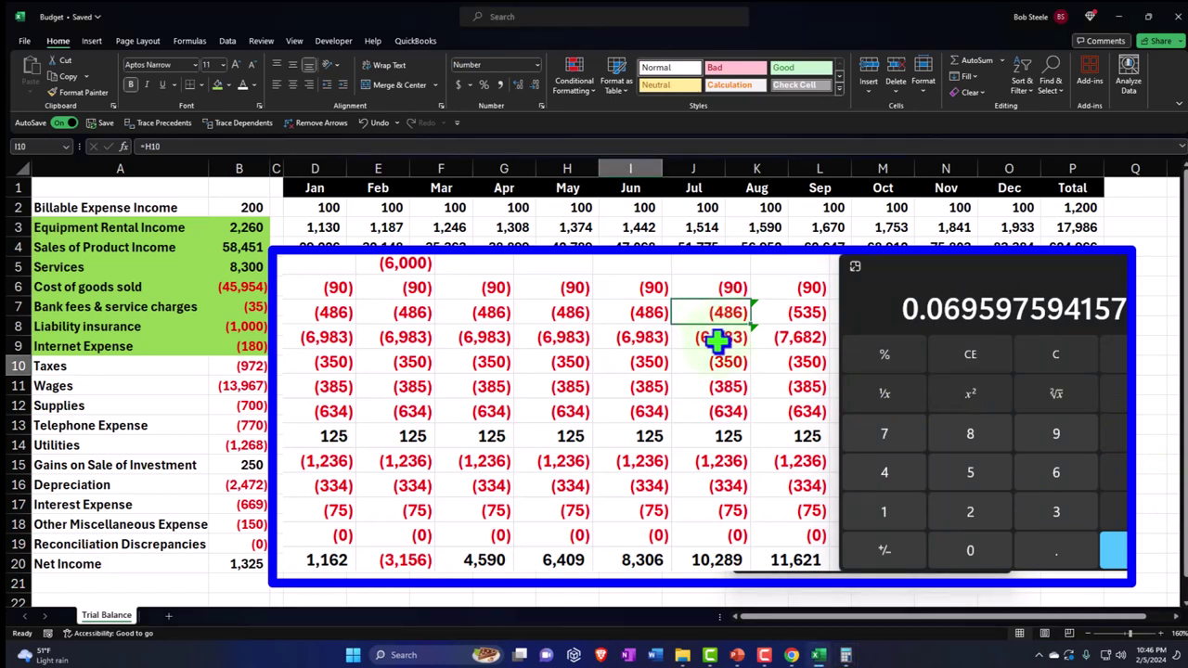
left_click(1038, 358)
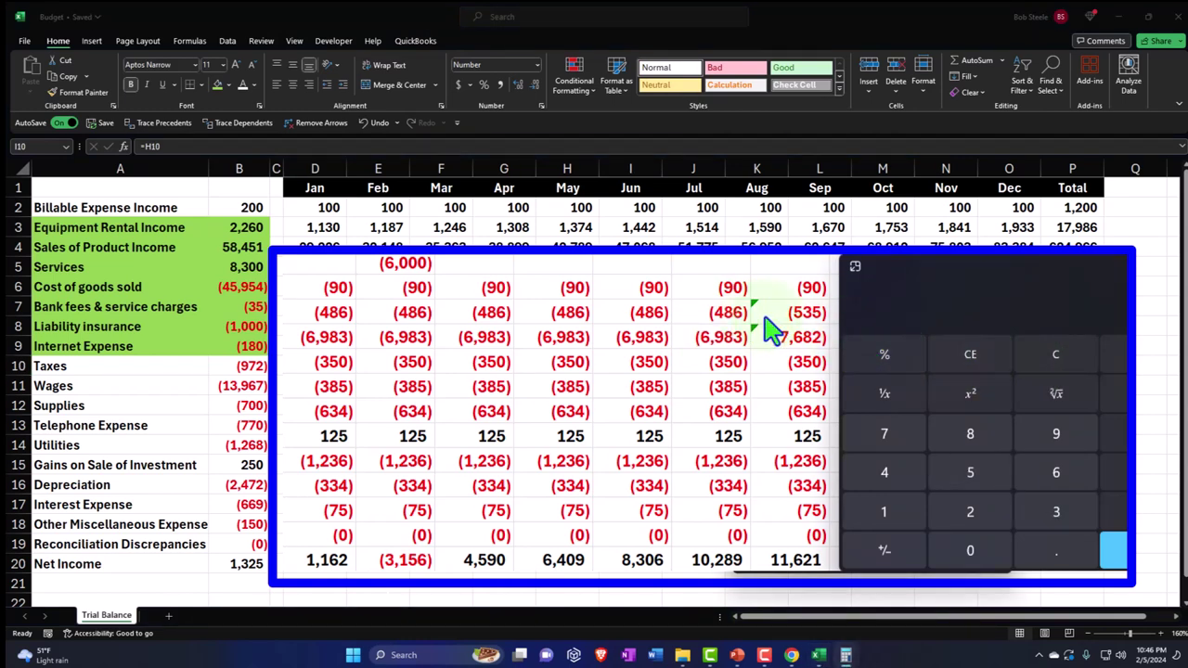
key("5")
key("7")
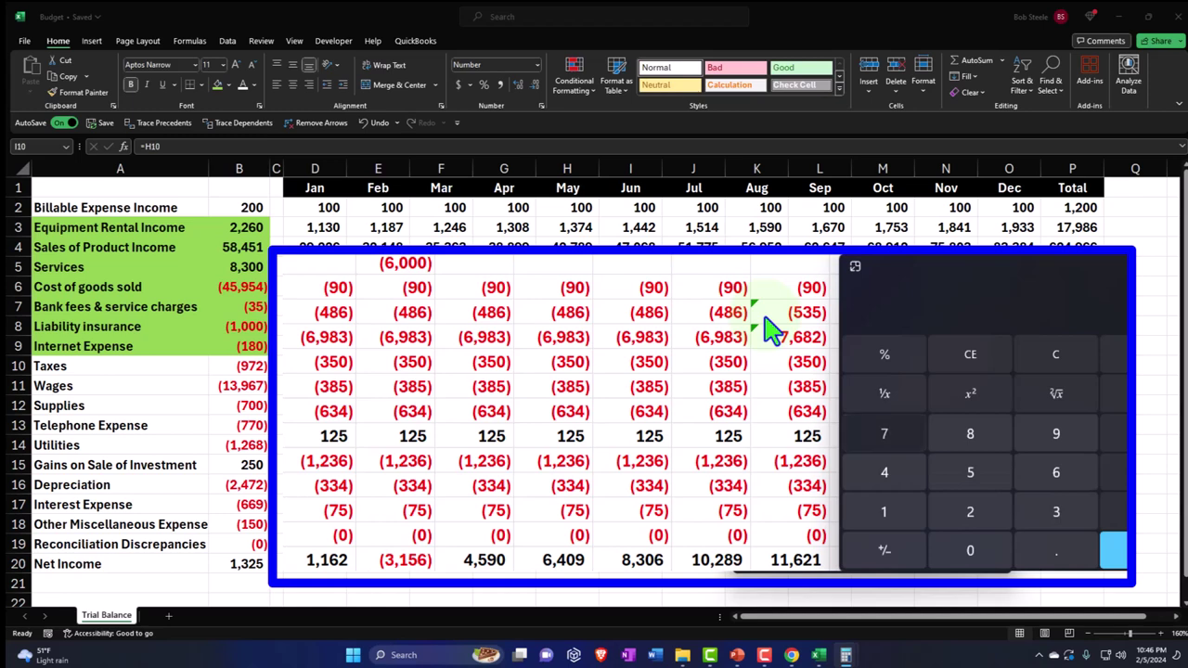
key("8")
key("Return")
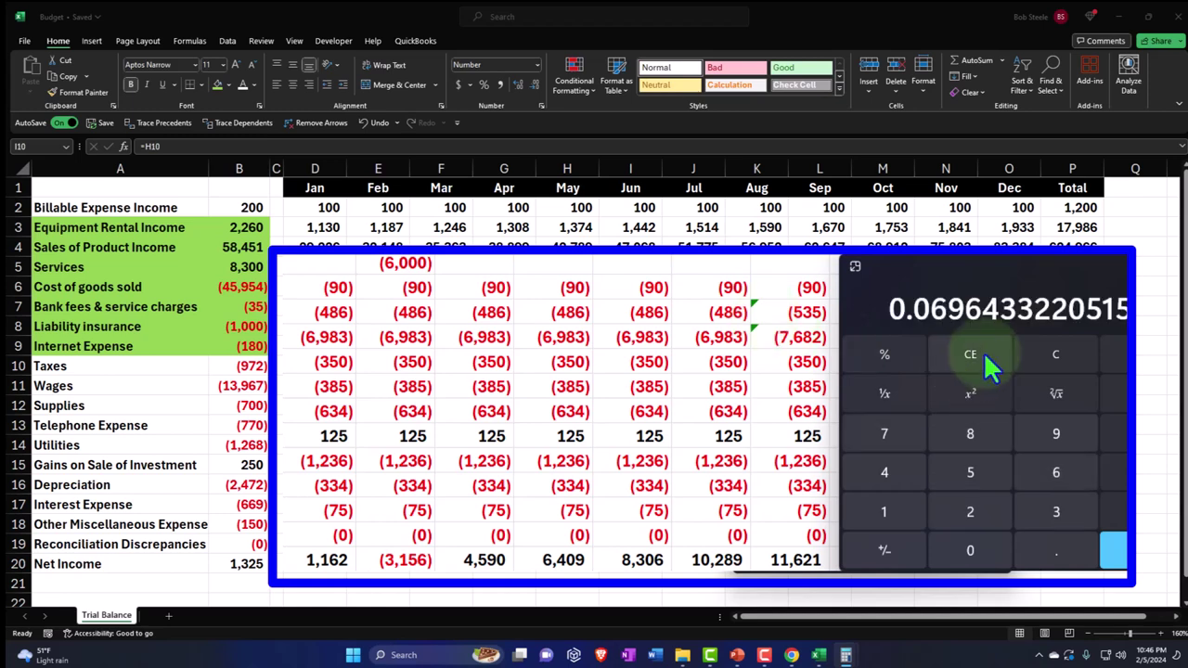
left_click(977, 266)
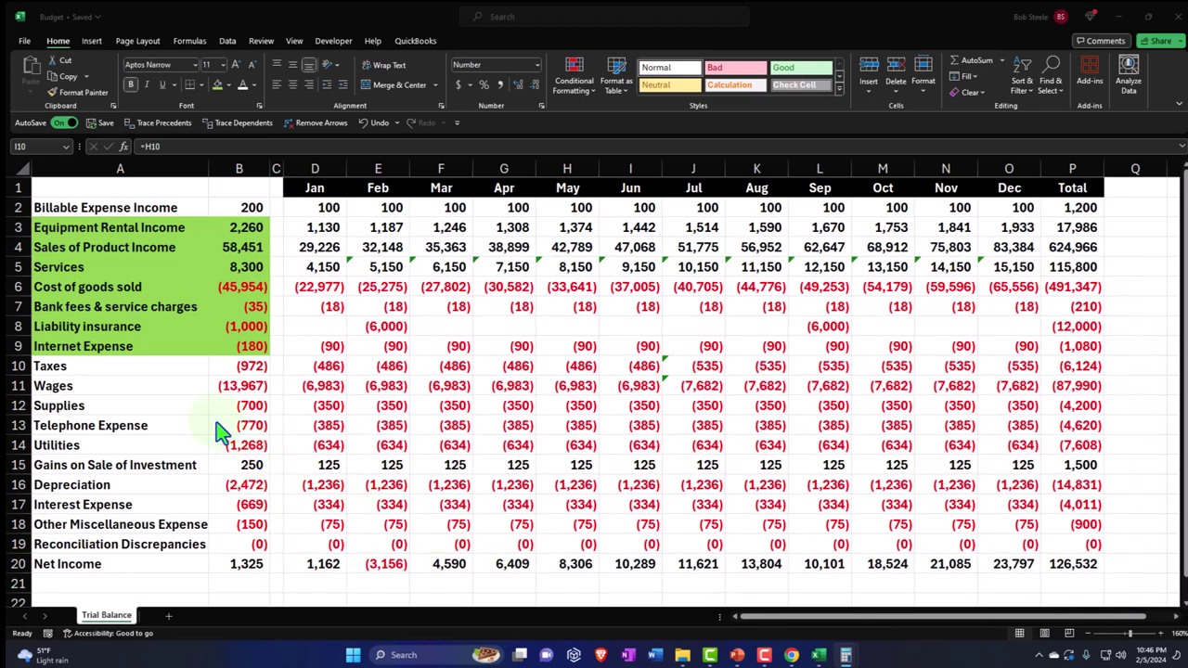
Step: Fill the Taxes and Wages labels and amounts, A10:B11, with the green used for the reviewed accounts
left_click_drag(114, 363, 231, 405)
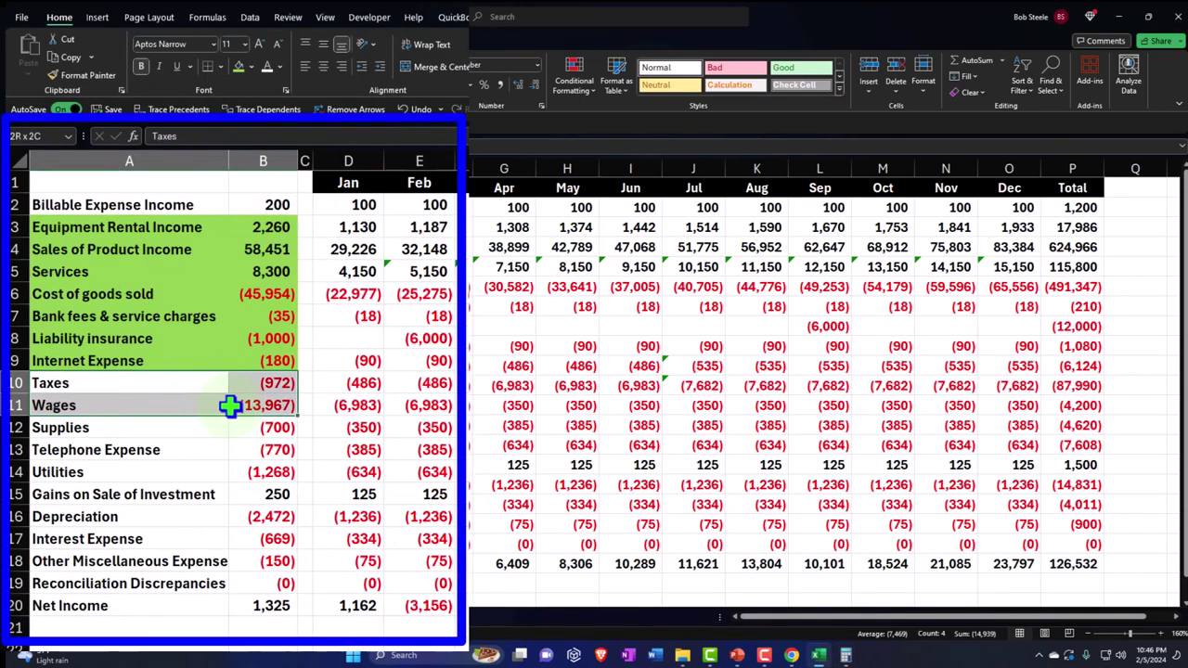
left_click(237, 68)
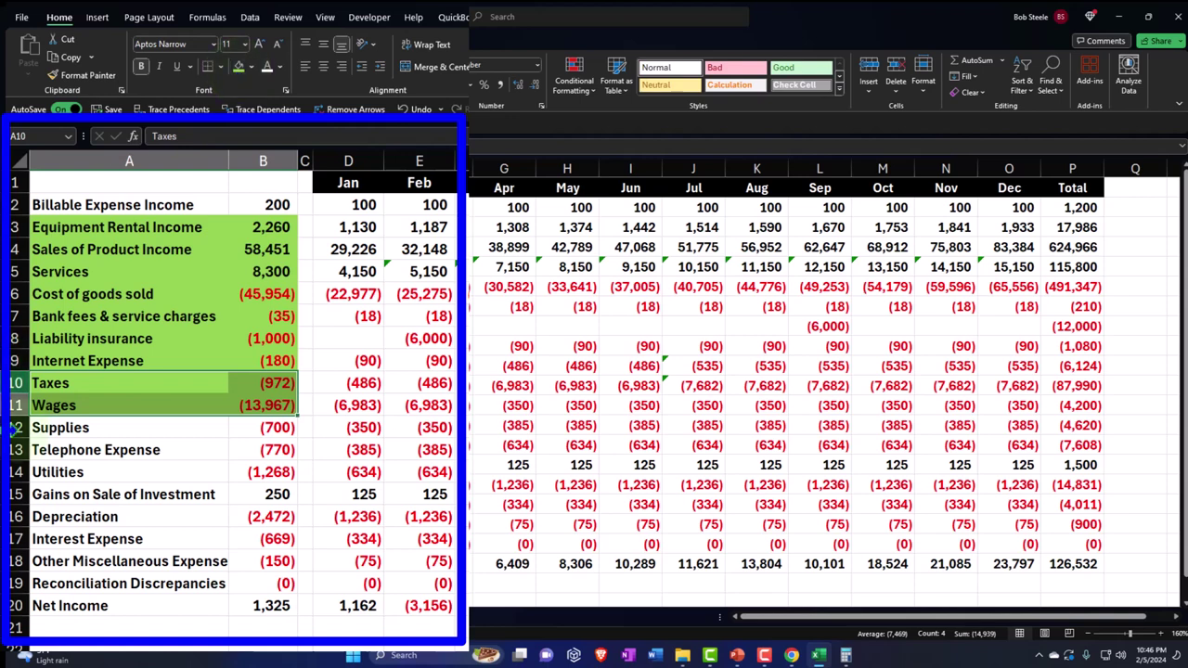
left_click(82, 389)
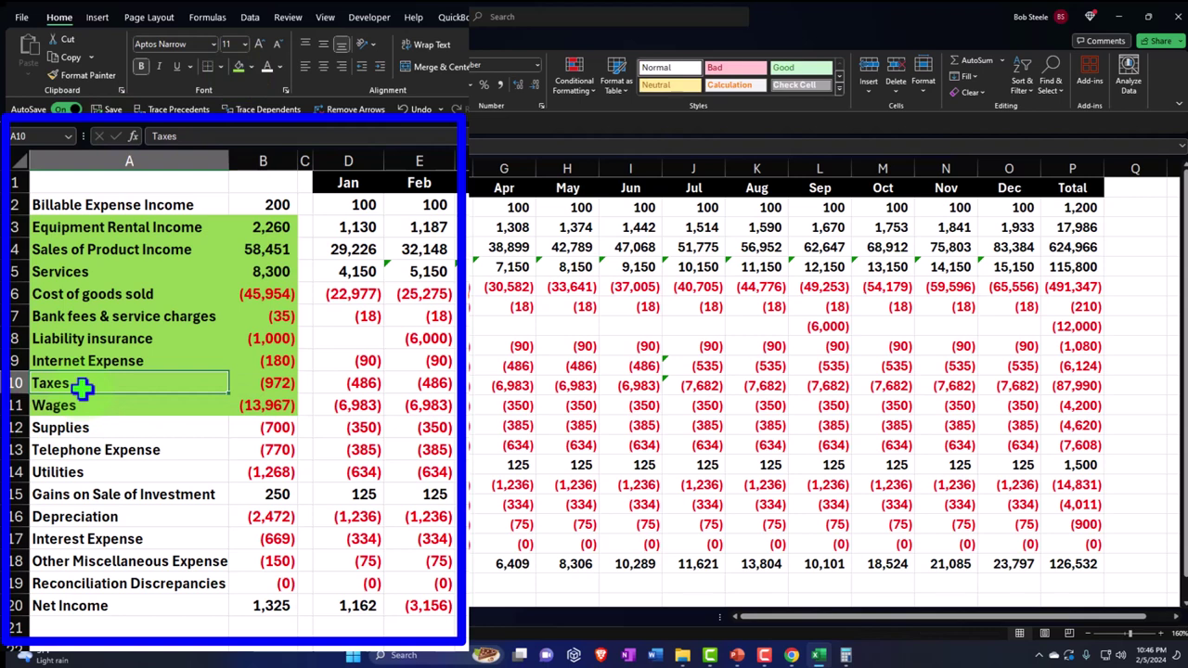
Step: Fill the Supplies, Telephone Expense and Utilities labels and amounts, A12:B14, with the same green
left_click(83, 430)
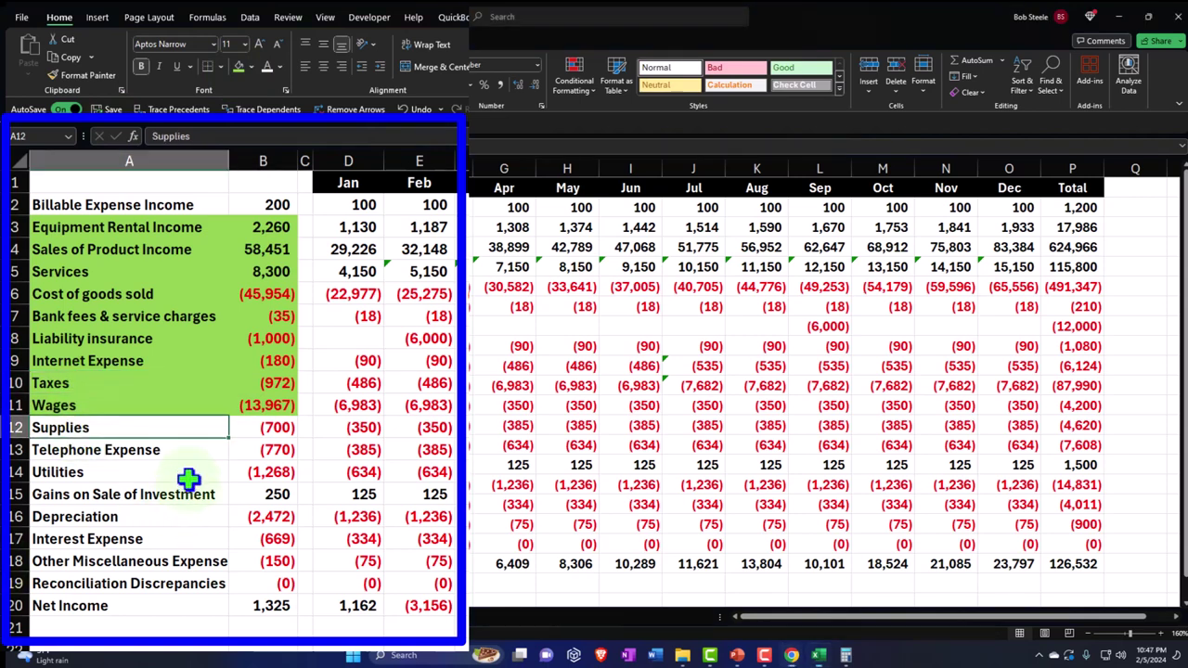
left_click_drag(99, 424, 254, 424)
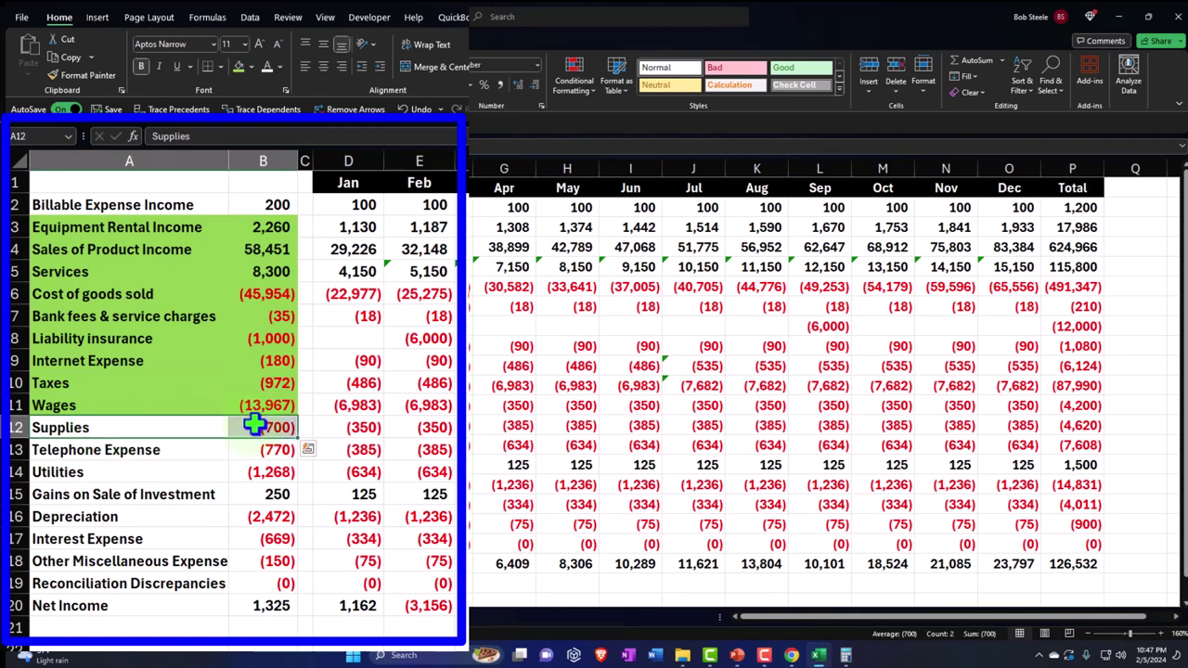
left_click(238, 67)
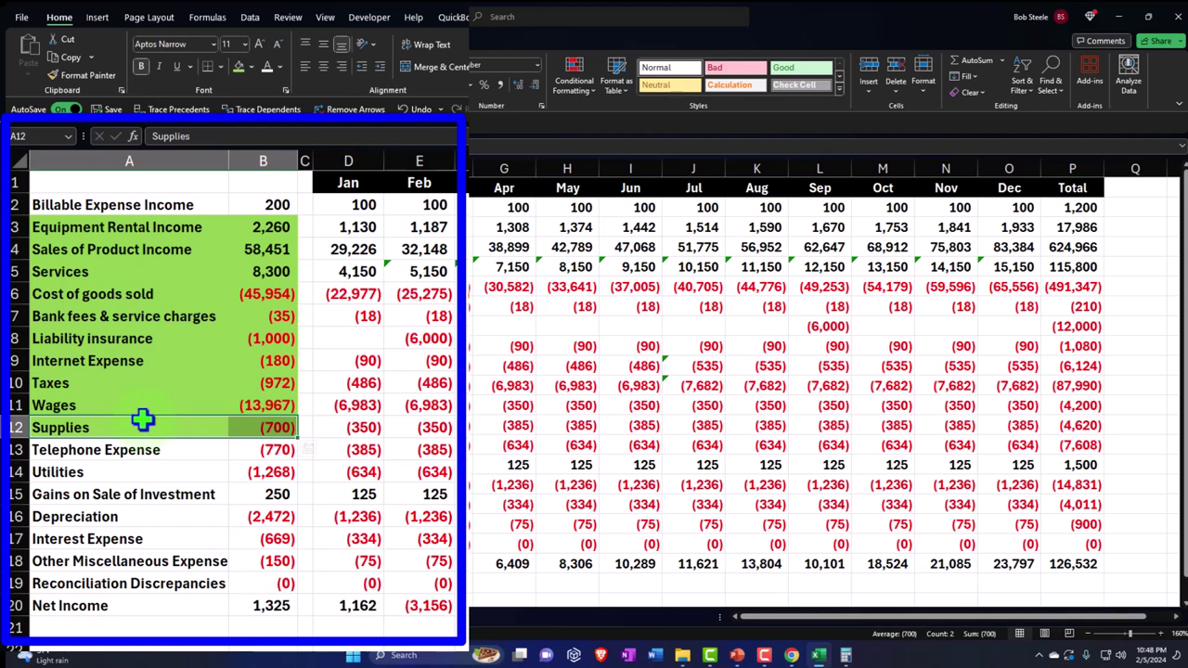
left_click_drag(133, 449, 248, 450)
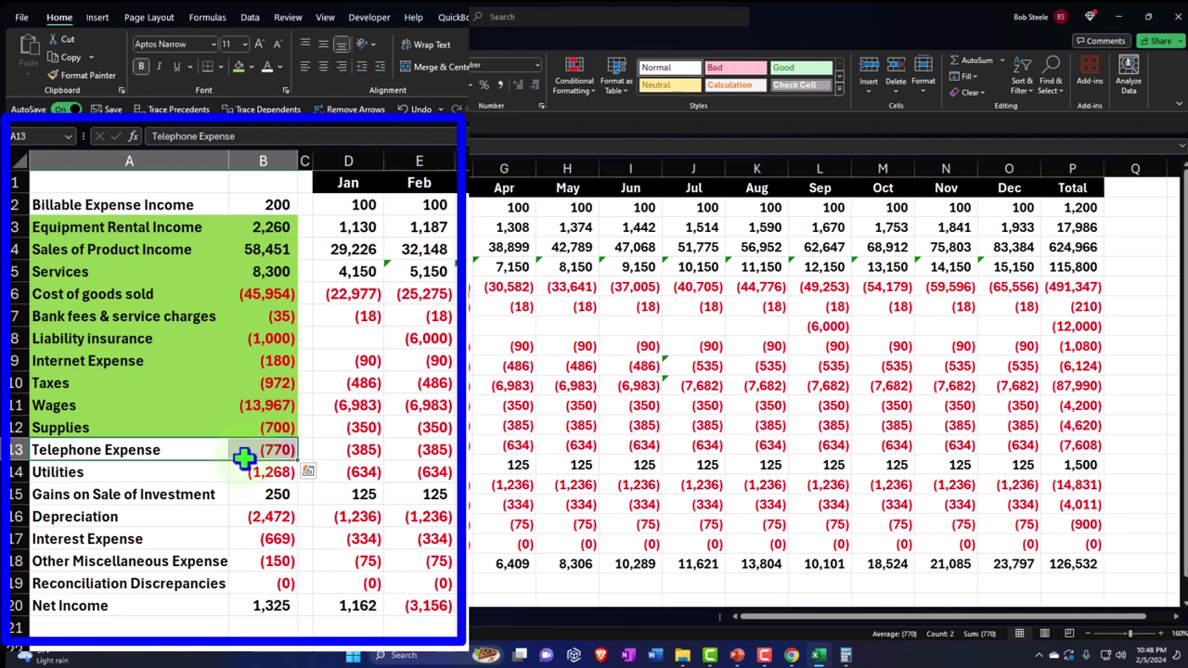
left_click(239, 66)
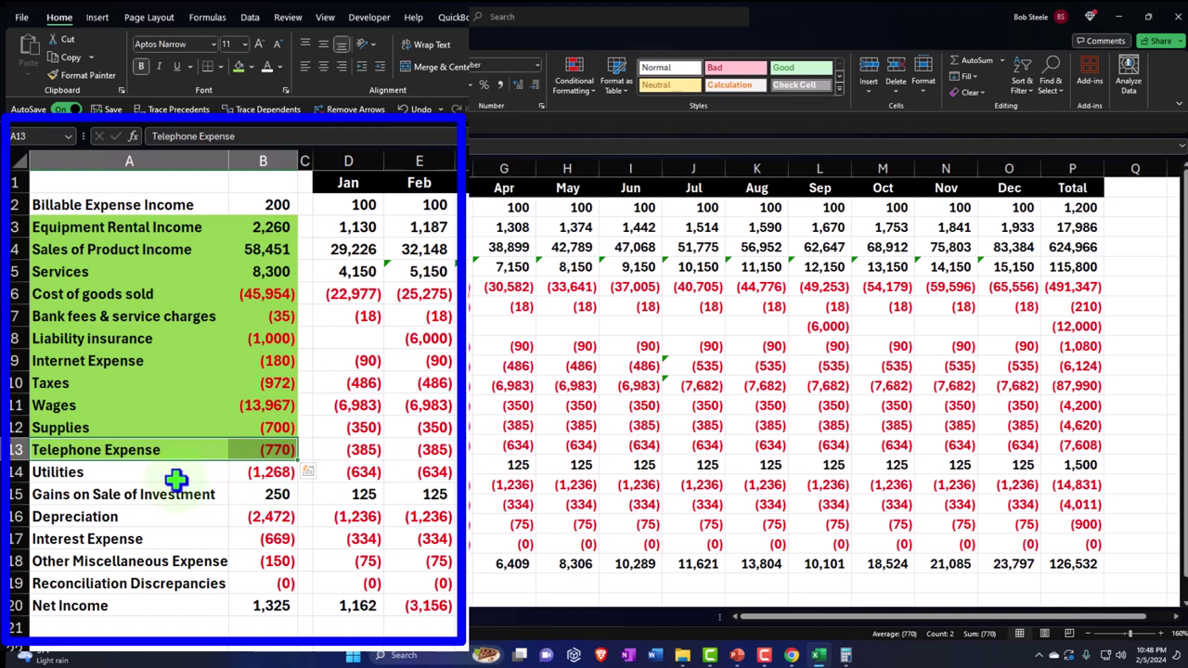
left_click_drag(165, 470, 243, 471)
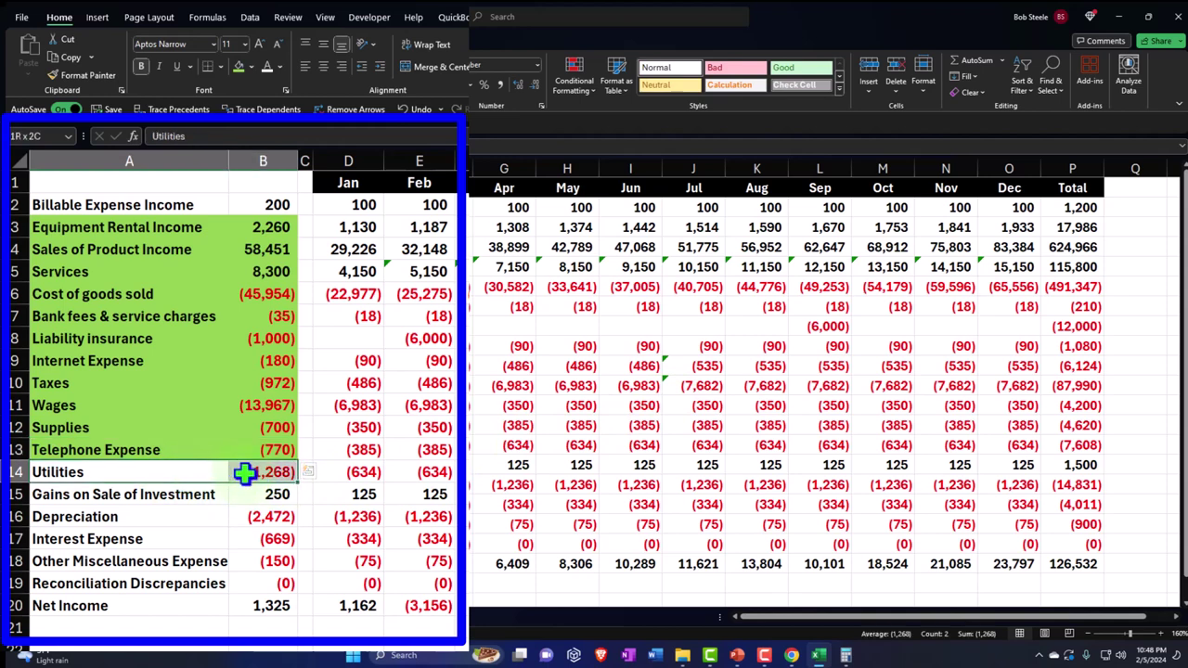
left_click(237, 66)
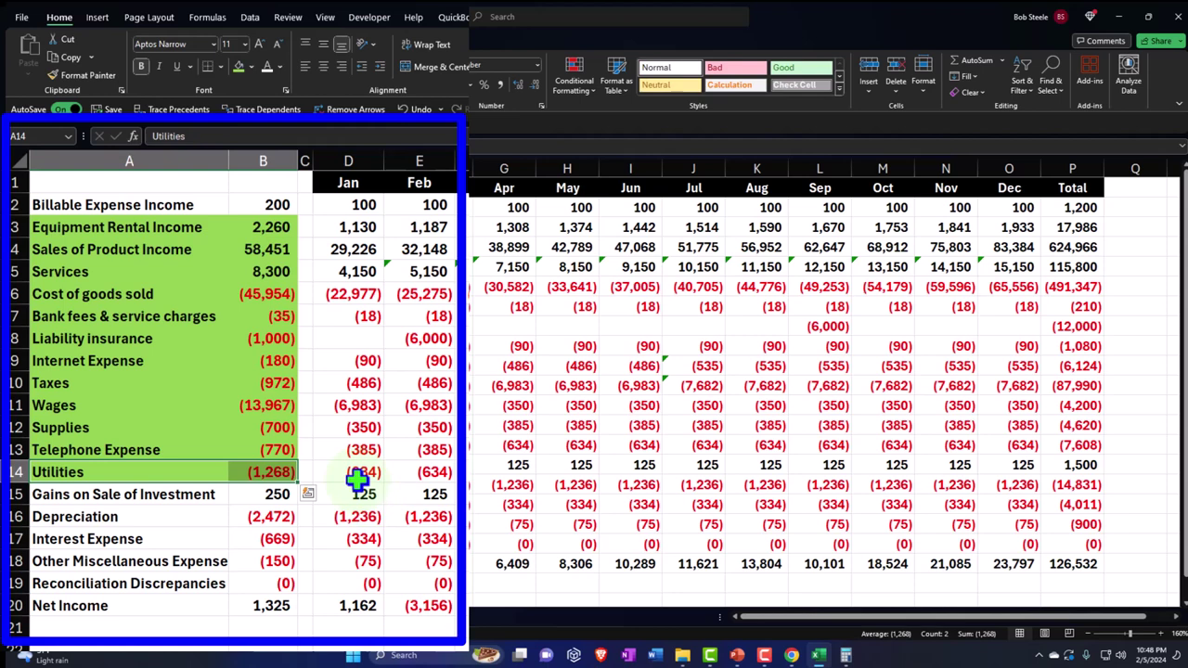
Step: Clear the January to December amounts for Gains on Sale of Investment, D15:O15
left_click_drag(360, 492, 1002, 478)
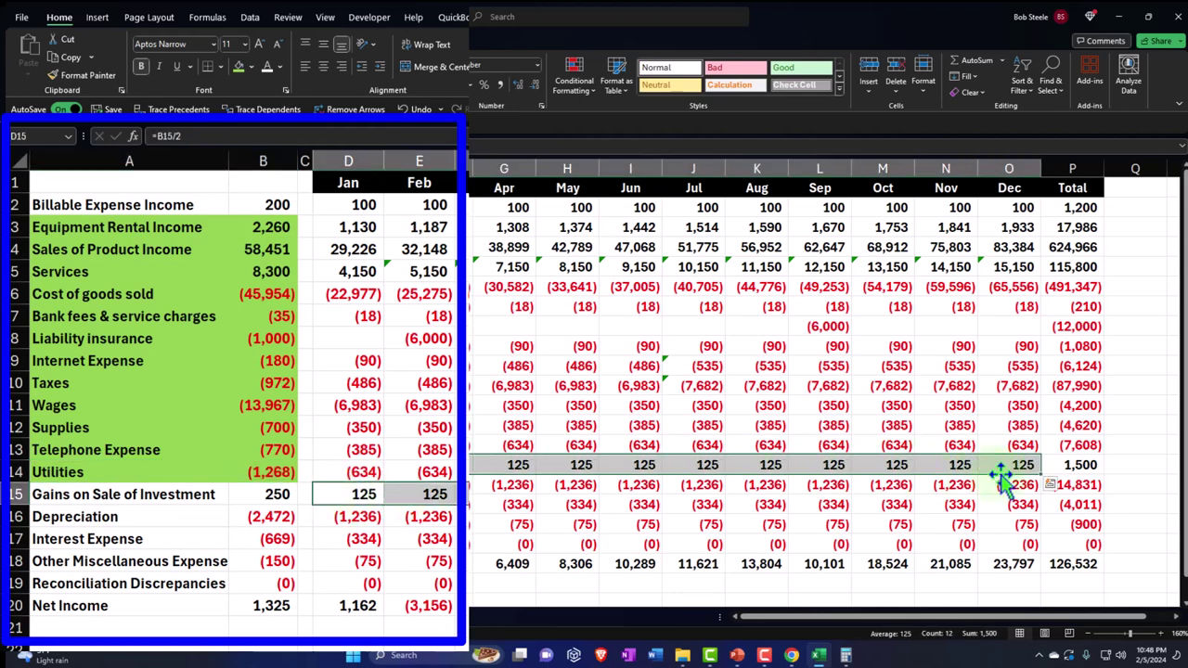
key("Delete")
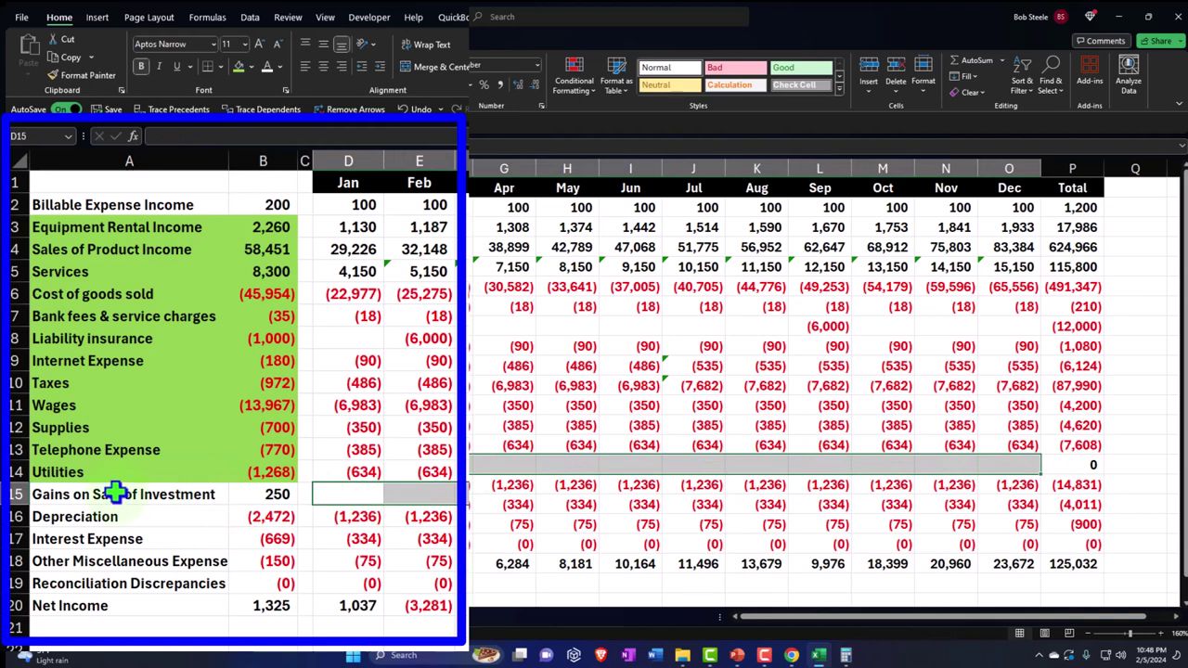
Step: Fill the Gains on Sale of Investment and Depreciation labels and amounts, A15:B16, with the same green
left_click_drag(113, 494, 244, 492)
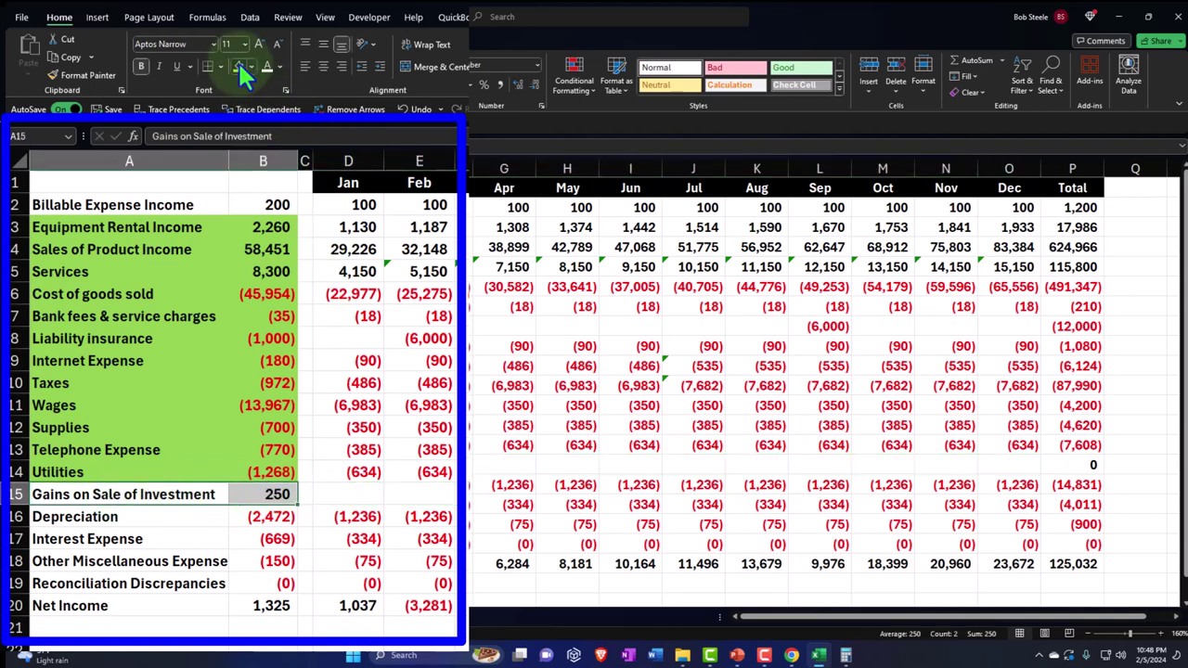
left_click(240, 69)
left_click(178, 517)
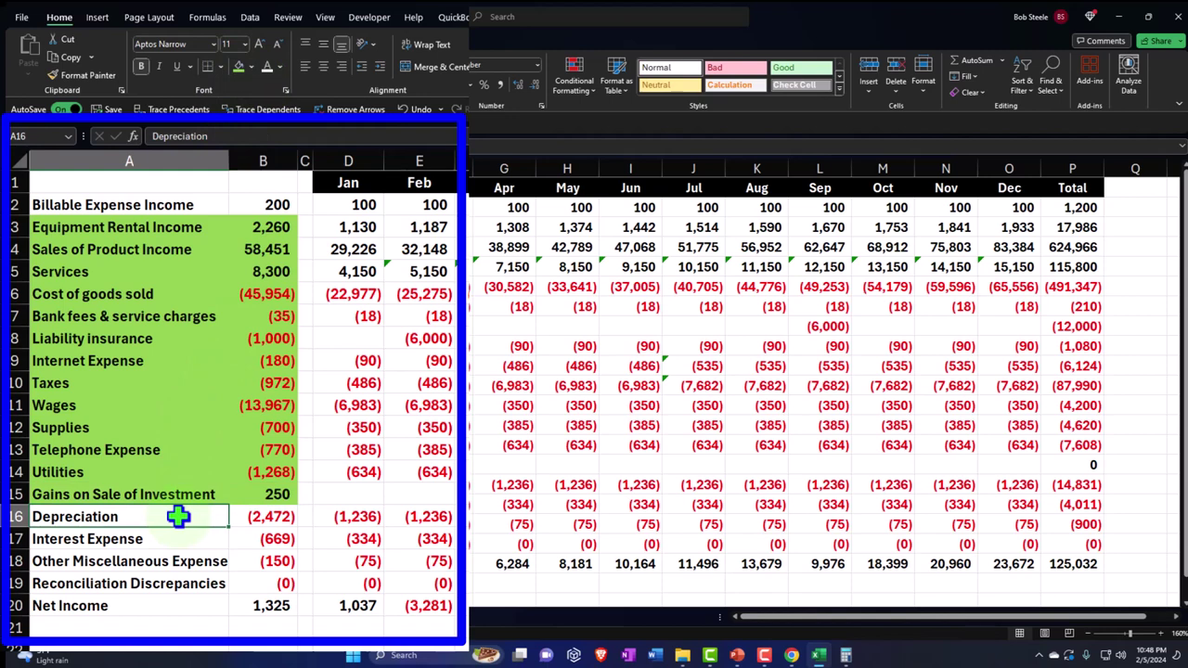
left_click(343, 522)
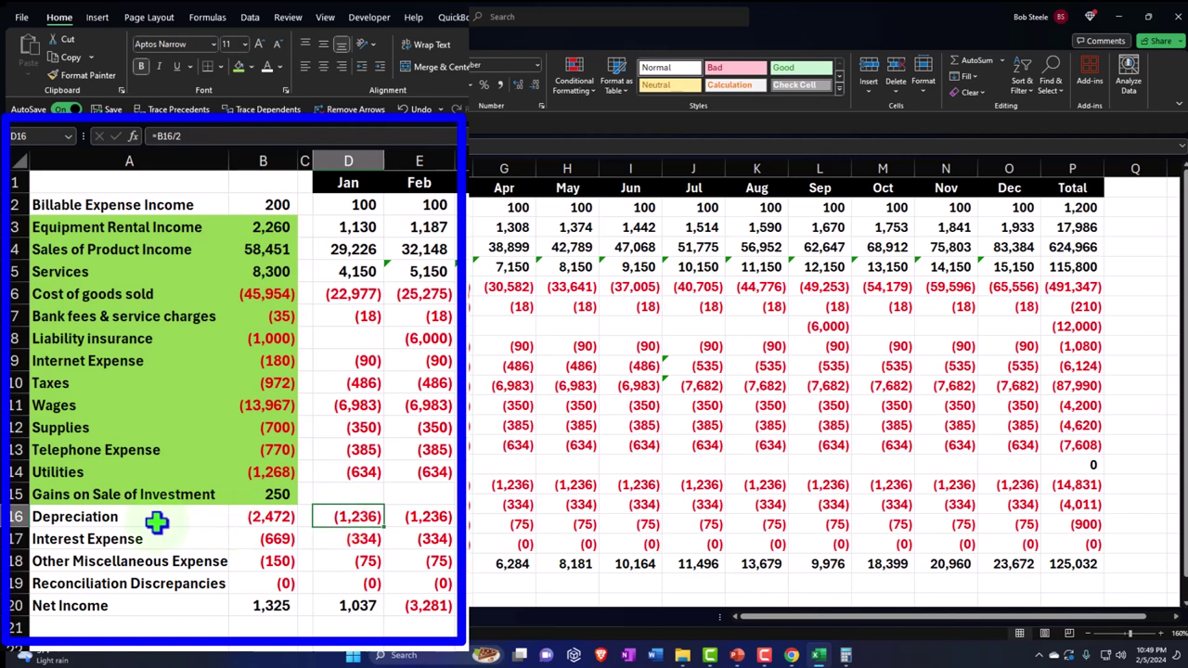
left_click_drag(159, 520, 248, 515)
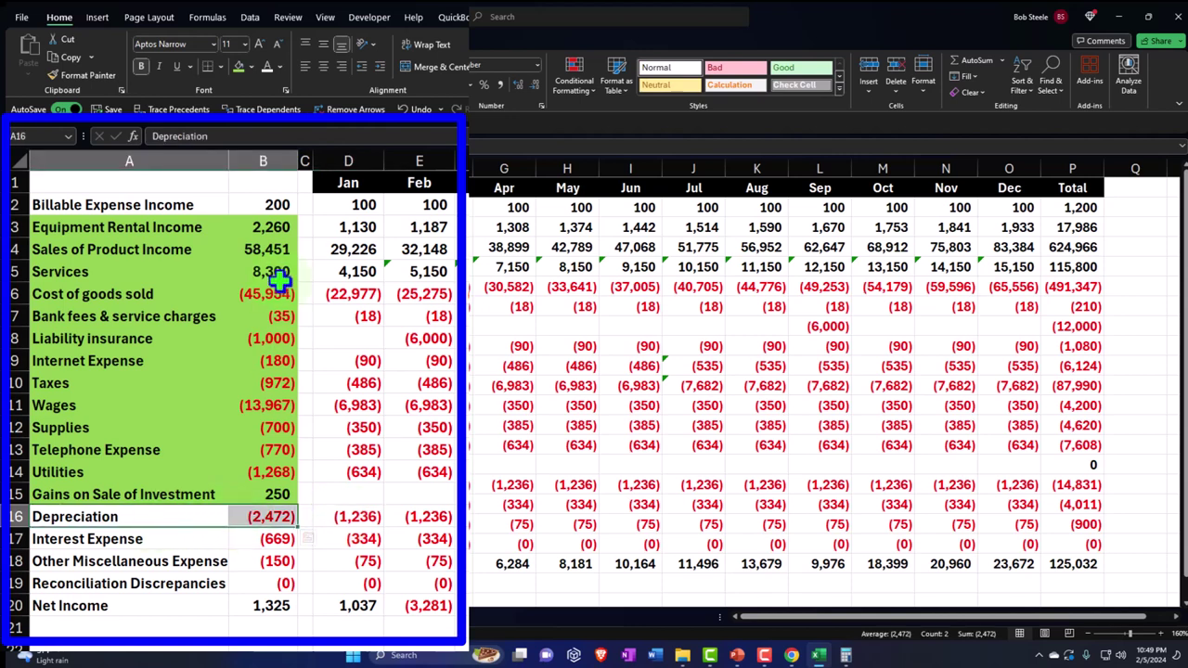
left_click(236, 65)
Step: Set February's Interest Expense in E17 to =D17*.95 and copy the formula across through December, O17
left_click(199, 539)
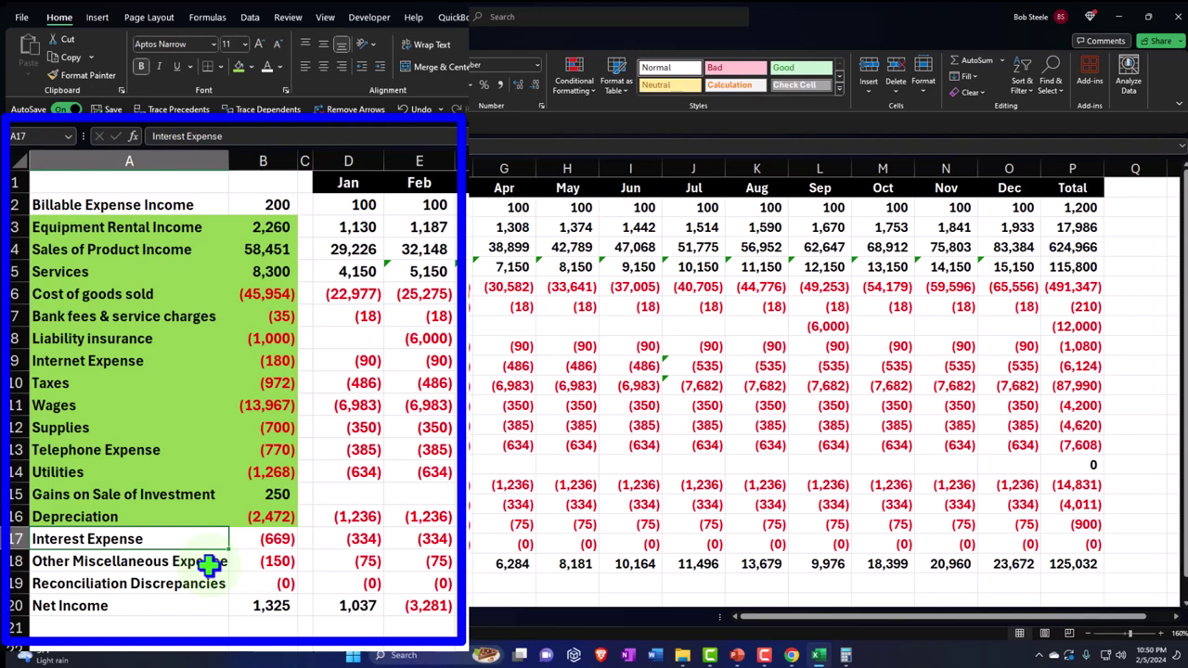
key("Right")
key("Right")
key("Right")
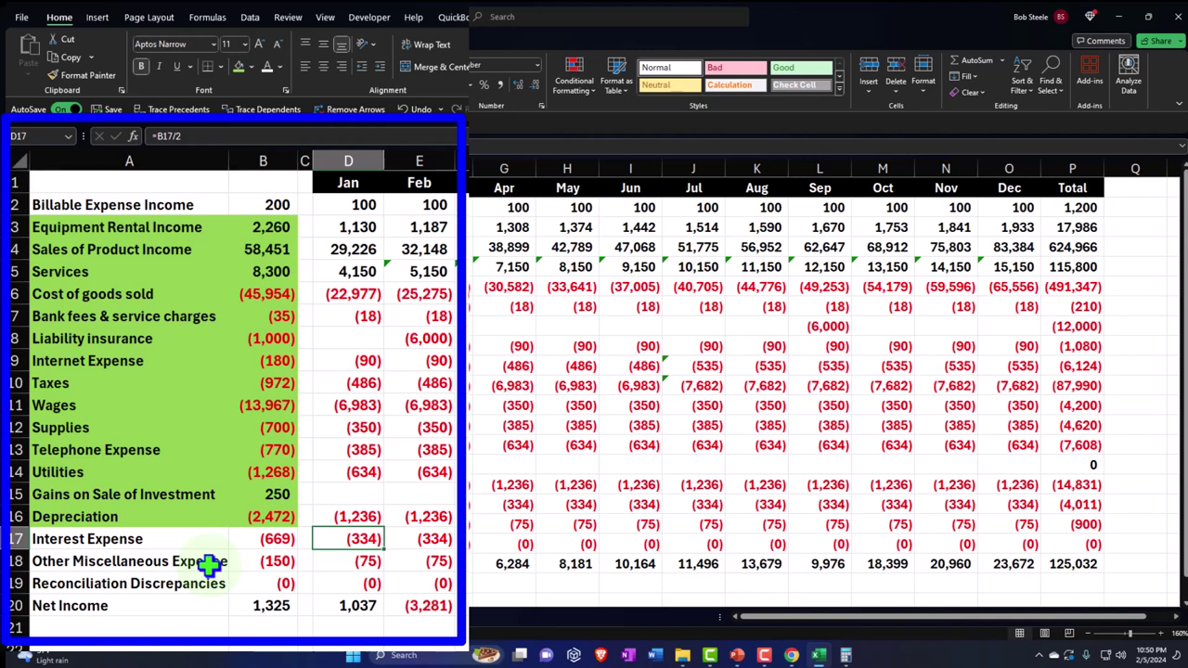
left_click(411, 547)
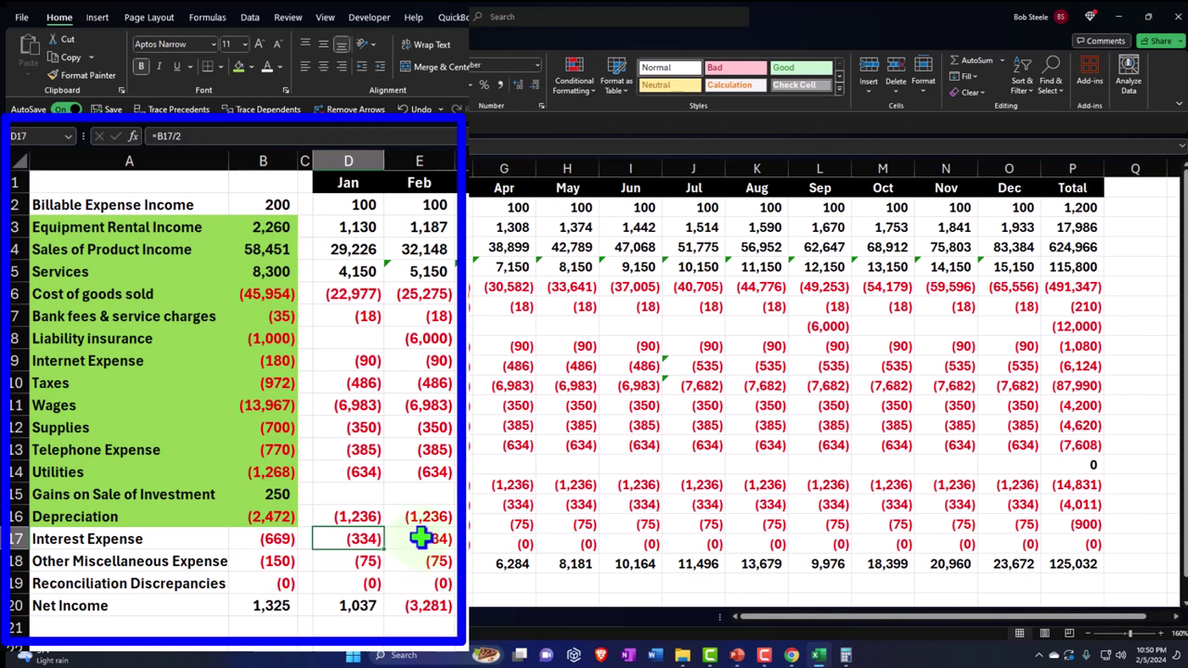
type("=")
key("Left")
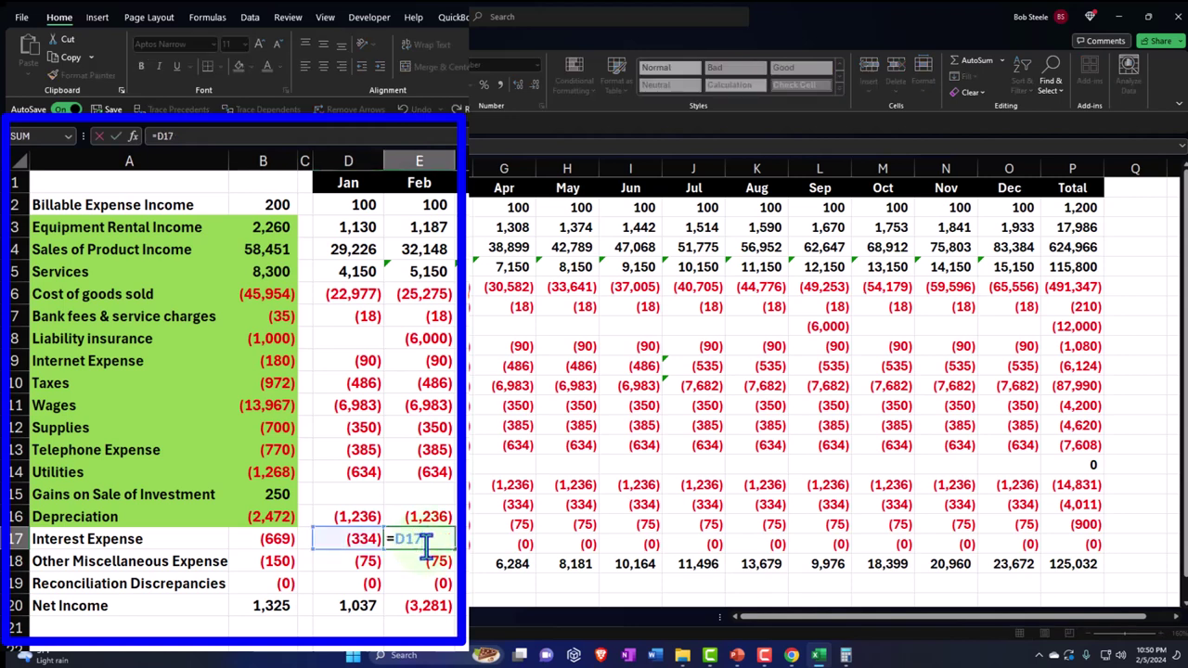
type("*.95")
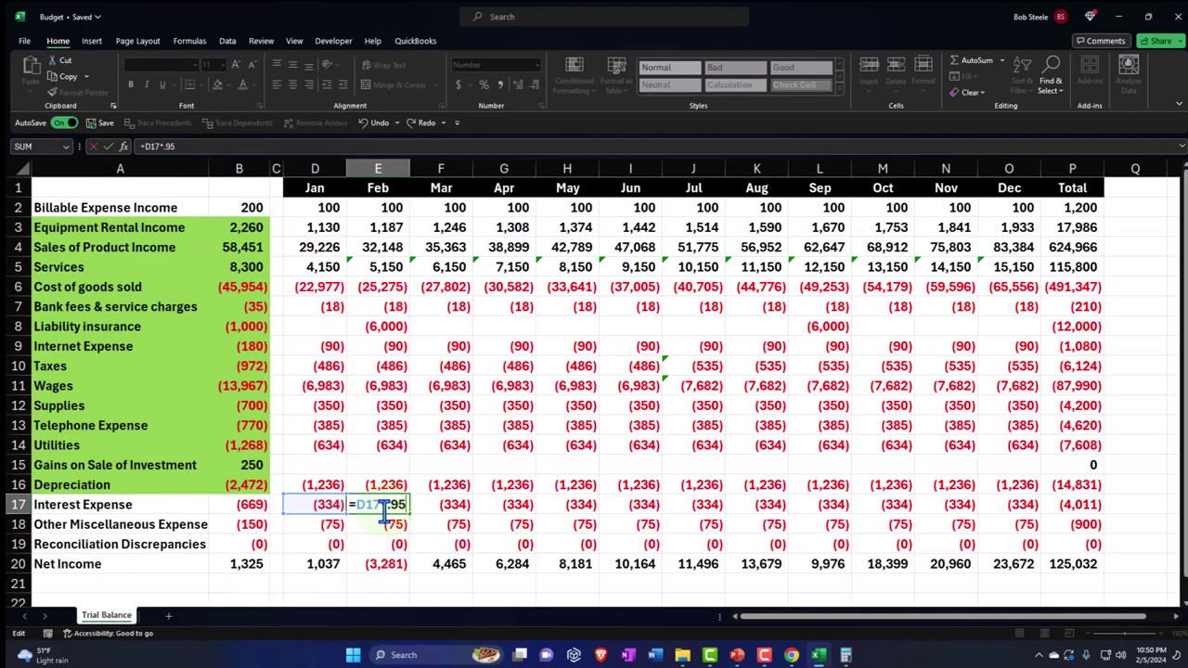
key("ctrl+Return")
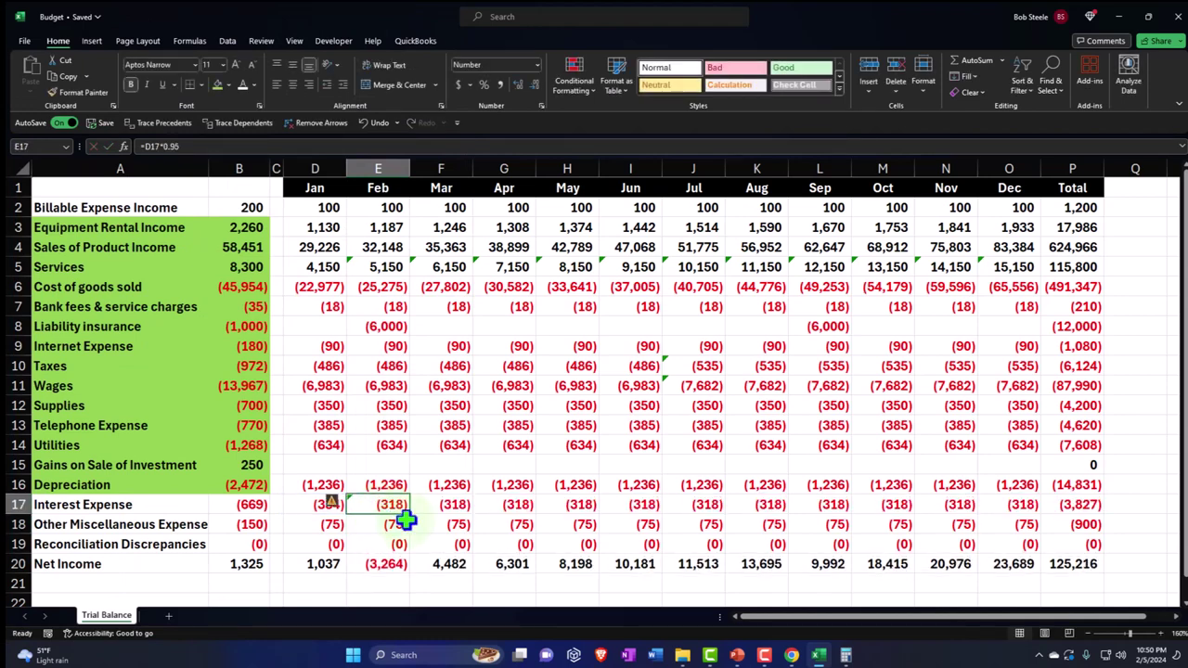
left_click_drag(409, 515, 1018, 508)
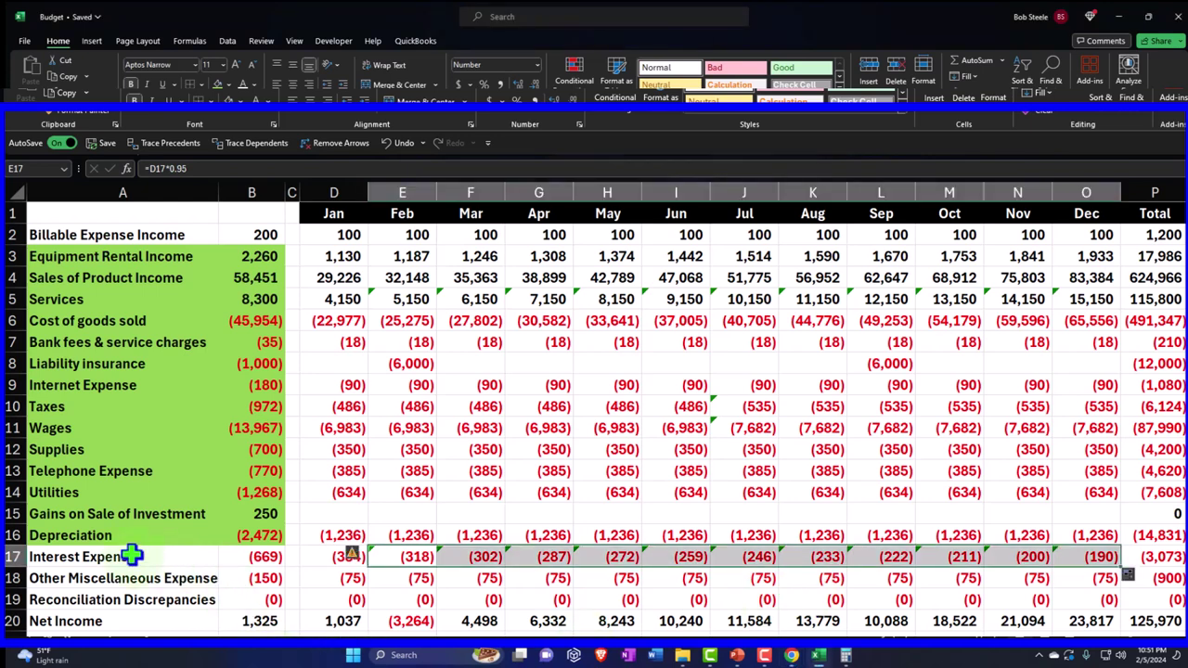
Step: Fill the Interest Expense, Other Miscellaneous Expense and Reconciliation Discrepancies labels and amounts, A17:B19, with green and dismiss the antivirus scan window
left_click(176, 555)
left_click_drag(227, 554, 244, 591)
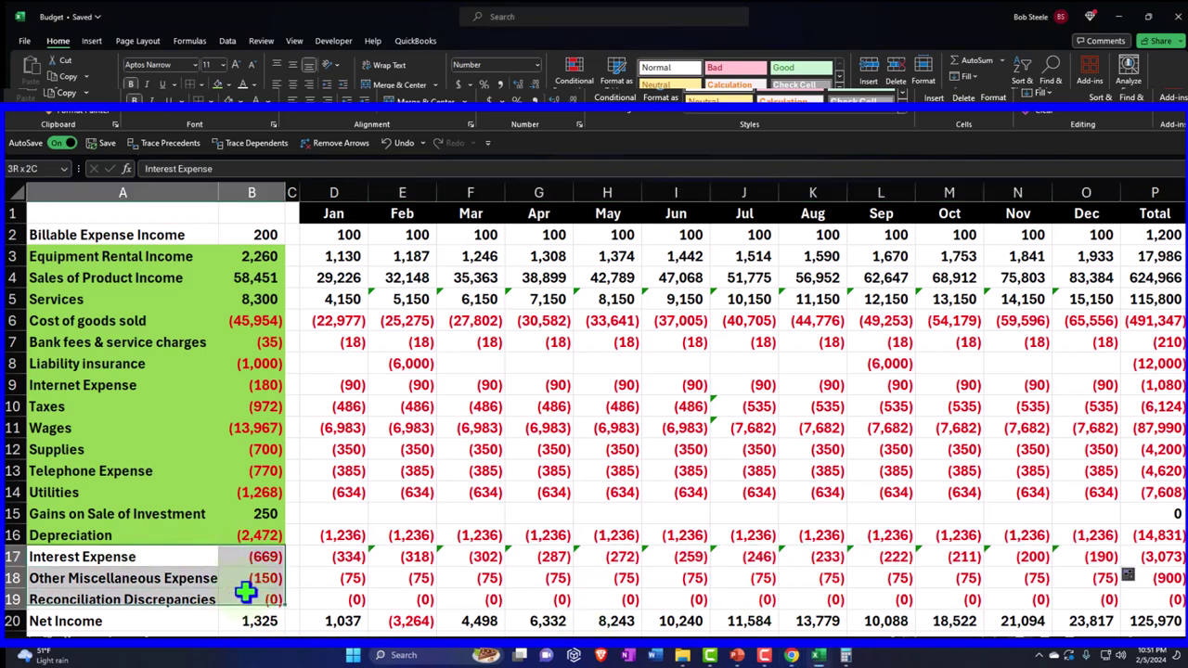
left_click(223, 100)
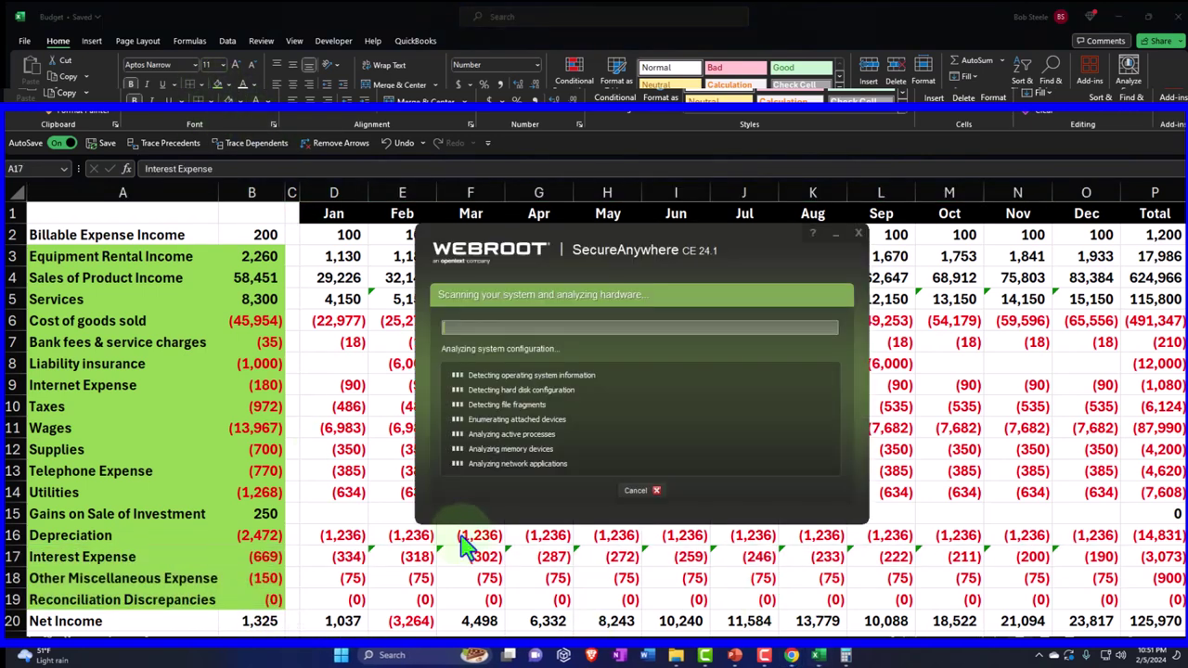
left_click(858, 233)
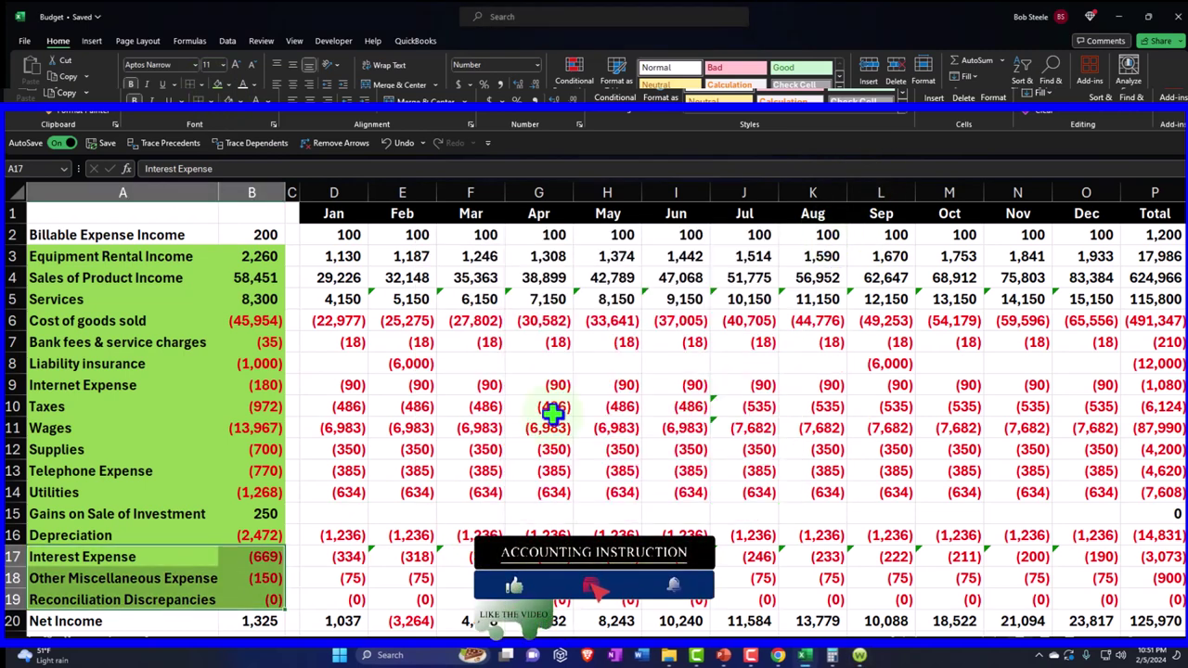
Step: Apply all borders to the monthly budget amounts and totals, D2:P20
left_click(416, 560)
scroll(416, 565, "down", 1)
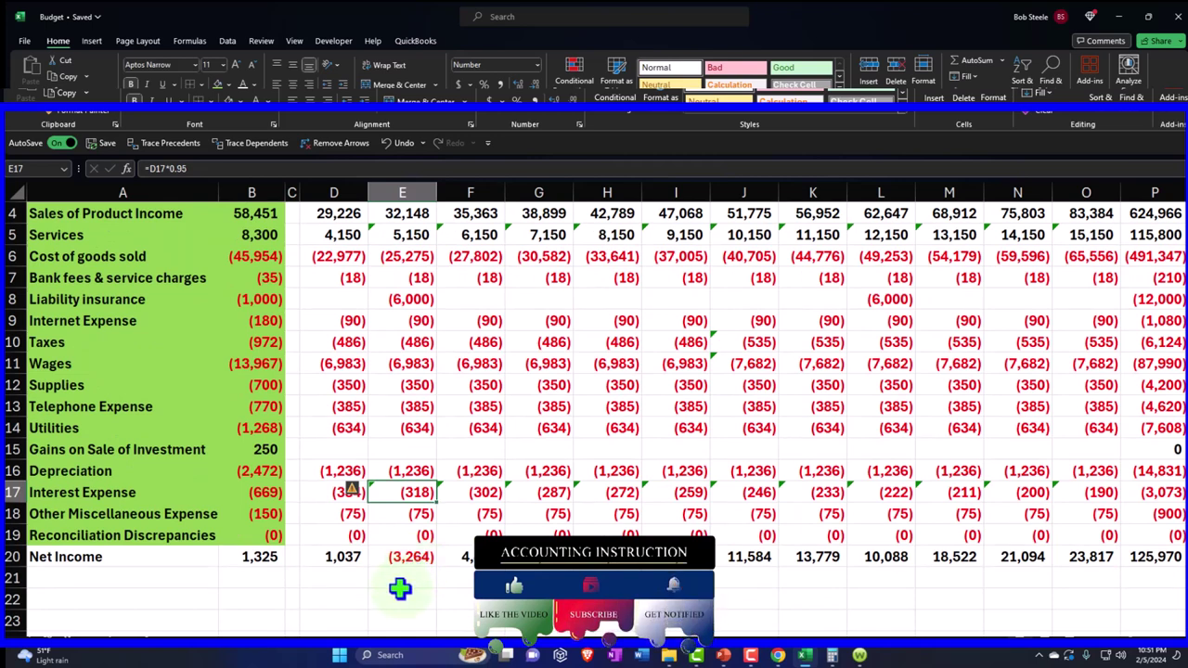
scroll(399, 588, "up", 1)
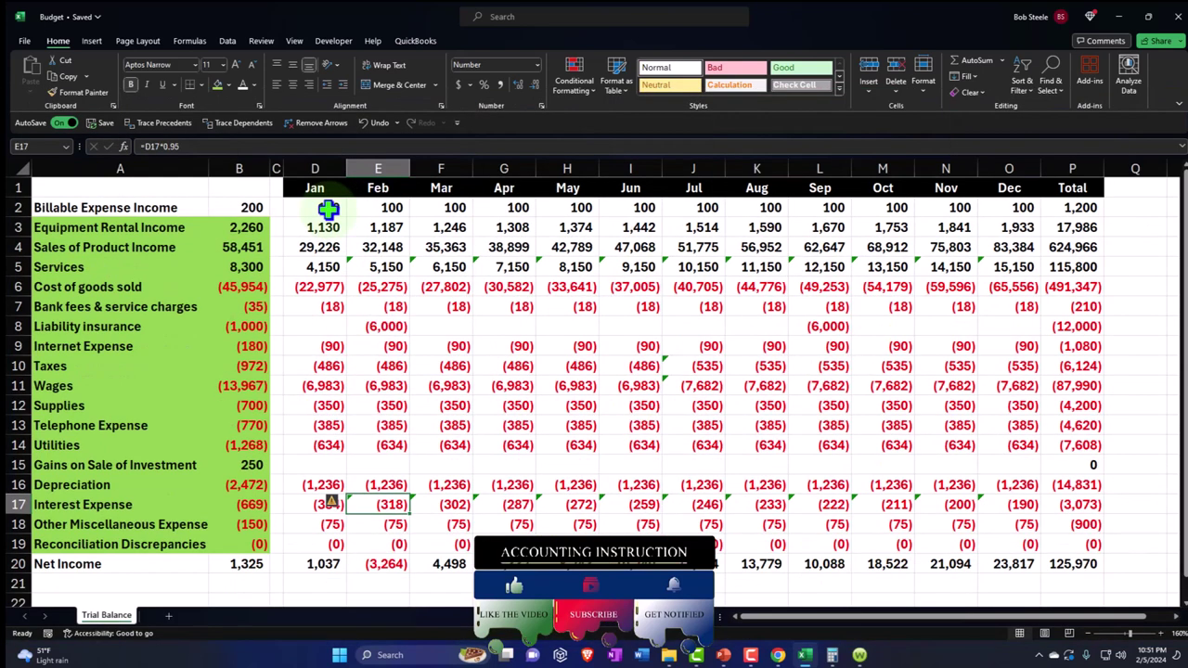
left_click_drag(346, 235, 1168, 619)
left_click_drag(1084, 562, 1082, 560)
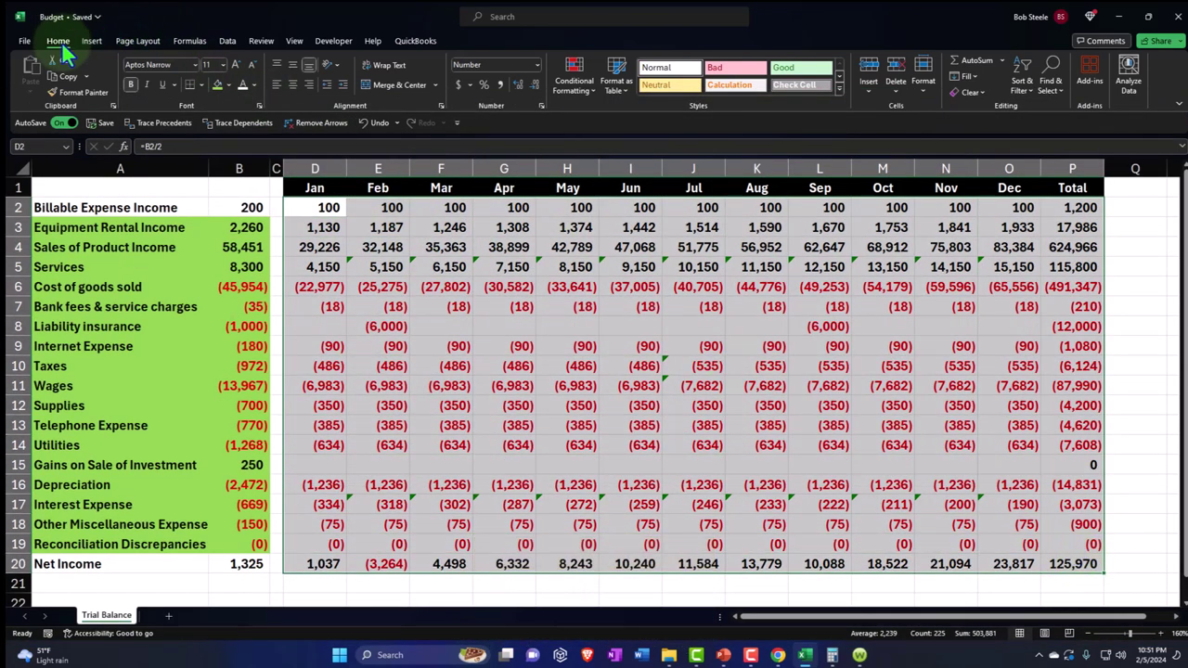
left_click(202, 84)
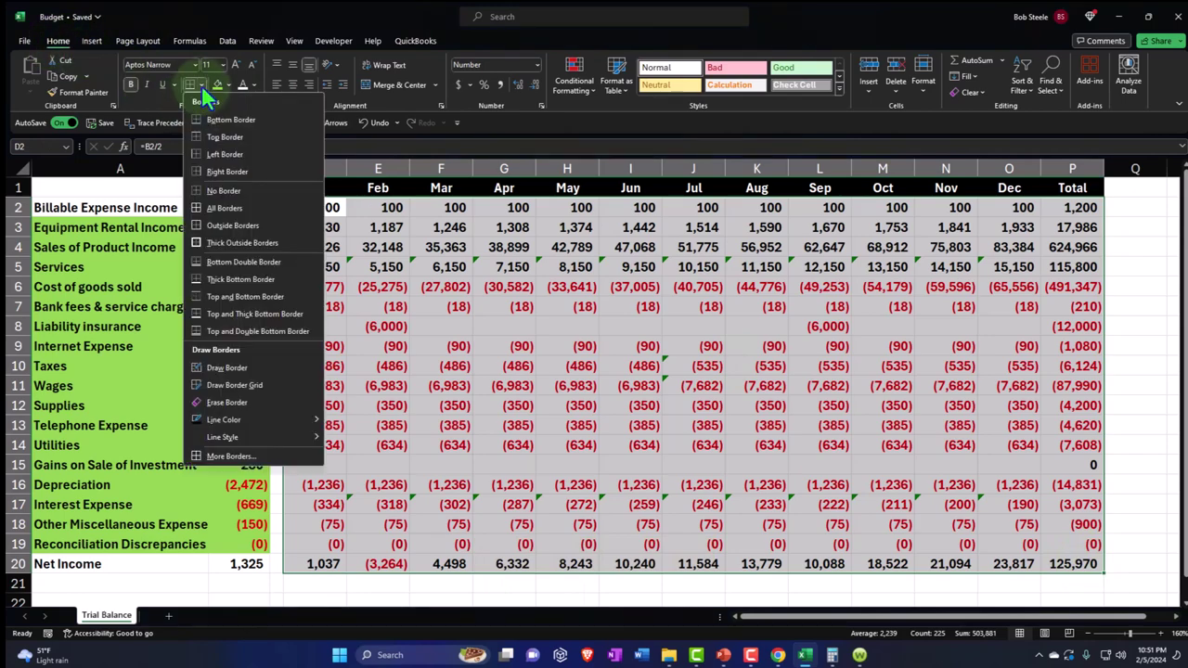
left_click(232, 230)
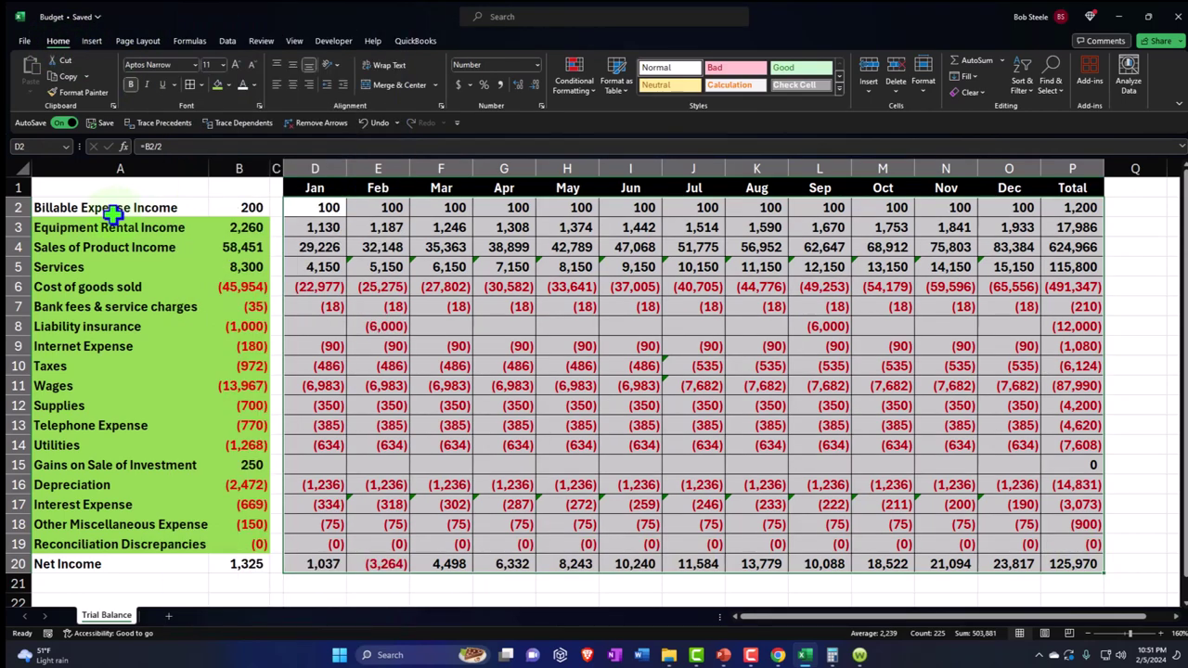
Step: Apply all borders to the account labels and amounts, A2:B20, and remove their fill color
left_click_drag(117, 206, 235, 563)
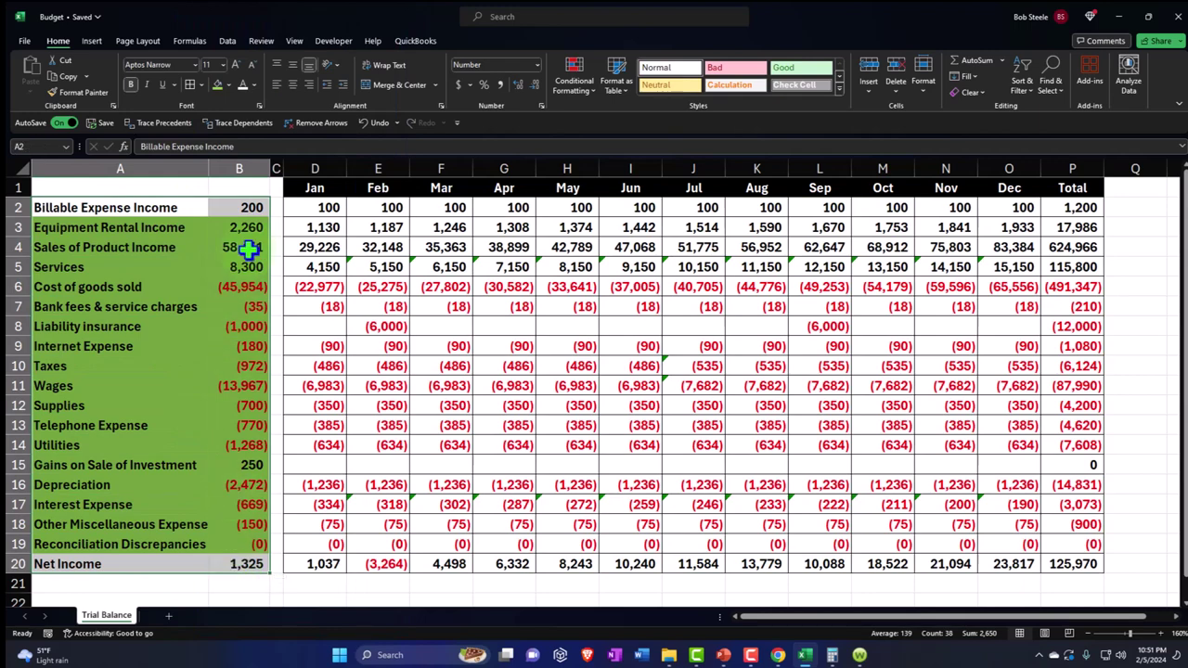
left_click(190, 84)
left_click(227, 85)
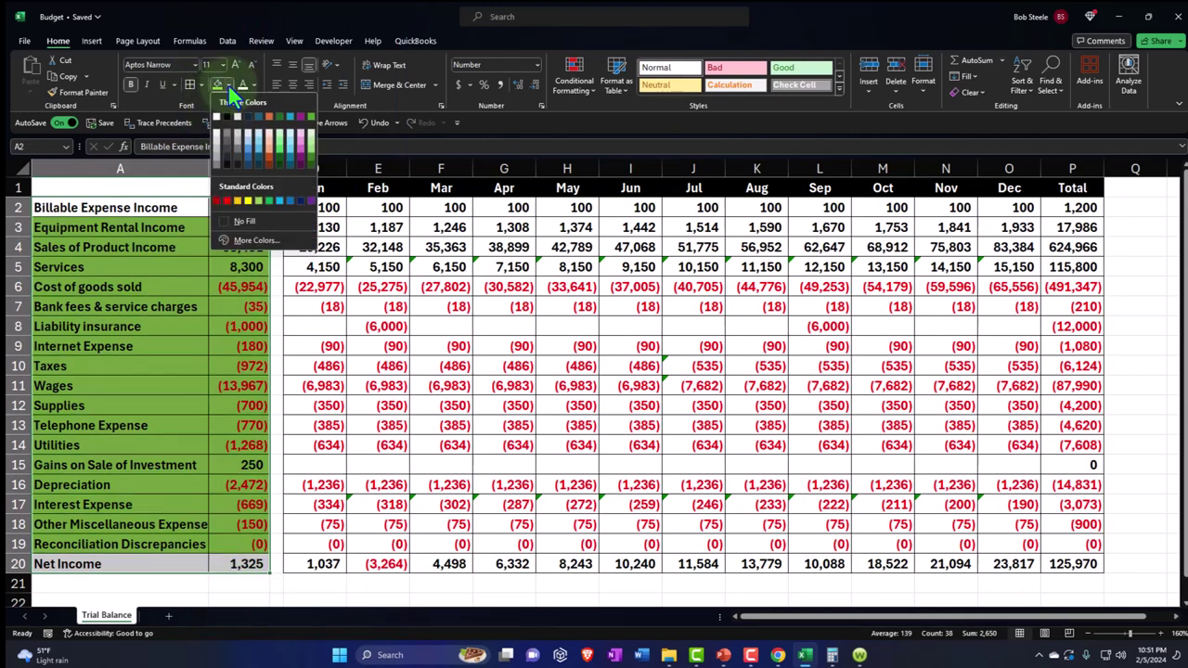
left_click(236, 169)
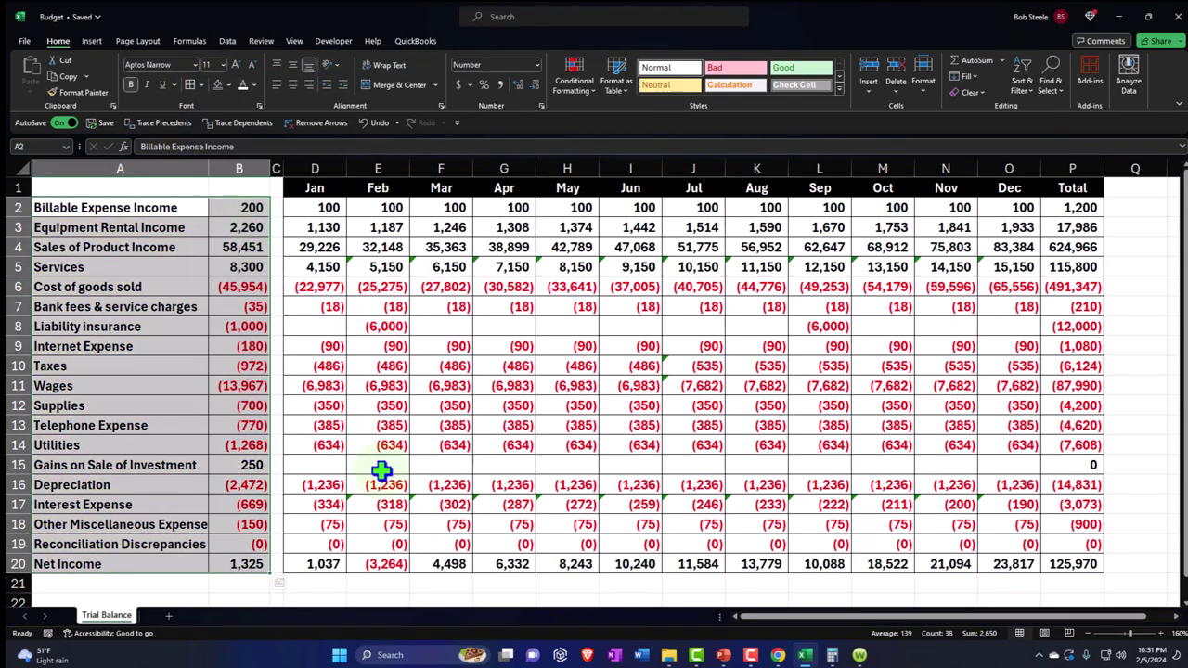
Step: Underline the Reconciliation Discrepancies amounts in B19 and D19:P19, and select the total Net Income in P20
left_click(258, 545)
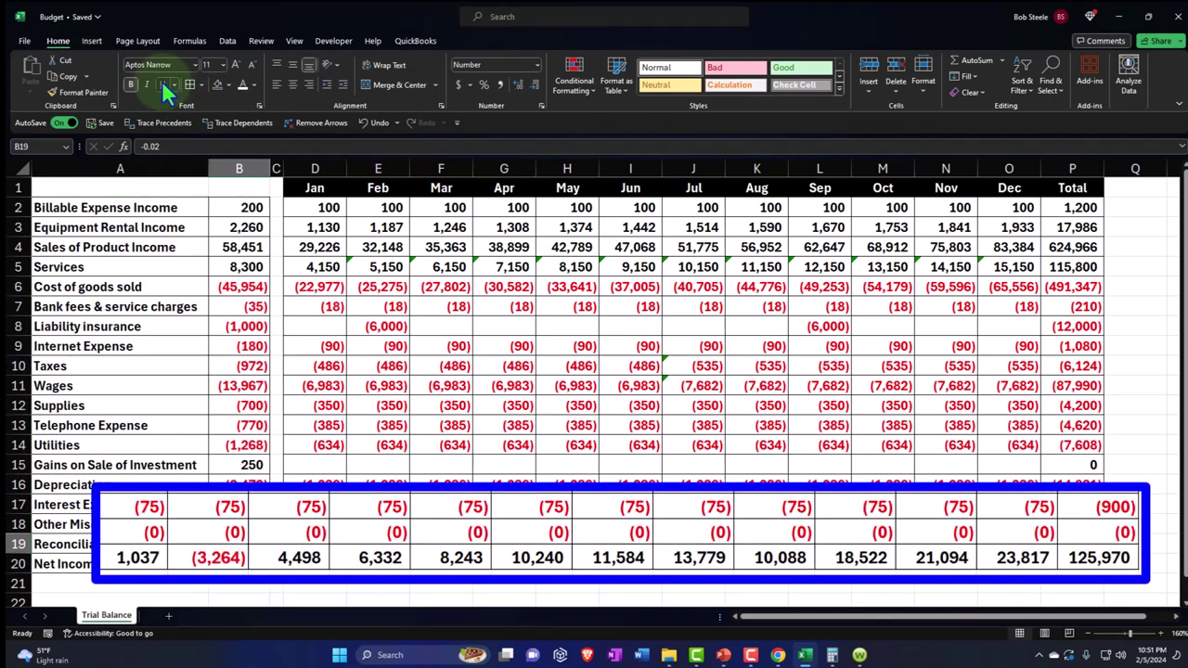
left_click_drag(315, 540, 1055, 526)
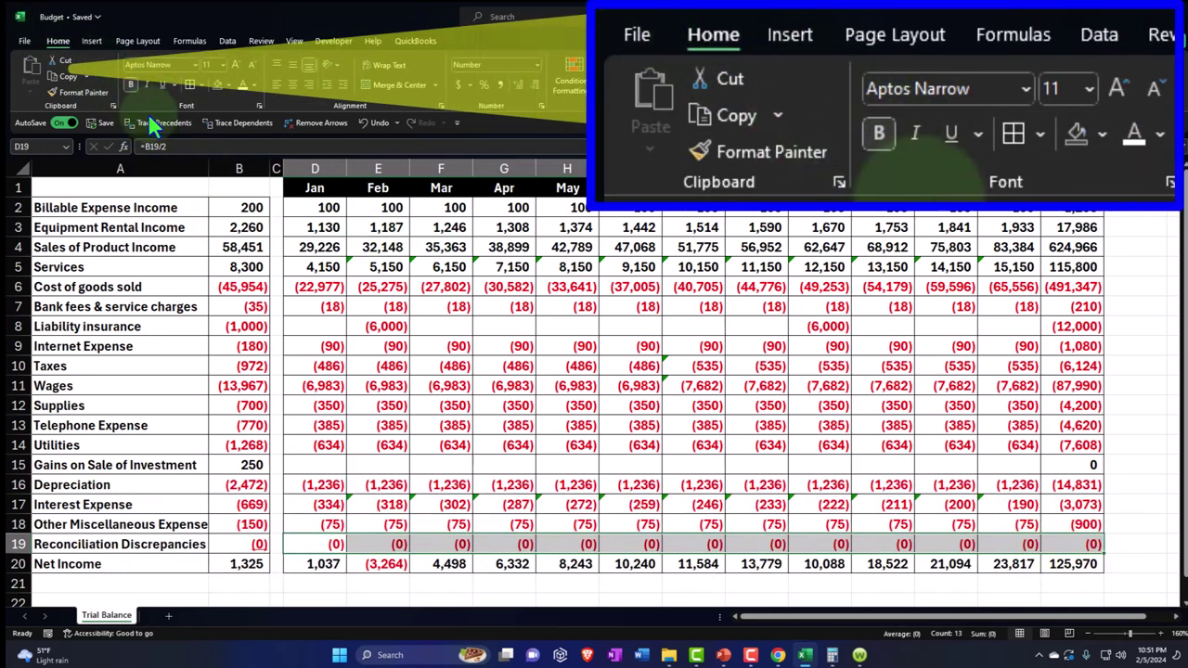
left_click(159, 84)
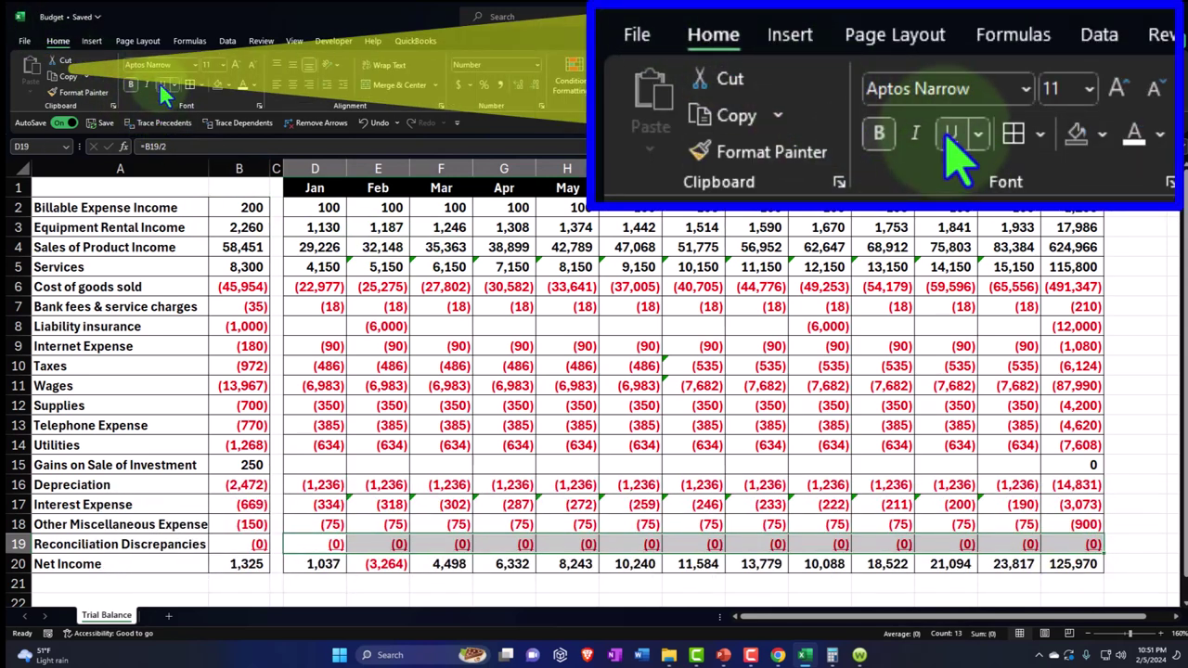
left_click(763, 325)
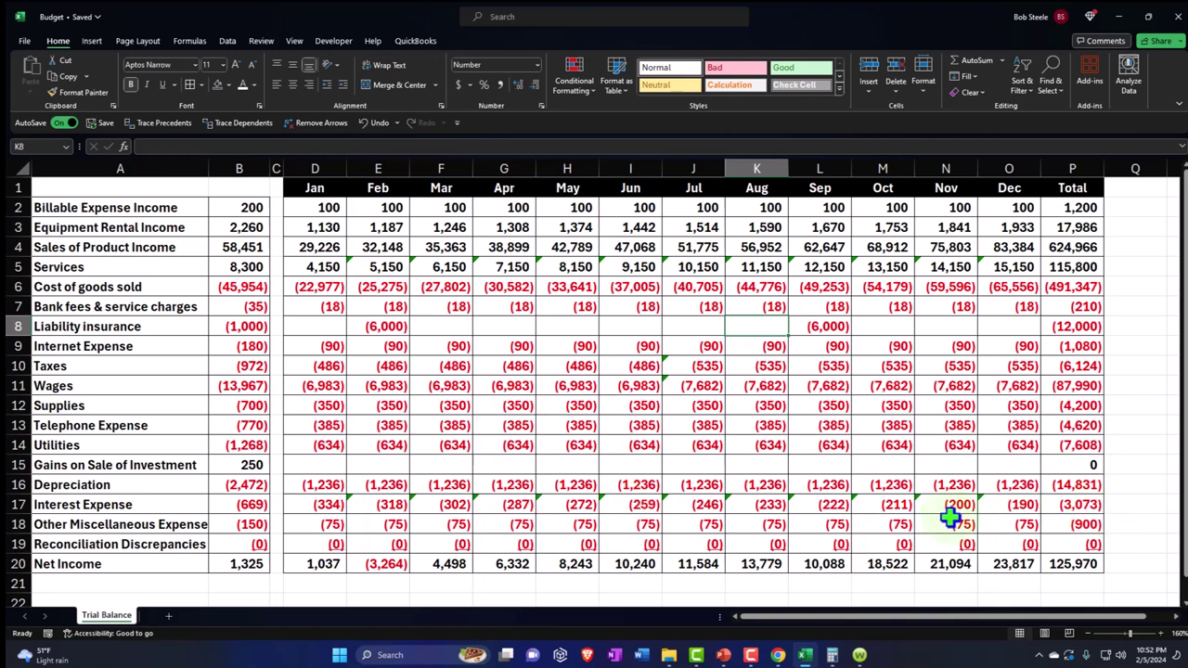
left_click(1125, 566)
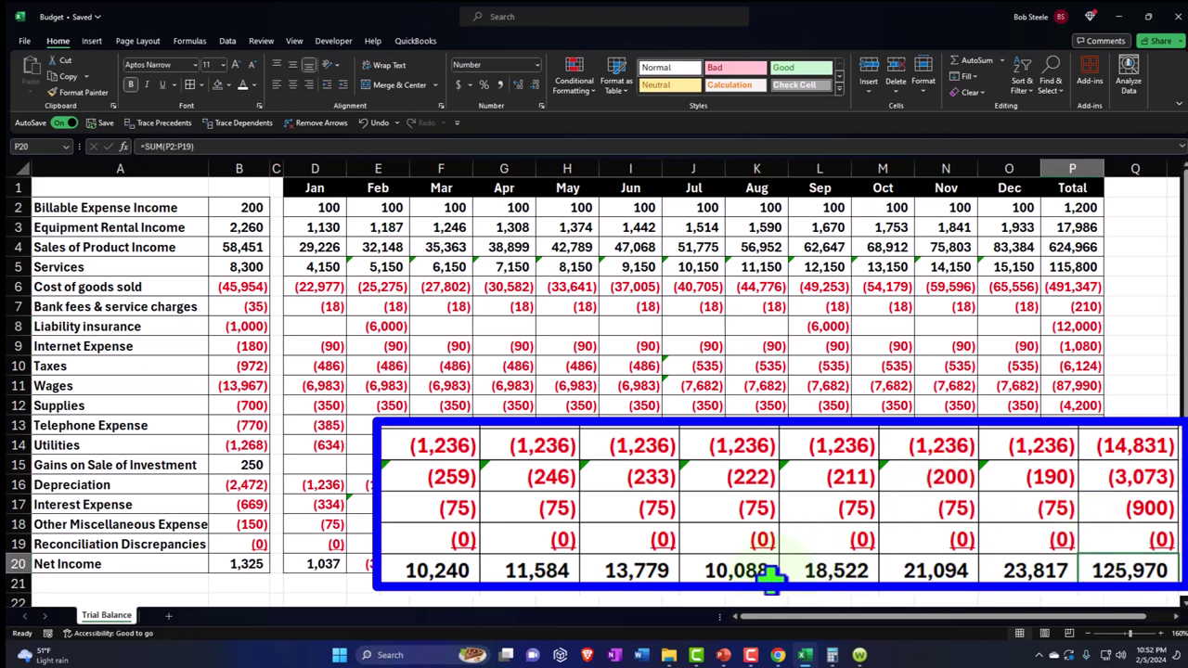